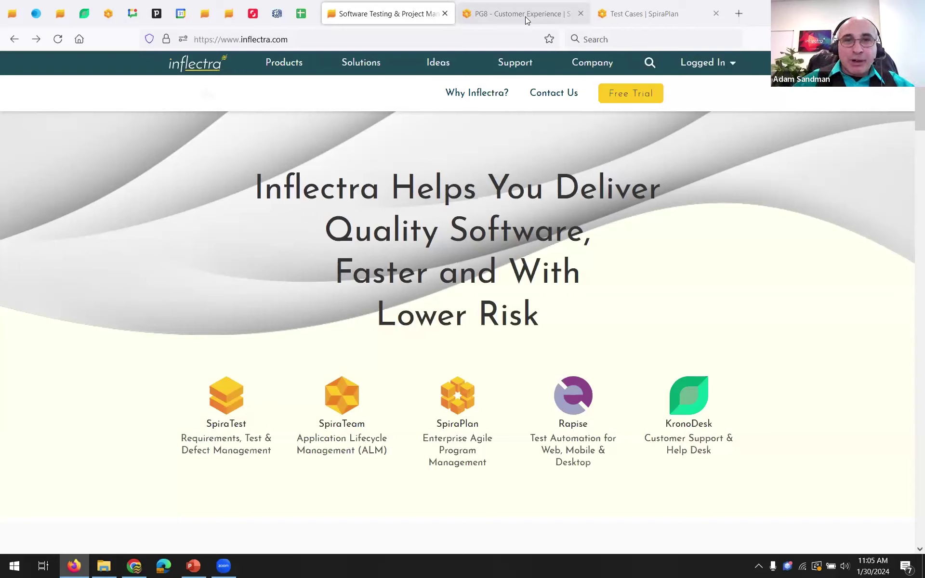
Switch to SpiraPlan and open the requirements list of the Mobile Banking product in the Customer Experience program
{"action": "left_click", "coordinate": [525, 17]}
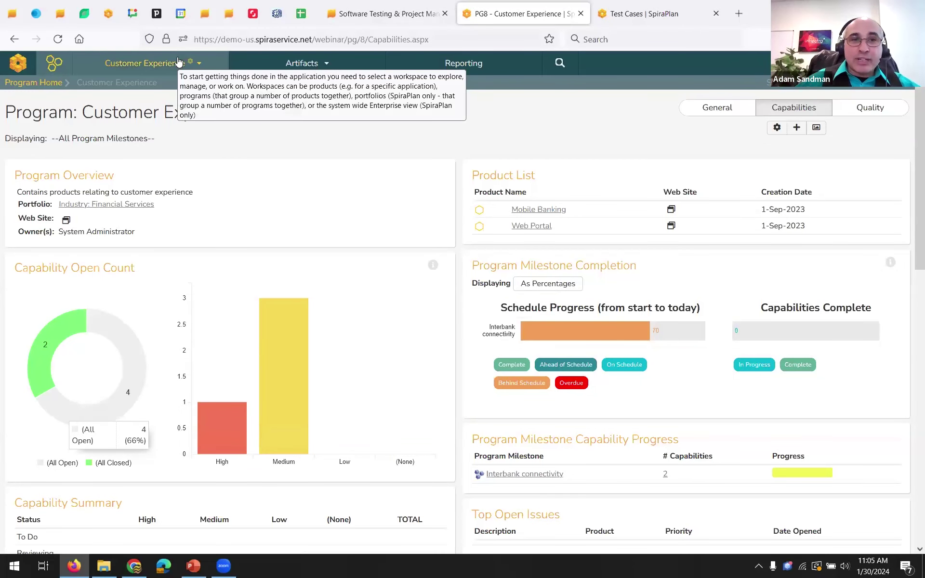
{"action": "left_click", "coordinate": [218, 63]}
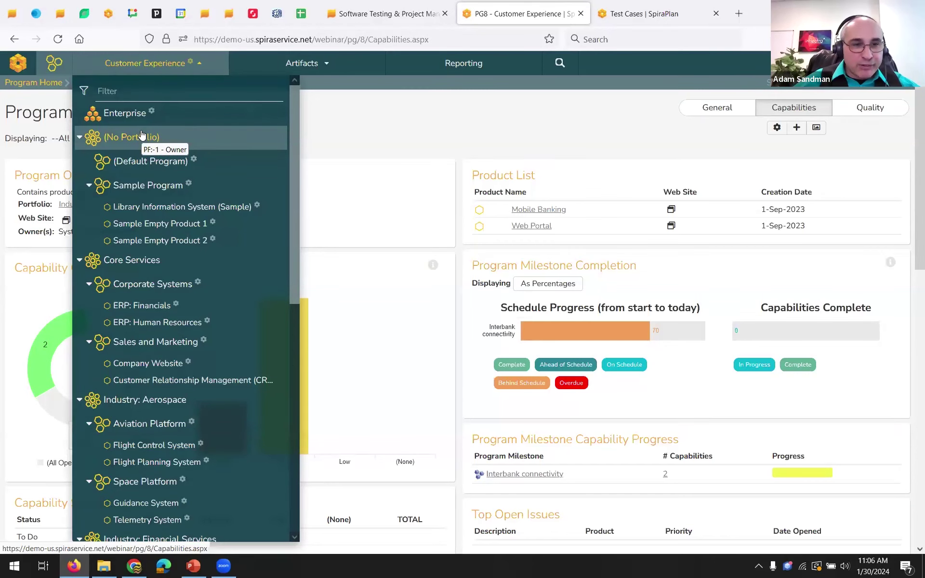
{"action": "scroll", "coordinate": [221, 200], "scroll_direction": "down", "scroll_amount": 3}
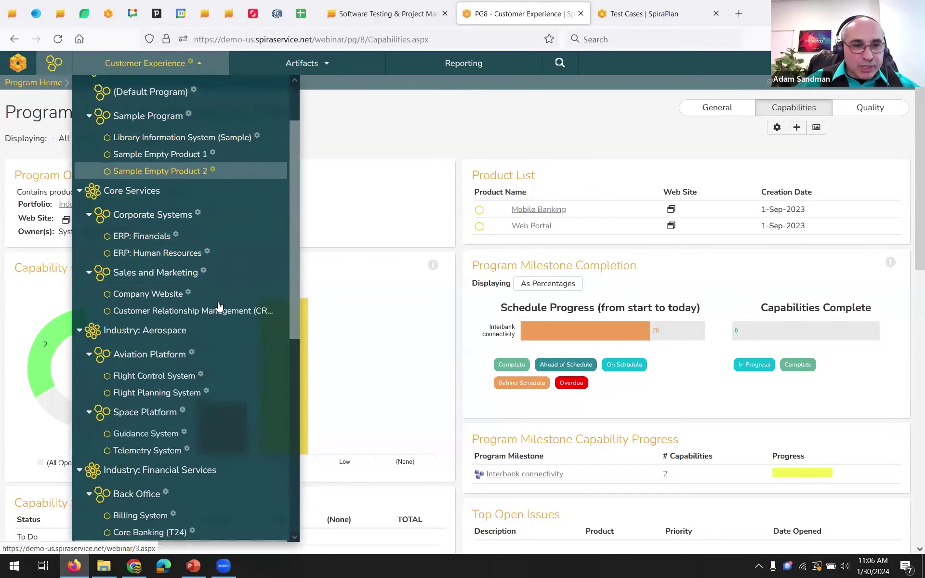
{"action": "scroll", "coordinate": [205, 361], "scroll_direction": "down", "scroll_amount": 6}
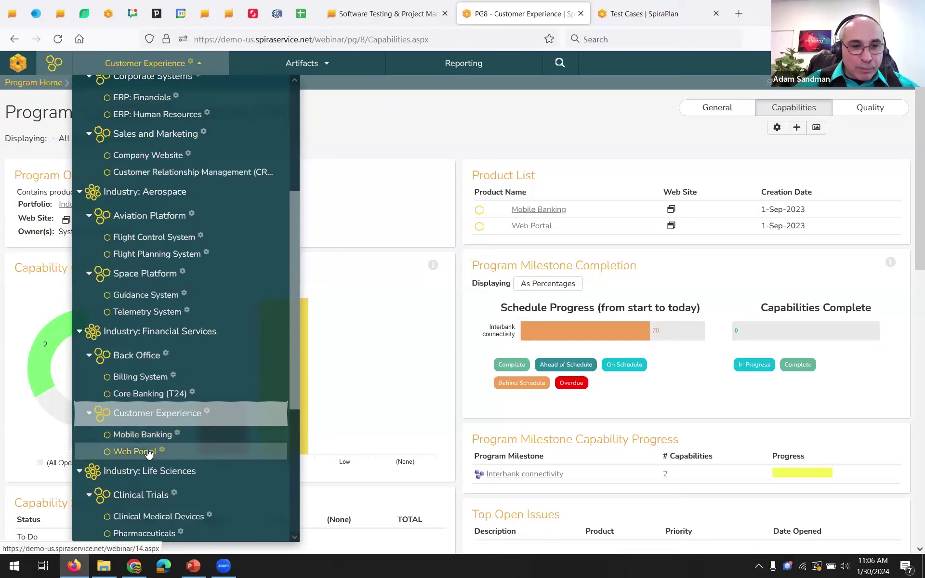
{"action": "left_click", "coordinate": [172, 435]}
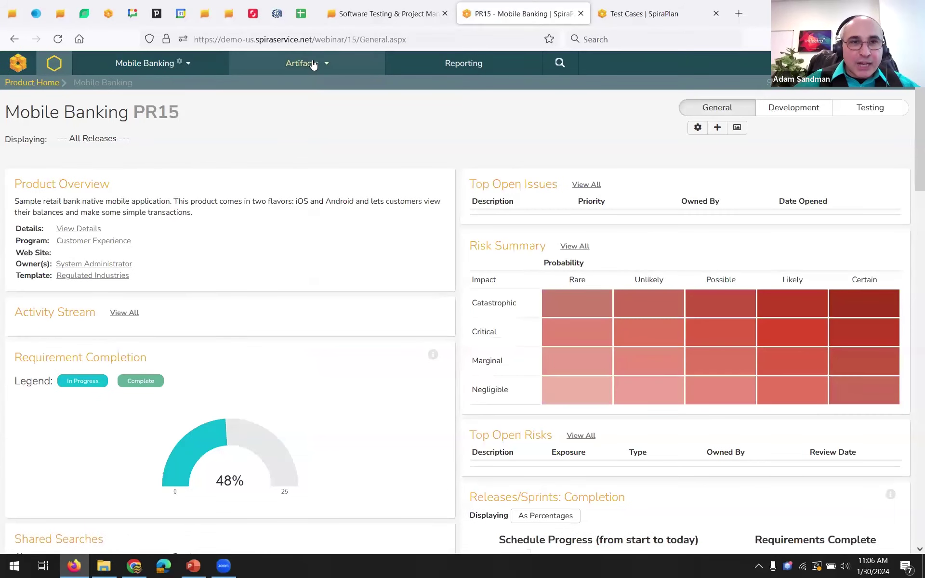
{"action": "left_click", "coordinate": [323, 65]}
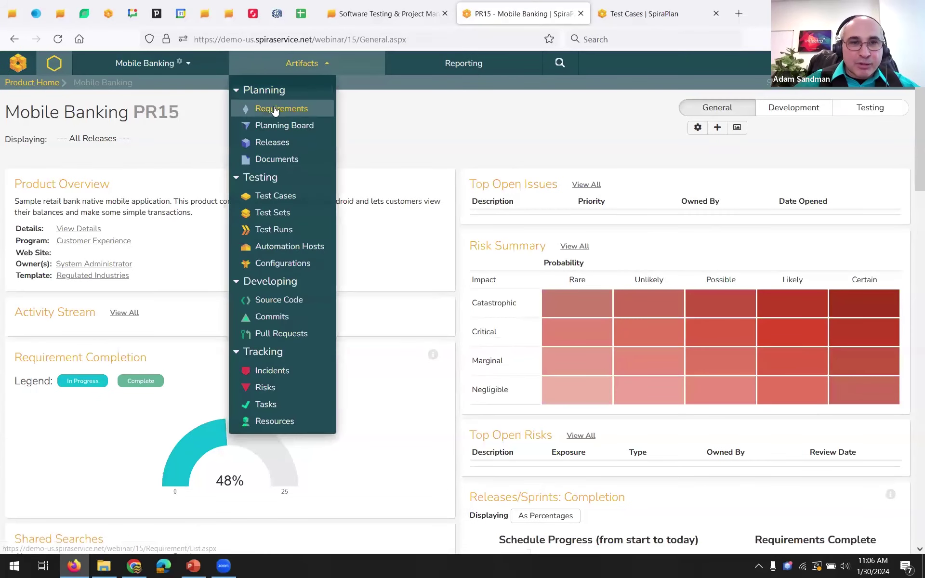
{"action": "left_click", "coordinate": [288, 112]}
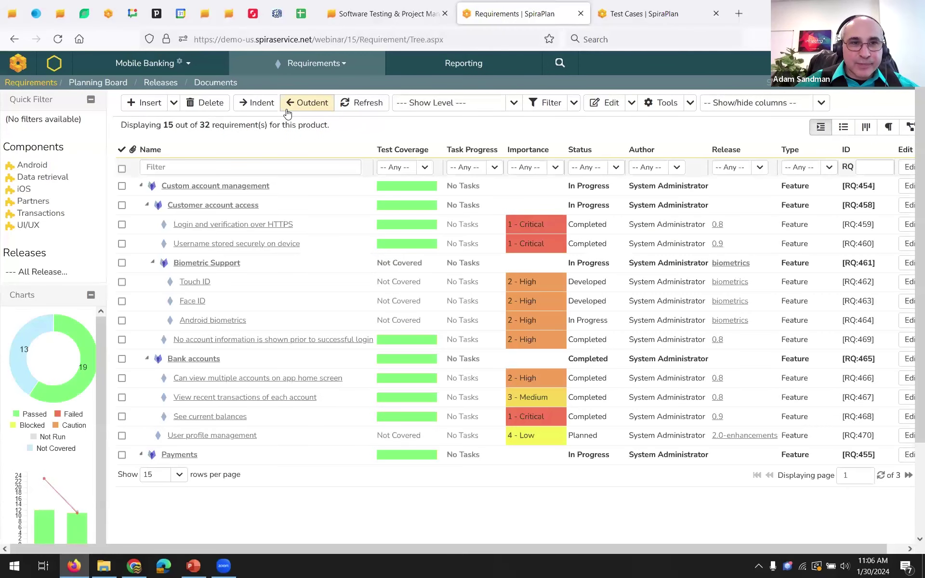
Switch the workspace to the Web Portal product to view its requirements list
{"action": "left_click", "coordinate": [207, 63]}
{"action": "scroll", "coordinate": [213, 345], "scroll_direction": "down", "scroll_amount": 2}
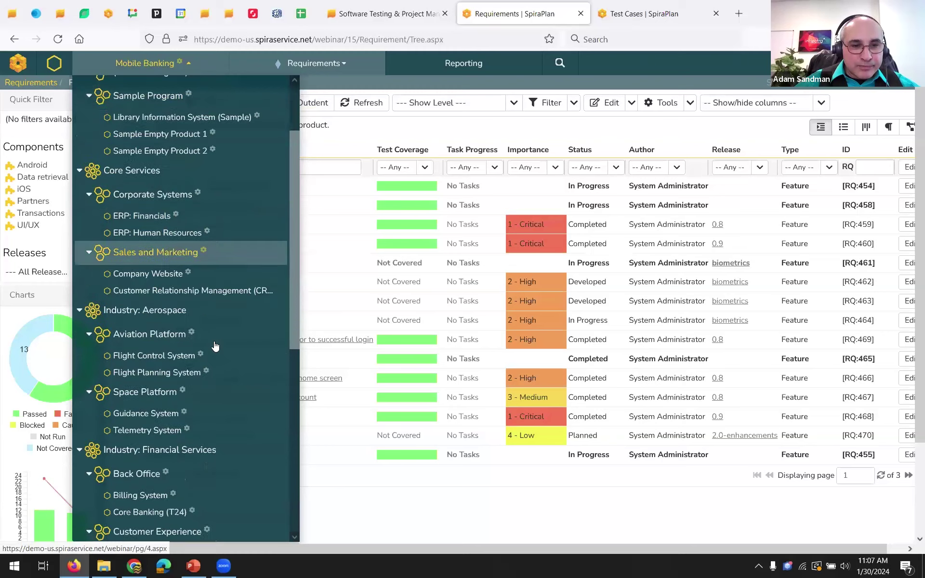
{"action": "scroll", "coordinate": [215, 346], "scroll_direction": "down", "scroll_amount": 5}
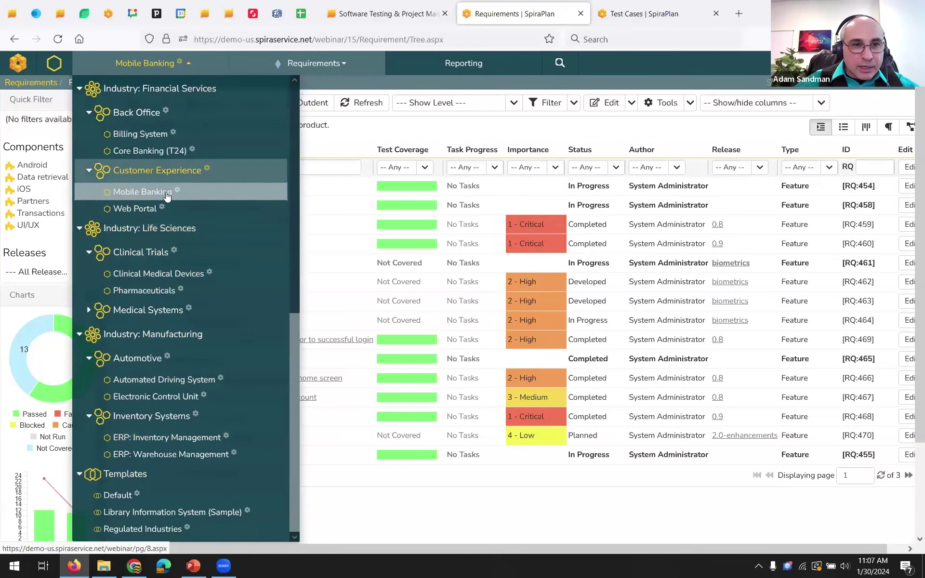
{"action": "left_click", "coordinate": [142, 208]}
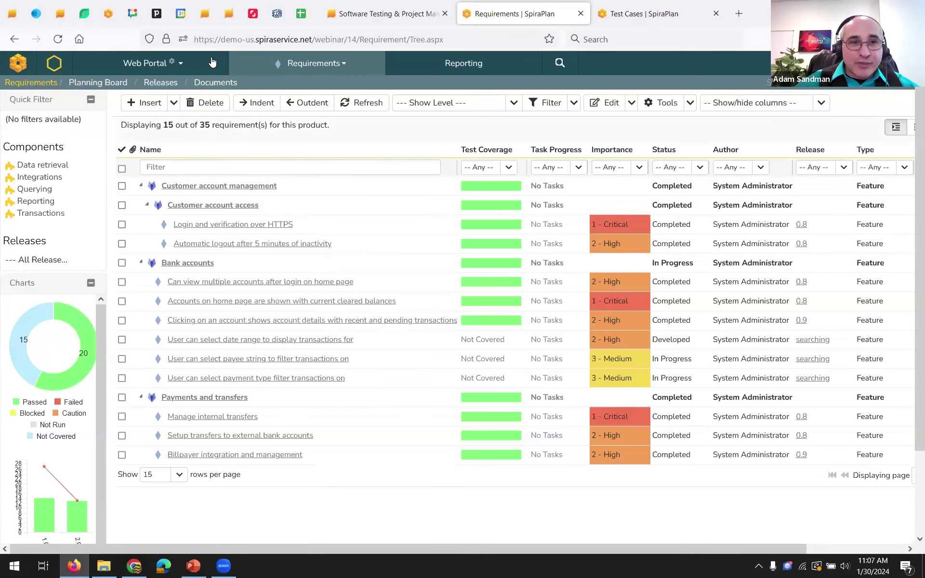
In the workspace list, collapse Templates, every portfolio except Industry: Financial Services, and that portfolio's Back Office program
{"action": "left_click", "coordinate": [147, 63]}
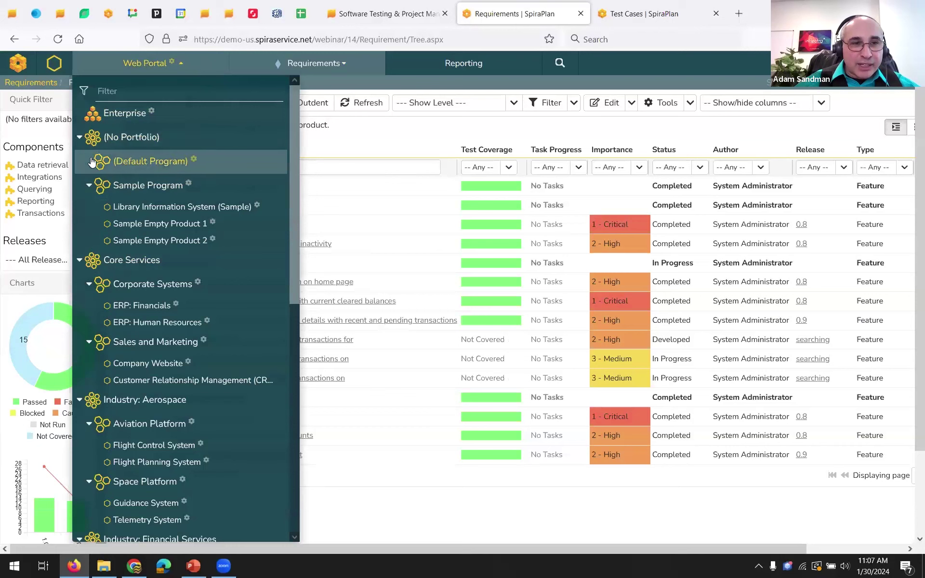
{"action": "left_click", "coordinate": [79, 138]}
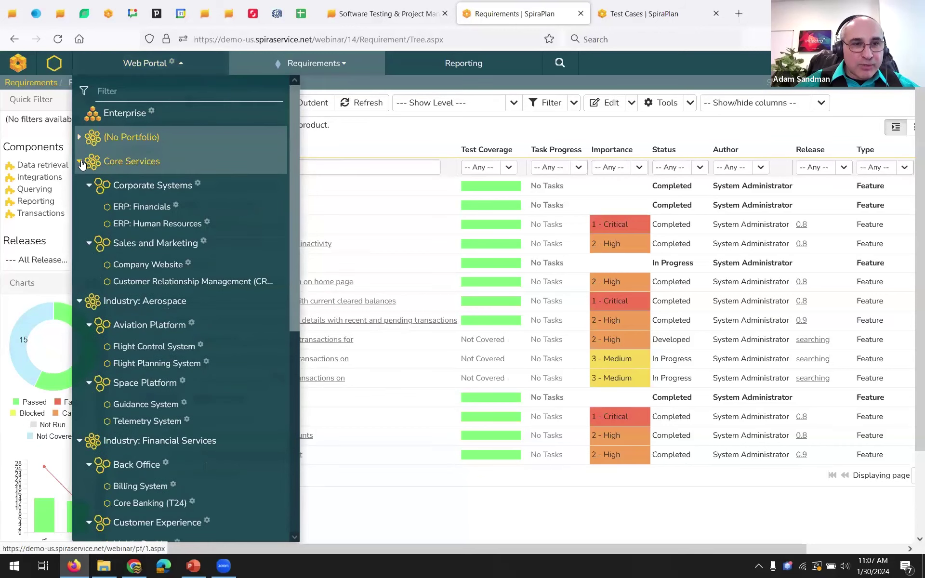
{"action": "left_click", "coordinate": [79, 161]}
{"action": "left_click", "coordinate": [80, 185]}
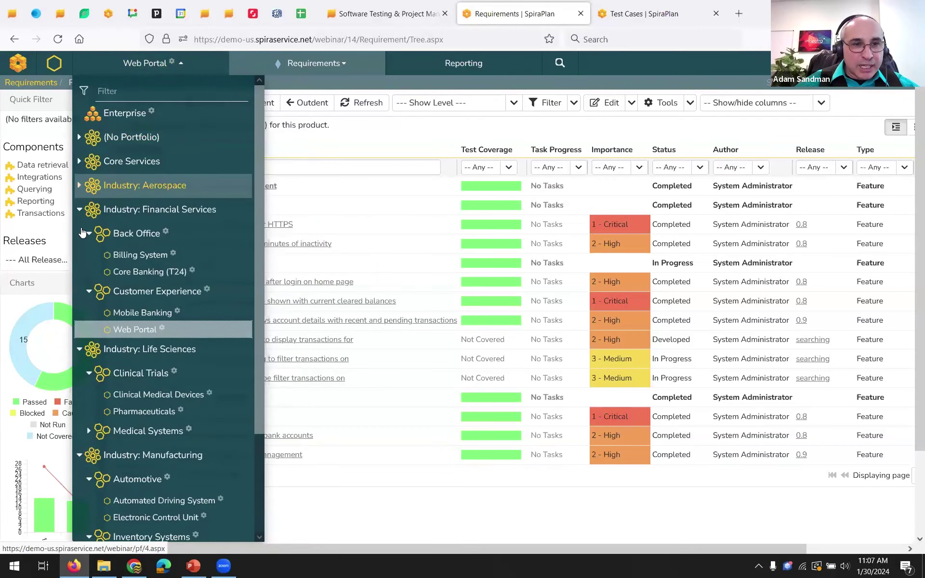
{"action": "left_click", "coordinate": [79, 351]}
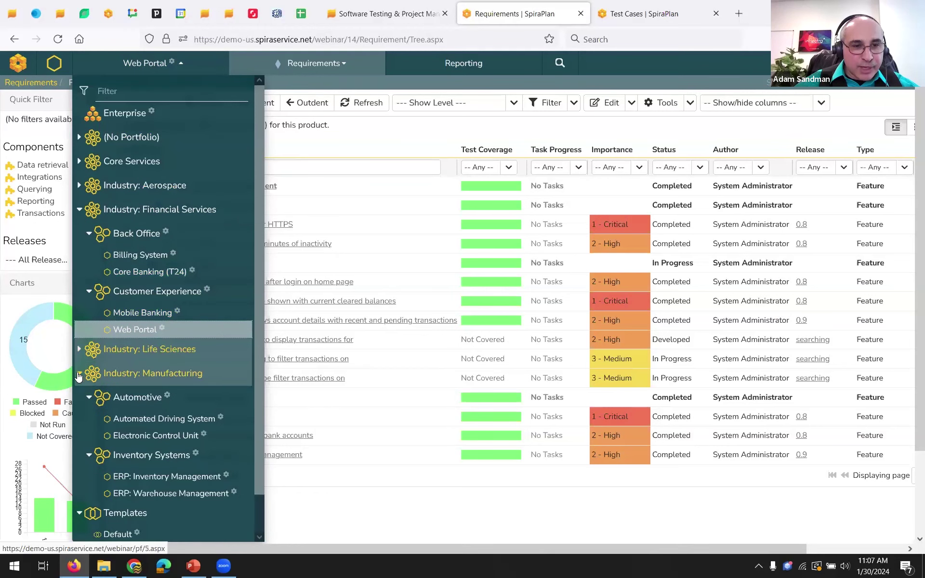
{"action": "left_click", "coordinate": [80, 374]}
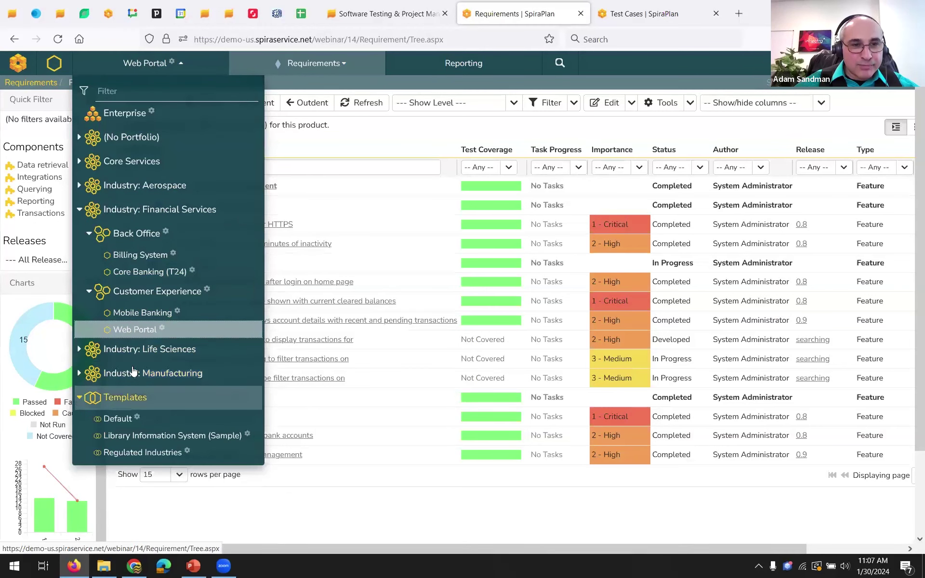
{"action": "left_click", "coordinate": [80, 399]}
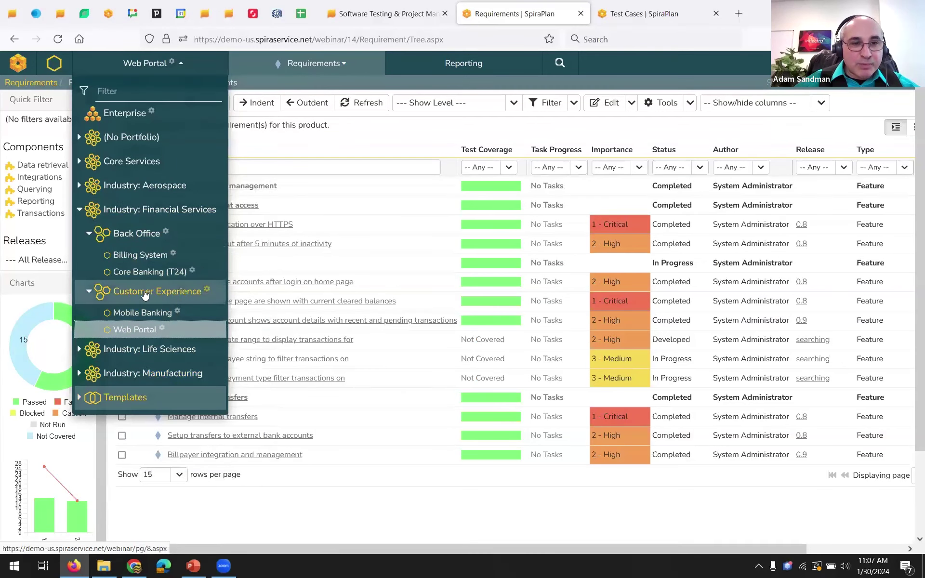
{"action": "left_click", "coordinate": [88, 233]}
Open the Customer Experience program and display its list of capabilities
{"action": "left_click", "coordinate": [152, 267]}
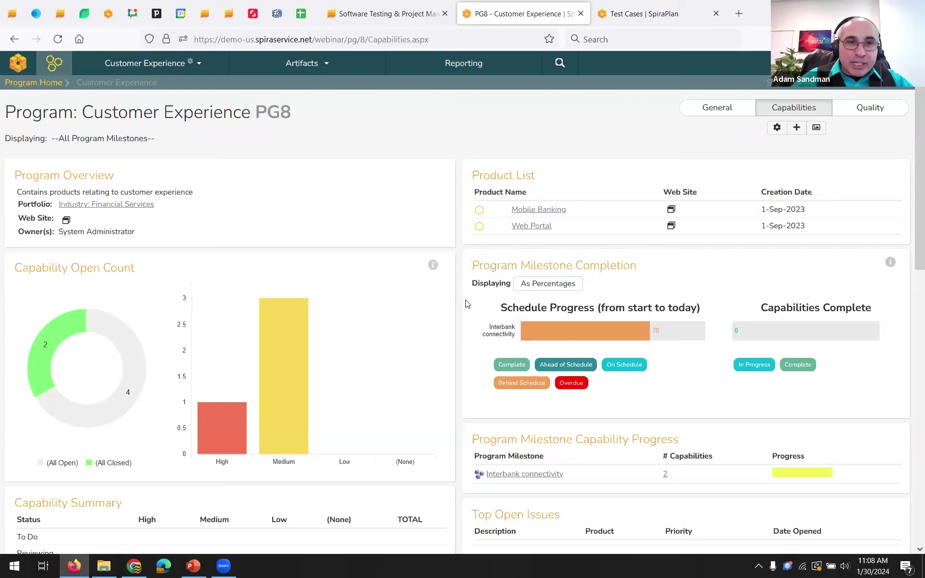
{"action": "left_click", "coordinate": [317, 65]}
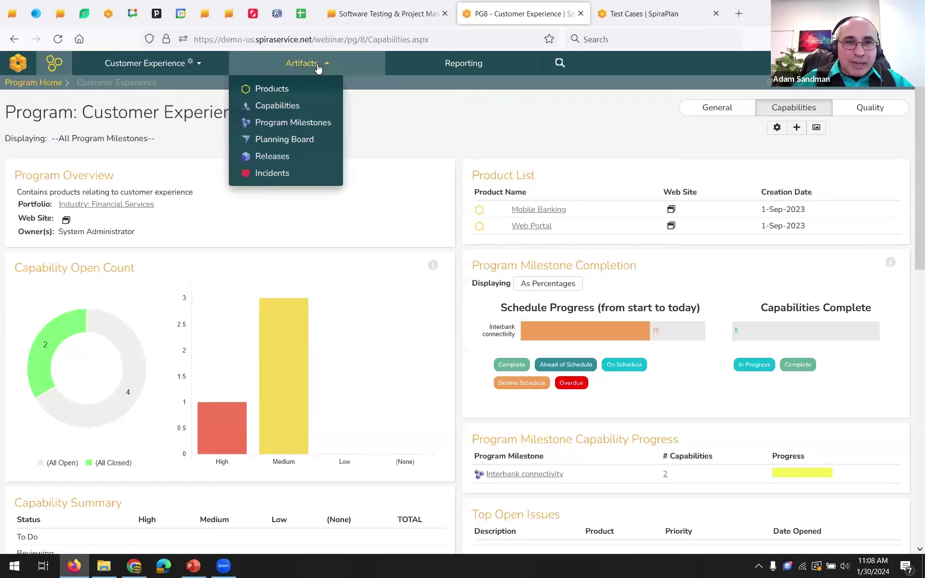
{"action": "left_click", "coordinate": [294, 108]}
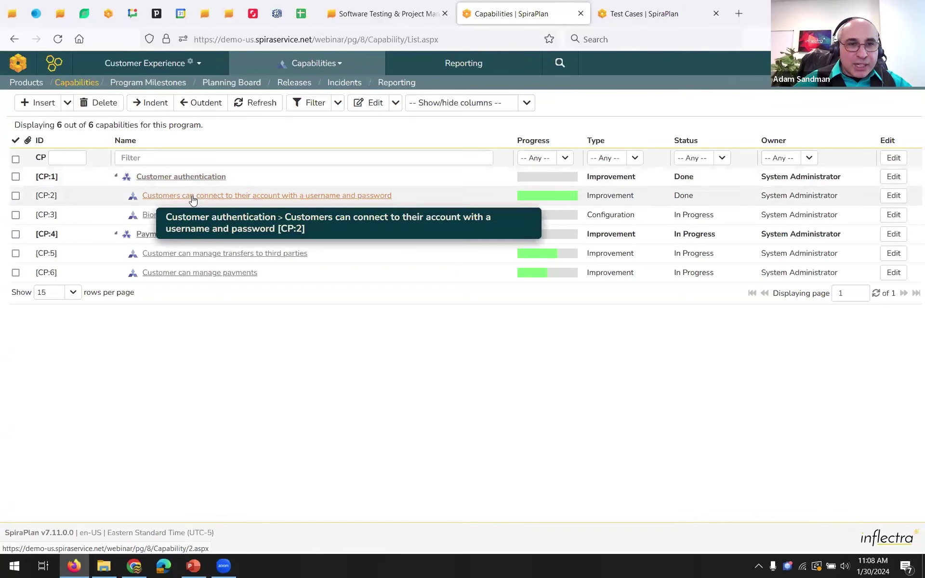
Open the capability "Customer can manage transfers to third parties" and examine its associated requirements across products
{"action": "left_click", "coordinate": [214, 253]}
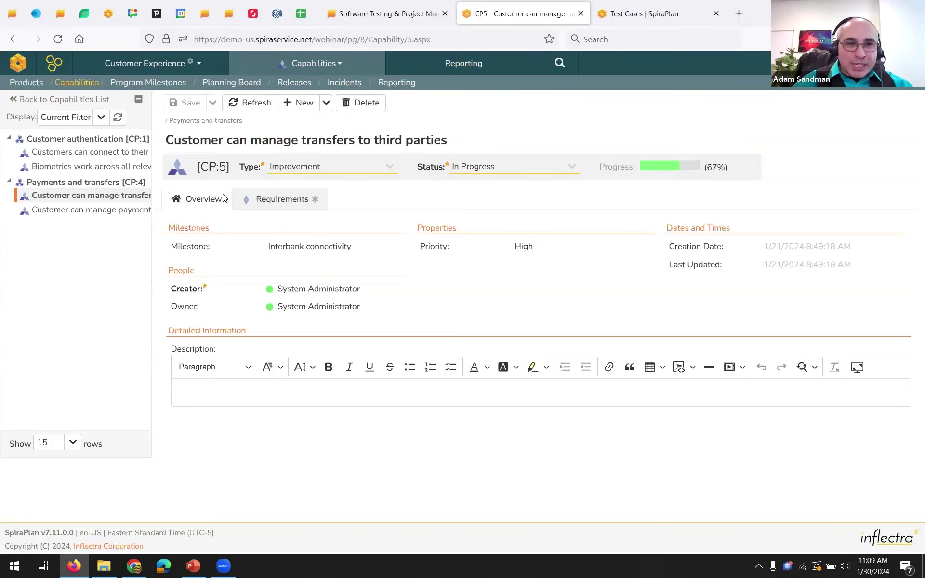
{"action": "left_click", "coordinate": [278, 205]}
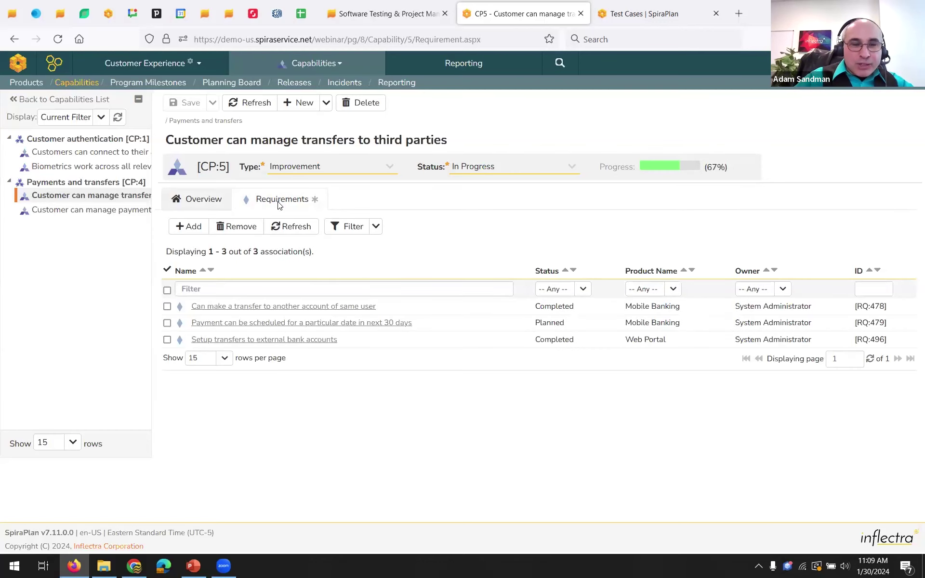
{"action": "left_click_drag", "start_coordinate": [173, 140], "coordinate": [517, 126]}
{"action": "mouse_move", "coordinate": [695, 166]}
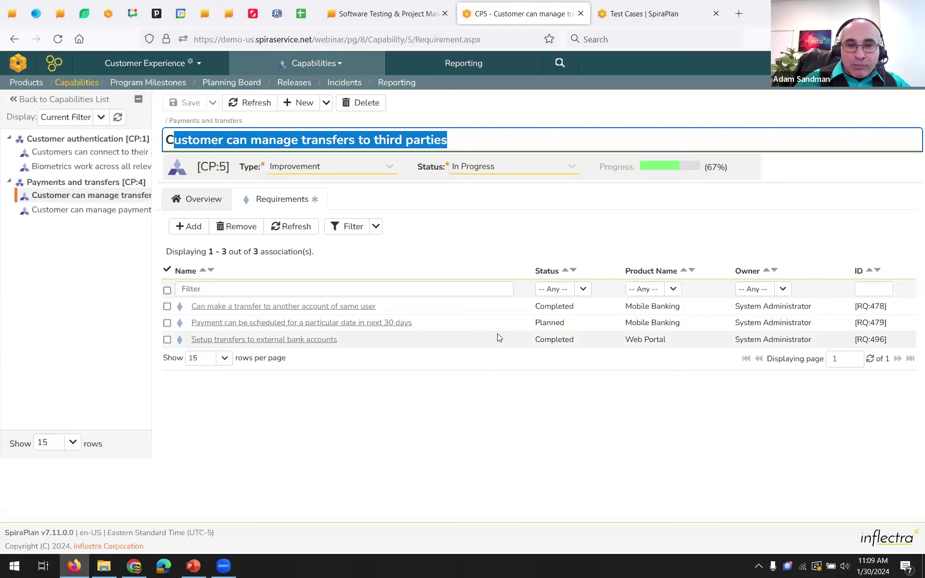
{"action": "mouse_move", "coordinate": [278, 340]}
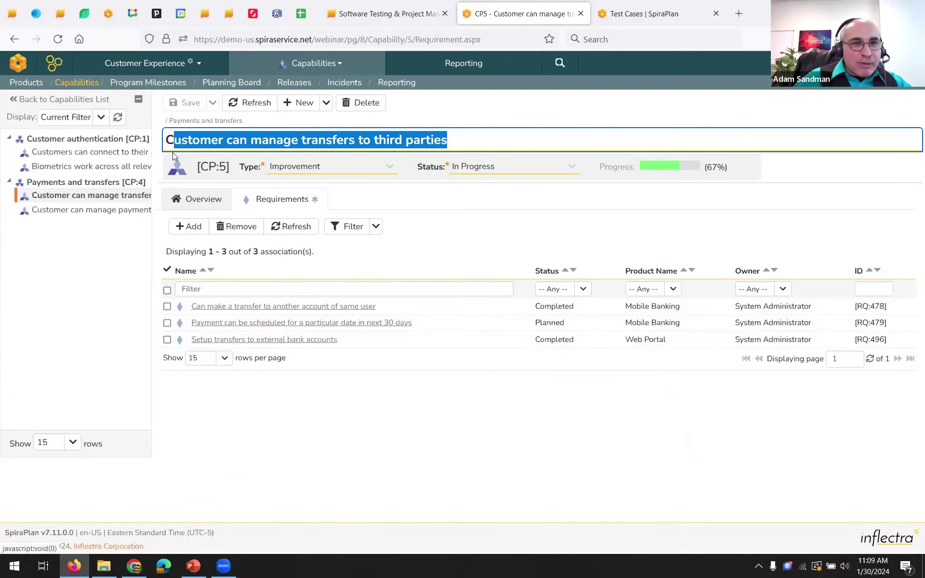
Open the program's General dashboard and examine schedule progress and requirements completion for Mobile Banking and Web Portal
{"action": "left_click", "coordinate": [58, 65]}
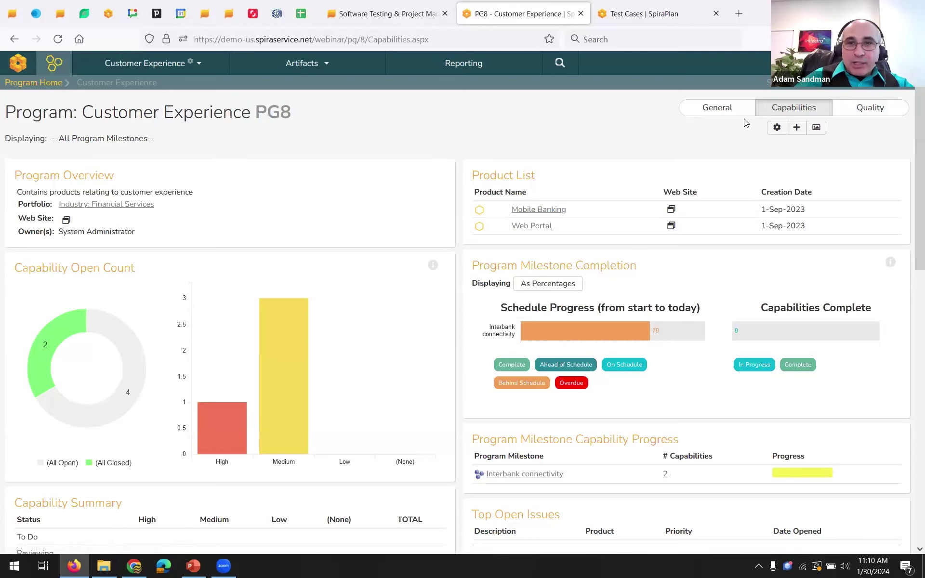
{"action": "left_click", "coordinate": [723, 110]}
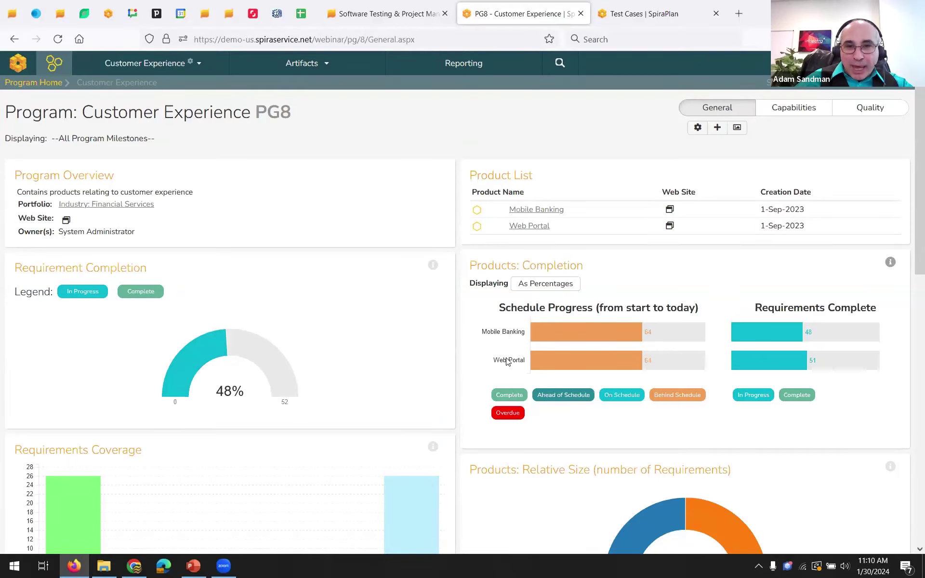
{"action": "mouse_move", "coordinate": [597, 330]}
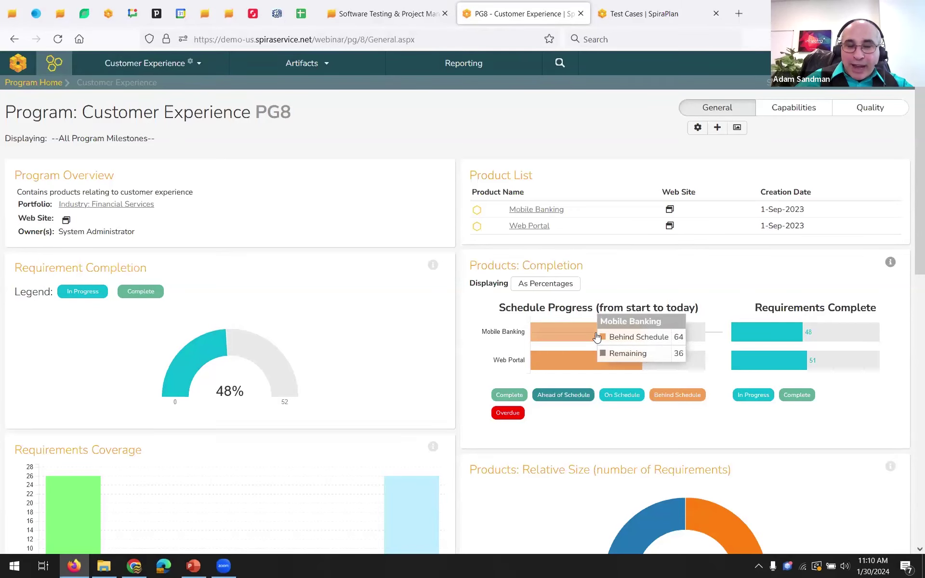
{"action": "mouse_move", "coordinate": [596, 358]}
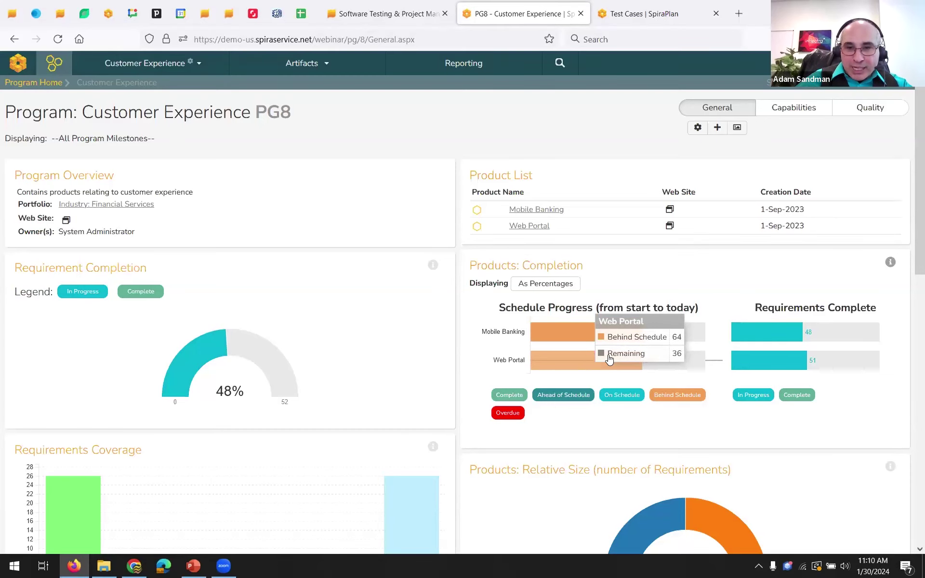
{"action": "mouse_move", "coordinate": [774, 332]}
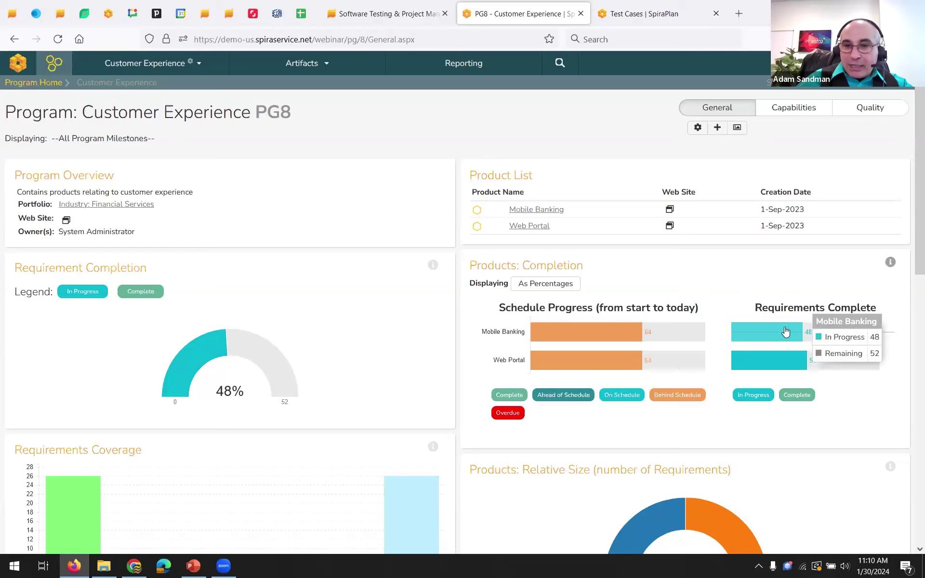
{"action": "mouse_move", "coordinate": [789, 354]}
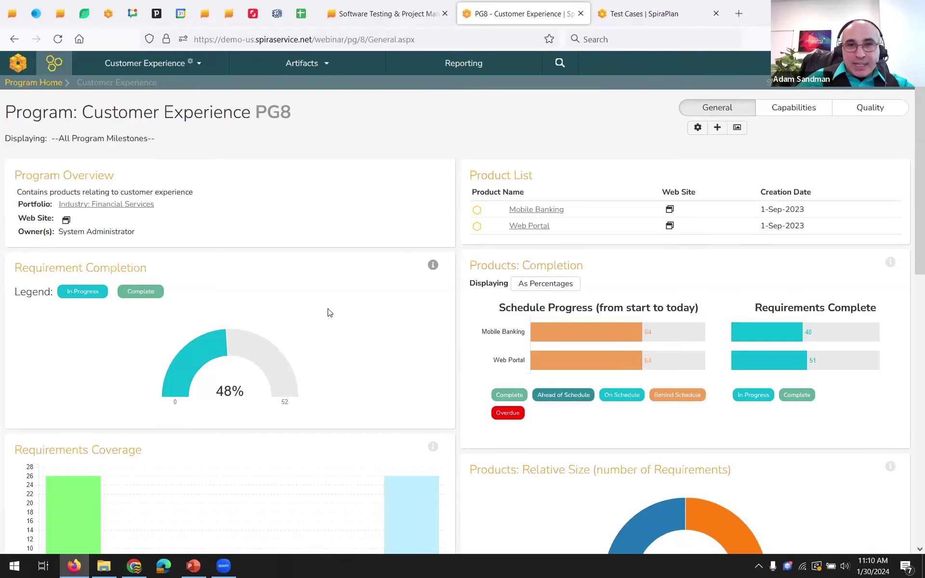
Review the Requirements Coverage and Products: Relative Size charts on the General dashboard
{"action": "scroll", "coordinate": [330, 313], "scroll_direction": "down", "scroll_amount": 6}
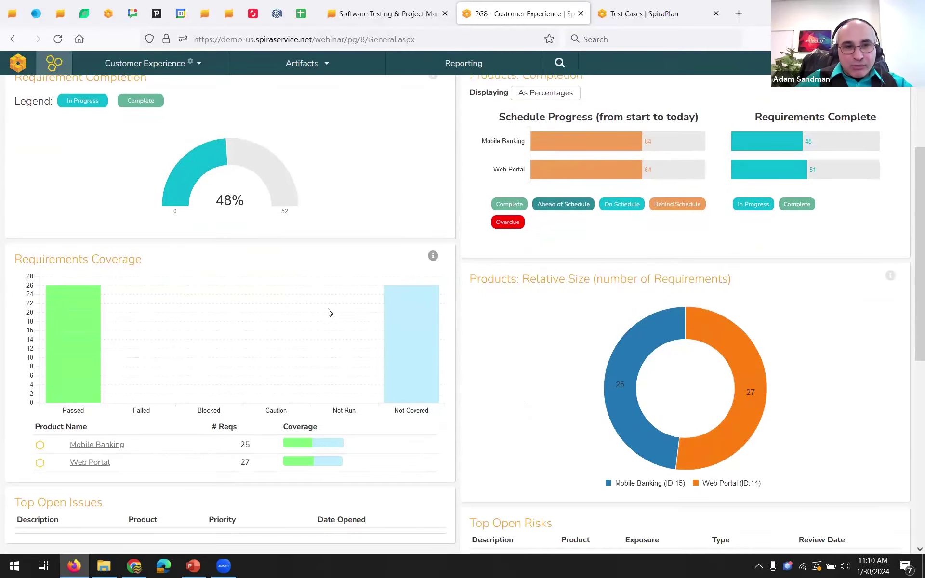
{"action": "scroll", "coordinate": [329, 313], "scroll_direction": "down", "scroll_amount": 2}
{"action": "scroll", "coordinate": [328, 312], "scroll_direction": "up", "scroll_amount": 3}
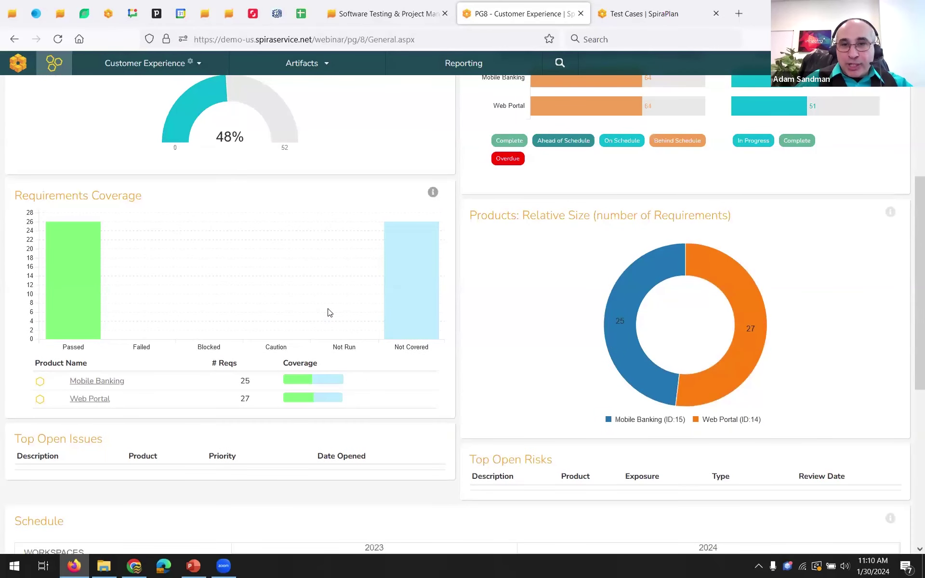
{"action": "scroll", "coordinate": [328, 312], "scroll_direction": "up", "scroll_amount": 5}
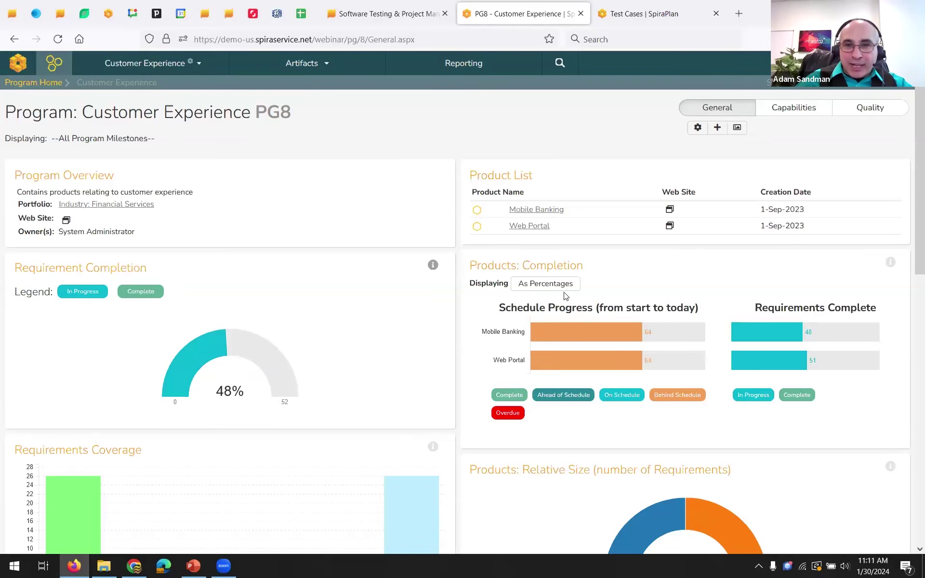
Compare the program's Capabilities dashboard with its General dashboard, returning to the Capabilities view
{"action": "left_click", "coordinate": [802, 115]}
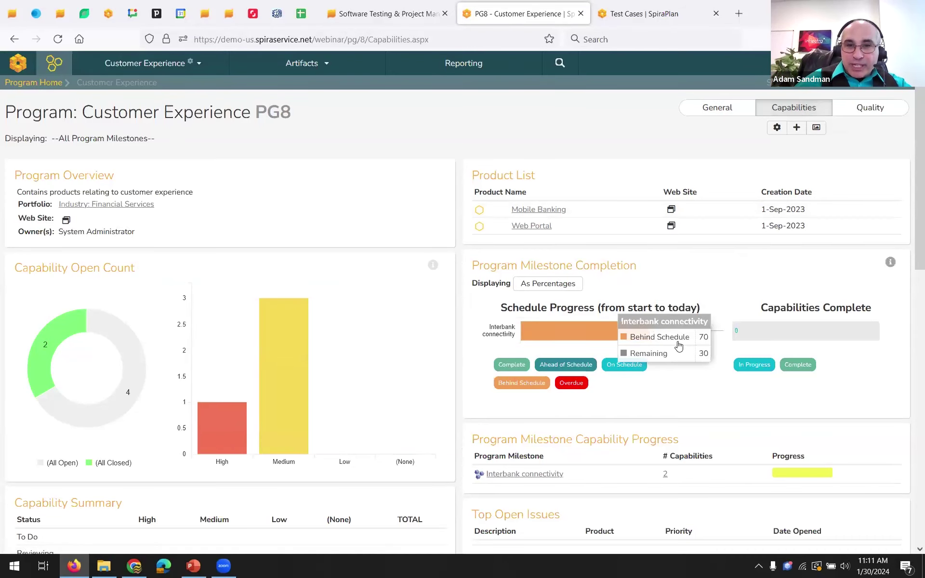
{"action": "left_click", "coordinate": [733, 113]}
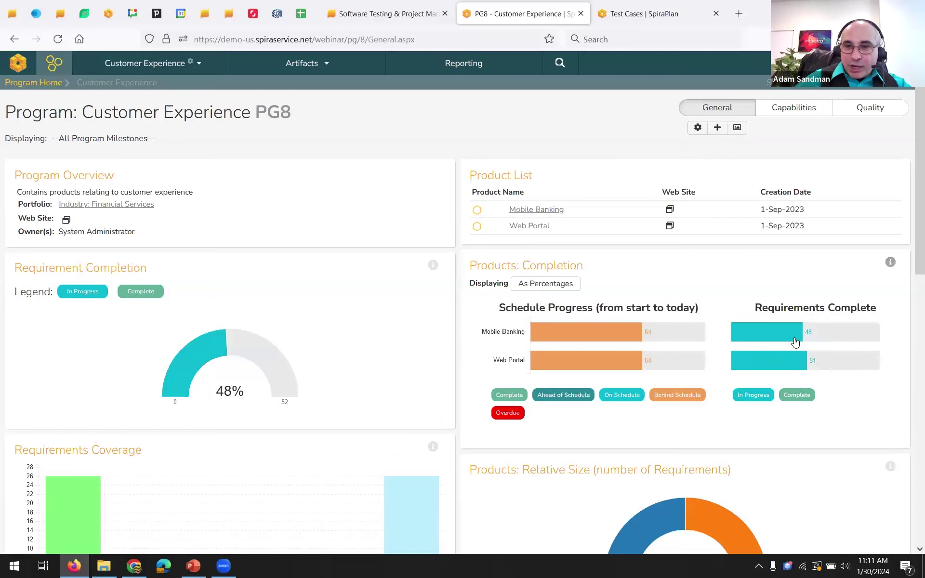
{"action": "left_click", "coordinate": [811, 114]}
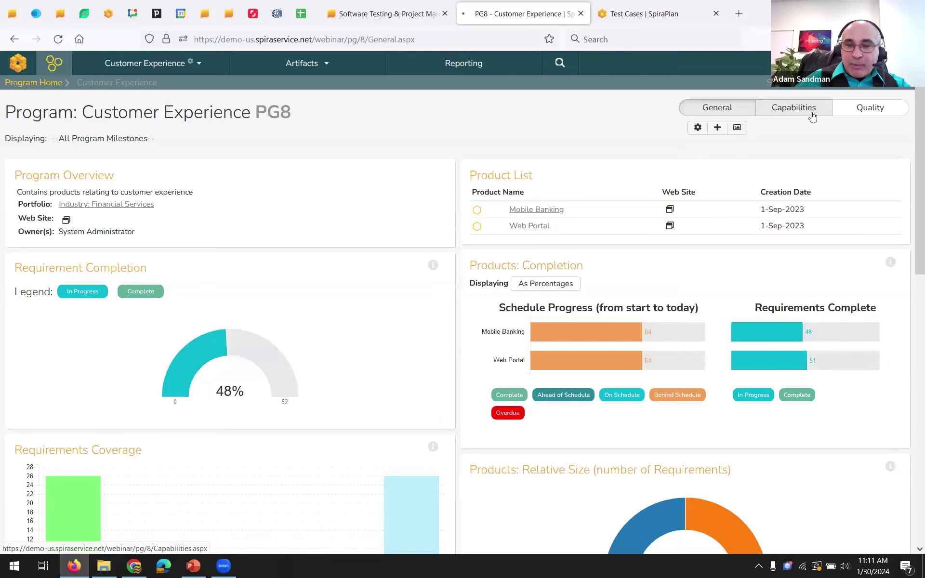
Open the Customer Experience program's capabilities list and examine the progress of each capability
{"action": "mouse_move", "coordinate": [824, 338]}
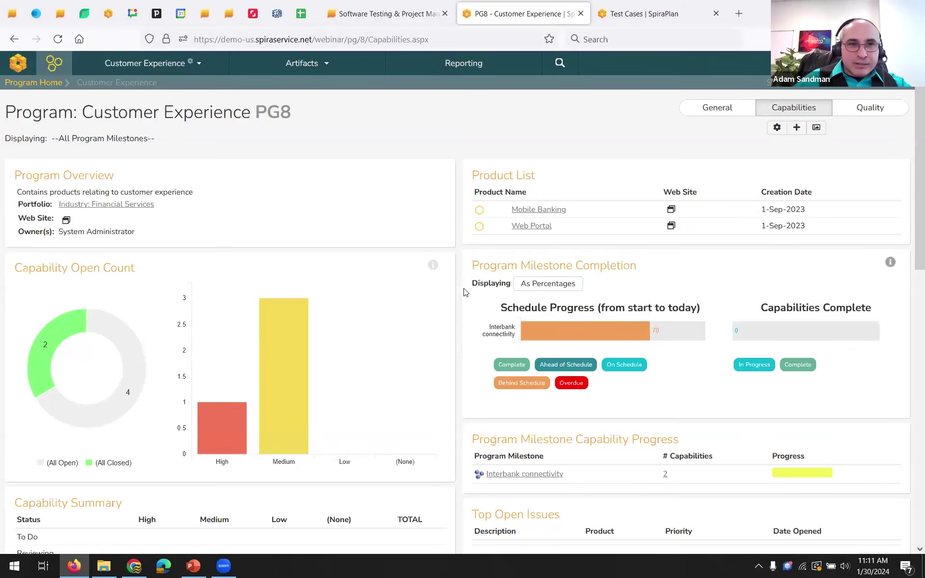
{"action": "left_click", "coordinate": [331, 68]}
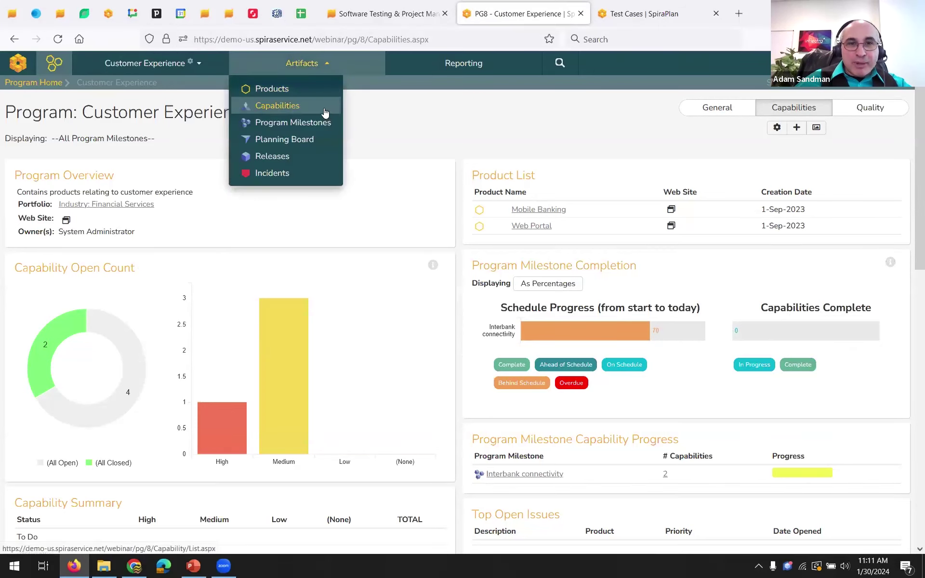
{"action": "left_click", "coordinate": [324, 108]}
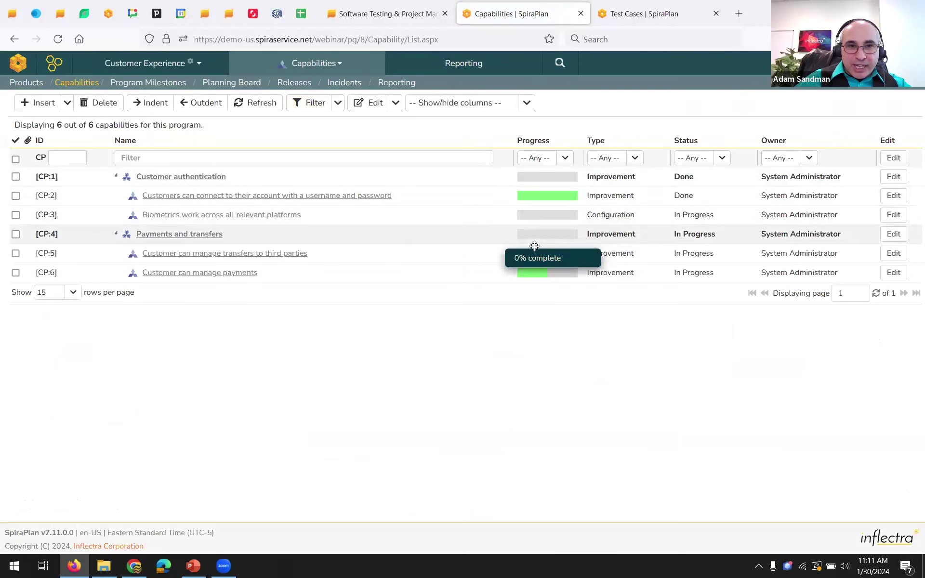
{"action": "mouse_move", "coordinate": [577, 193]}
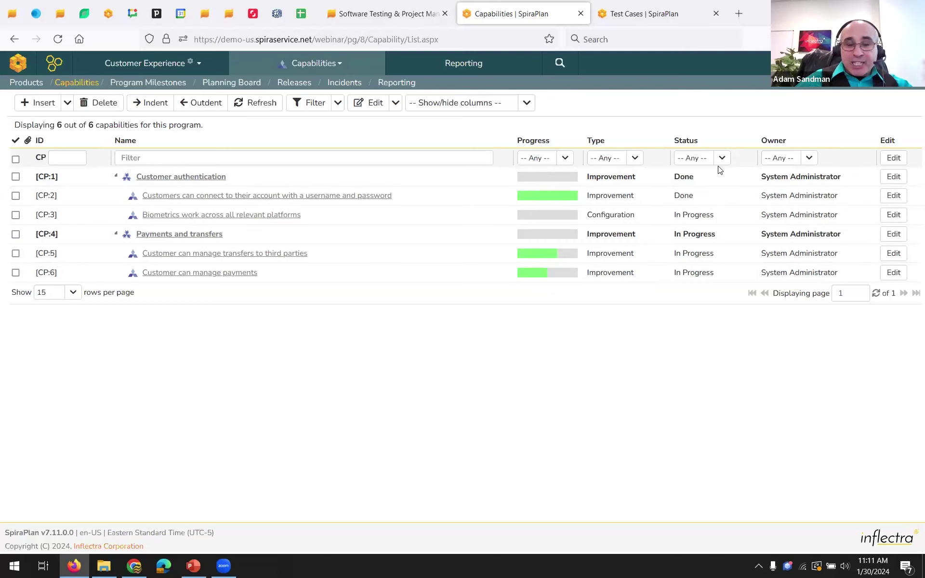
Inspect the status options of the capability "Customers can connect to their account with a username and password", returning to the capabilities list
{"action": "left_click", "coordinate": [373, 197]}
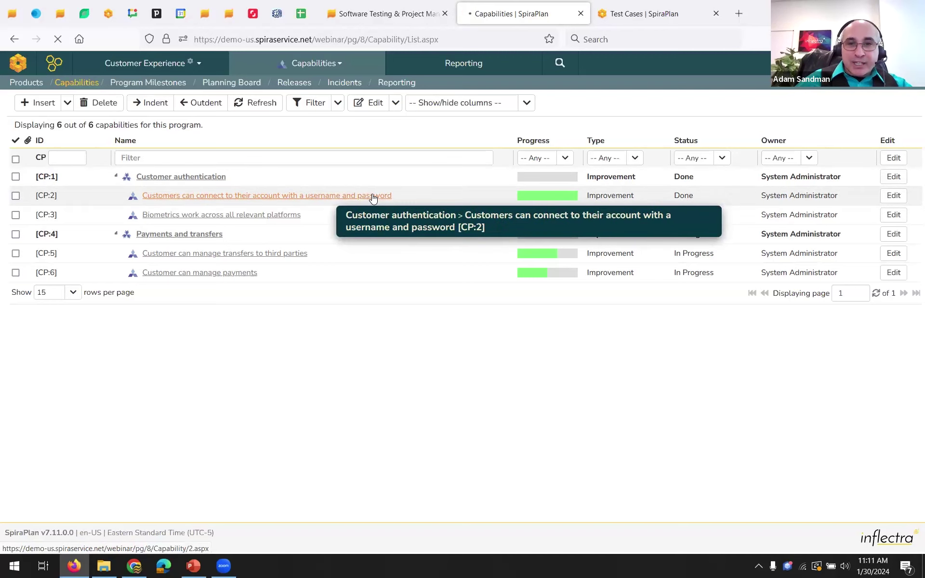
{"action": "left_click", "coordinate": [545, 173]}
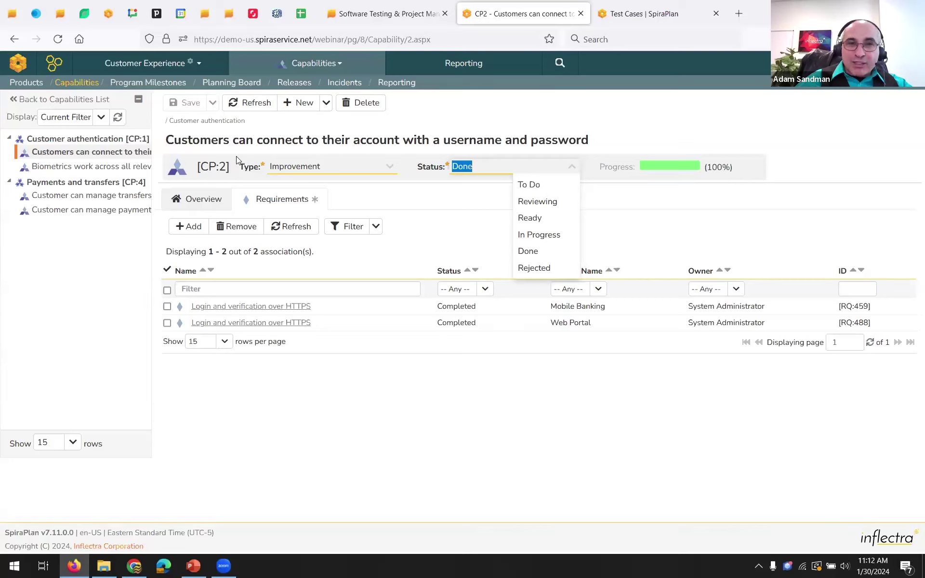
{"action": "left_click", "coordinate": [76, 84]}
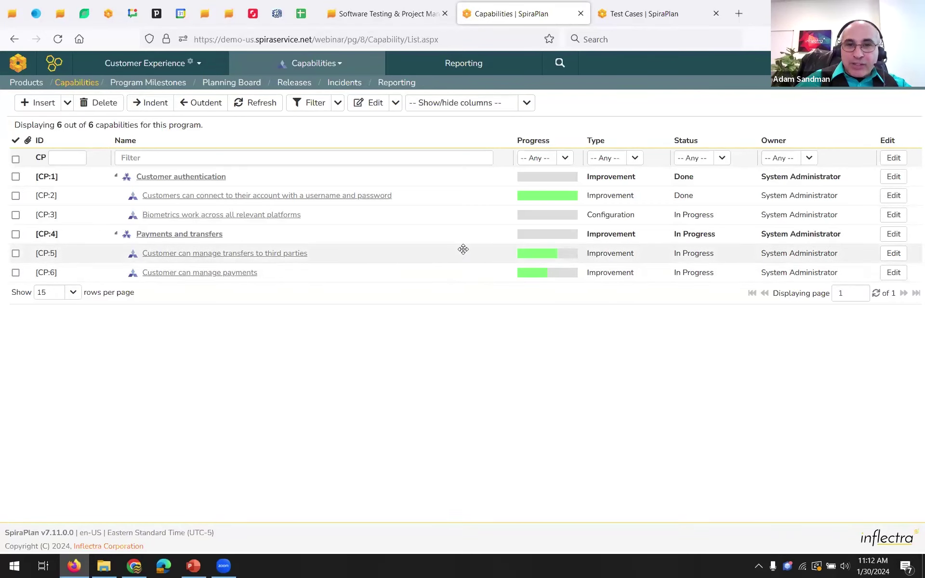
{"action": "mouse_move", "coordinate": [567, 252]}
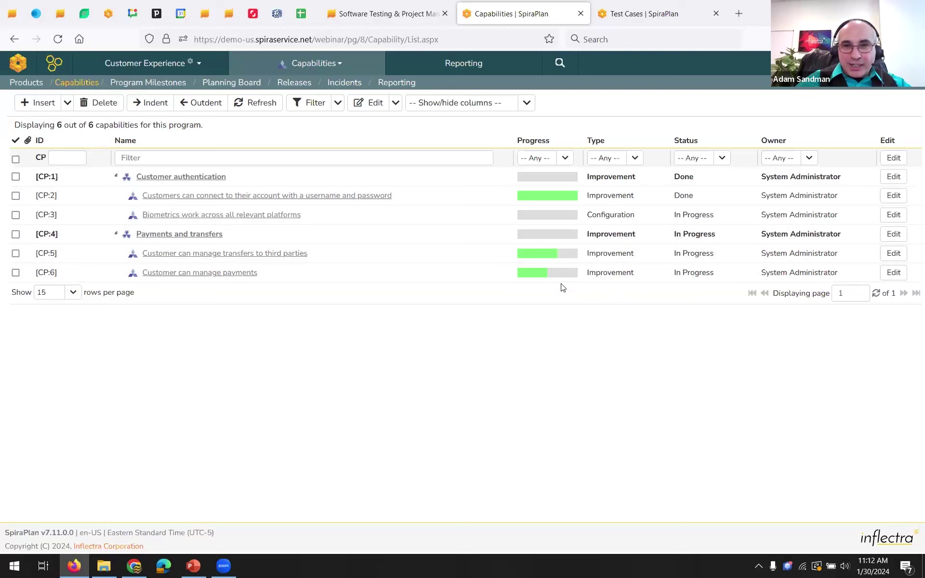
Return to the program's Capabilities dashboard and examine the Program Milestone Completion chart
{"action": "left_click", "coordinate": [53, 65]}
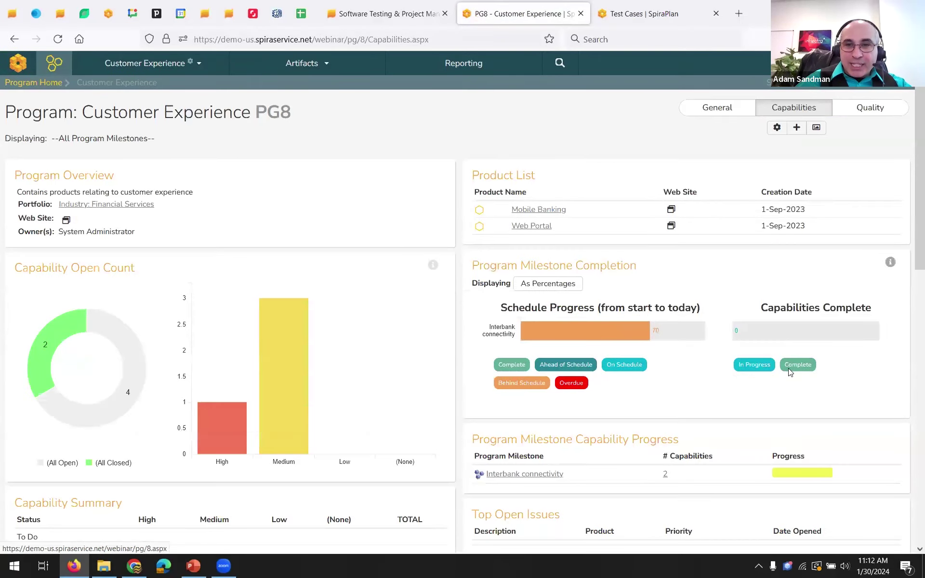
{"action": "mouse_move", "coordinate": [787, 336]}
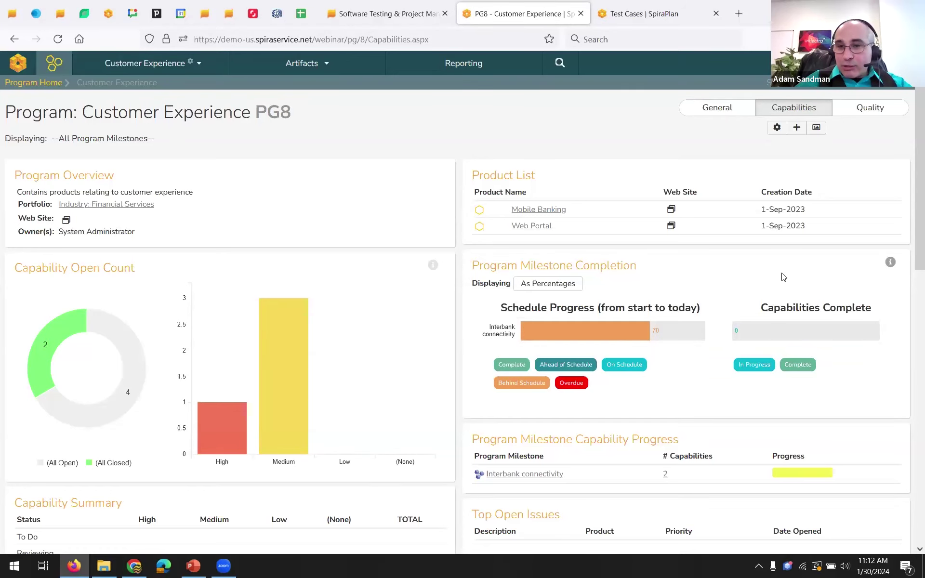
{"action": "mouse_move", "coordinate": [818, 330]}
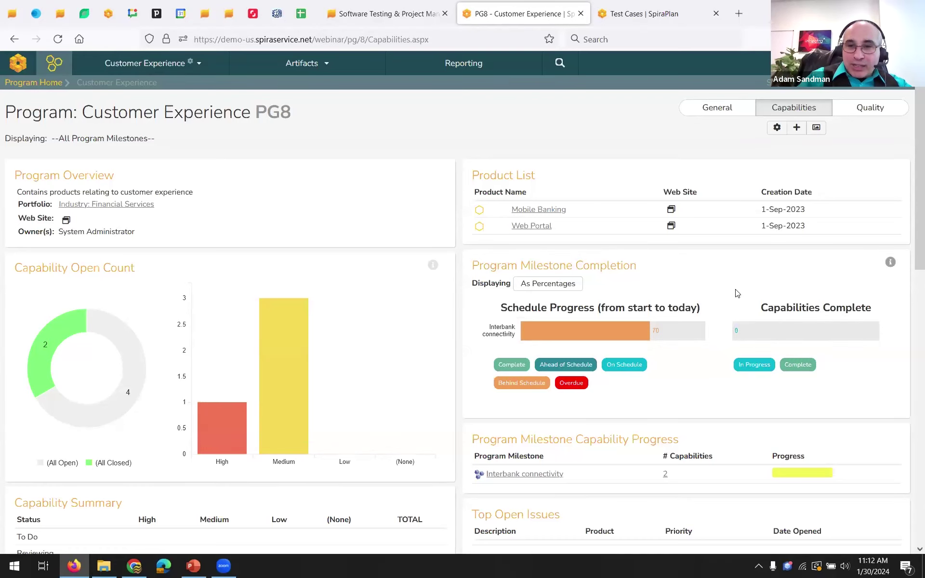
Open the program milestones list and add the End Date column to it
{"action": "left_click", "coordinate": [315, 63]}
{"action": "left_click", "coordinate": [299, 121]}
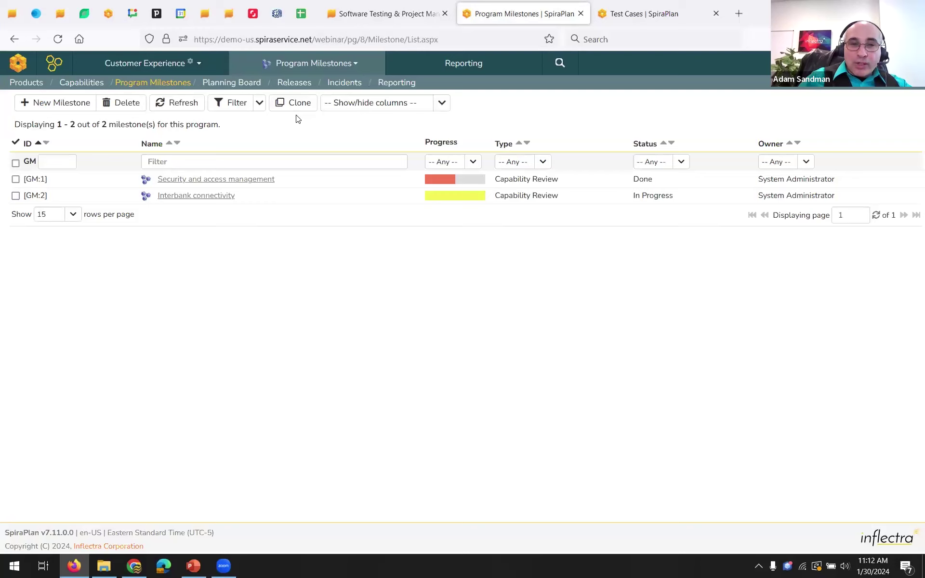
{"action": "left_click", "coordinate": [440, 104]}
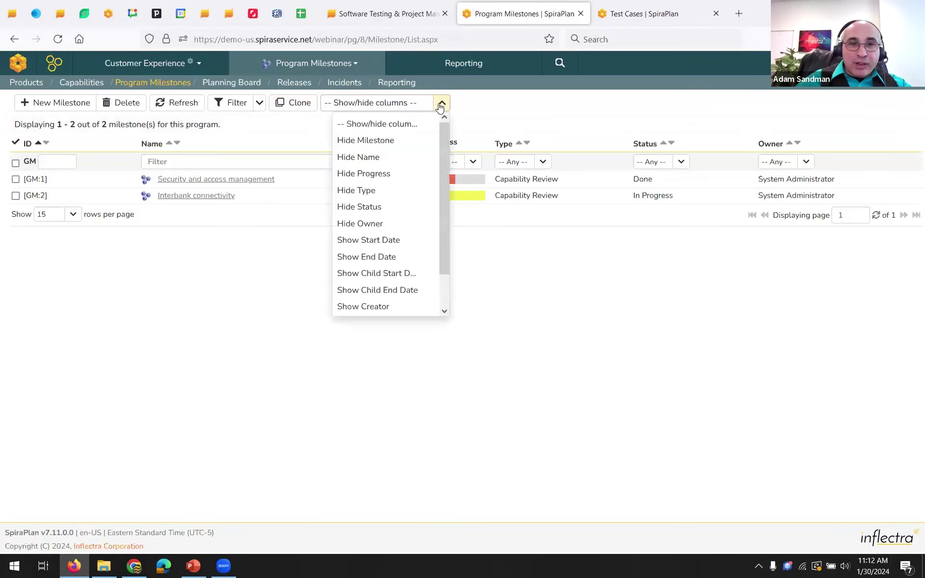
{"action": "left_click", "coordinate": [396, 257]}
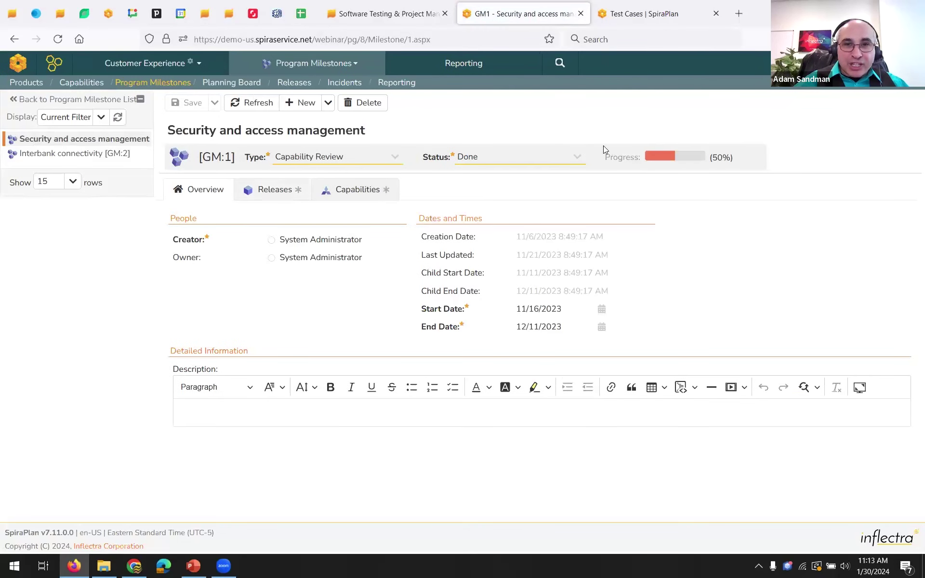
Set the end date of the Security and access management milestone to 02/29/2024, save it and check its progress
{"action": "left_click", "coordinate": [602, 327]}
{"action": "left_click", "coordinate": [624, 347]}
{"action": "left_click", "coordinate": [624, 347]}
{"action": "left_click", "coordinate": [590, 432]}
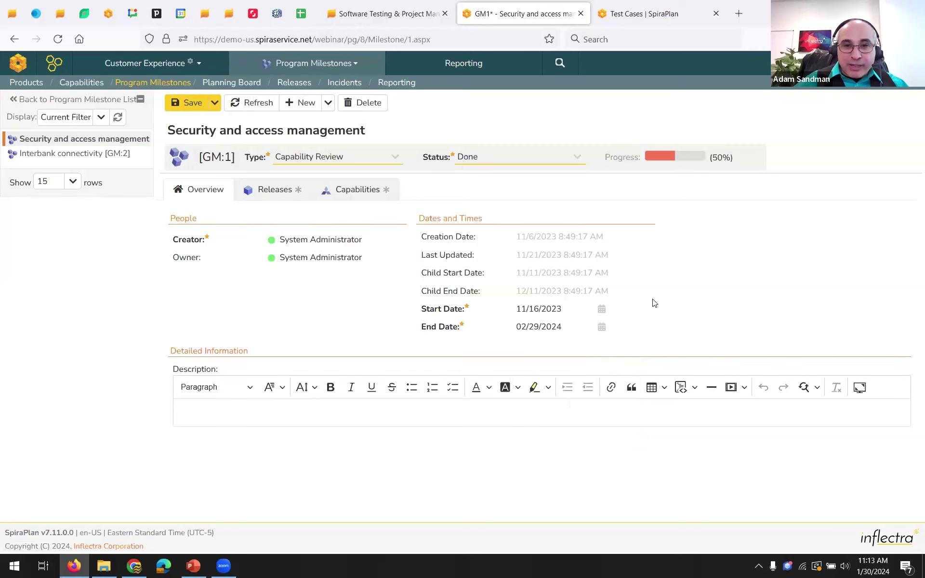
{"action": "left_click", "coordinate": [188, 102]}
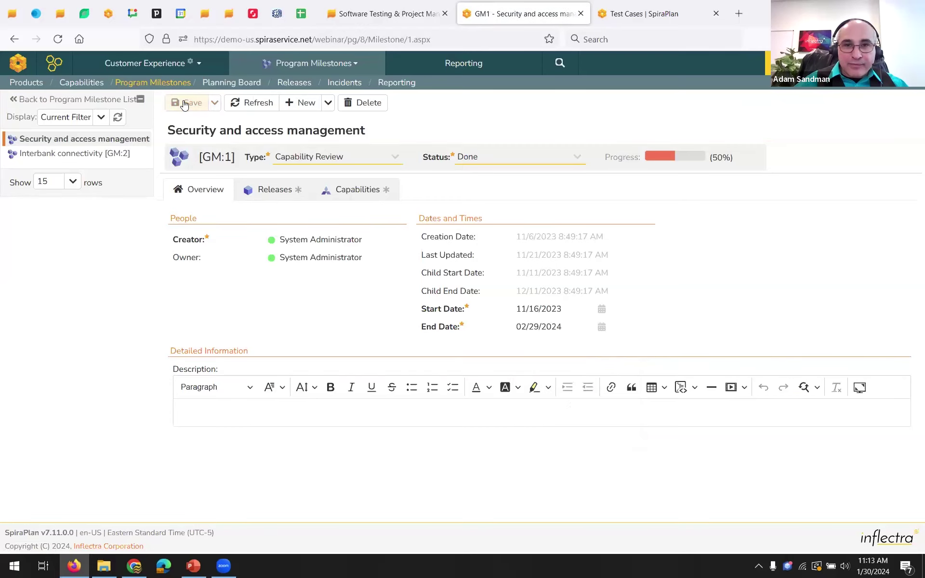
{"action": "mouse_move", "coordinate": [655, 154]}
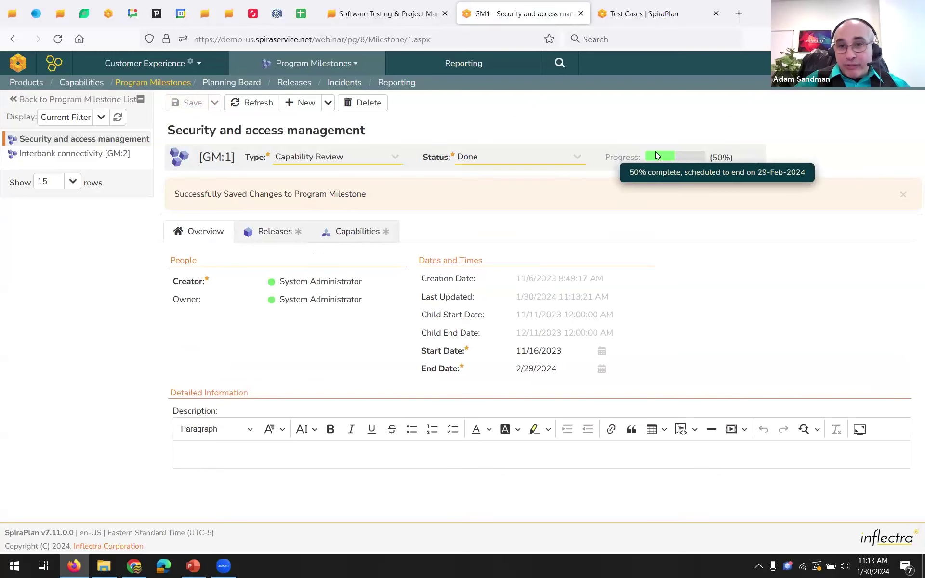
Set and save 03/29/2024 as the end date of the Interbank connectivity milestone, returning to the milestones list
{"action": "left_click", "coordinate": [57, 154]}
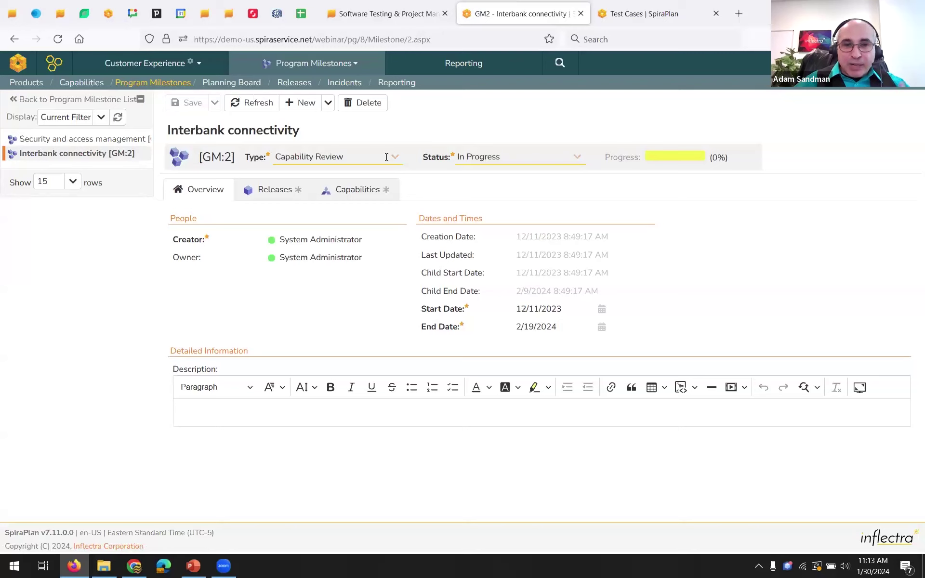
{"action": "left_click", "coordinate": [602, 327]}
{"action": "left_click", "coordinate": [622, 346]}
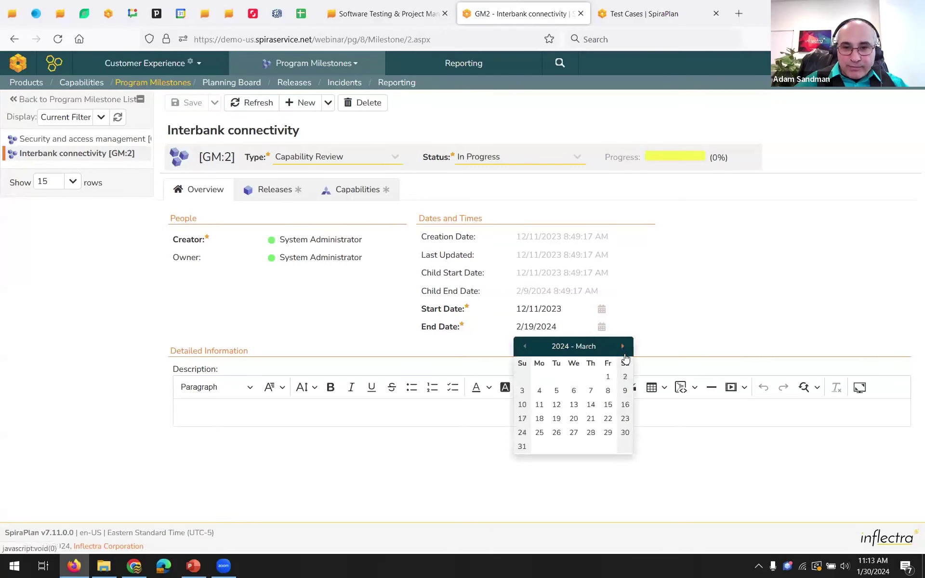
{"action": "left_click", "coordinate": [607, 433]}
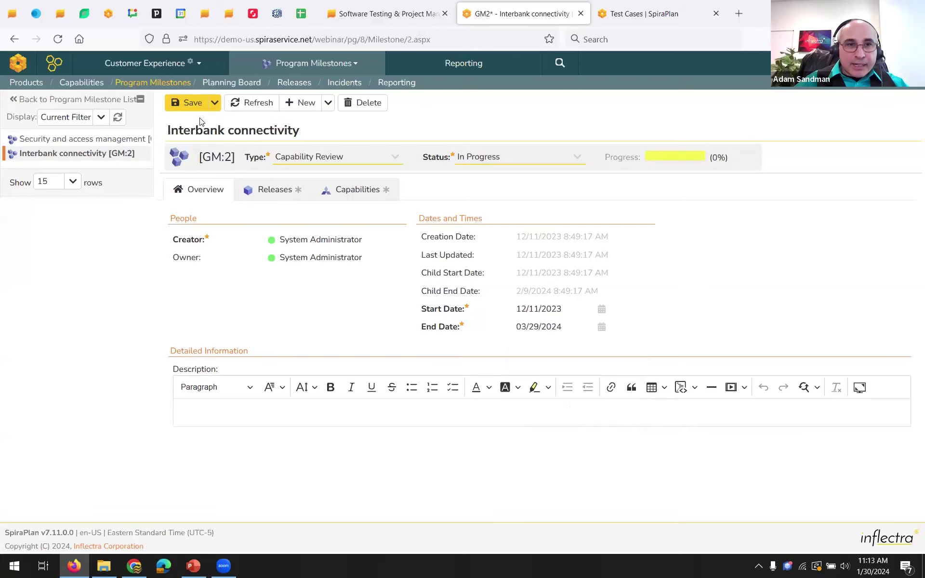
{"action": "left_click", "coordinate": [187, 102]}
{"action": "left_click", "coordinate": [133, 84]}
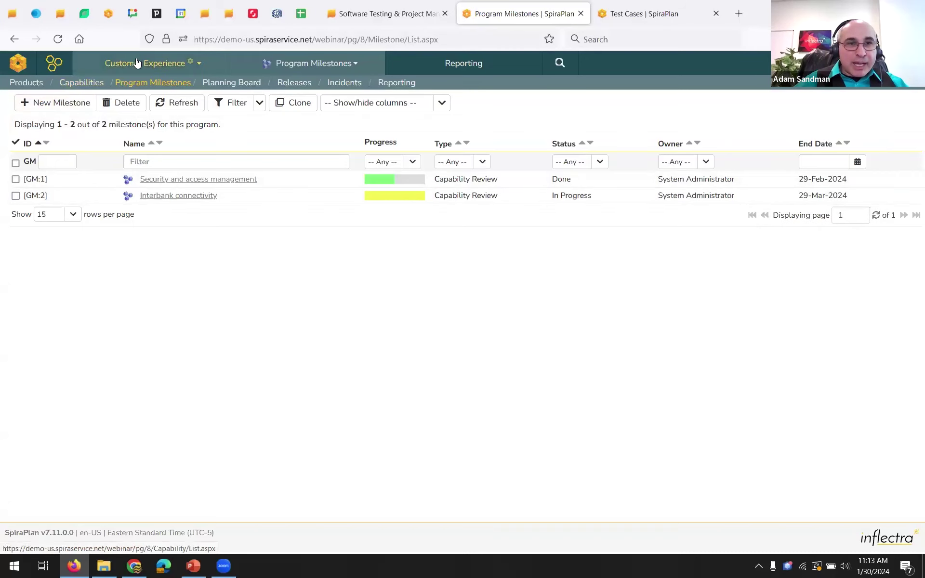
Examine the updated milestone schedule progress on the Capabilities dashboard and compare it with product completion on the General dashboard
{"action": "left_click", "coordinate": [49, 64]}
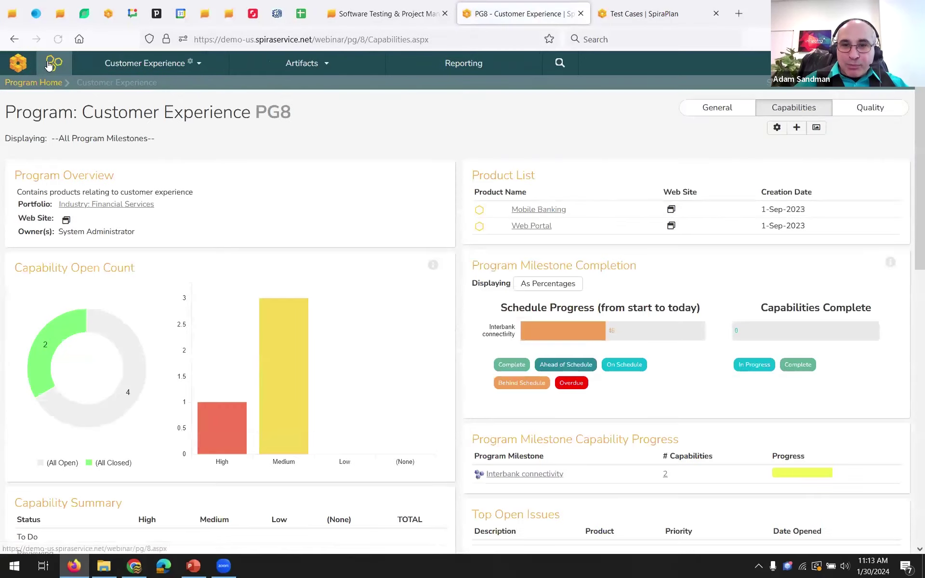
{"action": "mouse_move", "coordinate": [608, 334]}
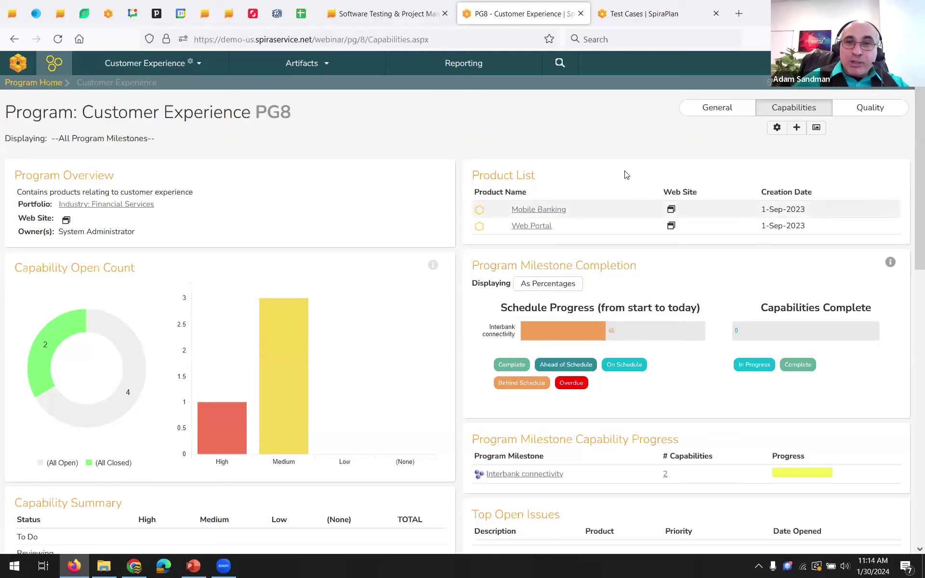
{"action": "left_click", "coordinate": [726, 115]}
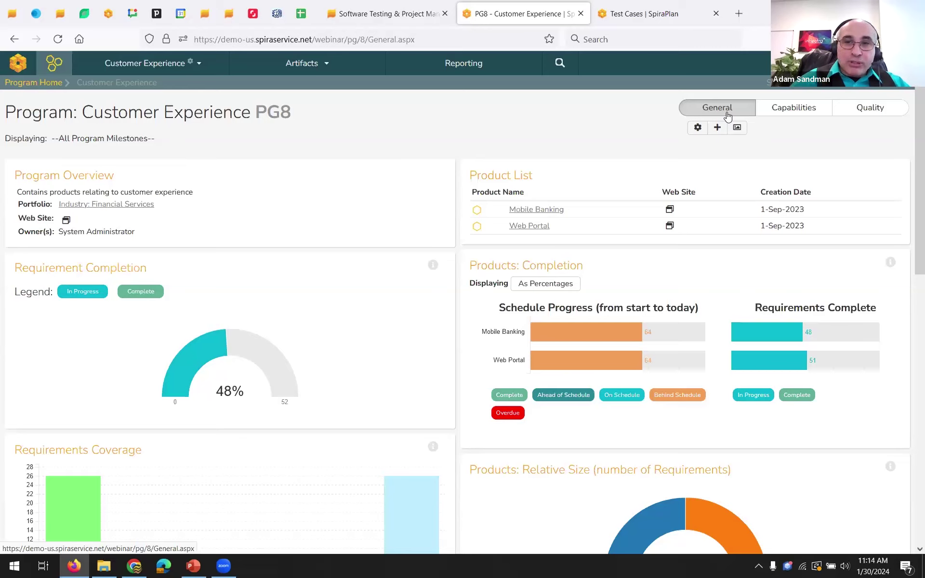
{"action": "left_click", "coordinate": [806, 112]}
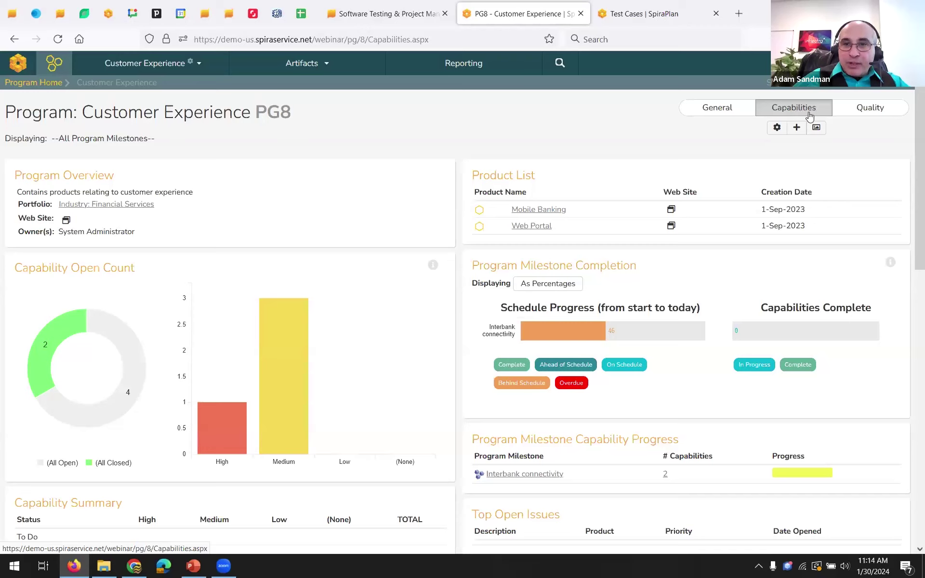
{"action": "left_click", "coordinate": [713, 110]}
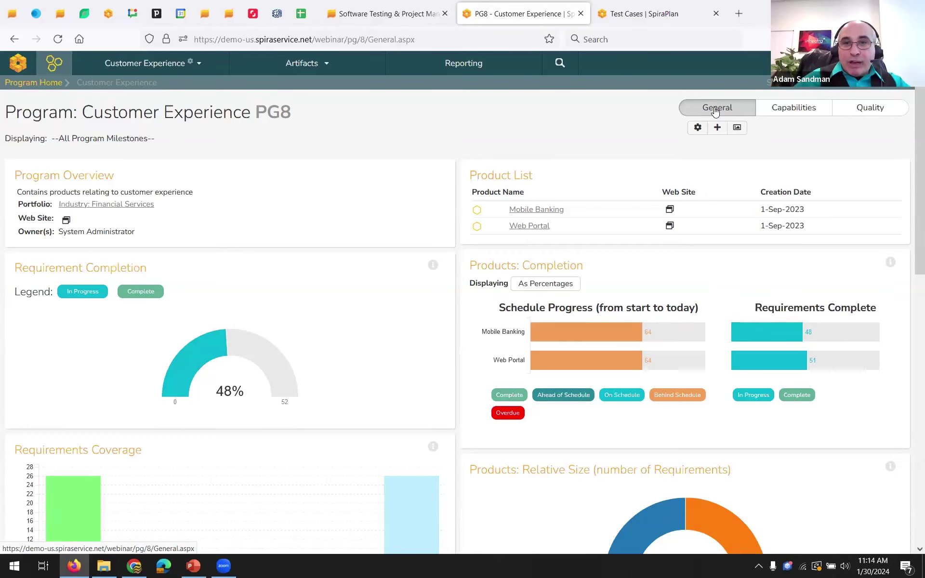
Open the program's Quality dashboard and review its requirements coverage, test execution status and incident aging widgets
{"action": "left_click", "coordinate": [883, 115]}
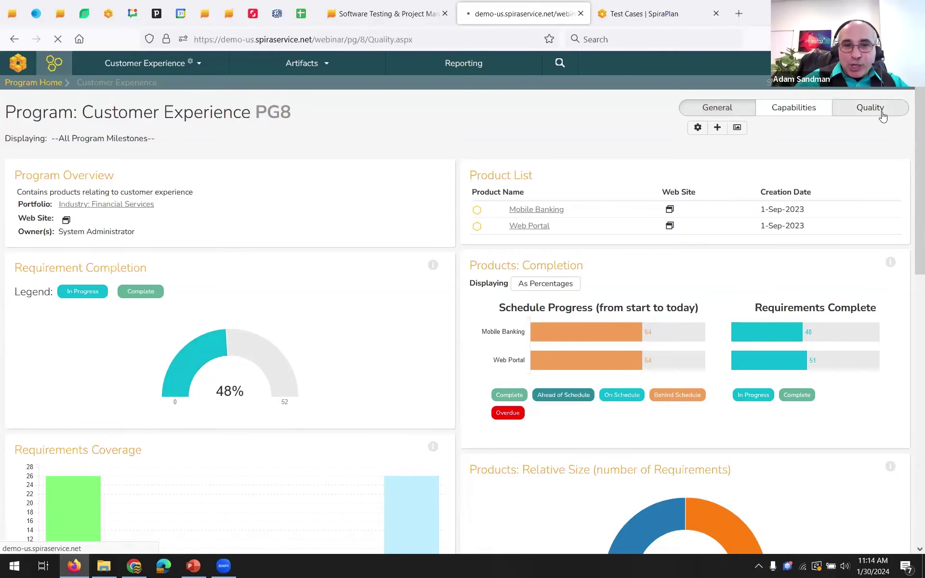
{"action": "scroll", "coordinate": [883, 115], "scroll_direction": "down", "scroll_amount": 7}
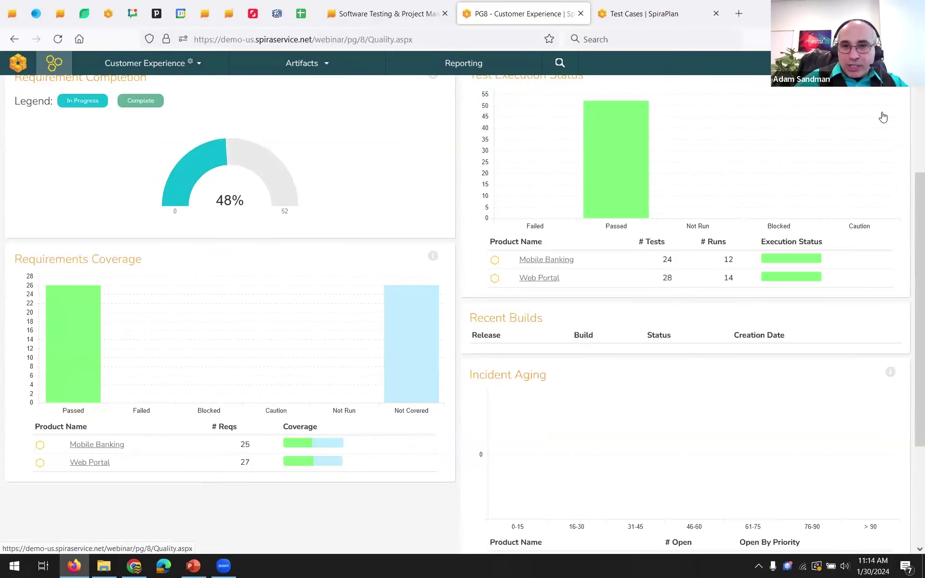
{"action": "scroll", "coordinate": [882, 116], "scroll_direction": "up", "scroll_amount": 7}
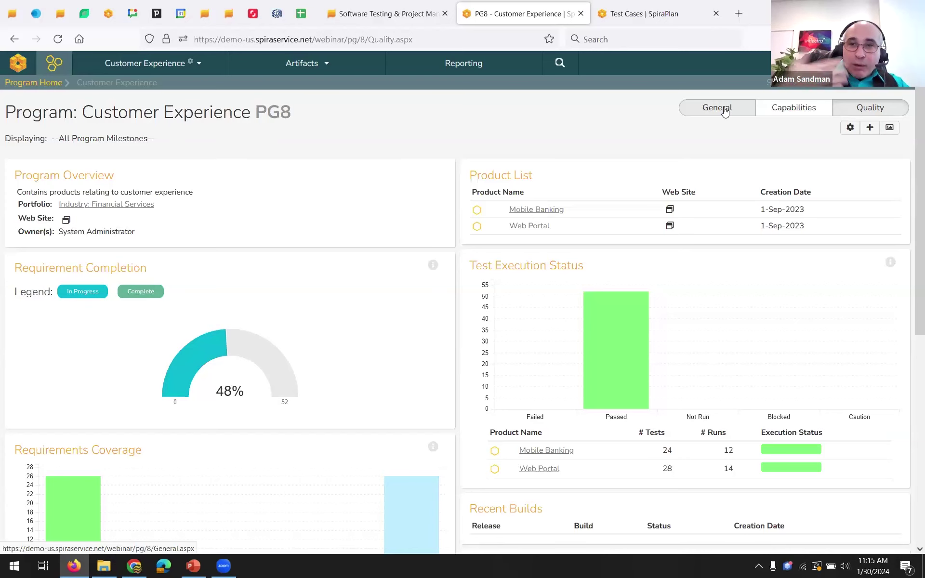
Inspect the Quality dashboard's customization mode and widget selection, closing them without adding anything
{"action": "left_click", "coordinate": [850, 128]}
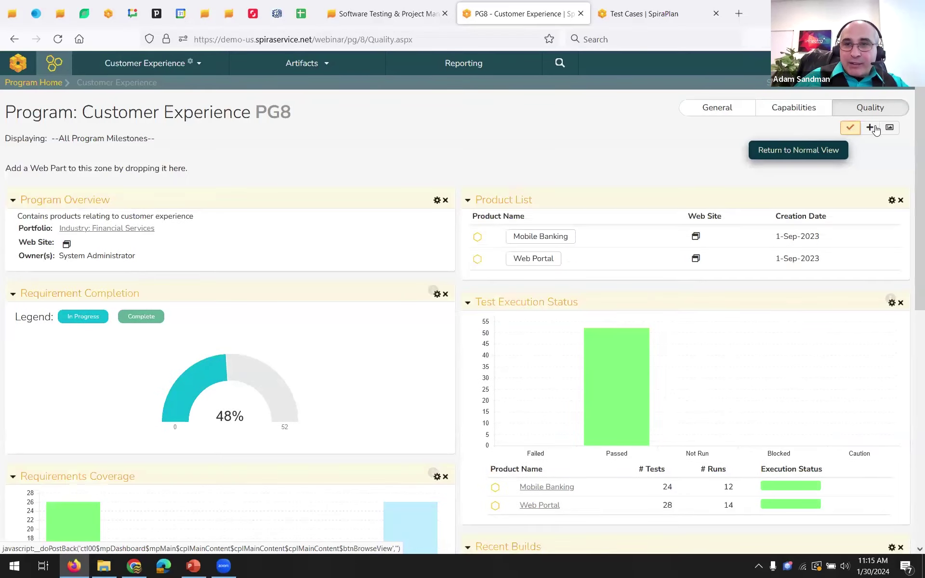
{"action": "left_click", "coordinate": [872, 129]}
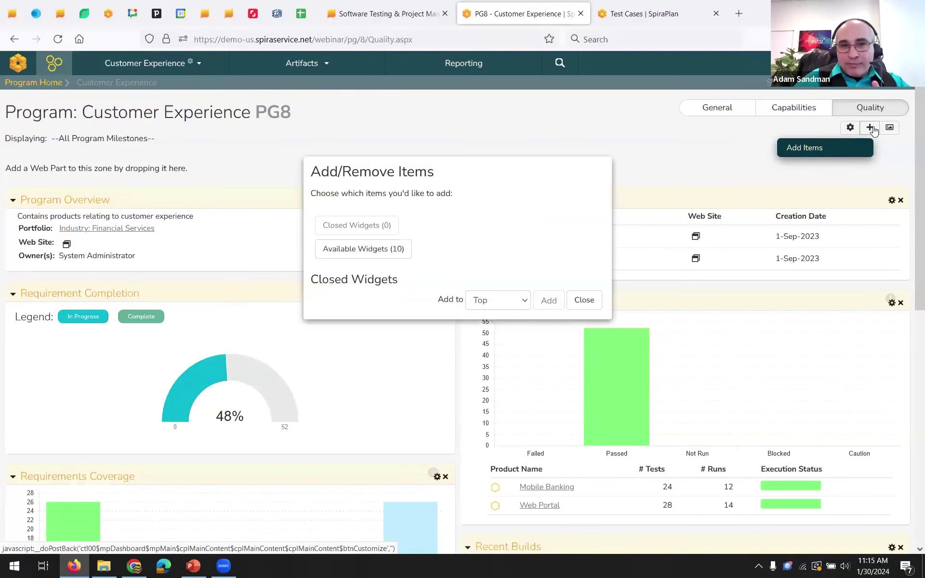
{"action": "left_click", "coordinate": [584, 299]}
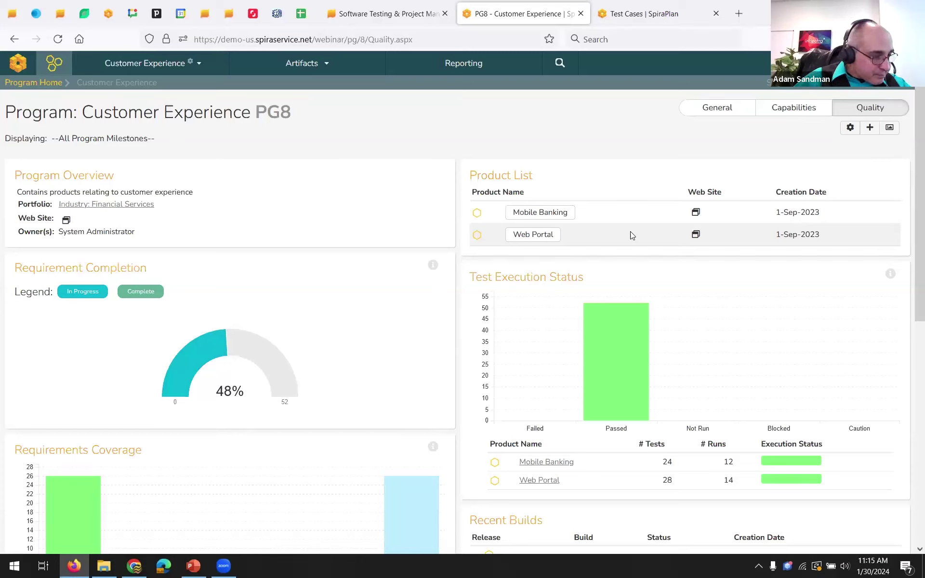
Look over the available workspaces and program artifacts, and open the Customer Experience Program Reports Center
{"action": "left_click", "coordinate": [205, 64]}
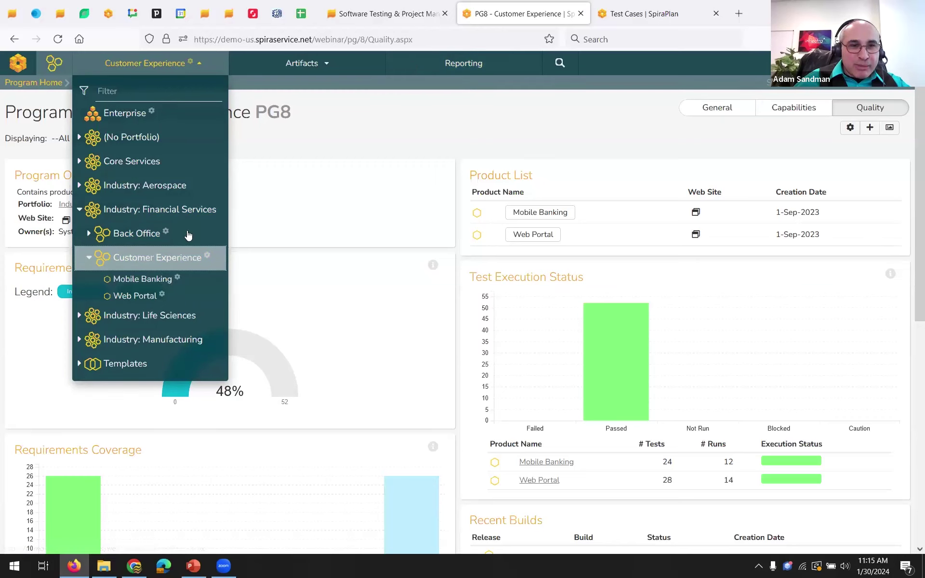
{"action": "left_click", "coordinate": [313, 66]}
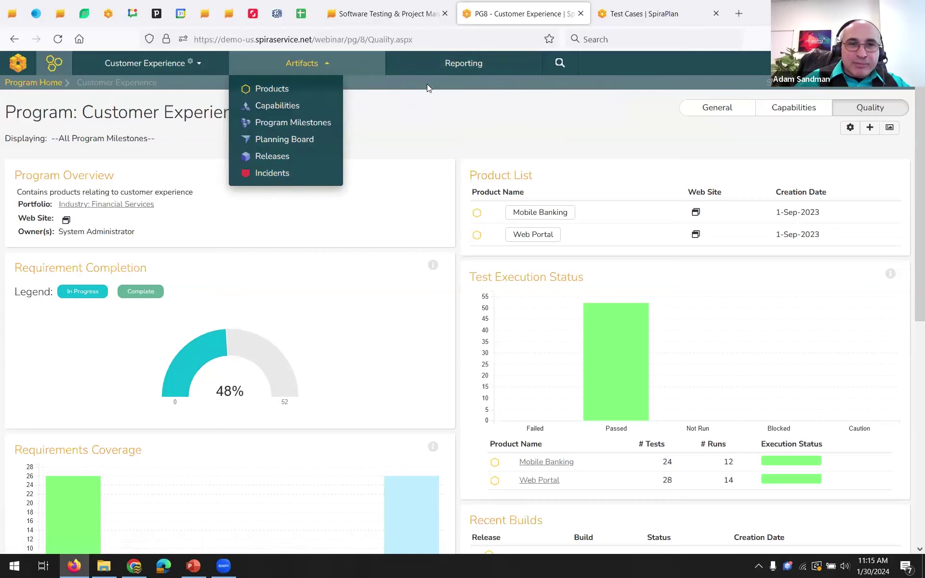
{"action": "left_click", "coordinate": [482, 71]}
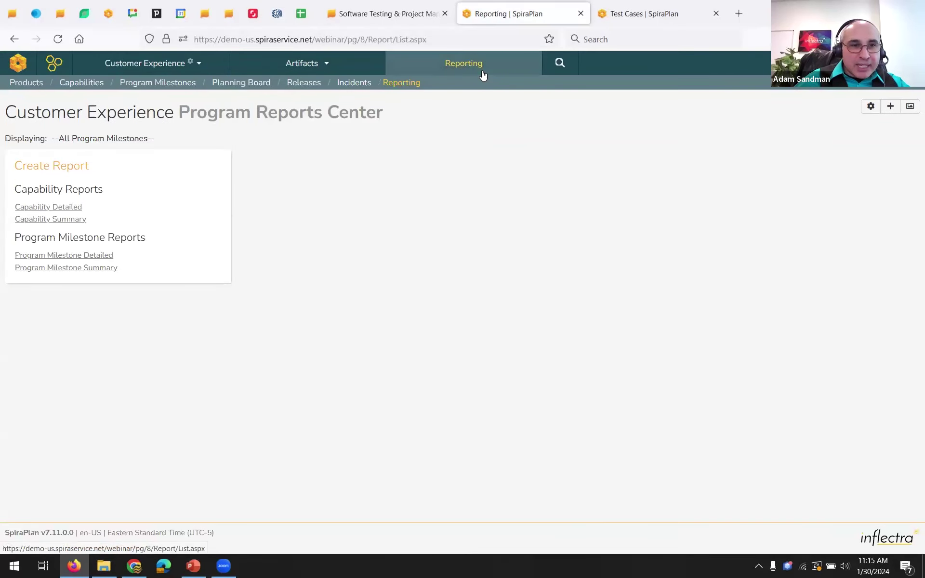
Check which widgets can be added to the Program Reports Center, and close the selection without adding any
{"action": "left_click", "coordinate": [891, 107]}
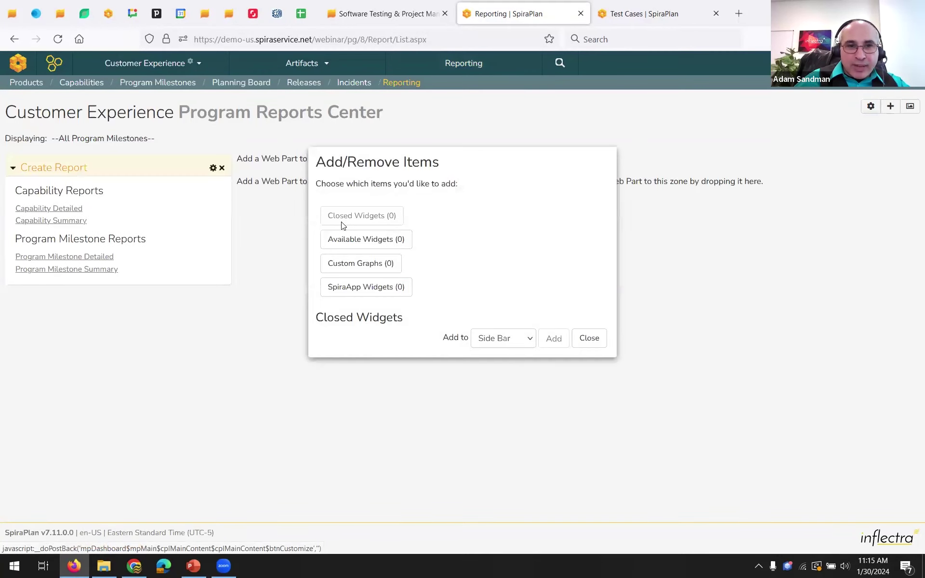
{"action": "left_click", "coordinate": [589, 337]}
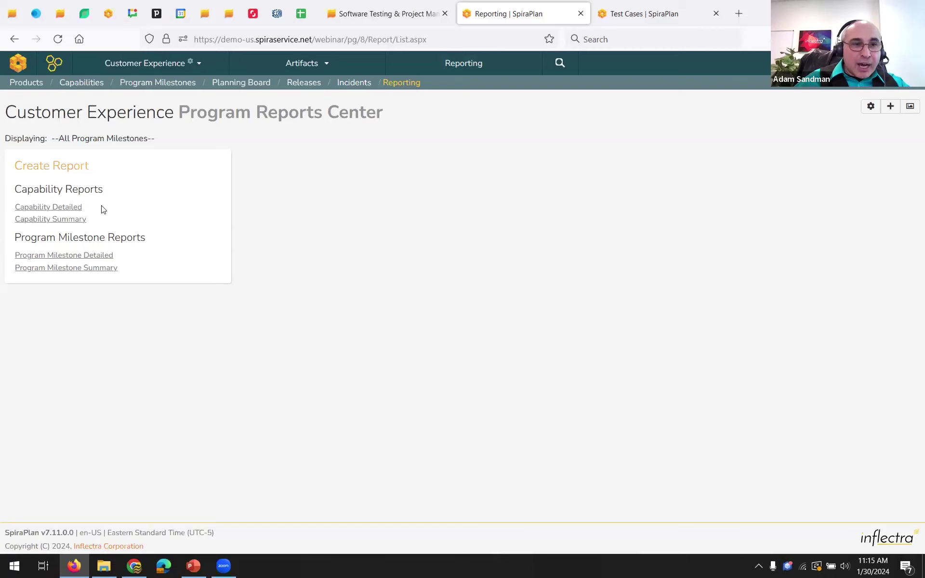
Generate the Capability Detailed report in HTML format with Associated Requirements and Change History included, and open it for viewing
{"action": "left_click", "coordinate": [68, 209]}
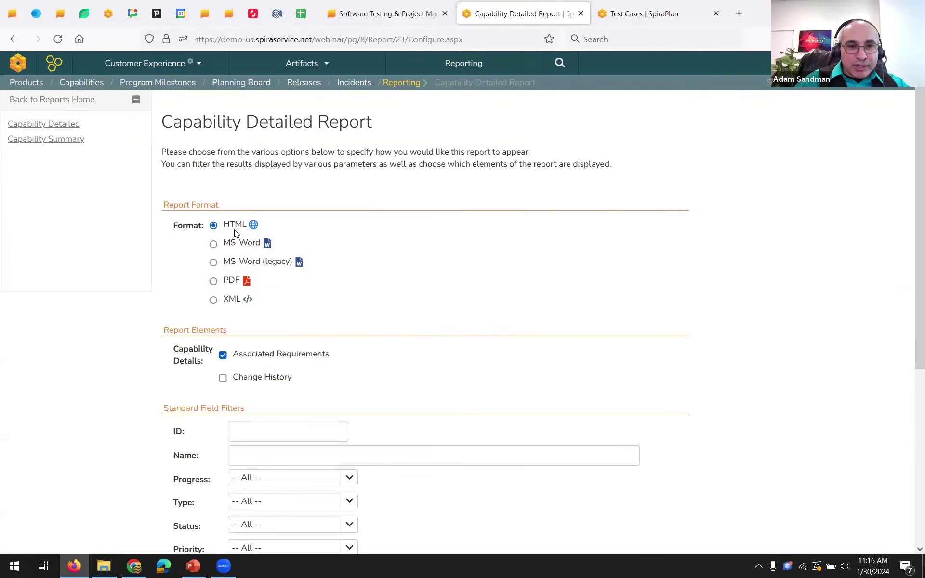
{"action": "left_click", "coordinate": [222, 378]}
{"action": "scroll", "coordinate": [333, 390], "scroll_direction": "down", "scroll_amount": 4}
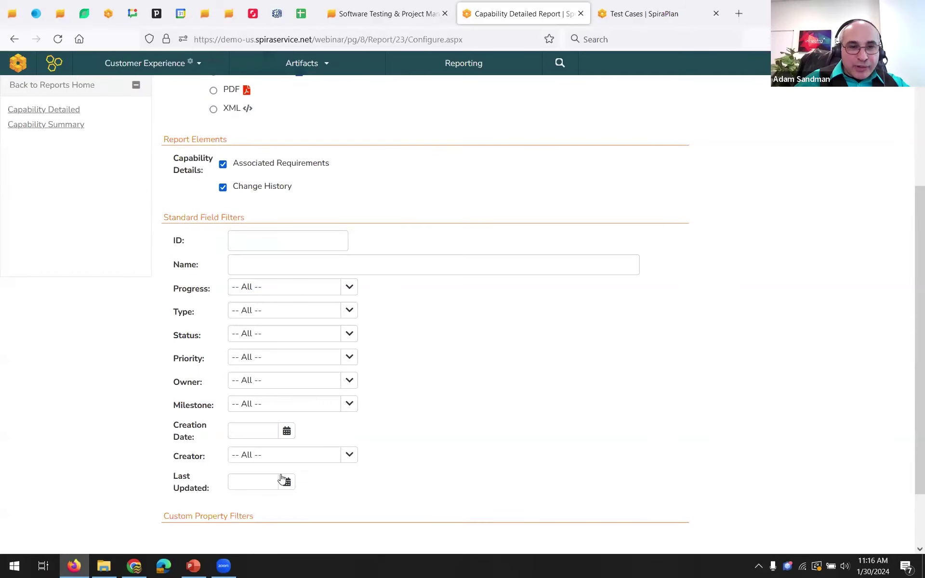
{"action": "scroll", "coordinate": [228, 459], "scroll_direction": "down", "scroll_amount": 2}
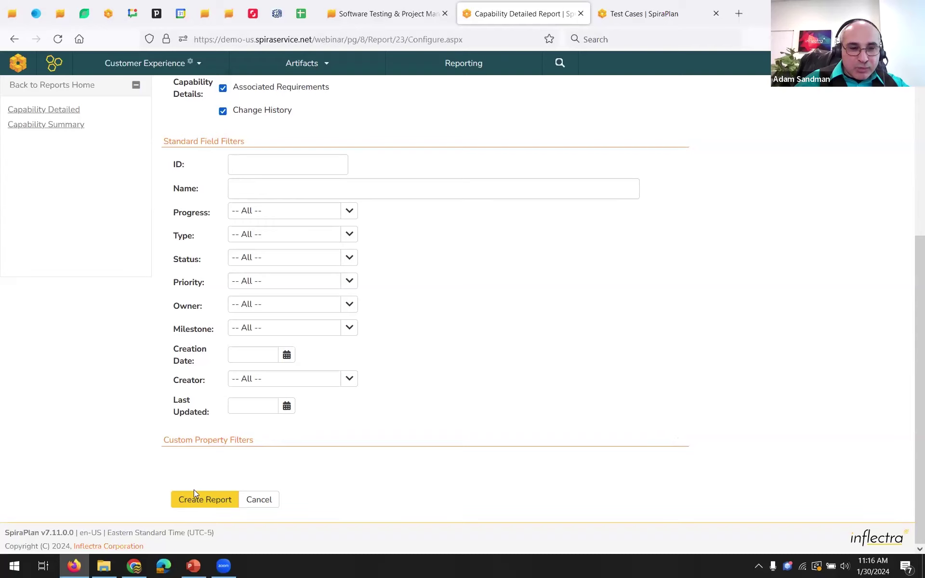
{"action": "left_click", "coordinate": [206, 501]}
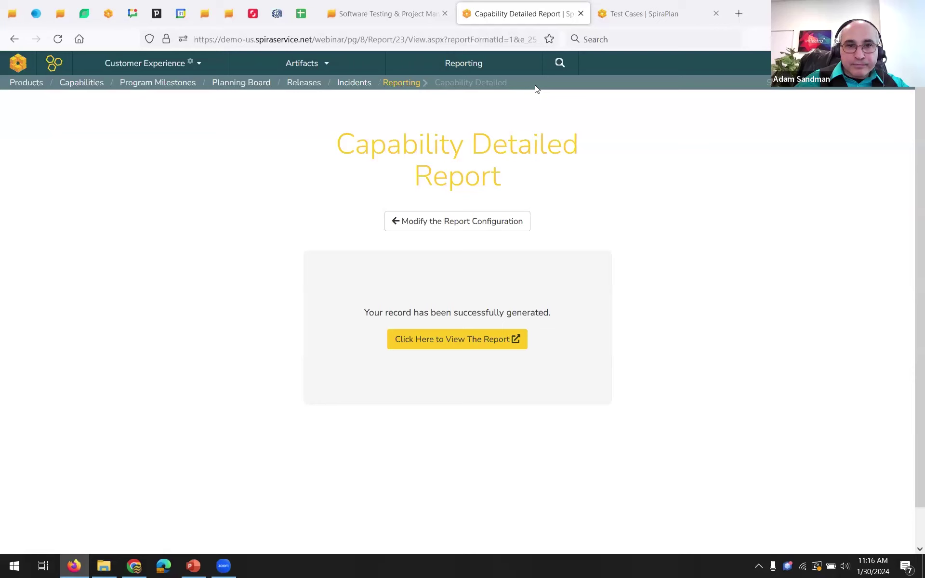
{"action": "left_click", "coordinate": [463, 338]}
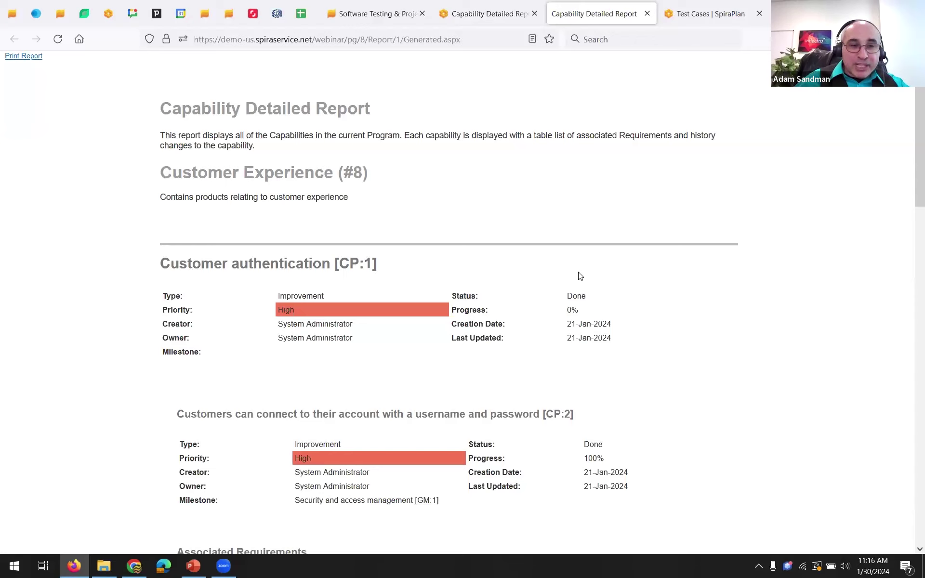
Read through the generated Capability Detailed report, examining each capability's details and its associated requirements
{"action": "scroll", "coordinate": [357, 312], "scroll_direction": "down", "scroll_amount": 3}
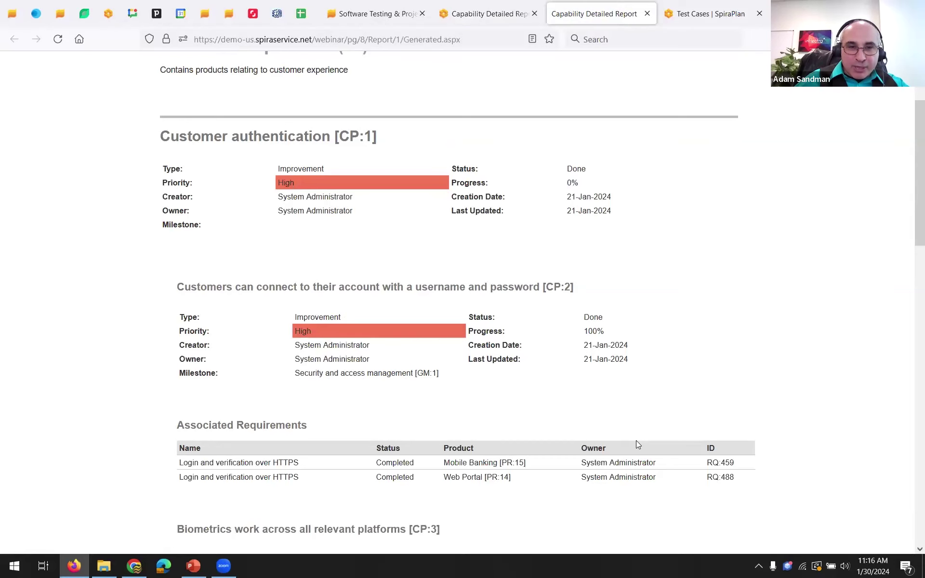
{"action": "scroll", "coordinate": [636, 445], "scroll_direction": "down", "scroll_amount": 12}
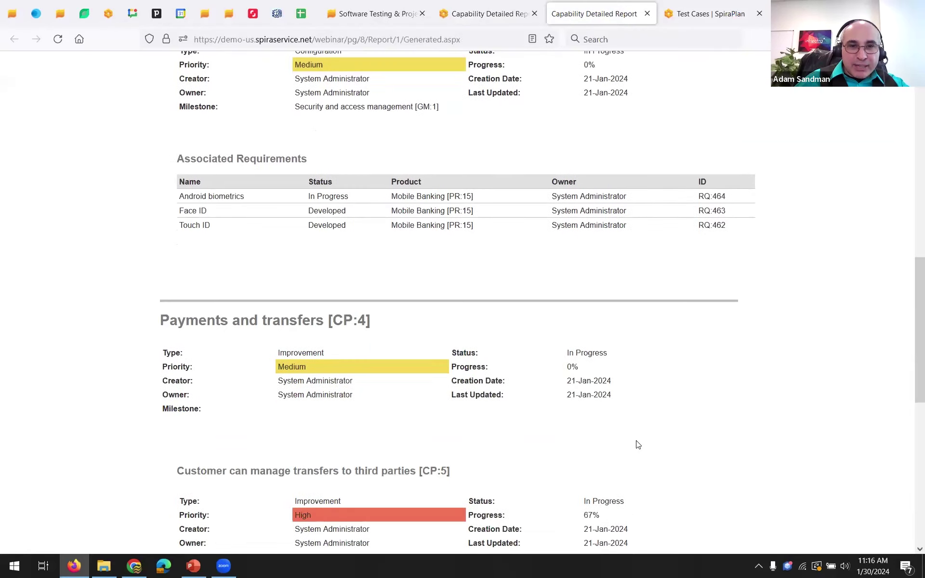
{"action": "scroll", "coordinate": [636, 445], "scroll_direction": "down", "scroll_amount": 11}
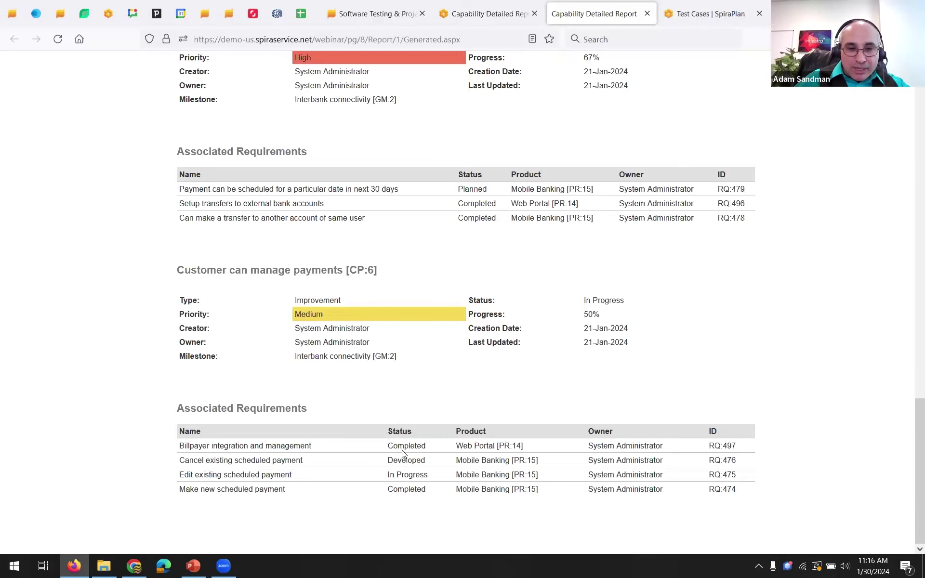
{"action": "scroll", "coordinate": [436, 455], "scroll_direction": "up", "scroll_amount": 15}
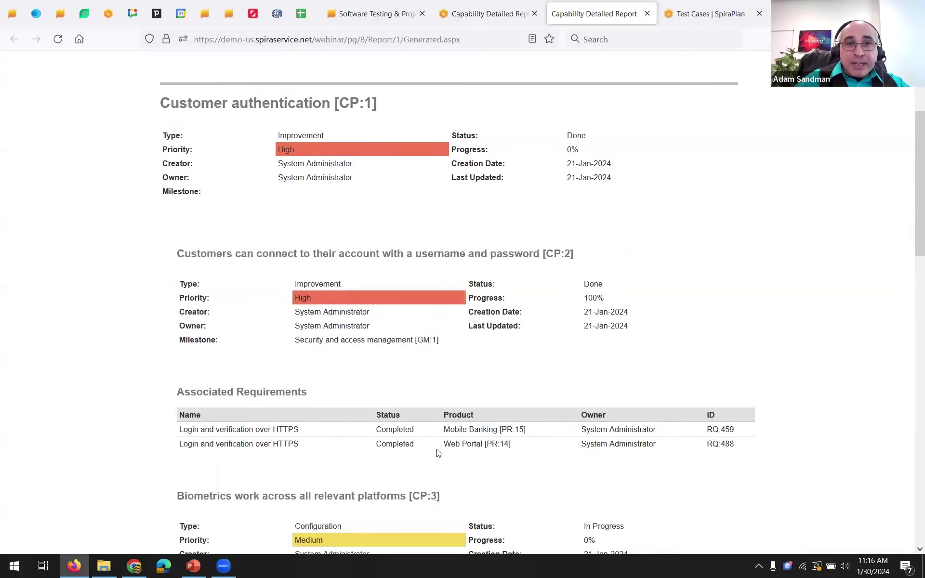
{"action": "scroll", "coordinate": [438, 453], "scroll_direction": "up", "scroll_amount": 4}
Return to the Customer Experience program and look over its capabilities list and program milestones list
{"action": "left_click", "coordinate": [481, 21]}
{"action": "left_click", "coordinate": [303, 122]}
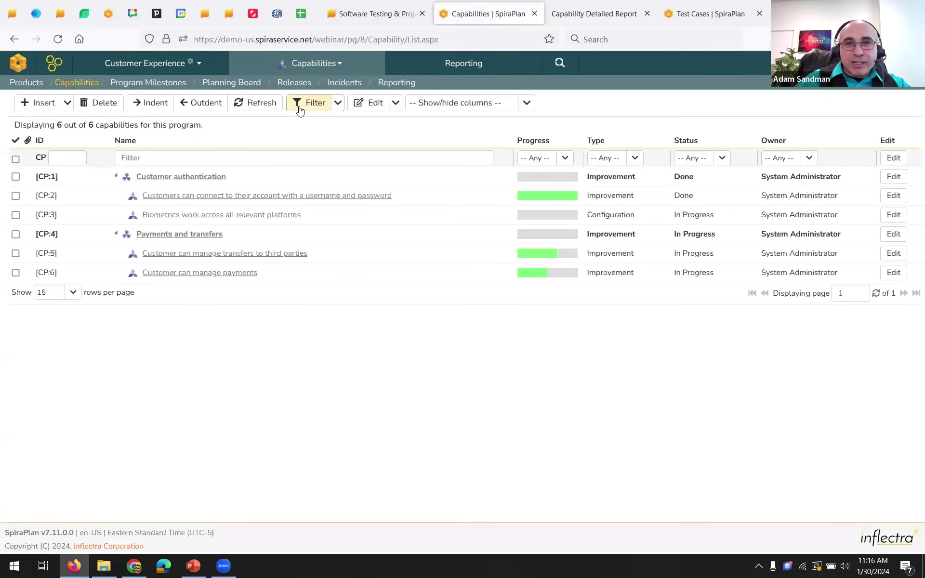
{"action": "left_click", "coordinate": [172, 84]}
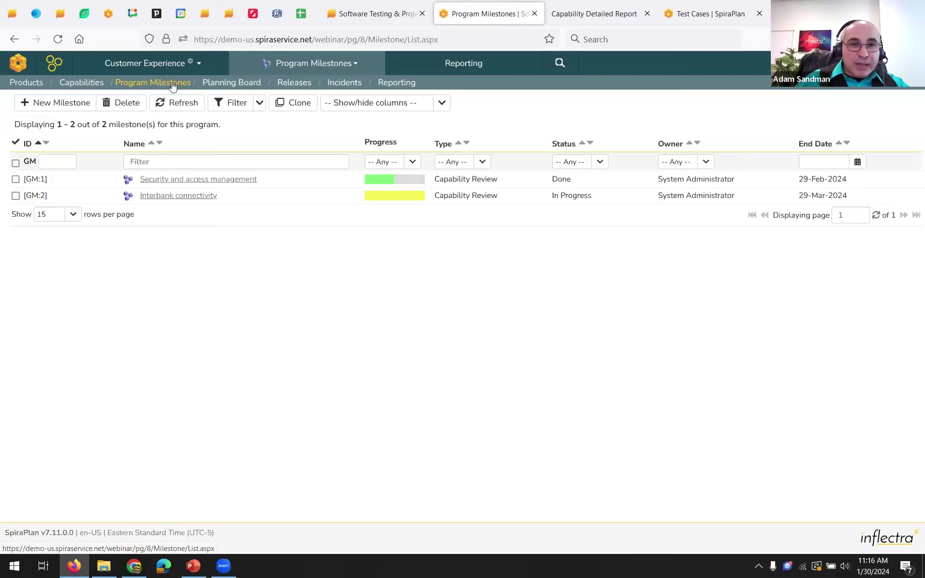
Generate the Program Milestone Detailed report in HTML format with Associated Capabilities and Associated Releases, and open it for viewing
{"action": "left_click", "coordinate": [480, 64]}
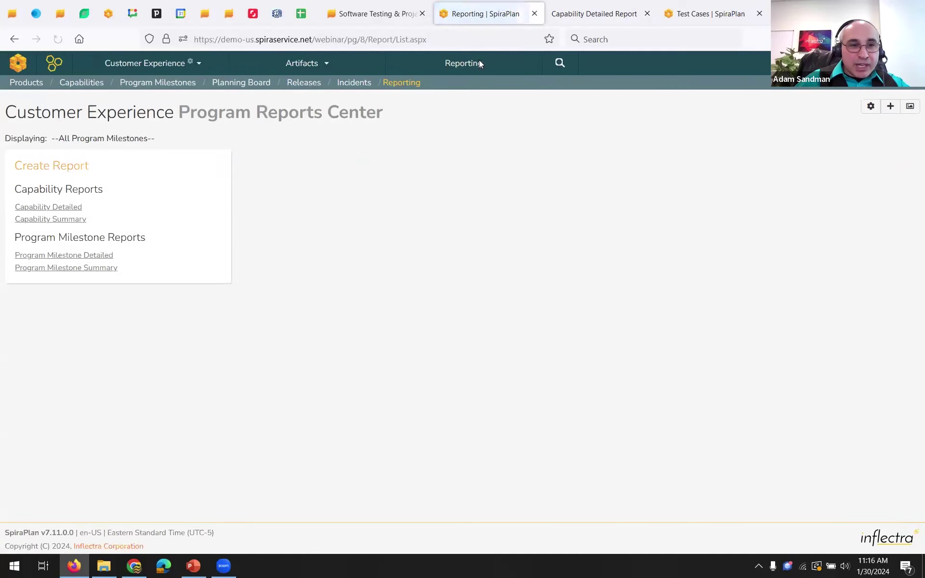
{"action": "left_click", "coordinate": [105, 255]}
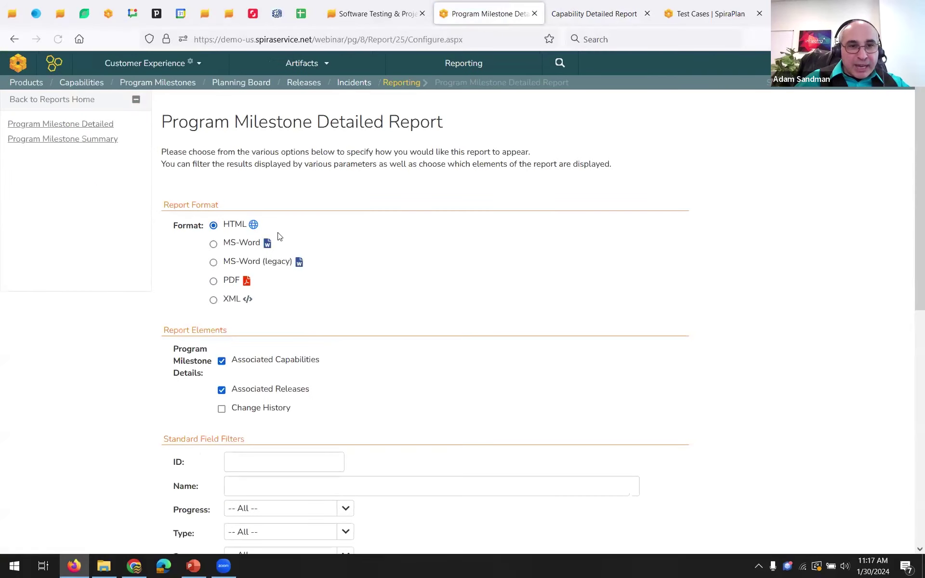
{"action": "scroll", "coordinate": [302, 296], "scroll_direction": "down", "scroll_amount": 9}
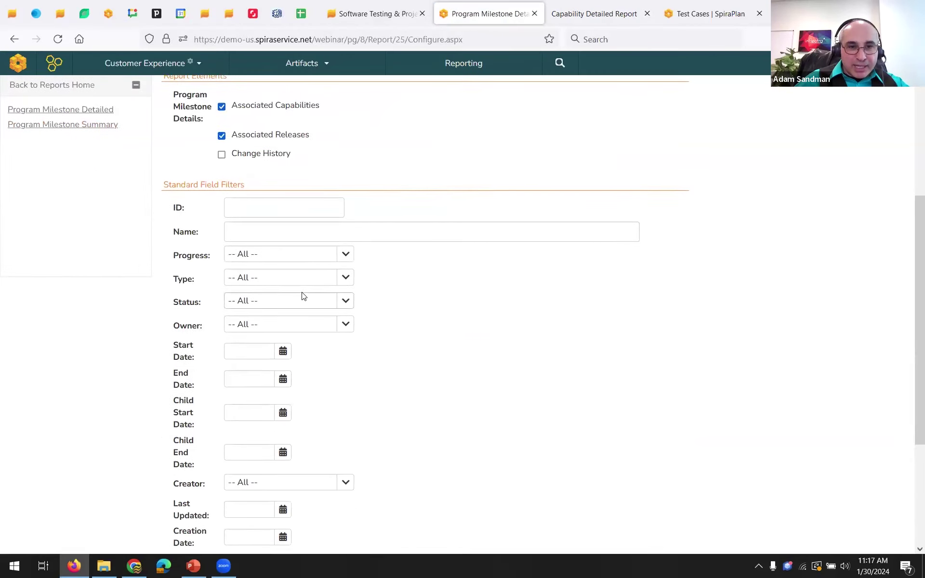
{"action": "left_click", "coordinate": [181, 498]}
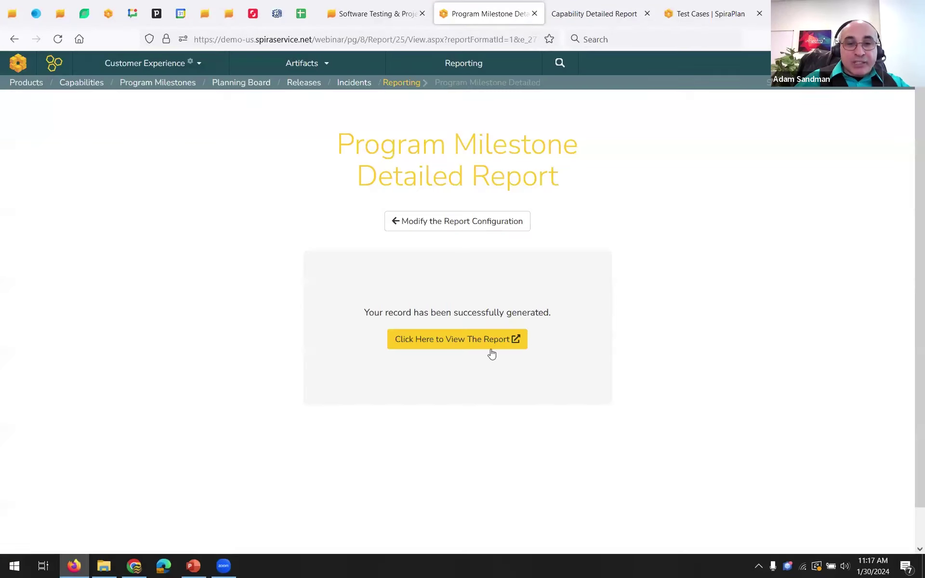
{"action": "left_click", "coordinate": [468, 346]}
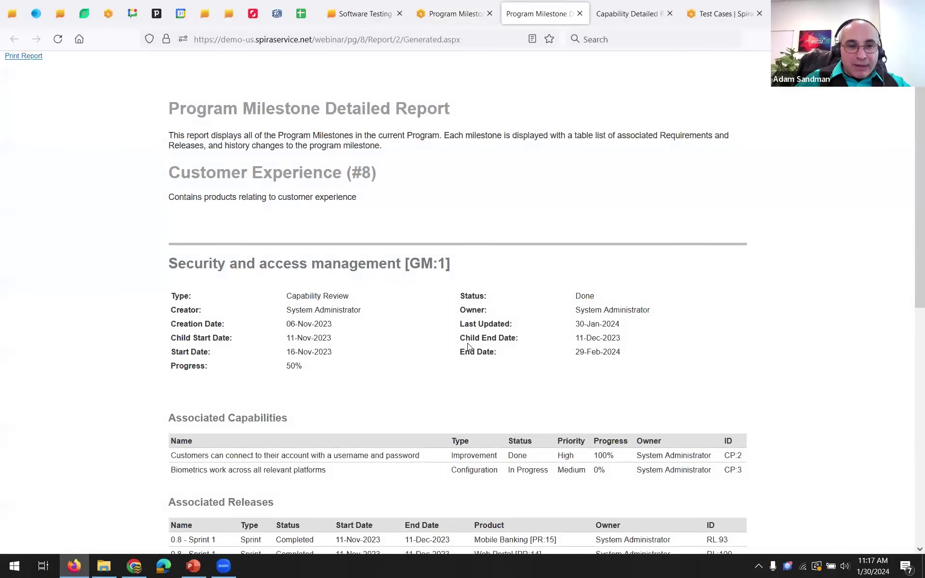
Review the generated milestone report, highlighting the associated capabilities of the Interbank connectivity milestone and checking its associated releases
{"action": "scroll", "coordinate": [468, 347], "scroll_direction": "down", "scroll_amount": 9}
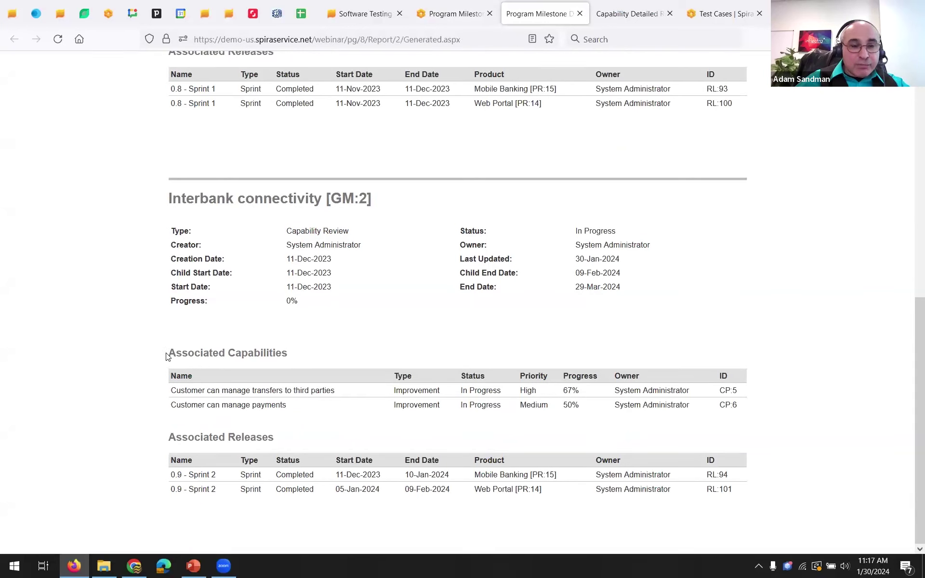
{"action": "left_click_drag", "start_coordinate": [172, 352], "coordinate": [760, 413]}
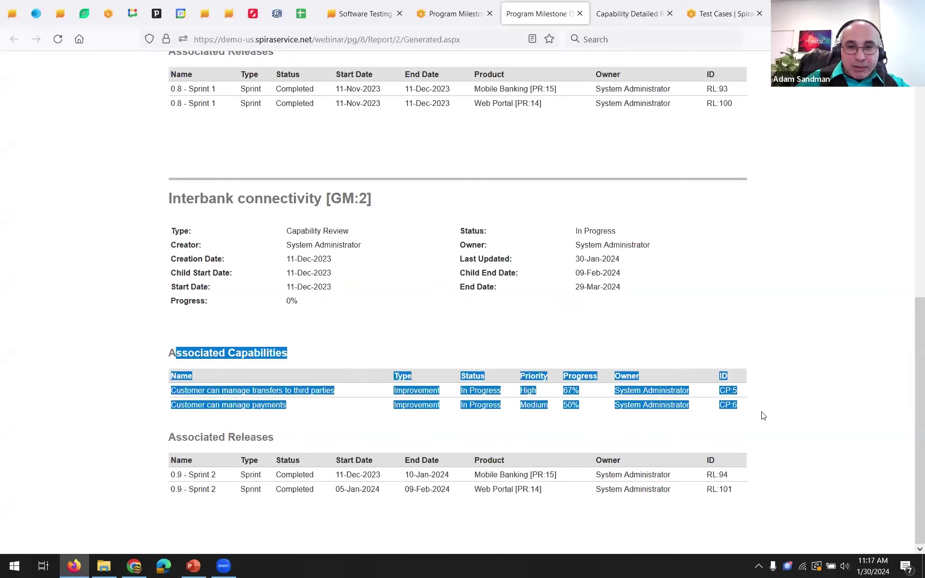
{"action": "left_click", "coordinate": [771, 418]}
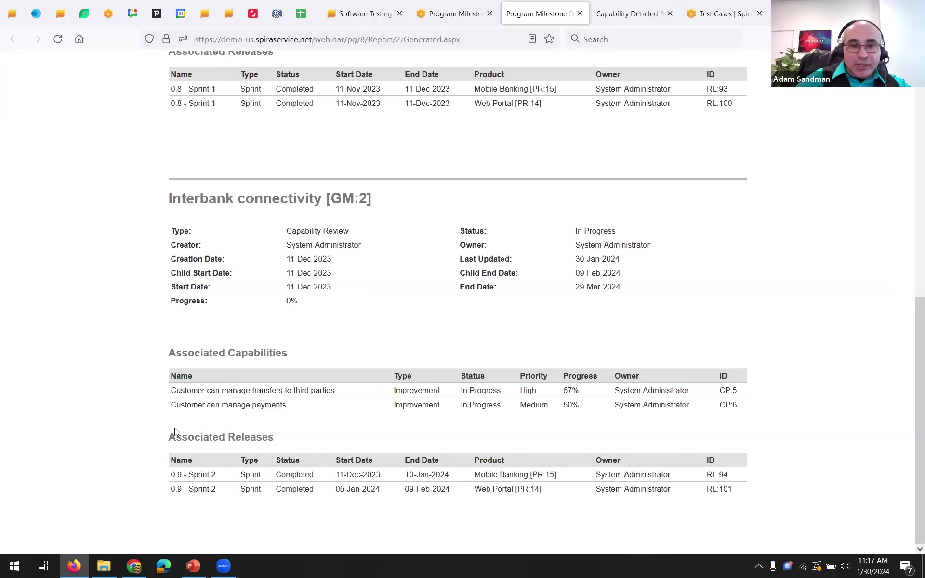
{"action": "scroll", "coordinate": [188, 398], "scroll_direction": "up", "scroll_amount": 10}
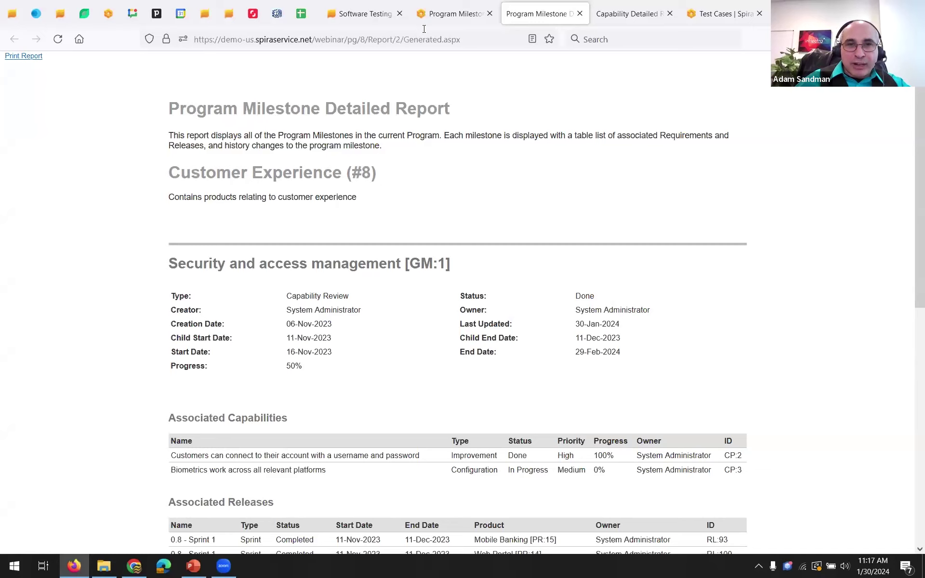
Go back to the Program Reports Center and open the system administration page for editing custom graphs
{"action": "left_click", "coordinate": [450, 17]}
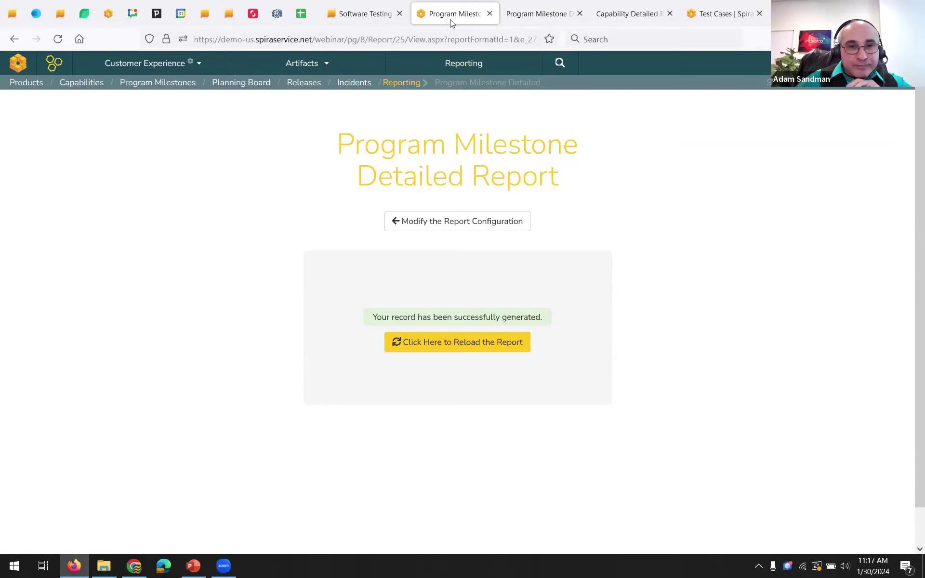
{"action": "left_click", "coordinate": [463, 63]}
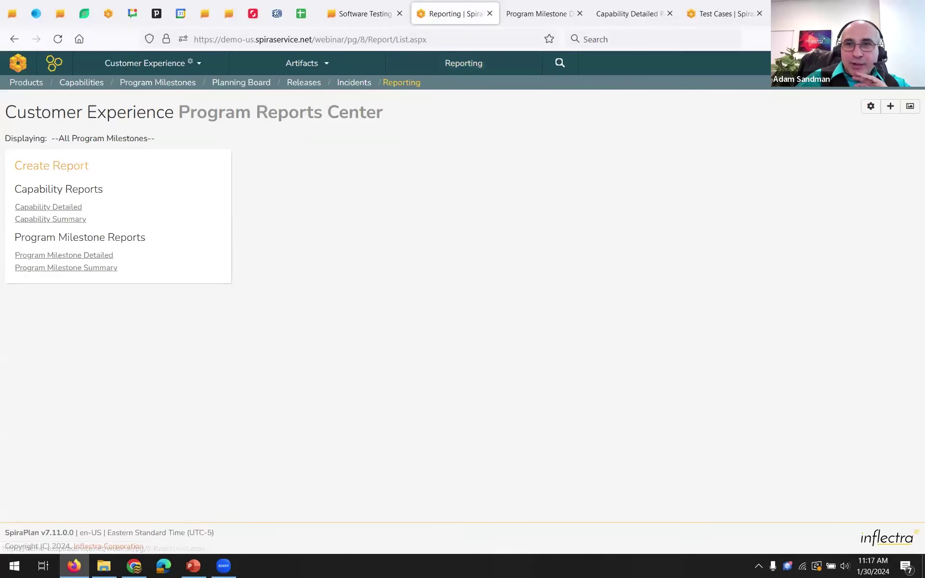
{"action": "left_click", "coordinate": [907, 64]}
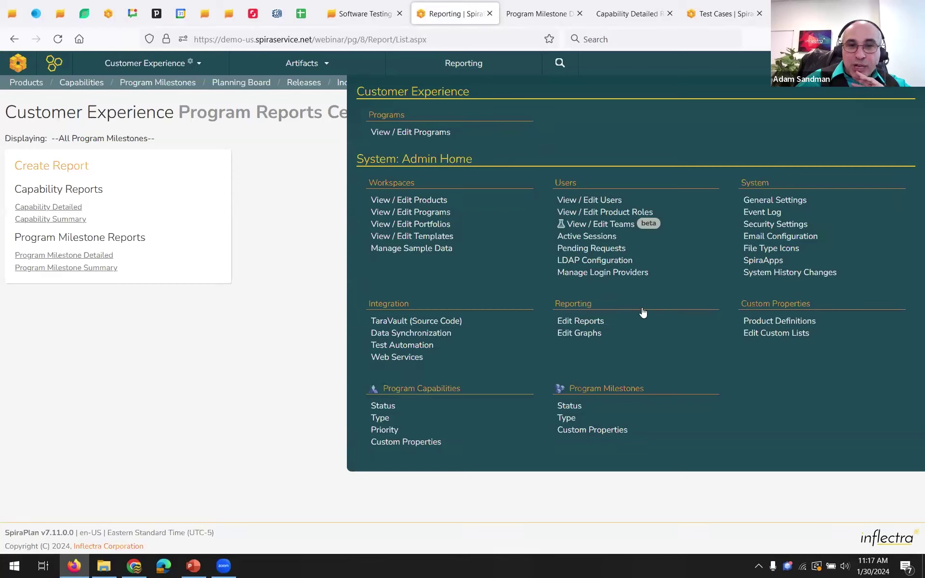
{"action": "left_click", "coordinate": [584, 334]}
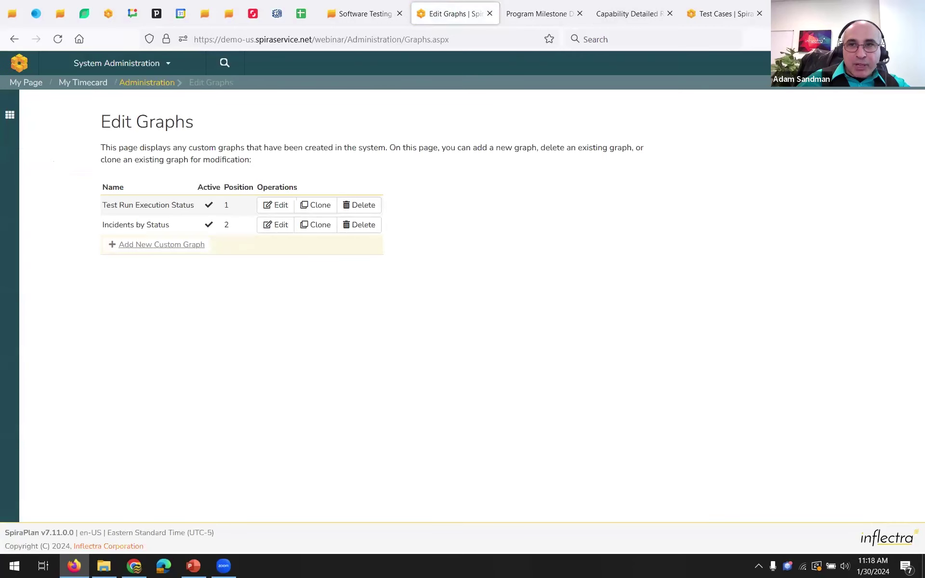
Open the Edit Graphs page in a separate browser tab, returning the original tab to the Program Reports Center
{"action": "left_click", "coordinate": [10, 114]}
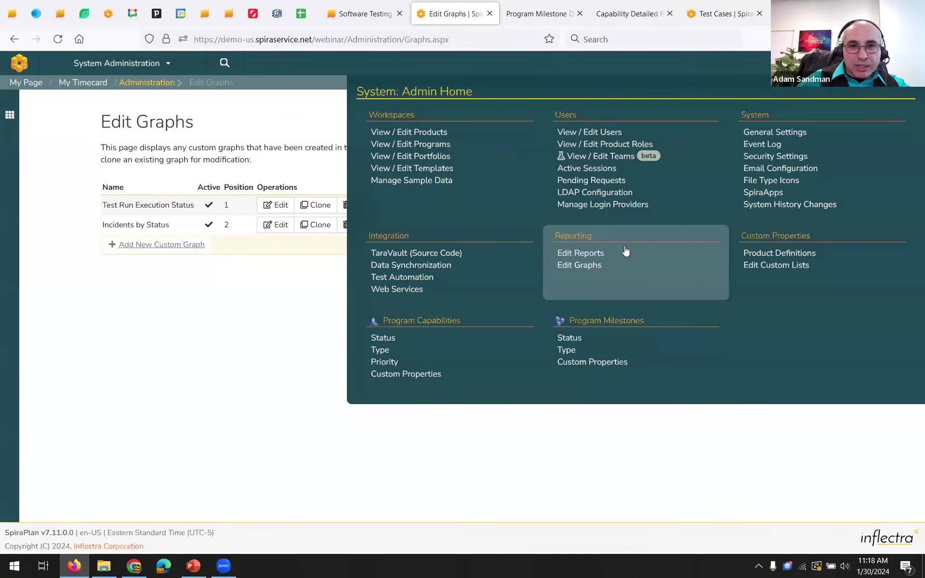
{"action": "middle_click", "coordinate": [584, 265]}
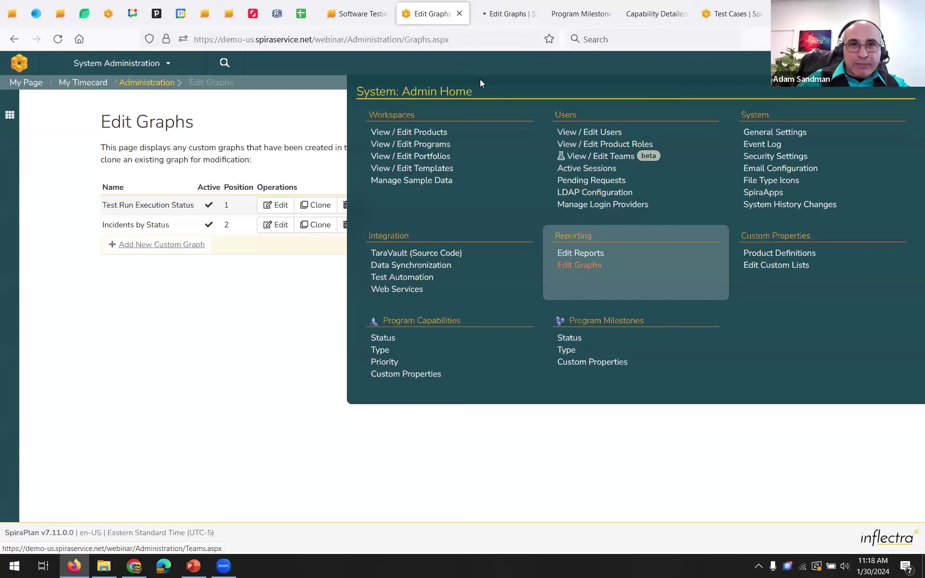
{"action": "left_click", "coordinate": [13, 41]}
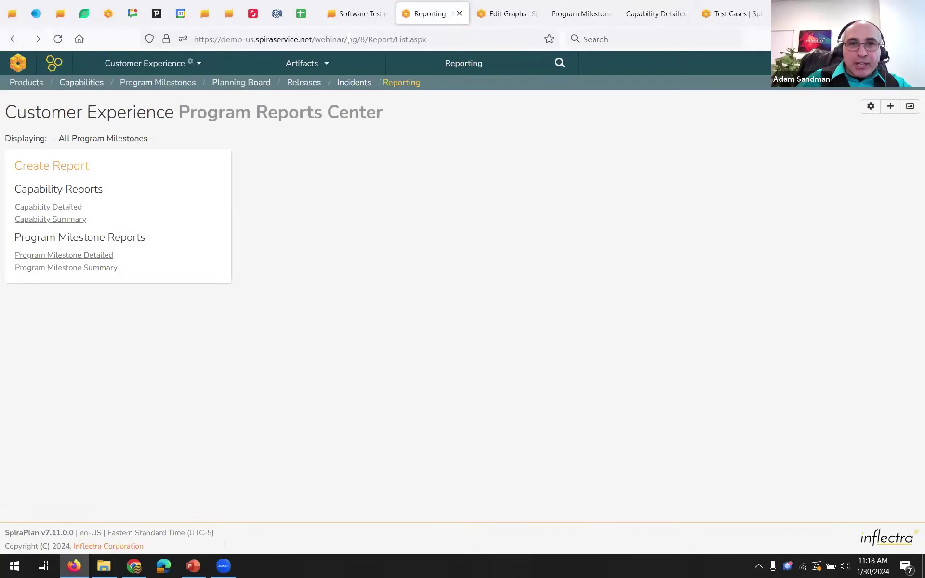
{"action": "left_click", "coordinate": [512, 19]}
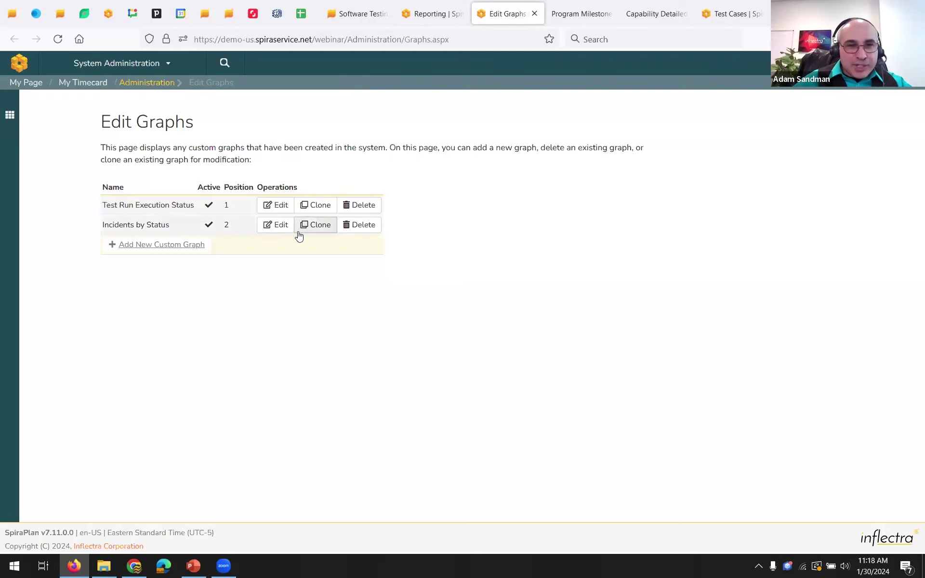
Inspect the Incidents by Status graph's workspace setting and query, and leave it without saving
{"action": "left_click", "coordinate": [281, 225]}
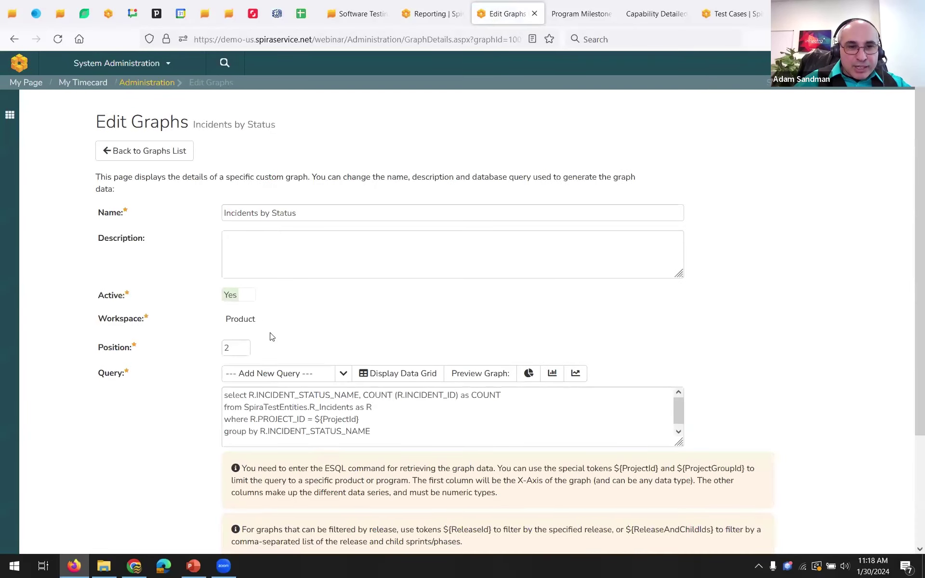
{"action": "left_click_drag", "start_coordinate": [226, 319], "coordinate": [266, 317]}
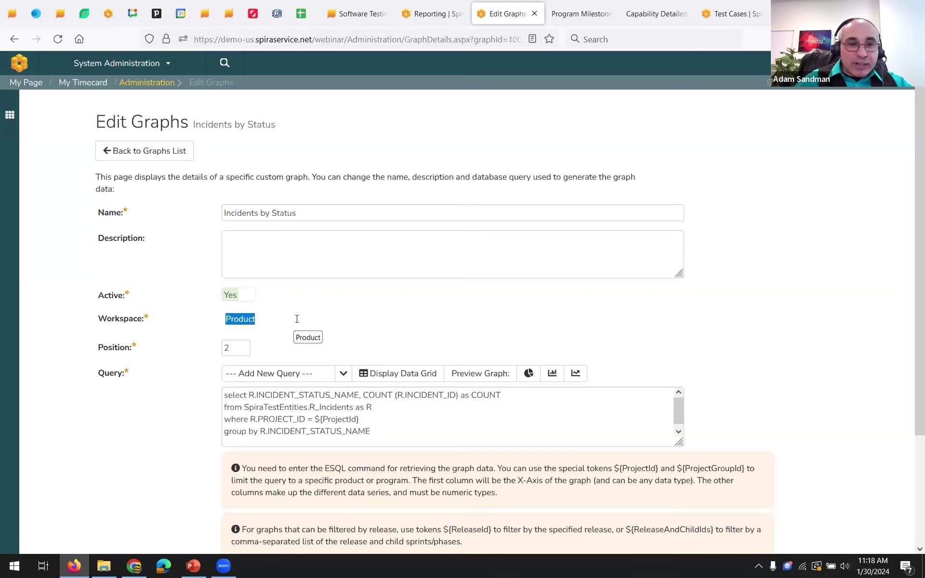
{"action": "scroll", "coordinate": [296, 319], "scroll_direction": "down", "scroll_amount": 3}
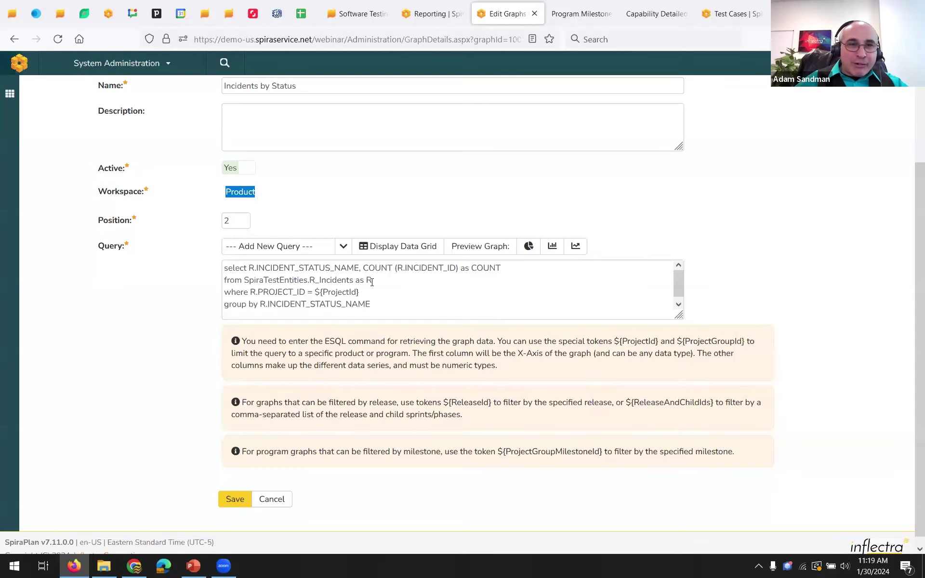
{"action": "left_click", "coordinate": [272, 502]}
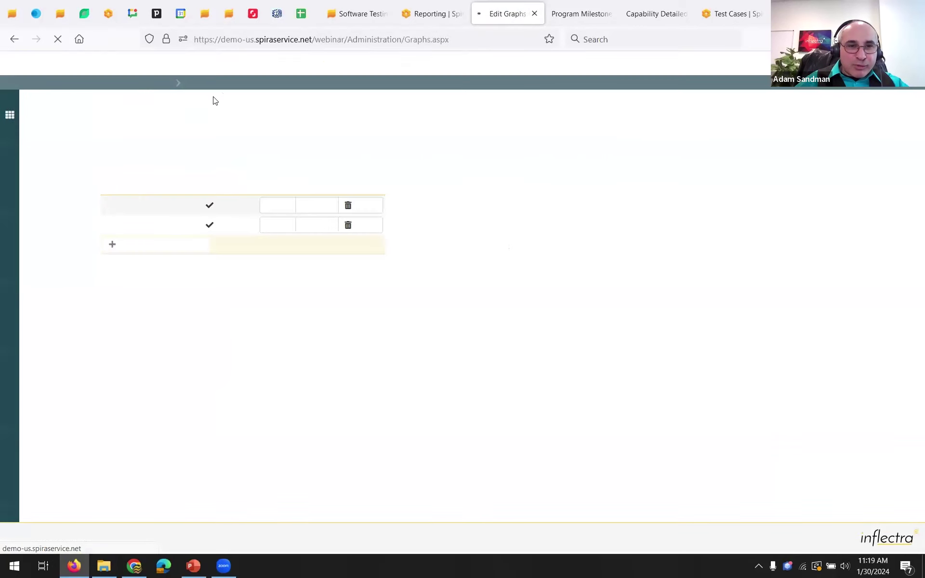
Add a new custom graph and name it "Graph of capabilities by status"
{"action": "left_click", "coordinate": [161, 246]}
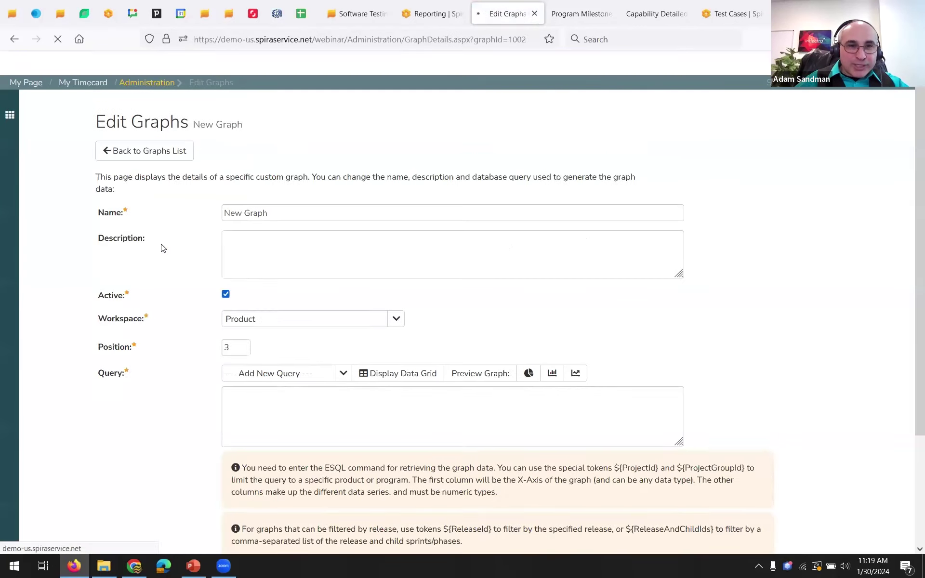
{"action": "left_click", "coordinate": [396, 319]}
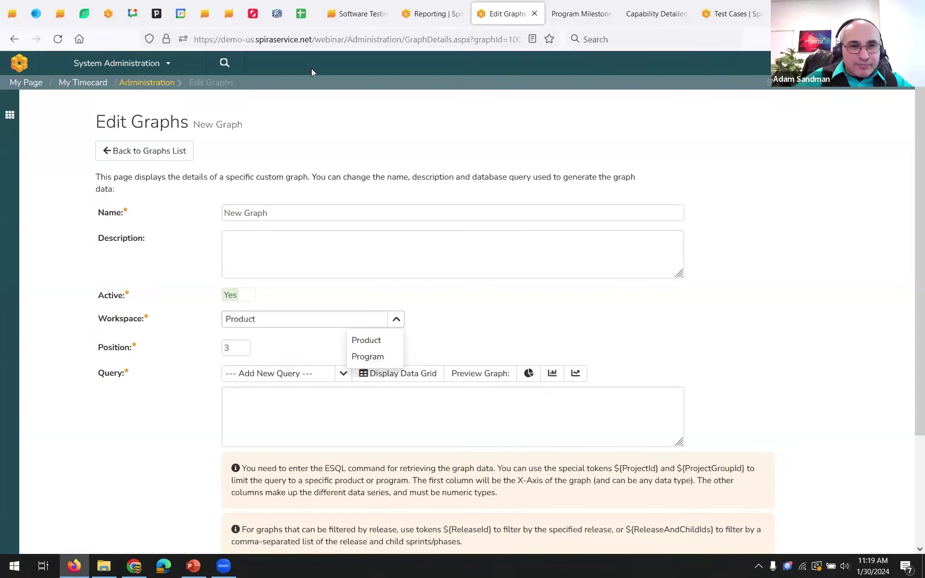
{"action": "triple_click", "coordinate": [294, 208]}
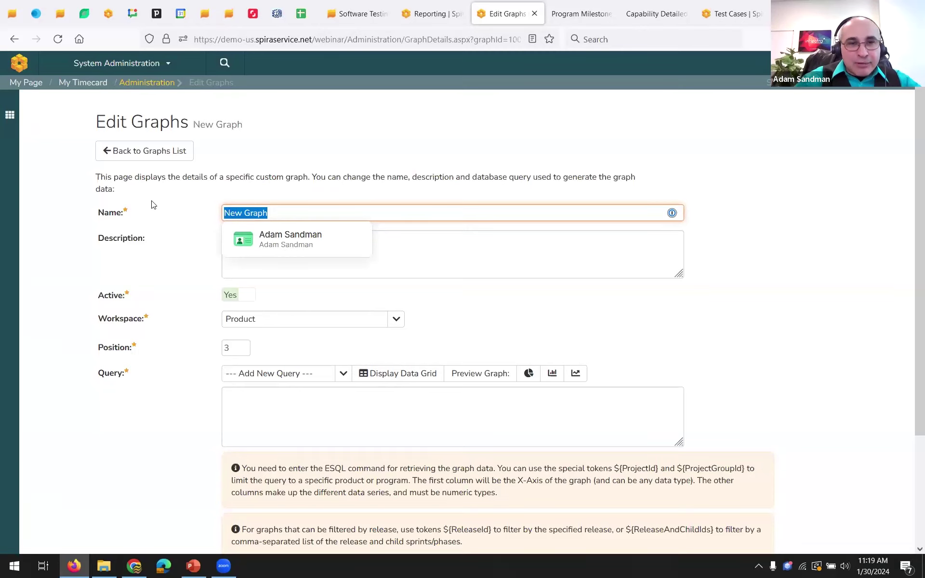
{"action": "type", "text": "Gr"}
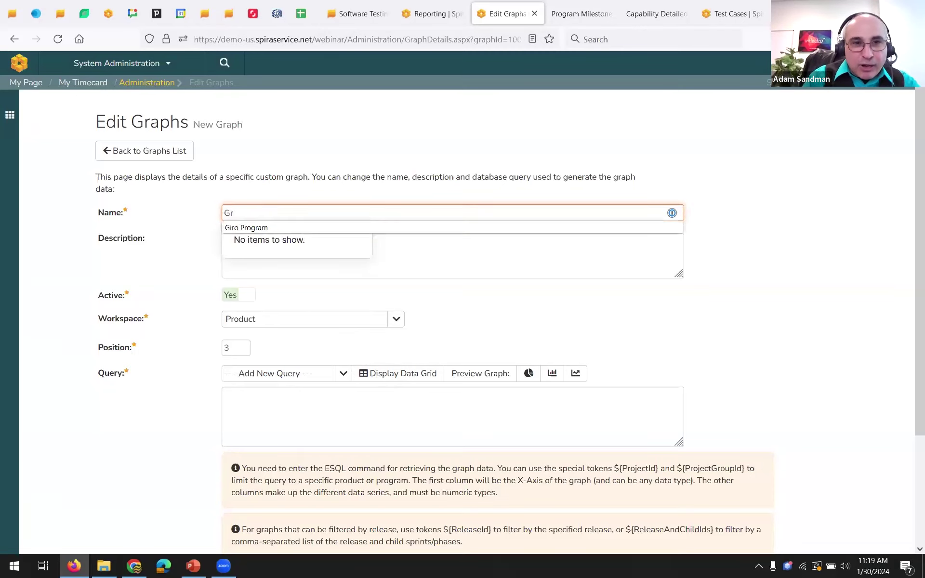
{"action": "type", "text": "aph of capab"}
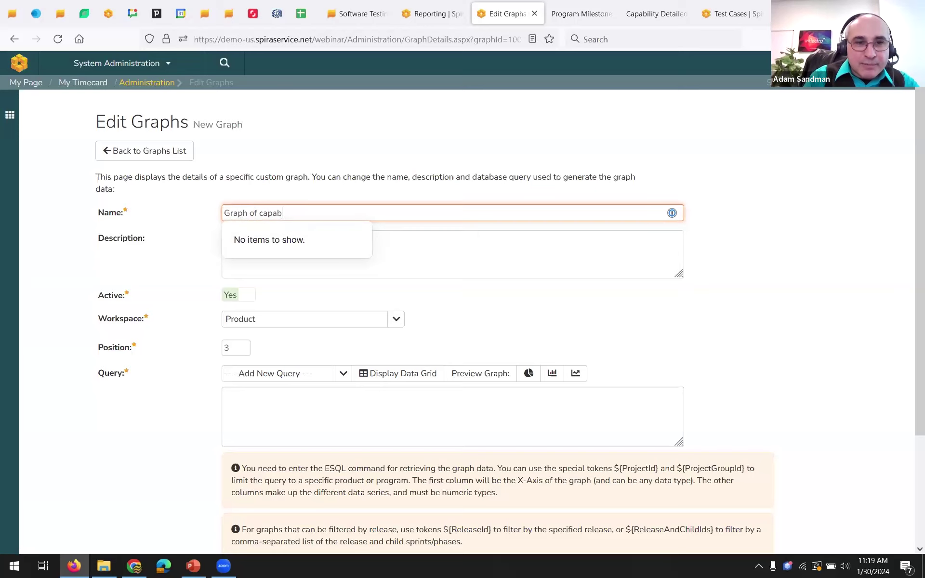
{"action": "type", "text": "ilities by status"}
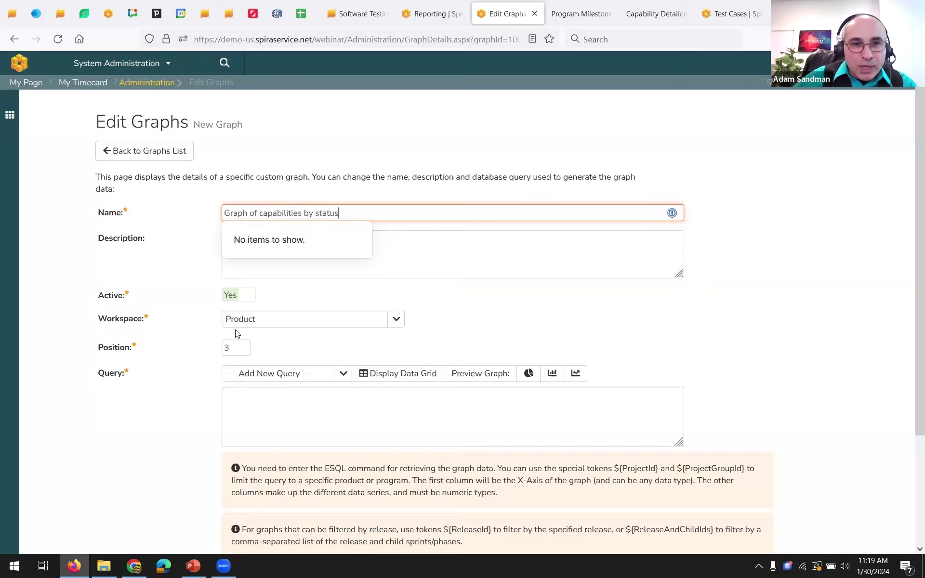
Set the new graph's workspace to Program
{"action": "scroll", "coordinate": [238, 334], "scroll_direction": "down", "scroll_amount": 3}
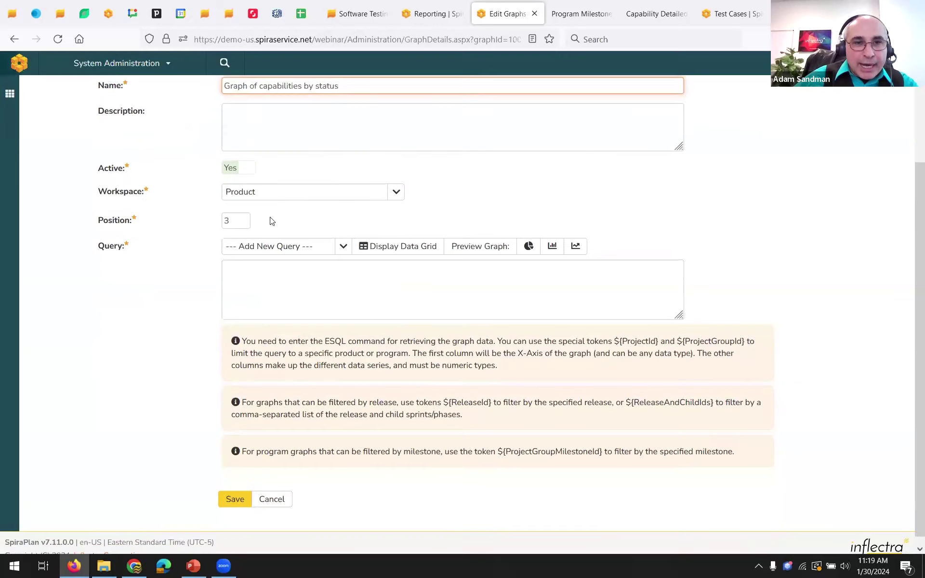
{"action": "left_click", "coordinate": [397, 192]}
{"action": "left_click", "coordinate": [367, 231]}
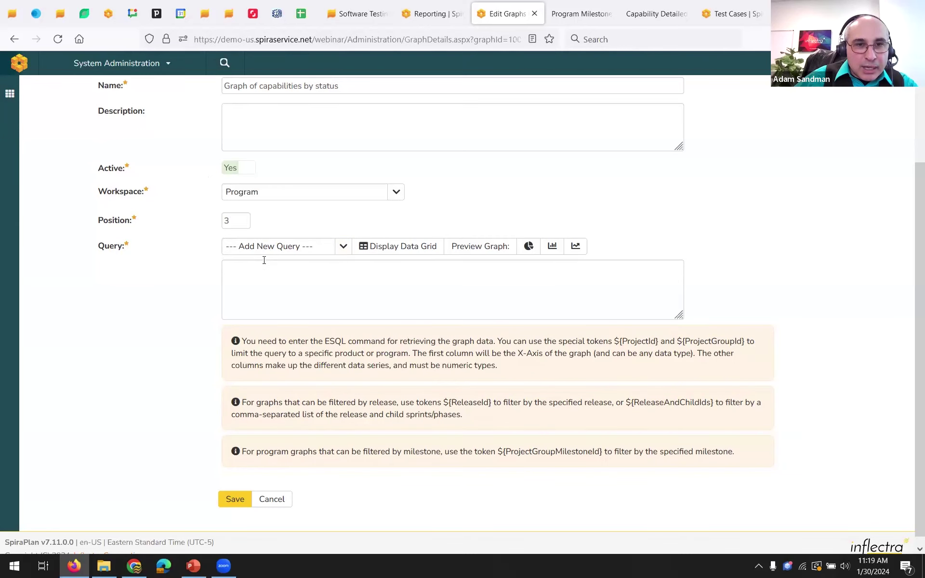
{"action": "scroll", "coordinate": [264, 260], "scroll_direction": "up", "scroll_amount": 3}
{"action": "scroll", "coordinate": [299, 247], "scroll_direction": "down", "scroll_amount": 3}
Insert the predefined Capabilities query into the graph and display its data grid
{"action": "left_click", "coordinate": [342, 247]}
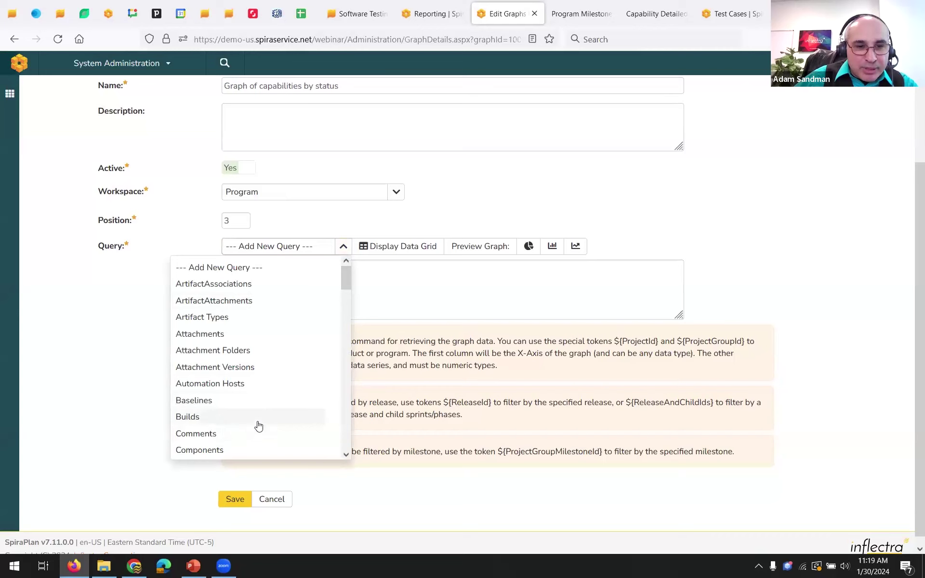
{"action": "scroll", "coordinate": [245, 411], "scroll_direction": "down", "scroll_amount": 3}
{"action": "scroll", "coordinate": [237, 337], "scroll_direction": "down", "scroll_amount": 10}
{"action": "scroll", "coordinate": [238, 338], "scroll_direction": "up", "scroll_amount": 2}
{"action": "scroll", "coordinate": [236, 332], "scroll_direction": "up", "scroll_amount": 1}
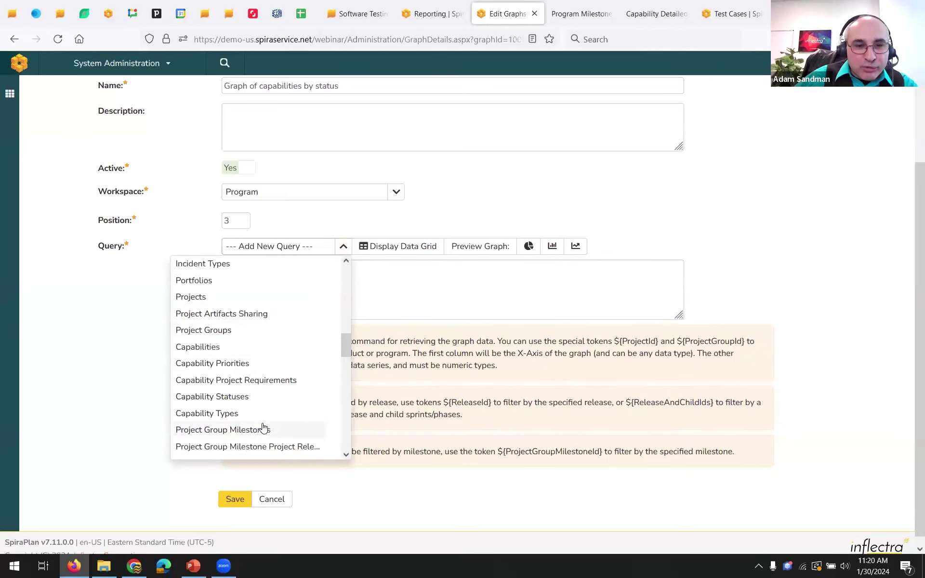
{"action": "scroll", "coordinate": [265, 410], "scroll_direction": "down", "scroll_amount": 2}
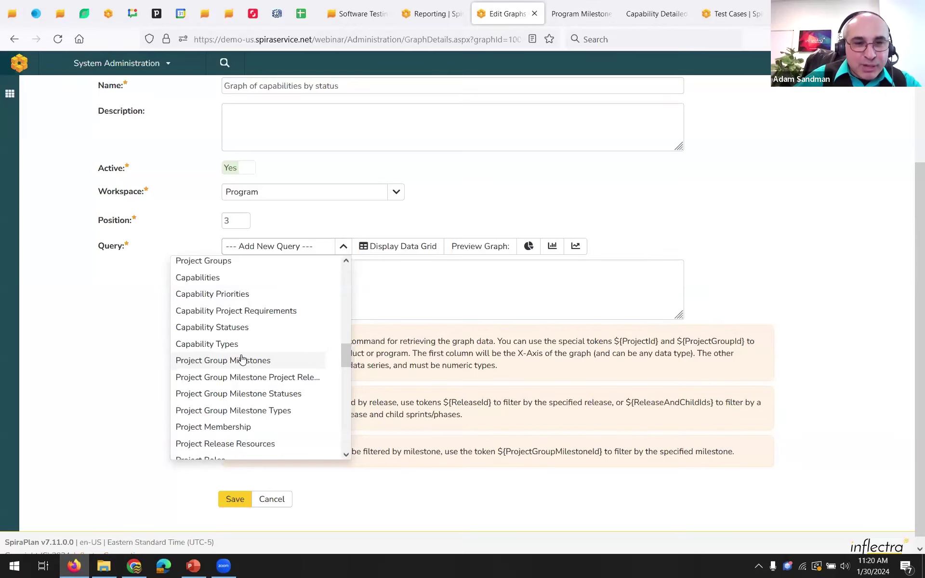
{"action": "left_click", "coordinate": [222, 277]}
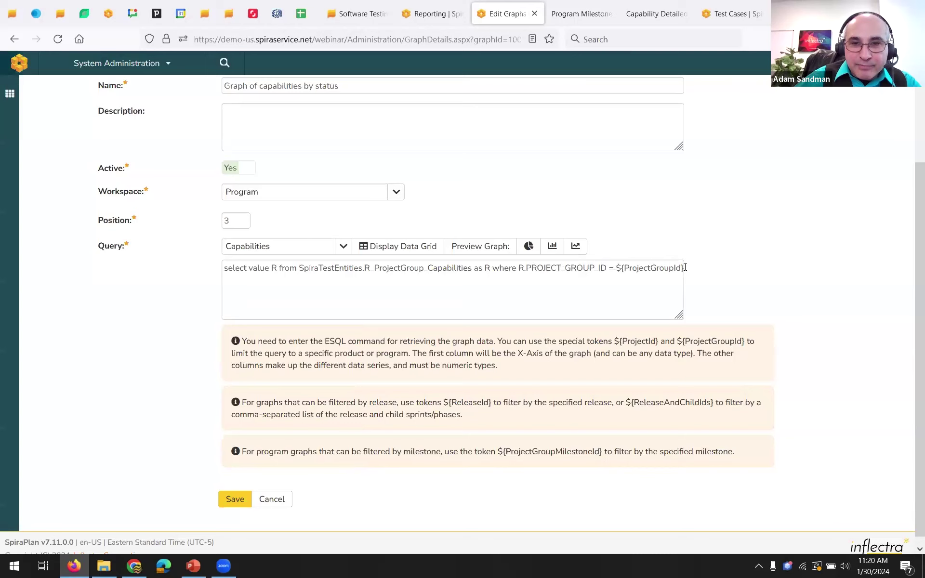
{"action": "left_click", "coordinate": [410, 246]}
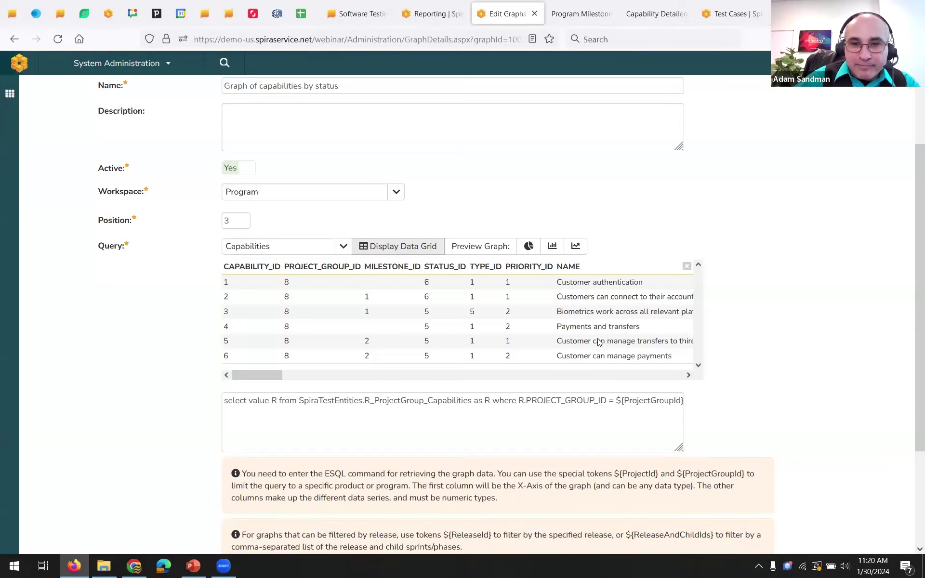
Break the Capabilities query into separate lines, starting new lines at the from and where clauses
{"action": "left_click", "coordinate": [280, 401]}
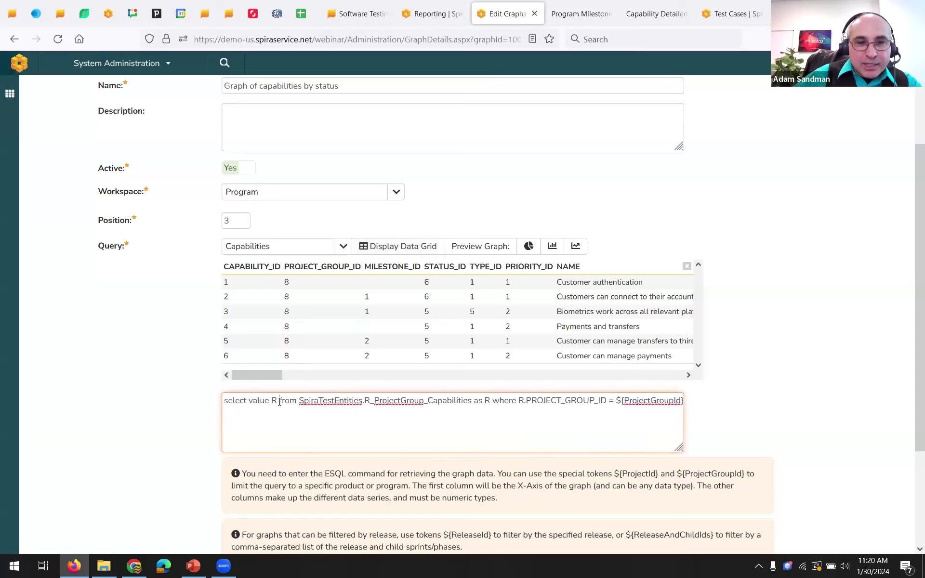
{"action": "key", "text": "Return"}
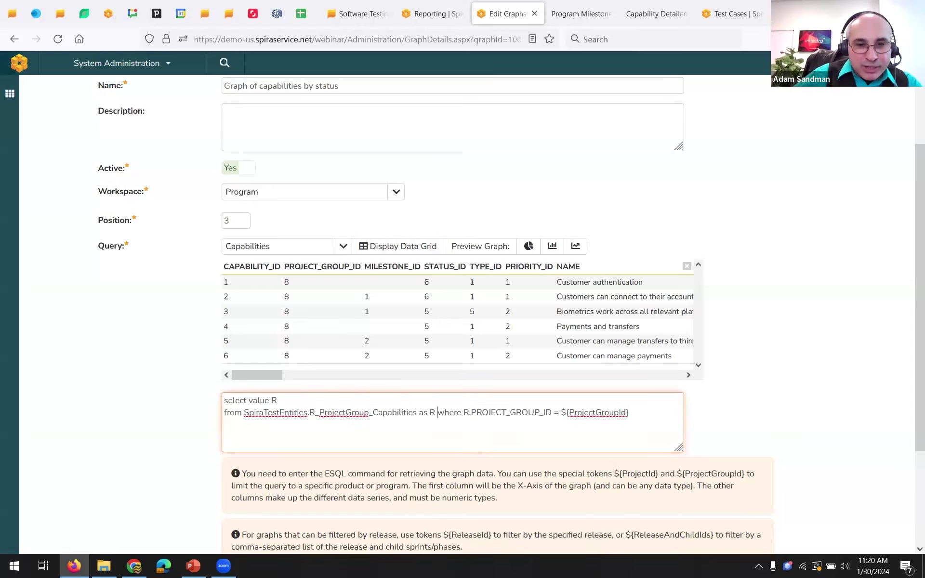
{"action": "key", "text": "BackSpace"}
{"action": "key", "text": "Return"}
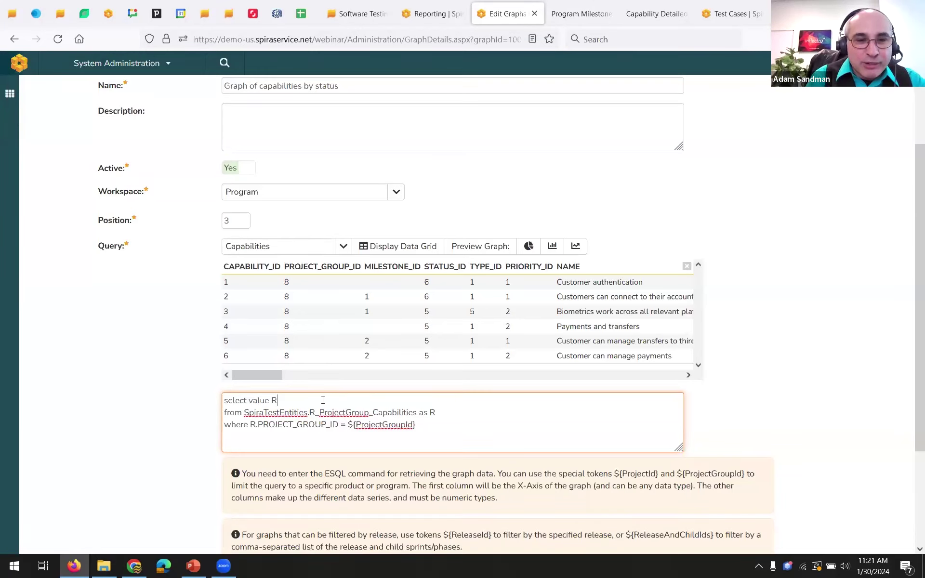
Replace "value R" in the query's select clause with "R.NAME as STATUS_NAME,"
{"action": "key", "text": "BackSpace"}
{"action": "key", "text": "BackSpace"}
{"action": "key", "text": "BackSpace"}
{"action": "key", "text": "BackSpace"}
{"action": "key", "text": "BackSpace"}
{"action": "key", "text": "BackSpace"}
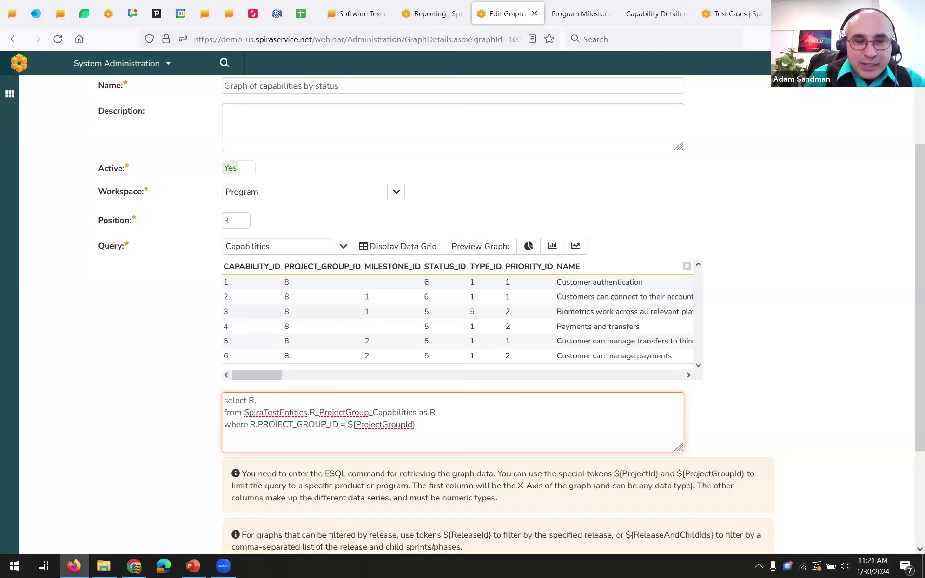
{"action": "type", "text": ".NAME as STATUS_NAME,"}
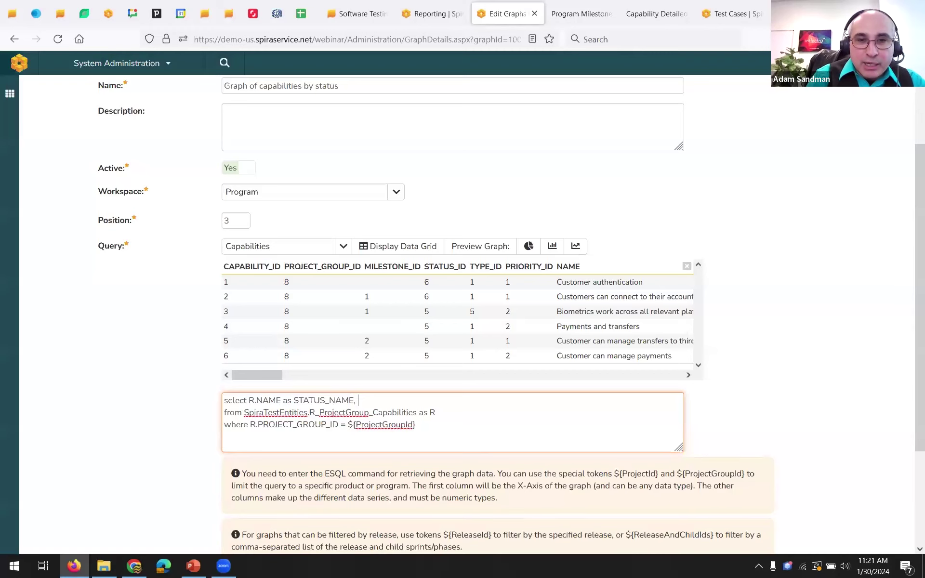
Add "count(R.CAPABILITY_ID) as CAPABILITY_COUNT" as the second column of the select clause
{"action": "type", "text": " count"}
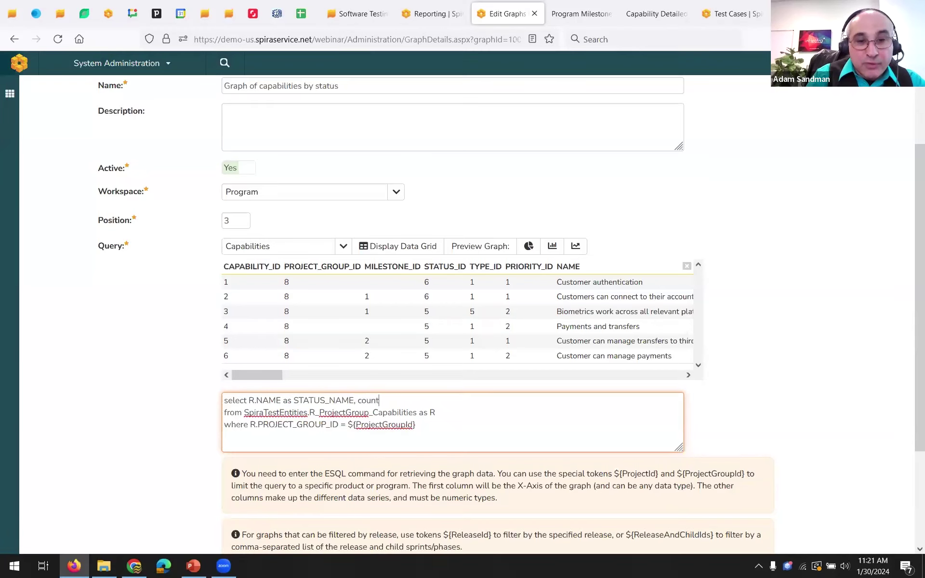
{"action": "type", "text": "(C."}
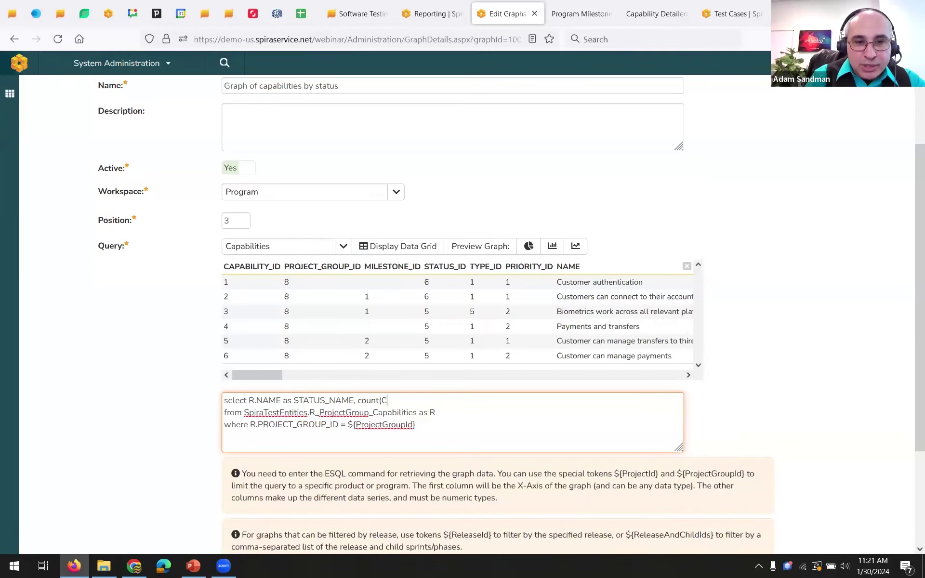
{"action": "key", "text": "BackSpace"}
{"action": "key", "text": "BackSpace"}
{"action": "type", "text": "R.CAP"}
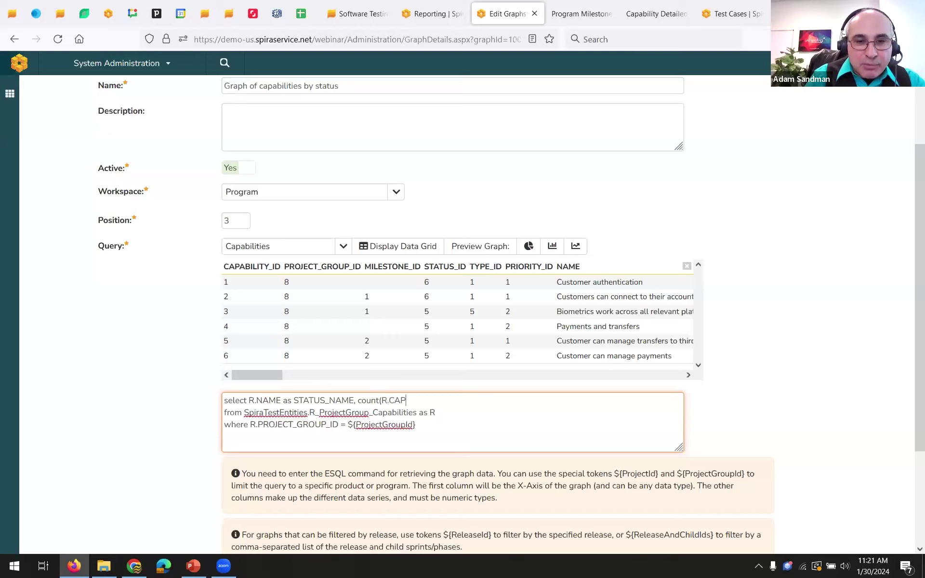
{"action": "type", "text": "ABILITY_ID) as CAP"}
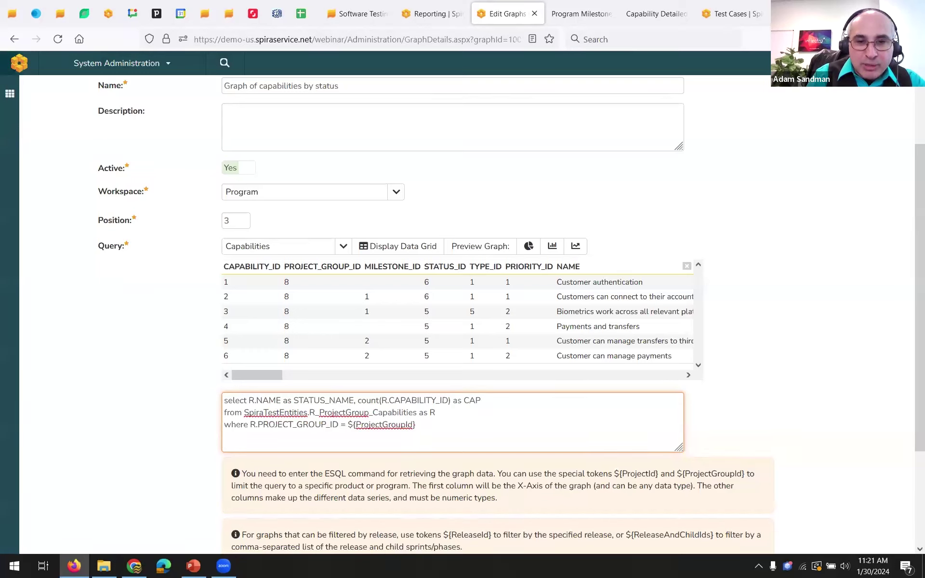
{"action": "type", "text": "ABILITY_"}
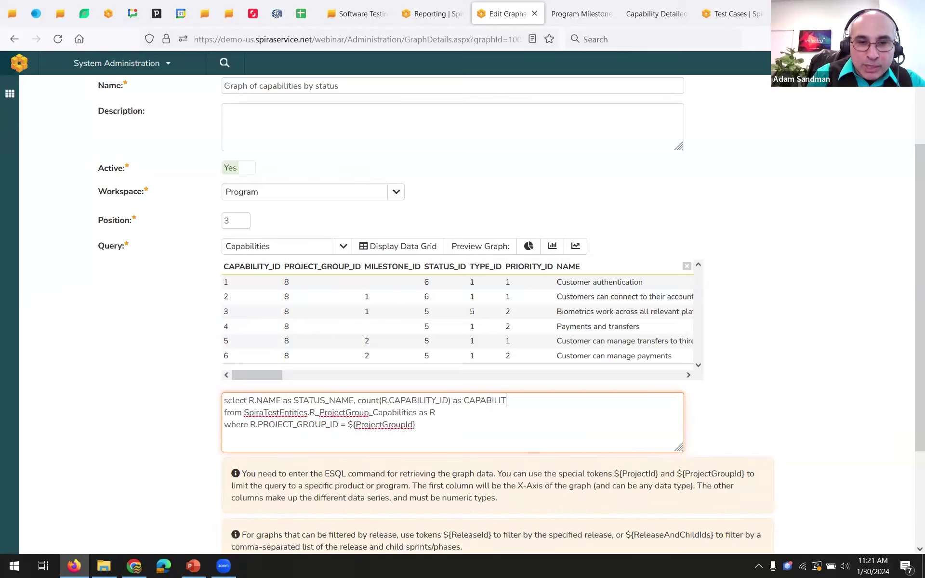
{"action": "type", "text": "COUNT"}
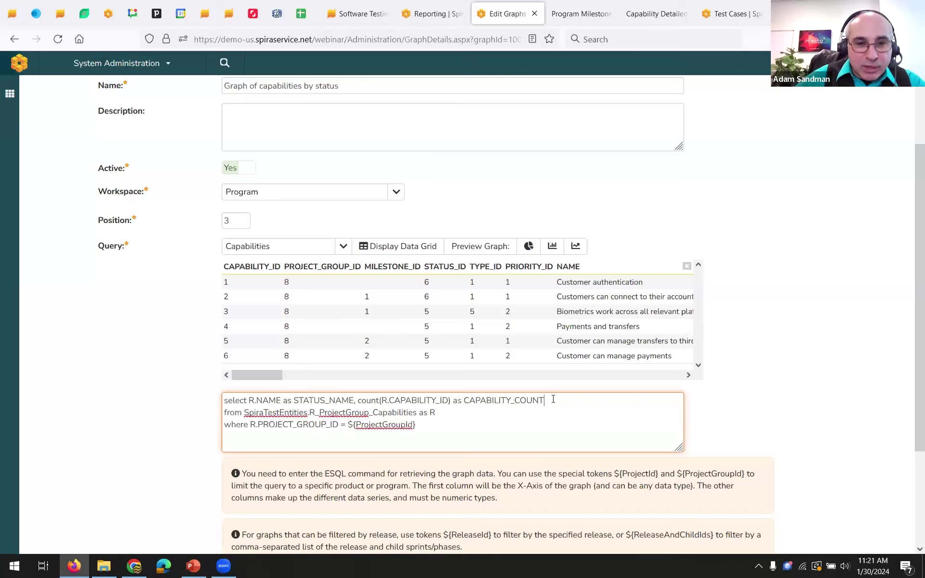
Append a "group by R.NAME" line to the end of the query and display the resulting data grid
{"action": "key", "text": "Return"}
{"action": "type", "text": "g"}
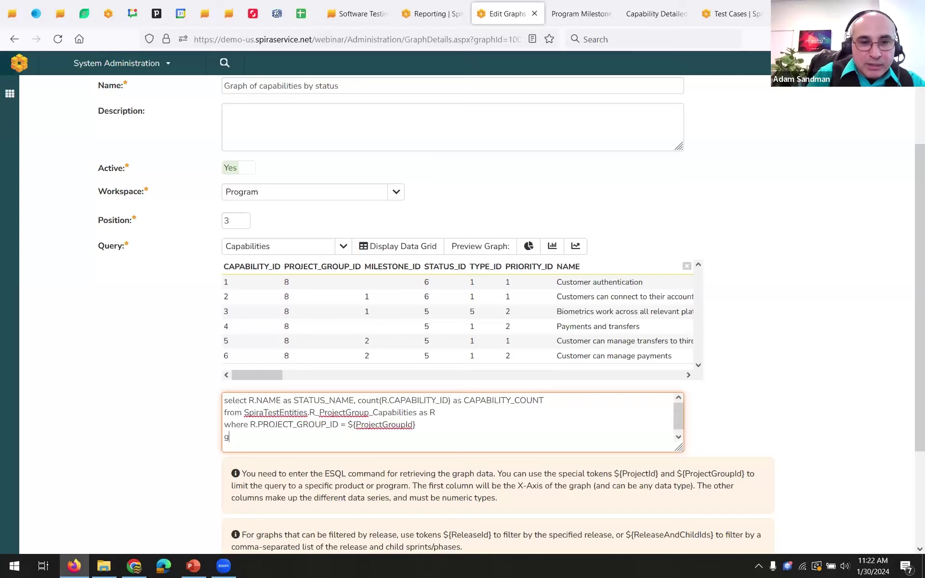
{"action": "type", "text": "roup by"}
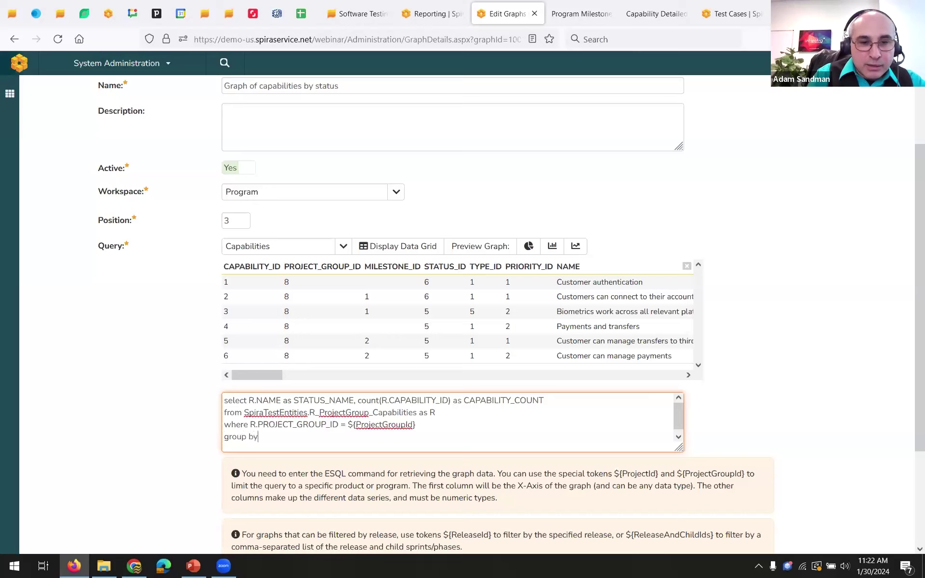
{"action": "left_click_drag", "start_coordinate": [248, 401], "coordinate": [281, 400]}
{"action": "key", "text": "ctrl+c"}
{"action": "left_click", "coordinate": [270, 434]}
{"action": "key", "text": "ctrl+v"}
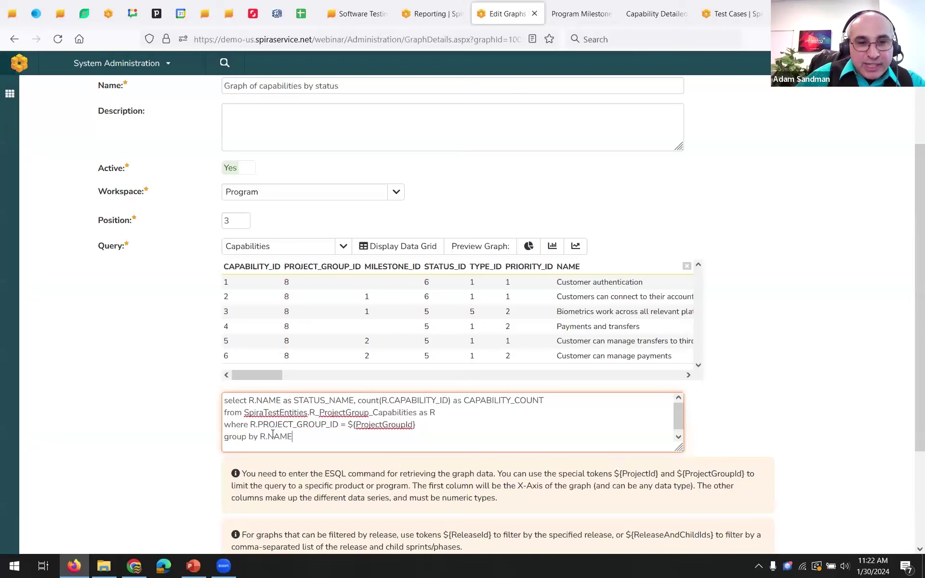
{"action": "left_click", "coordinate": [401, 250]}
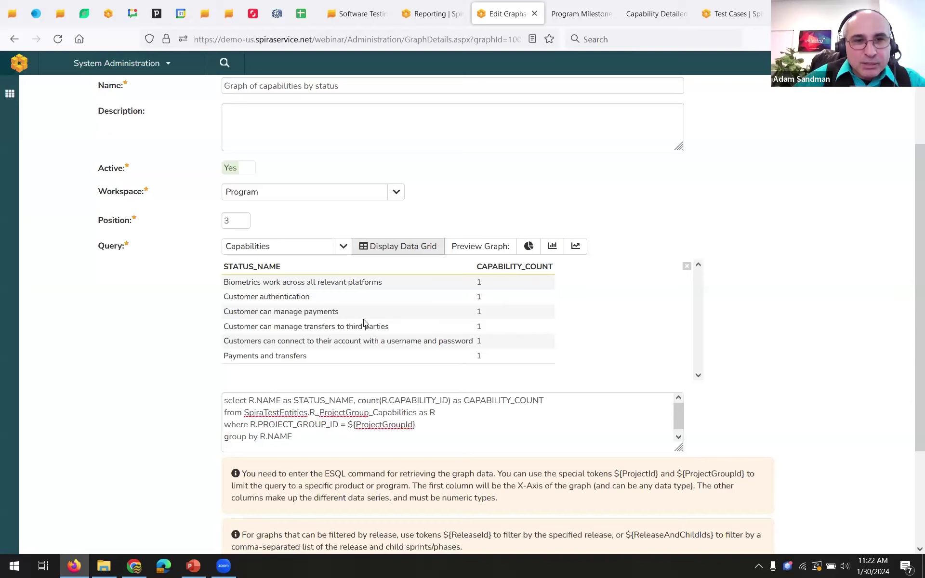
Change the first selected field to R.CAPABILITY_STATUS_NAME and rerun the data grid
{"action": "left_click", "coordinate": [256, 400]}
{"action": "type", "text": "CAPABILITY_STAT"}
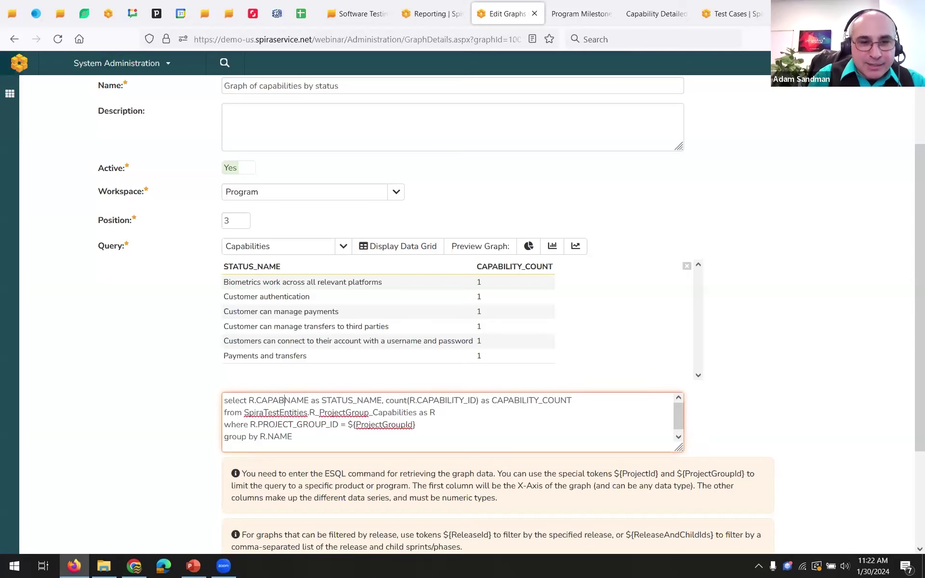
{"action": "type", "text": "US)NAME as STATUS"}
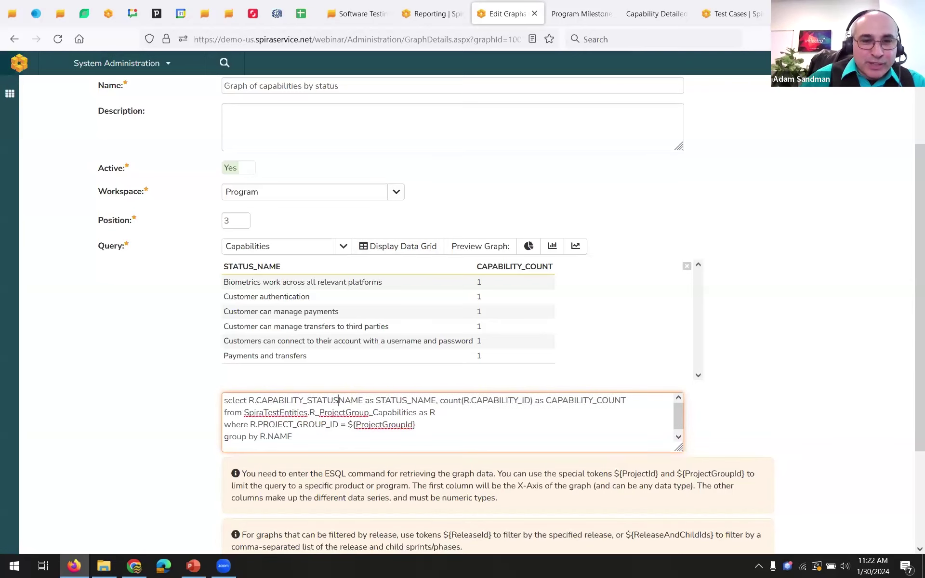
{"action": "type", "text": "_"}
{"action": "key", "text": "BackSpace"}
{"action": "type", "text": "_"}
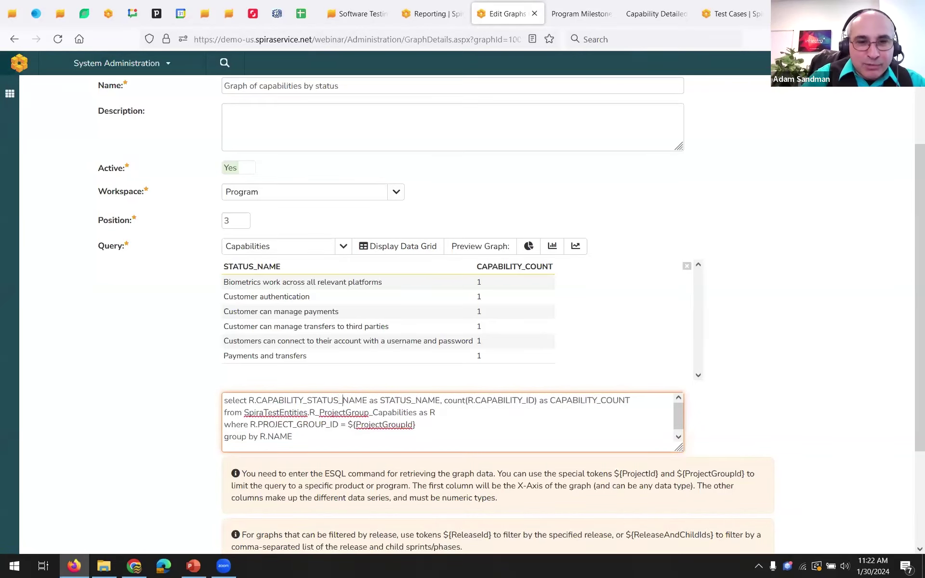
{"action": "left_click", "coordinate": [424, 248]}
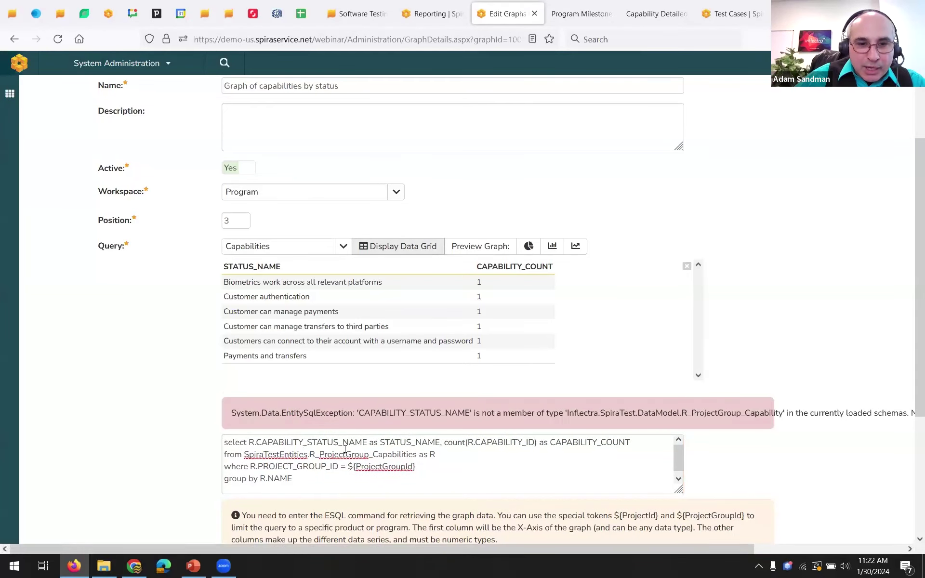
Shorten the first selected field to R.STATUS_NAME and rerun the data grid
{"action": "left_click", "coordinate": [307, 442]}
{"action": "key", "text": "BackSpace"}
{"action": "key", "text": "BackSpace"}
{"action": "key", "text": "BackSpace"}
{"action": "key", "text": "BackSpace"}
{"action": "key", "text": "BackSpace"}
{"action": "key", "text": "BackSpace"}
{"action": "key", "text": "BackSpace"}
{"action": "key", "text": "BackSpace"}
{"action": "key", "text": "BackSpace"}
{"action": "key", "text": "BackSpace"}
{"action": "key", "text": "BackSpace"}
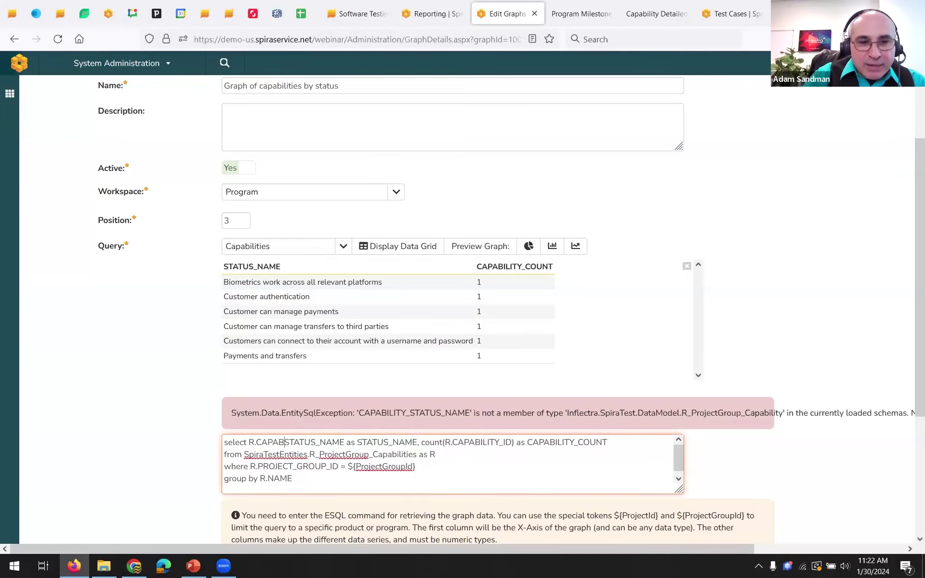
{"action": "left_click", "coordinate": [400, 247]}
Copy the entire query text and clear it from the query editor
{"action": "left_click_drag", "start_coordinate": [458, 481], "coordinate": [120, 411]}
{"action": "key", "text": "ctrl+c"}
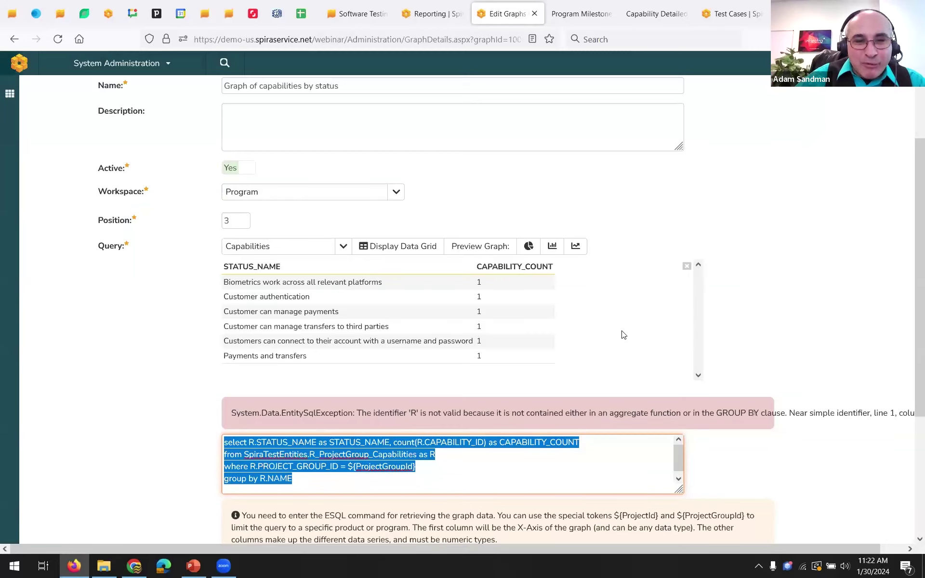
{"action": "key", "text": "BackSpace"}
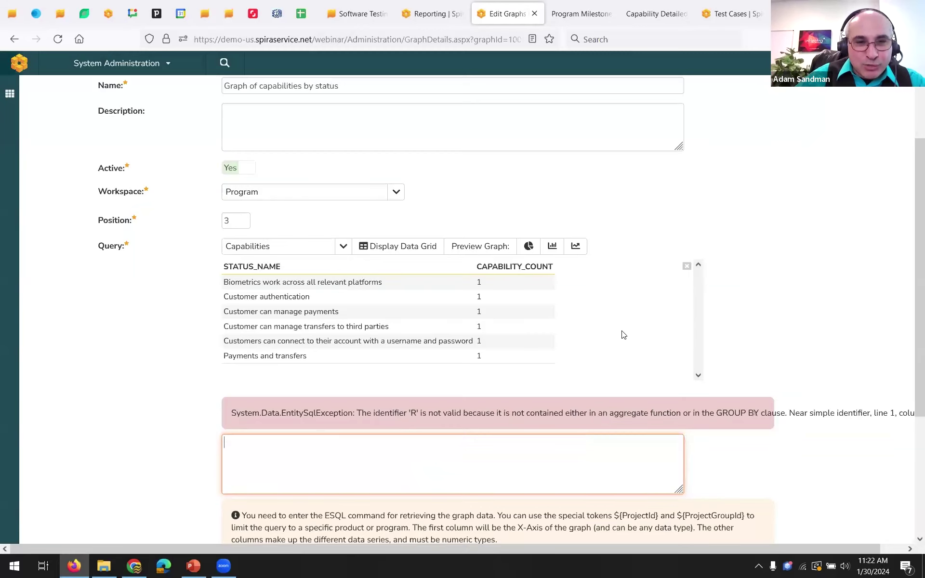
Generate the default Capabilities query in the empty query editor and display its data grid to examine the status columns
{"action": "left_click", "coordinate": [344, 247]}
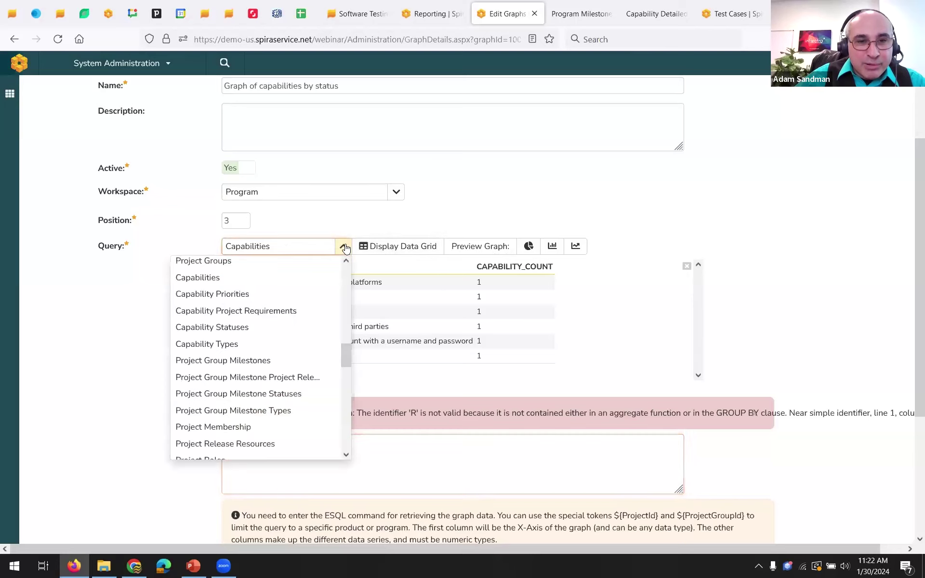
{"action": "left_click", "coordinate": [223, 279]}
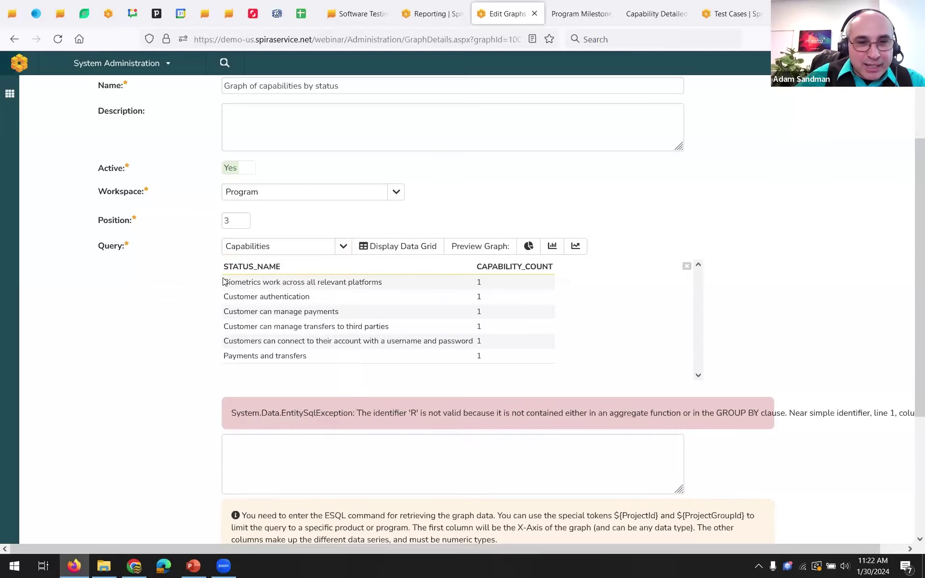
{"action": "left_click", "coordinate": [343, 246]}
{"action": "left_click", "coordinate": [246, 295]}
{"action": "left_click", "coordinate": [547, 464]}
{"action": "left_click", "coordinate": [343, 247]}
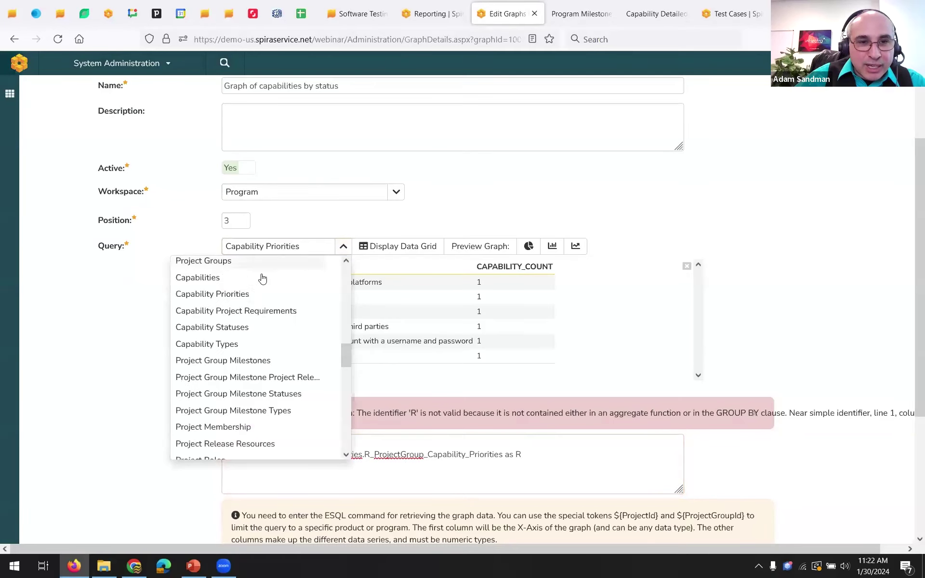
{"action": "left_click", "coordinate": [235, 276]}
{"action": "left_click_drag", "start_coordinate": [556, 458], "coordinate": [219, 455]}
{"action": "key", "text": "BackSpace"}
{"action": "key", "text": "Delete"}
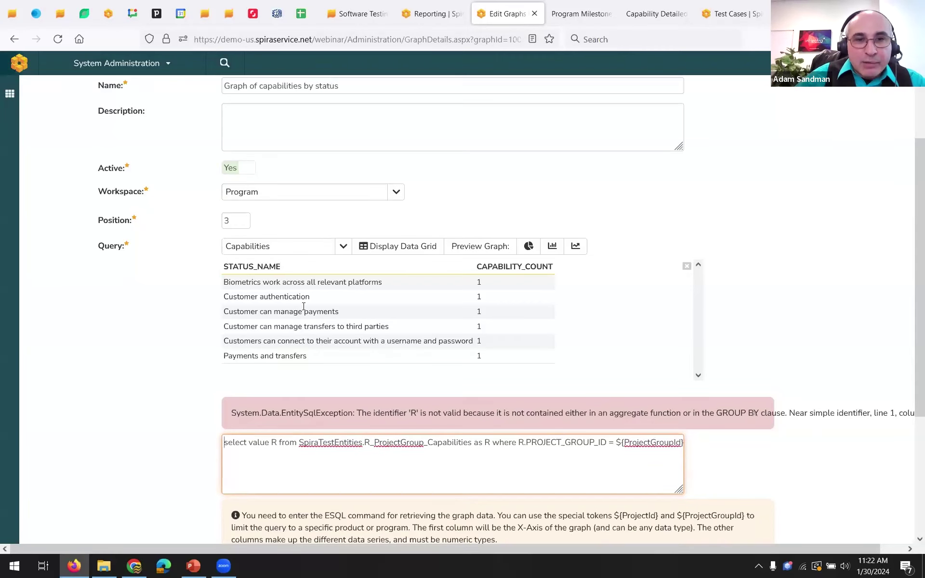
{"action": "left_click", "coordinate": [411, 249]}
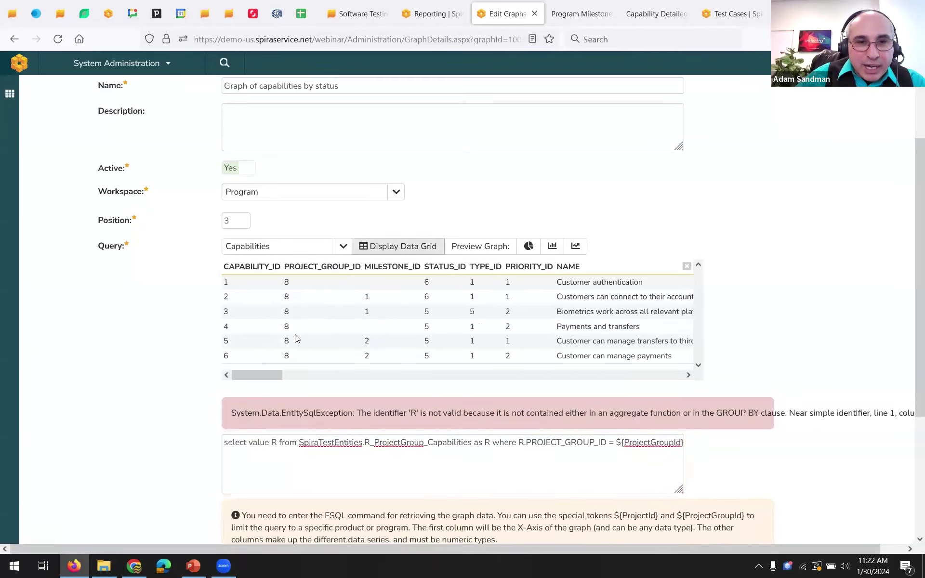
{"action": "left_click_drag", "start_coordinate": [269, 374], "coordinate": [455, 381]}
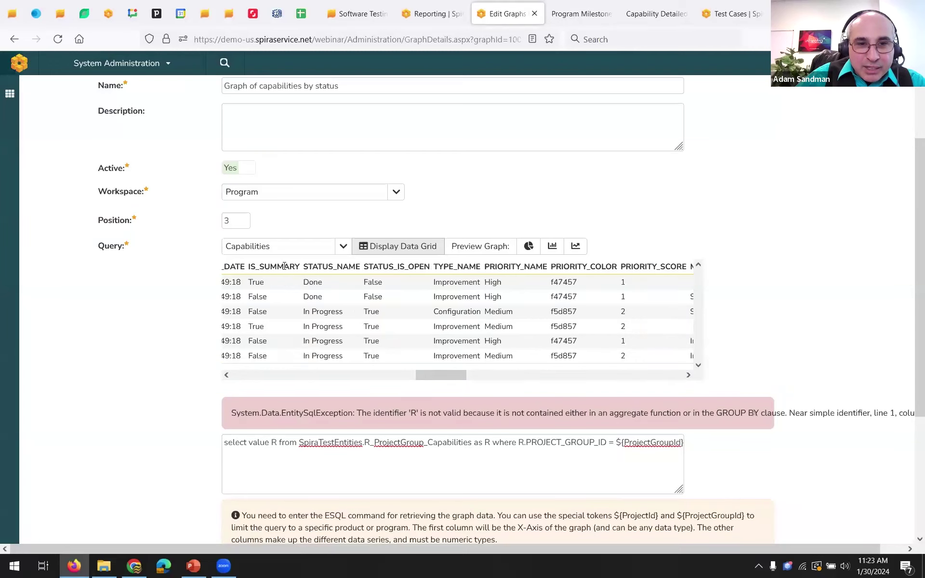
Replace the default query with the copied capability count query and remove the "as STATUS_NAME" alias from its first field
{"action": "left_click", "coordinate": [314, 475]}
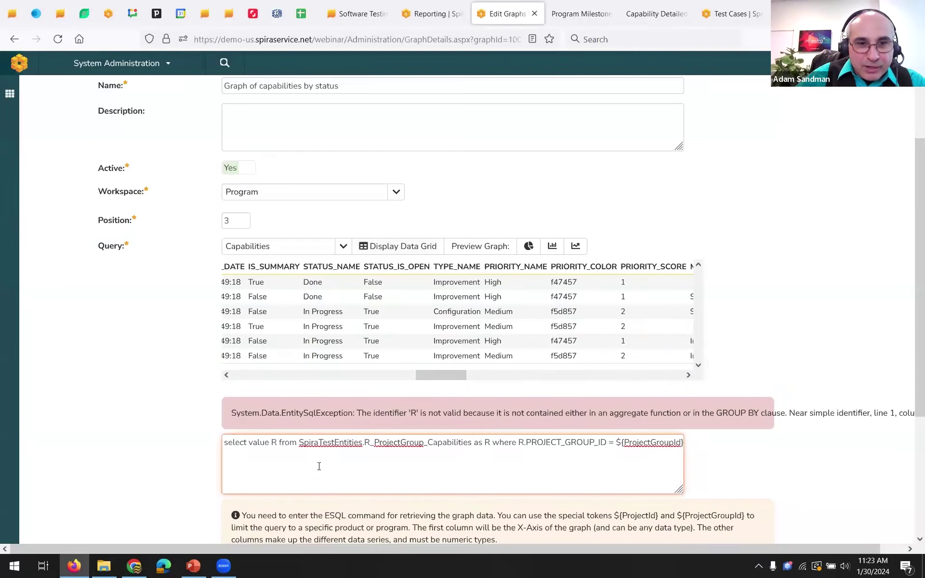
{"action": "key", "text": "ctrl+a"}
{"action": "key", "text": "ctrl+v"}
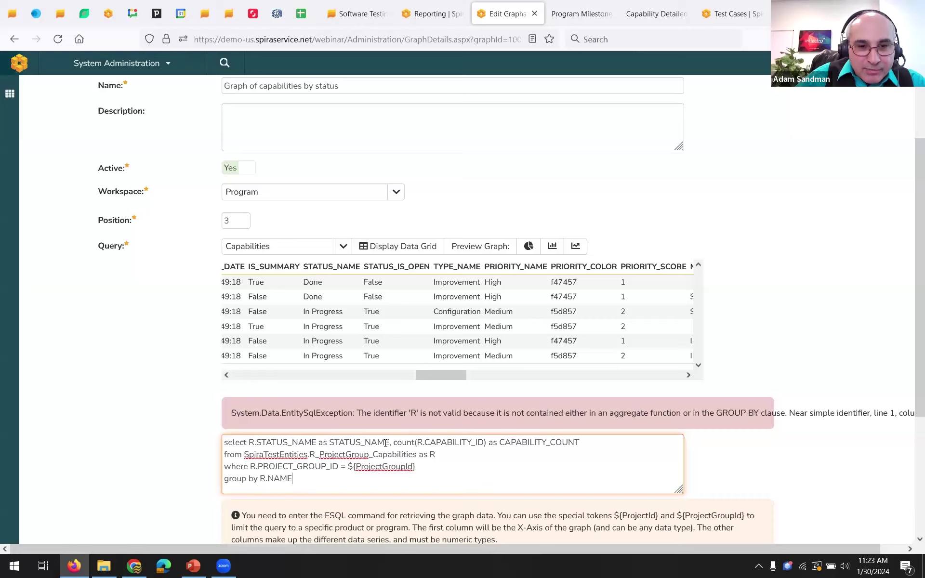
{"action": "key", "text": "BackSpace"}
{"action": "key", "text": "BackSpace"}
{"action": "key", "text": "BackSpace"}
{"action": "key", "text": "BackSpace"}
{"action": "key", "text": "BackSpace"}
{"action": "key", "text": "BackSpace"}
{"action": "key", "text": "BackSpace"}
{"action": "key", "text": "BackSpace"}
{"action": "key", "text": "BackSpace"}
{"action": "key", "text": "BackSpace"}
{"action": "key", "text": "BackSpace"}
{"action": "key", "text": "BackSpace"}
{"action": "key", "text": "BackSpace"}
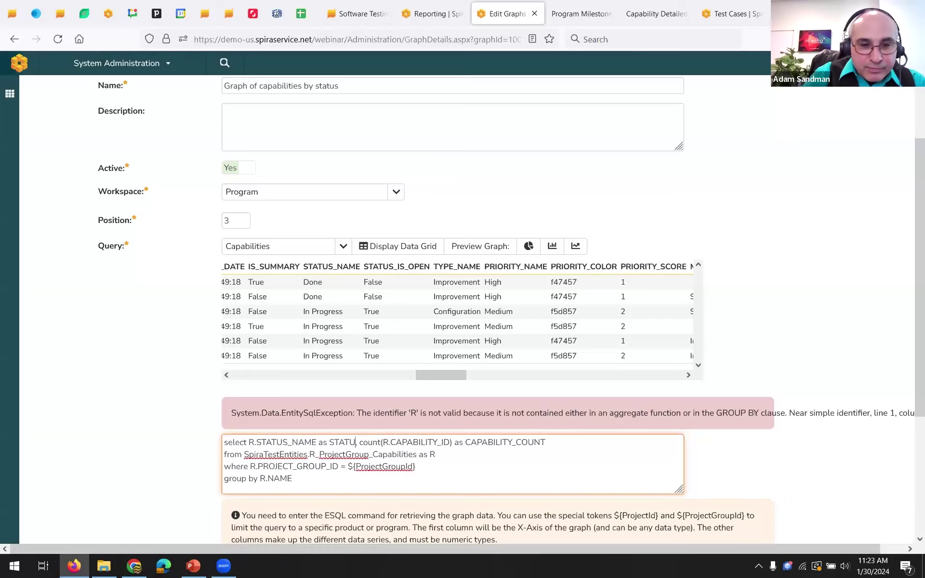
{"action": "key", "text": "BackSpace"}
{"action": "key", "text": "BackSpace"}
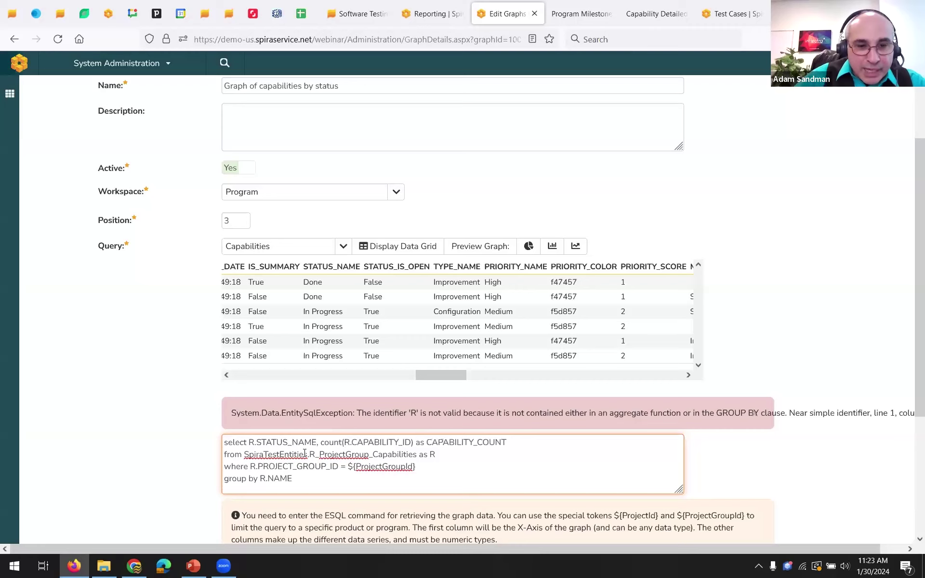
Change the query's group by field to R.STATUS_NAME and display the resulting data grid
{"action": "double_click", "coordinate": [260, 442]}
{"action": "key", "text": "ctrl+c"}
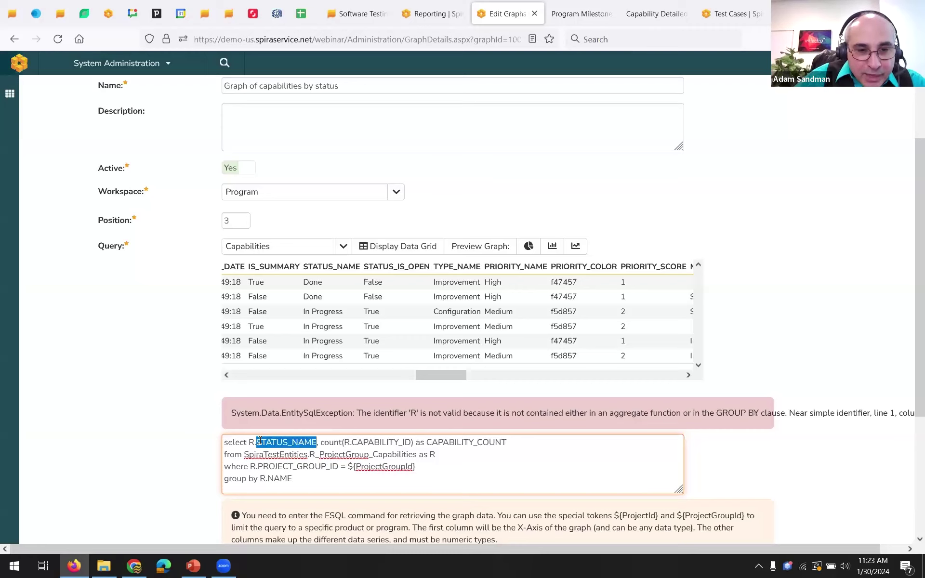
{"action": "double_click", "coordinate": [269, 478]}
{"action": "key", "text": "ctrl+v"}
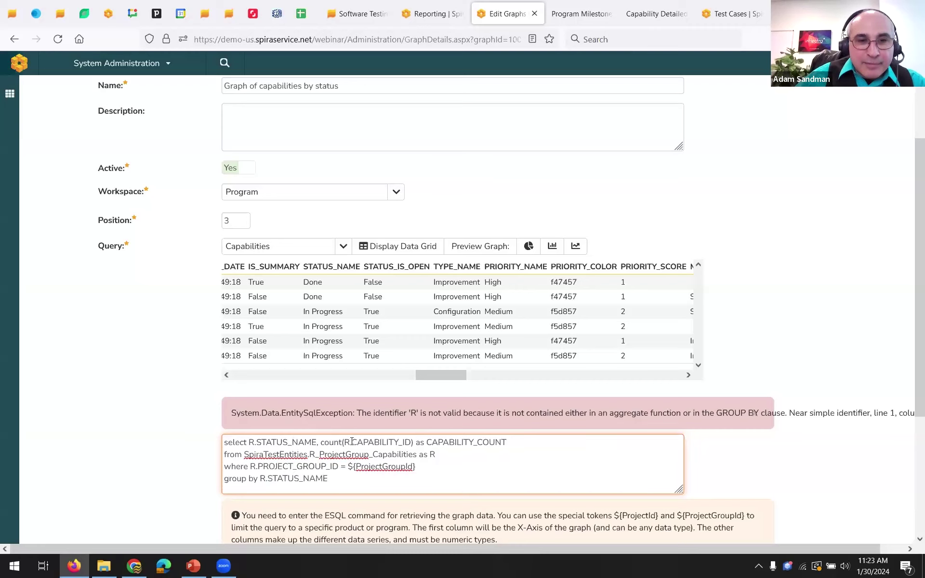
{"action": "left_click", "coordinate": [417, 256]}
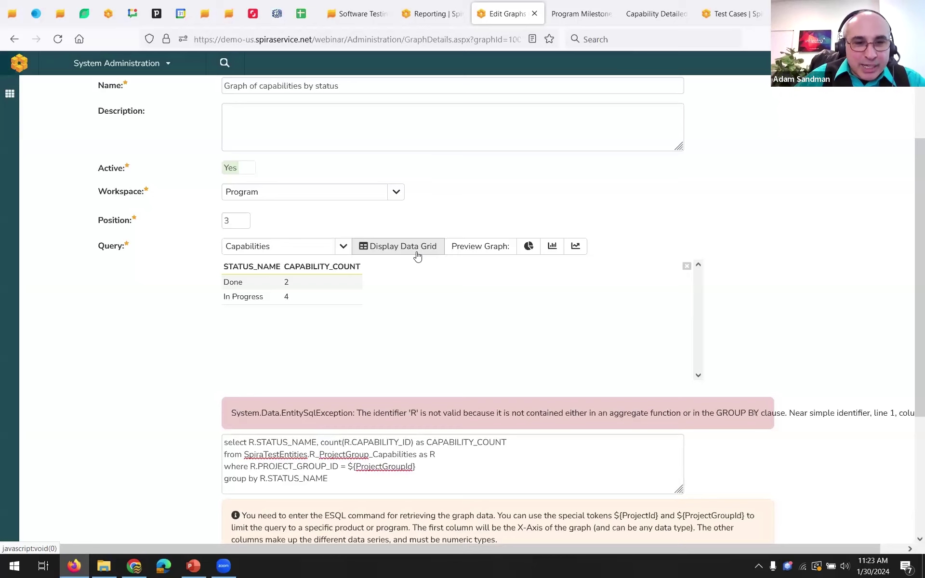
Save the custom graph definition "Graph of capabilities by status"
{"action": "scroll", "coordinate": [450, 268], "scroll_direction": "down", "scroll_amount": 3}
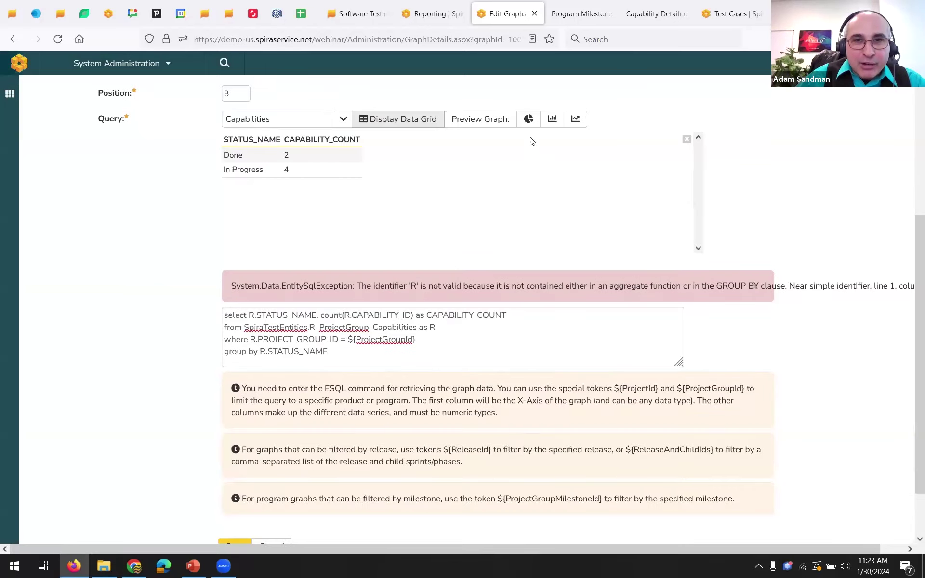
{"action": "scroll", "coordinate": [508, 265], "scroll_direction": "down", "scroll_amount": 2}
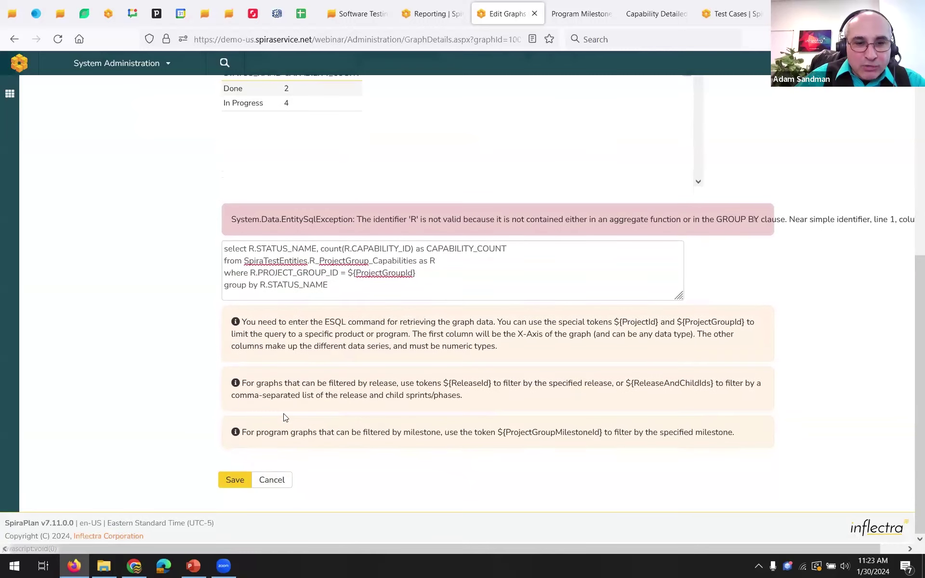
{"action": "left_click", "coordinate": [234, 481]}
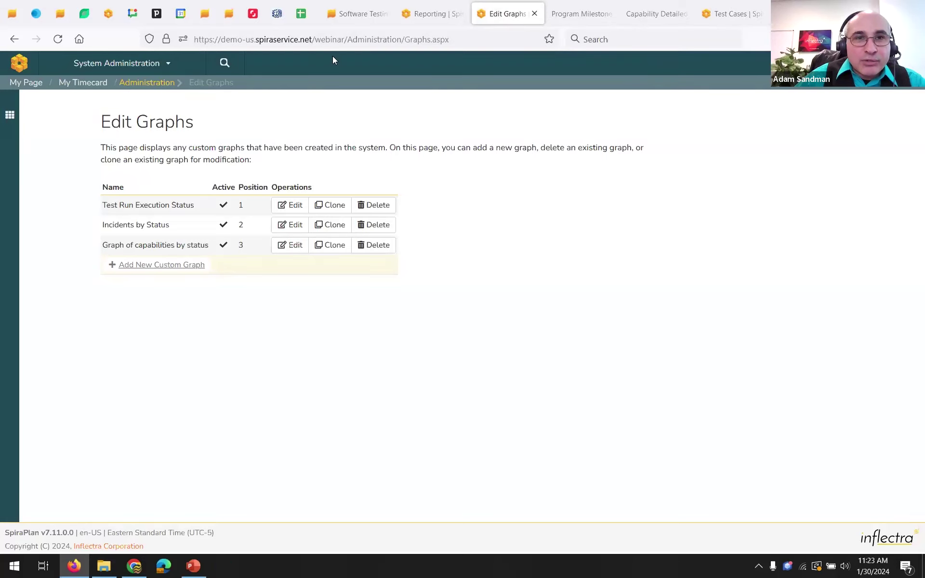
Add the custom graph "Graph of capabilities by status" to the Left Side zone of the Customer Experience Program Reports Center
{"action": "left_click", "coordinate": [427, 14]}
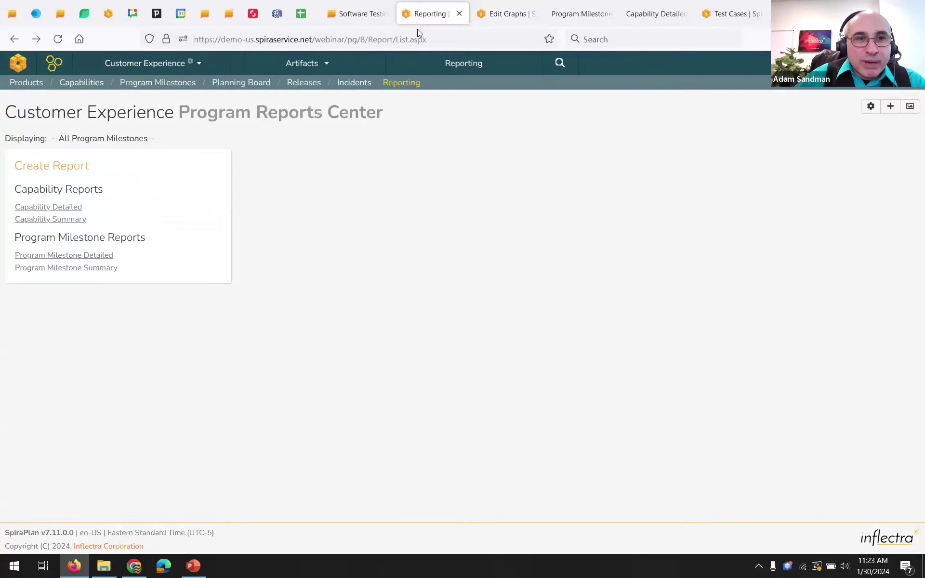
{"action": "left_click", "coordinate": [407, 84]}
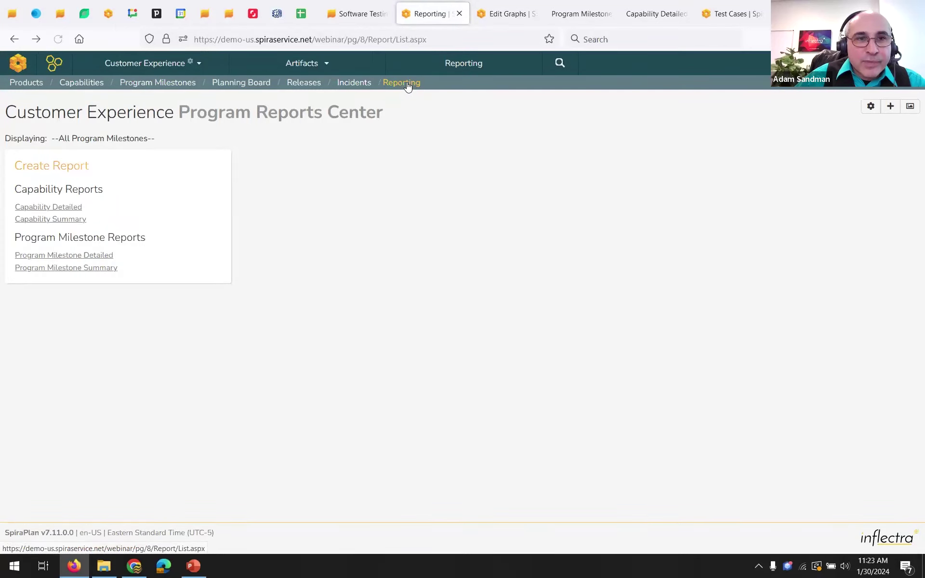
{"action": "left_click", "coordinate": [891, 107]}
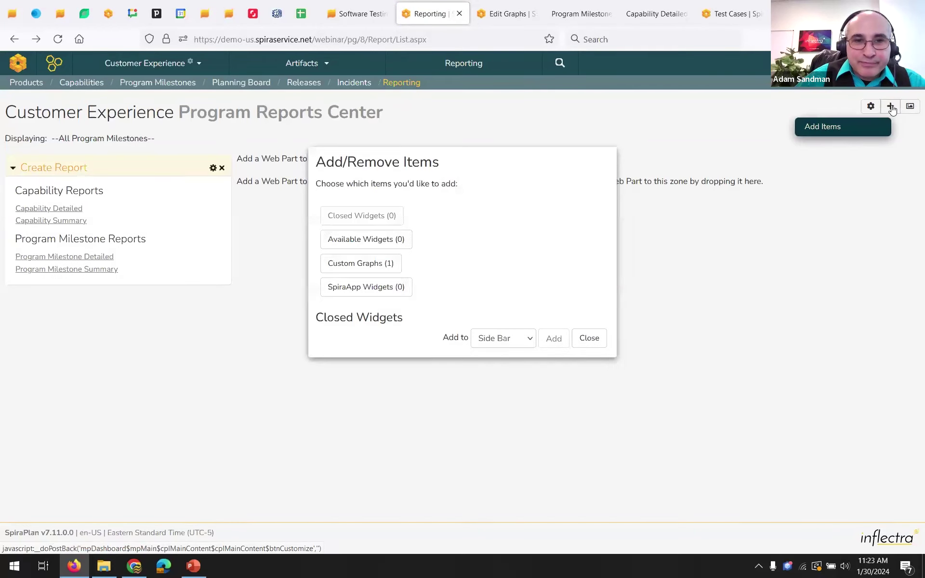
{"action": "left_click", "coordinate": [379, 263]}
{"action": "left_click", "coordinate": [320, 333]}
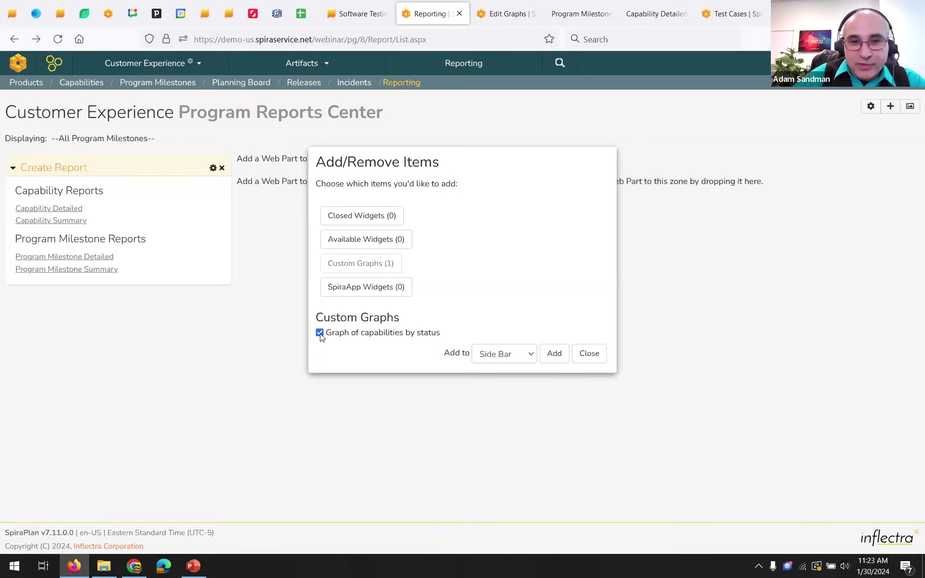
{"action": "left_click", "coordinate": [506, 358]}
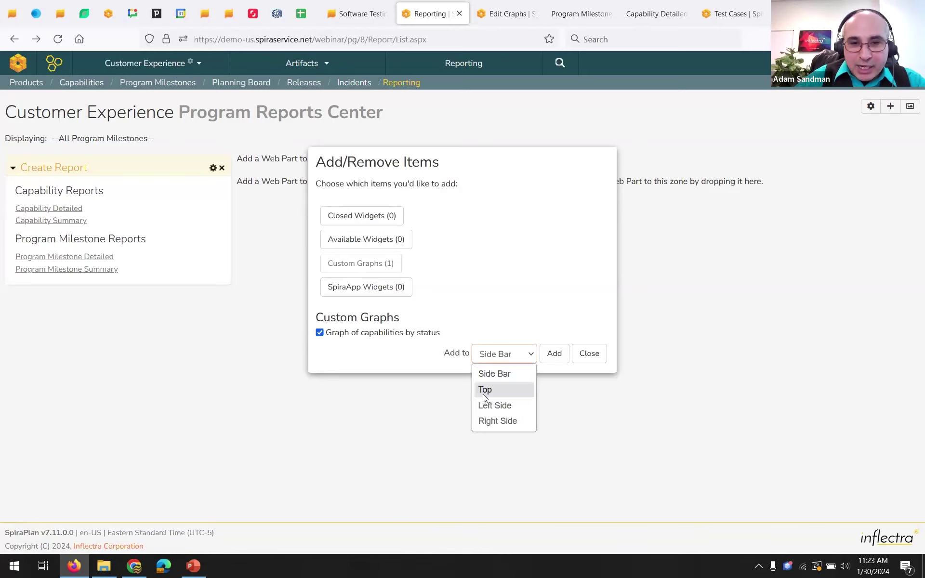
{"action": "left_click", "coordinate": [495, 405]}
{"action": "left_click", "coordinate": [552, 356]}
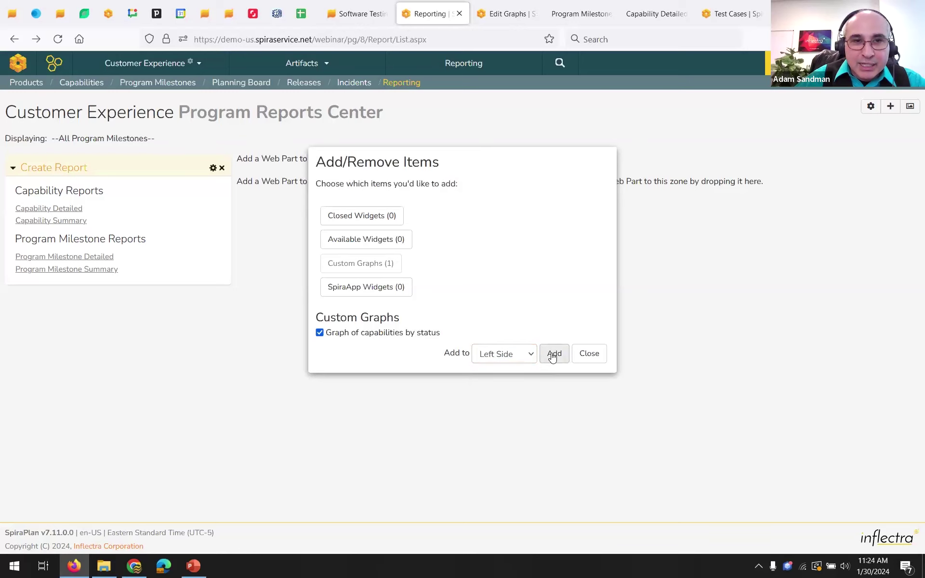
{"action": "left_click", "coordinate": [592, 355]}
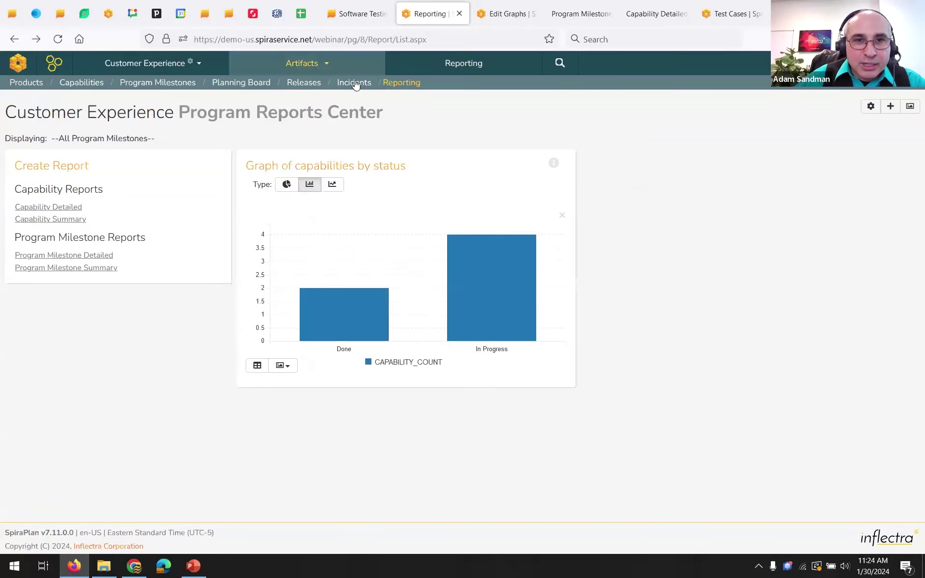
View the capabilities graph's data table, try the other graph types and show the graph as a donut chart
{"action": "left_click", "coordinate": [413, 84]}
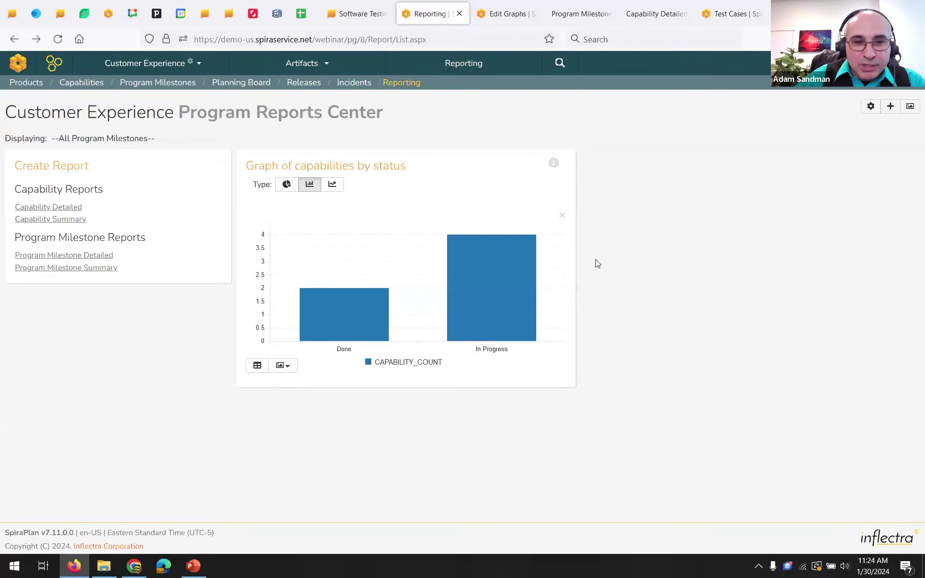
{"action": "left_click", "coordinate": [257, 366]}
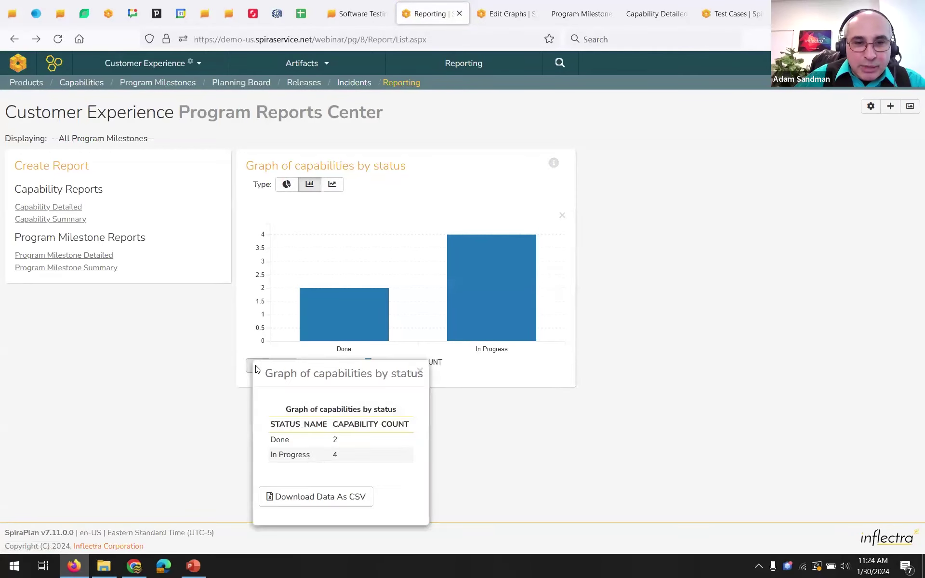
{"action": "left_click", "coordinate": [420, 374]}
{"action": "left_click", "coordinate": [287, 185]}
{"action": "left_click", "coordinate": [332, 185]}
{"action": "left_click", "coordinate": [288, 185]}
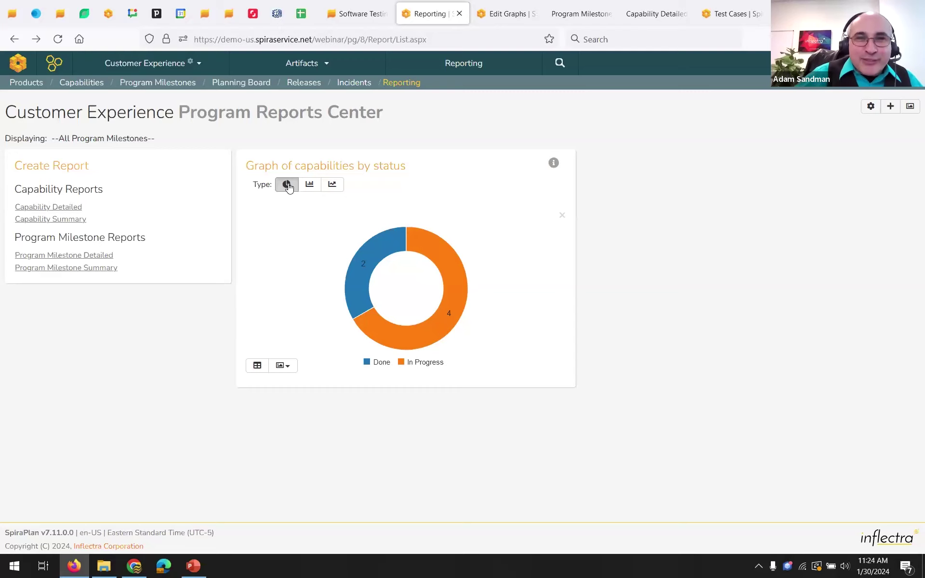
Switch the workspace to the Library Information System (Sample) product under Sample Program in (No Portfolio)
{"action": "left_click", "coordinate": [327, 67]}
{"action": "left_click", "coordinate": [150, 66]}
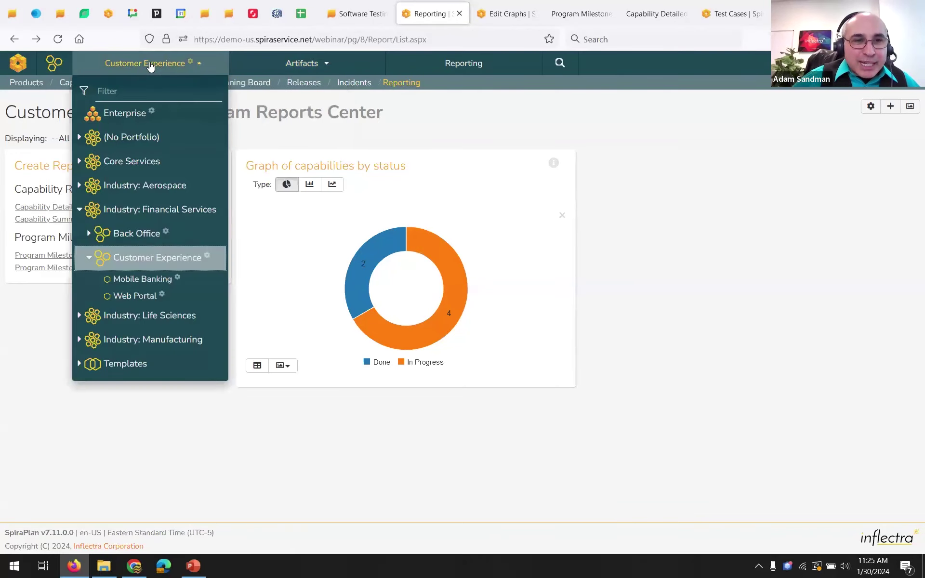
{"action": "left_click", "coordinate": [80, 162]}
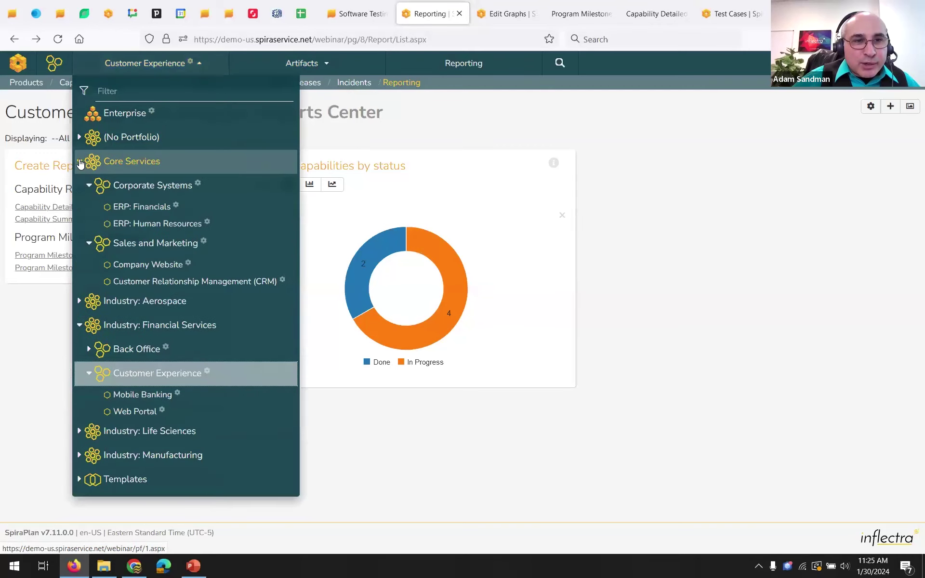
{"action": "left_click", "coordinate": [80, 138]}
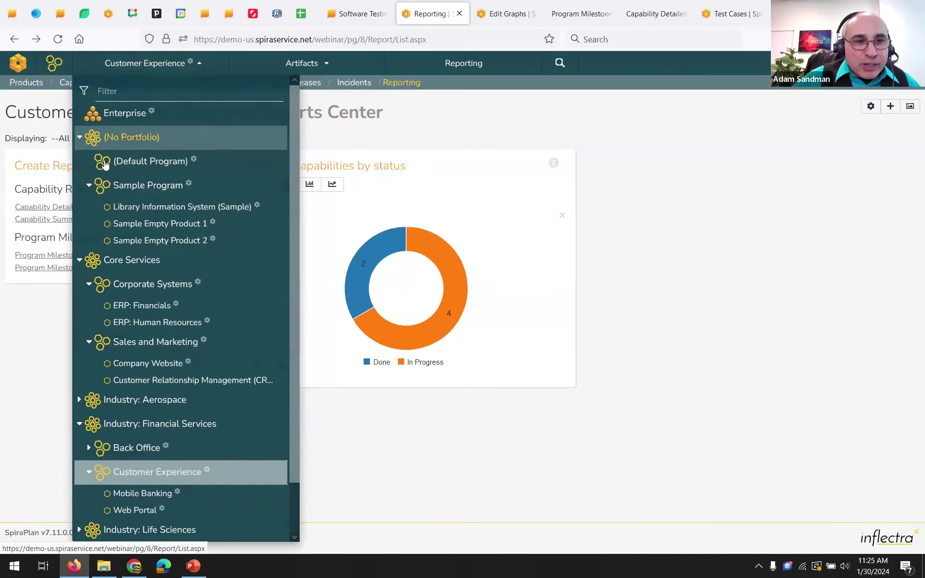
{"action": "left_click", "coordinate": [221, 207]}
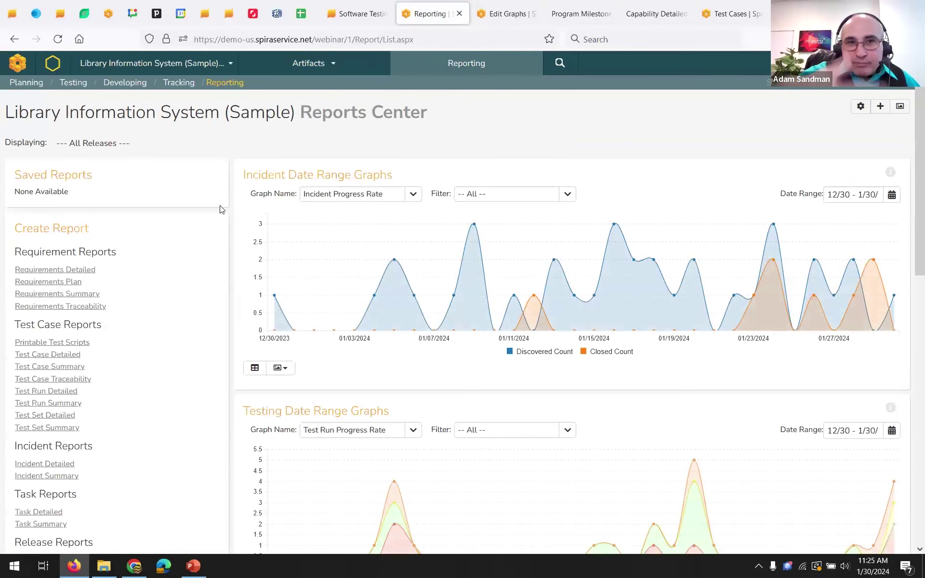
Go to the product's requirements list and open the requirement "Ability to add new books to the system"
{"action": "left_click", "coordinate": [311, 63]}
{"action": "left_click", "coordinate": [292, 108]}
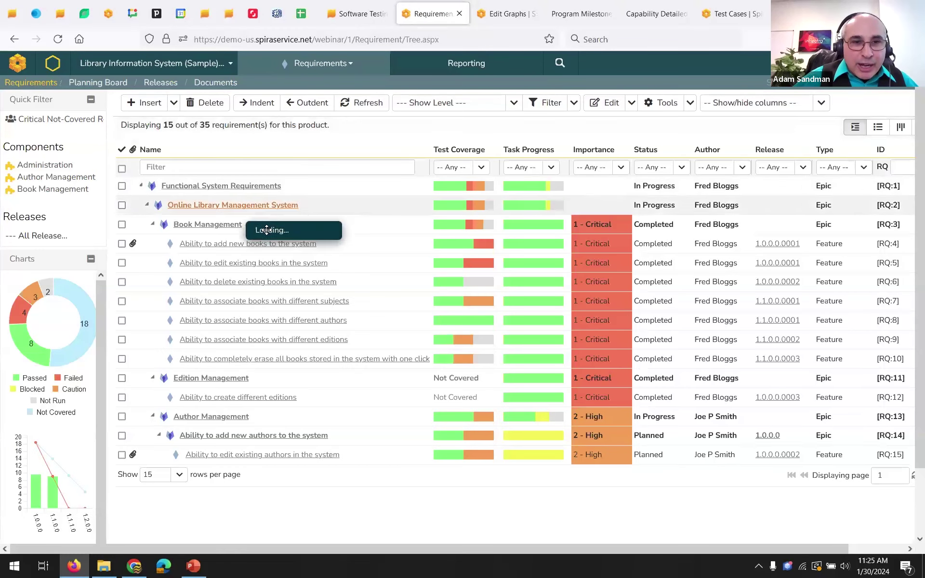
{"action": "left_click", "coordinate": [264, 244]}
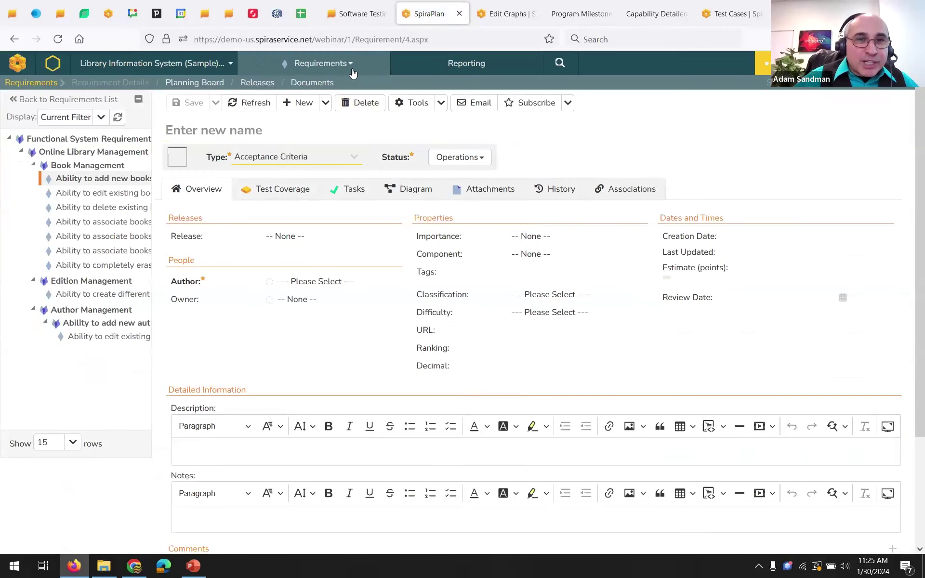
{"action": "left_click", "coordinate": [352, 69]}
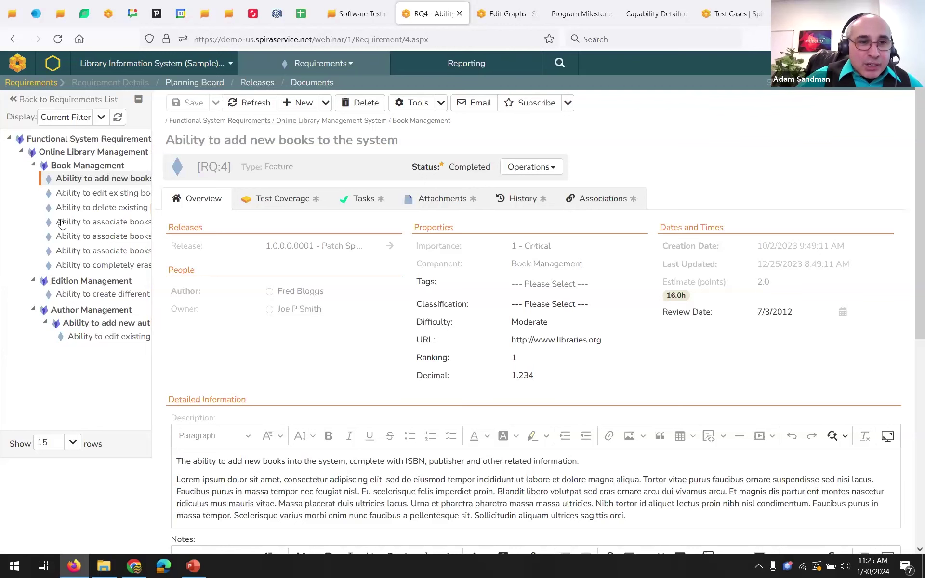
Open the requirement "Ability to associate books with different authors" and change its status to In Progress
{"action": "left_click", "coordinate": [91, 241]}
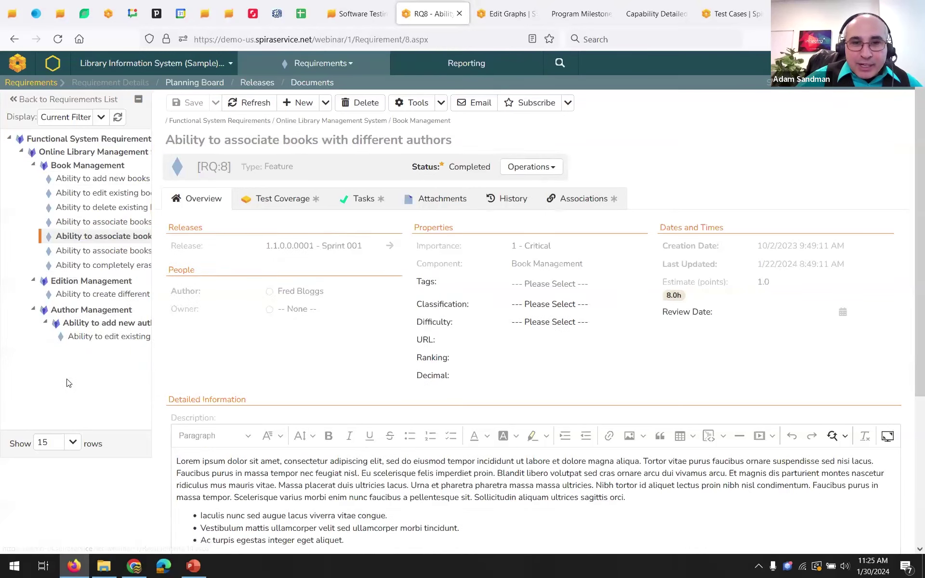
{"action": "left_click", "coordinate": [532, 168]}
{"action": "left_click", "coordinate": [554, 188]}
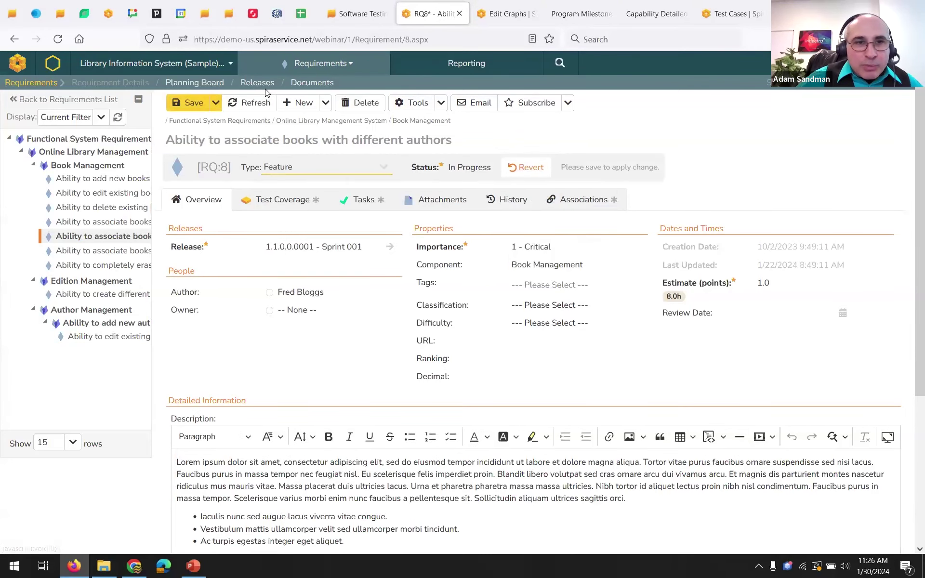
Discard the unsaved status change and view the tasks of the requirements for different editions, erasing all books and deleting existing books
{"action": "left_click", "coordinate": [361, 206]}
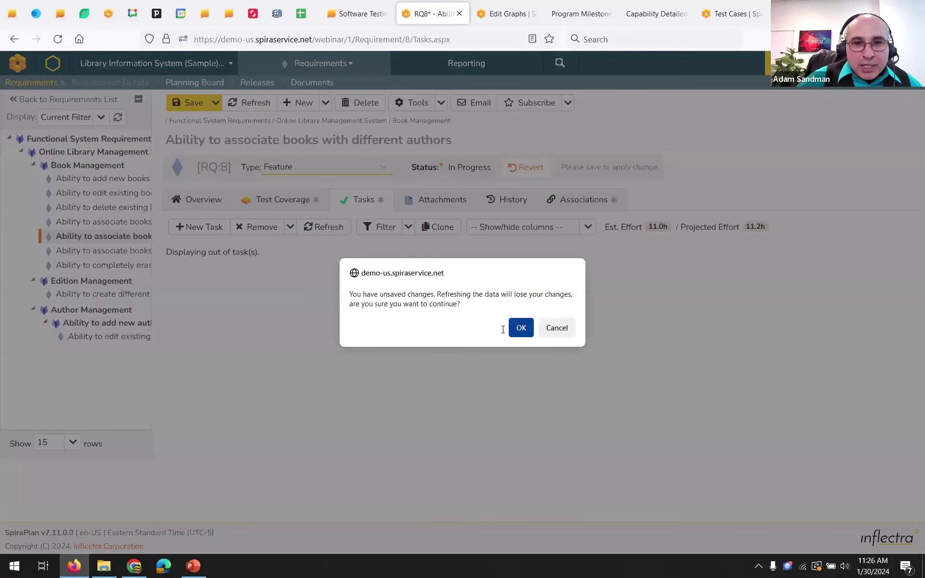
{"action": "left_click", "coordinate": [521, 328]}
{"action": "left_click", "coordinate": [106, 251]}
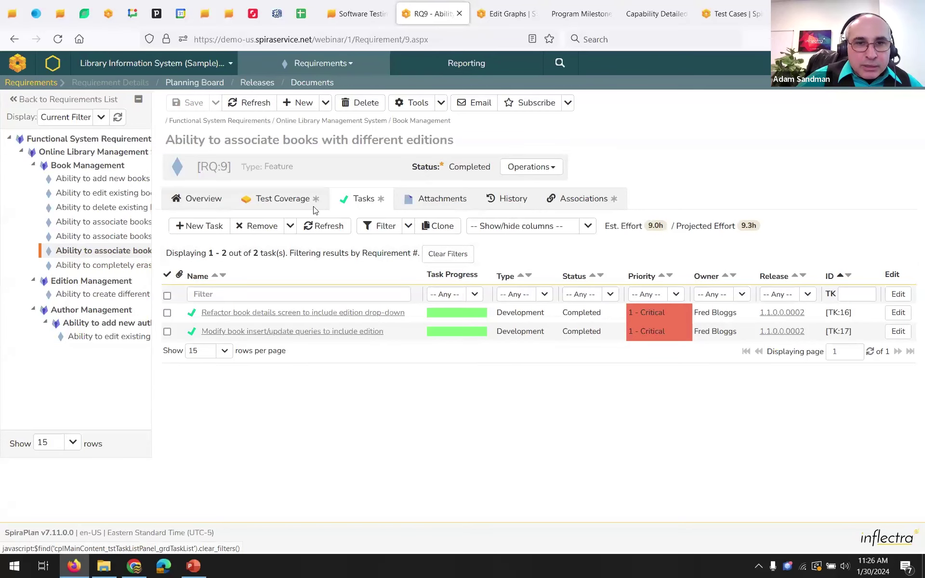
{"action": "left_click", "coordinate": [110, 266]}
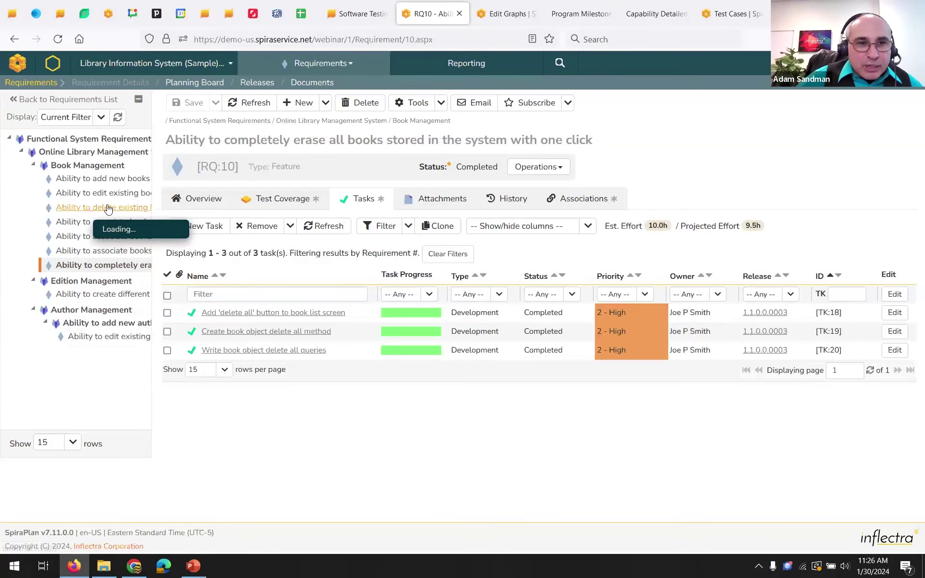
{"action": "left_click", "coordinate": [97, 207]}
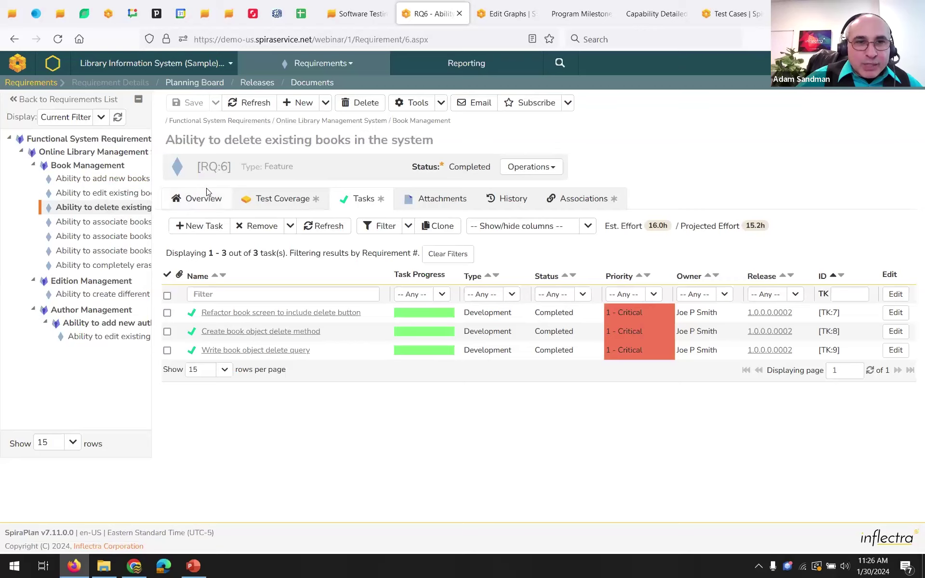
Create a new requirement under Book Management named "Ability to report on something." and save it
{"action": "left_click", "coordinate": [205, 196]}
{"action": "left_click", "coordinate": [299, 103]}
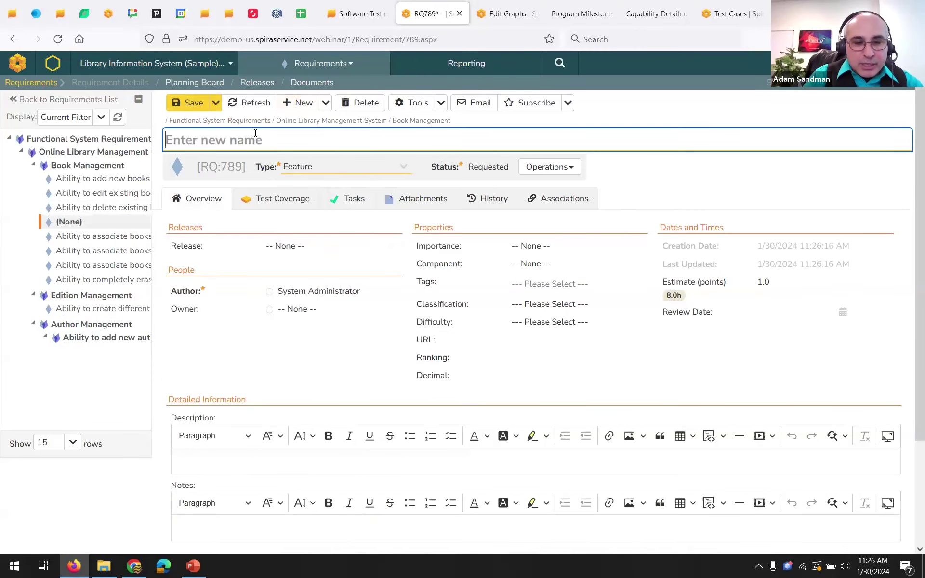
{"action": "type", "text": "Ability to report on sonet"}
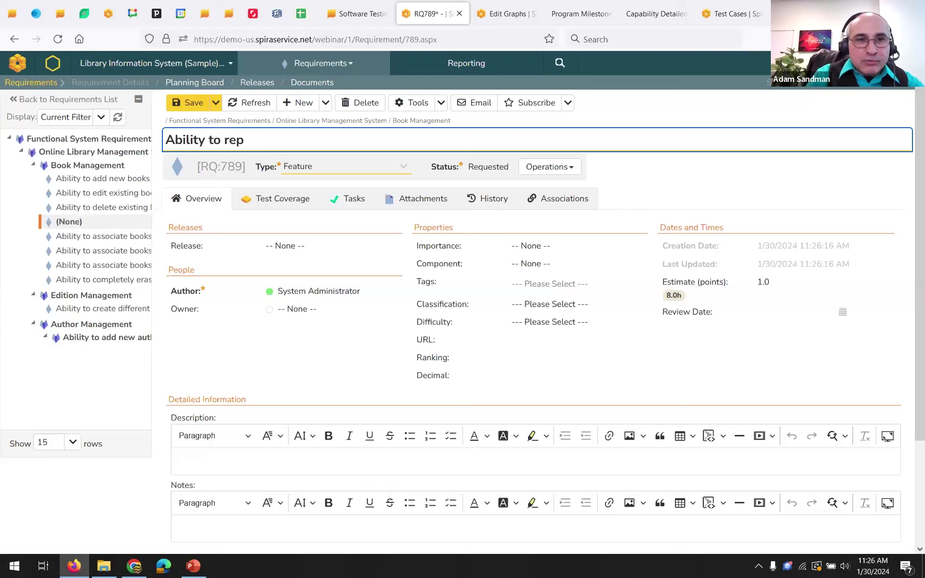
{"action": "key", "text": "BackSpace"}
{"action": "key", "text": "BackSpace"}
{"action": "type", "text": "mething."}
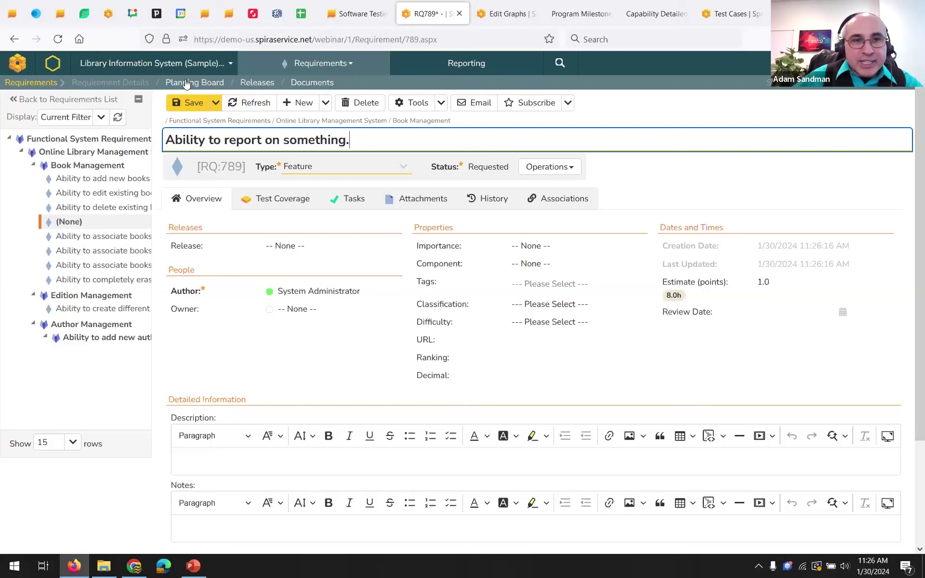
{"action": "left_click", "coordinate": [189, 103]}
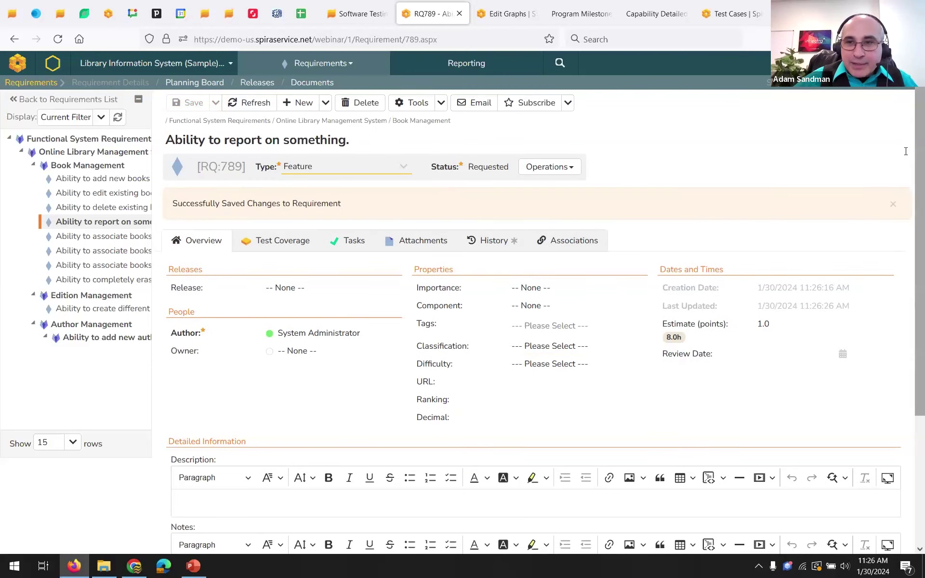
{"action": "left_click", "coordinate": [893, 204]}
Add the existing tags "book management" and "performance testing" to the new requirement
{"action": "left_click", "coordinate": [553, 284]}
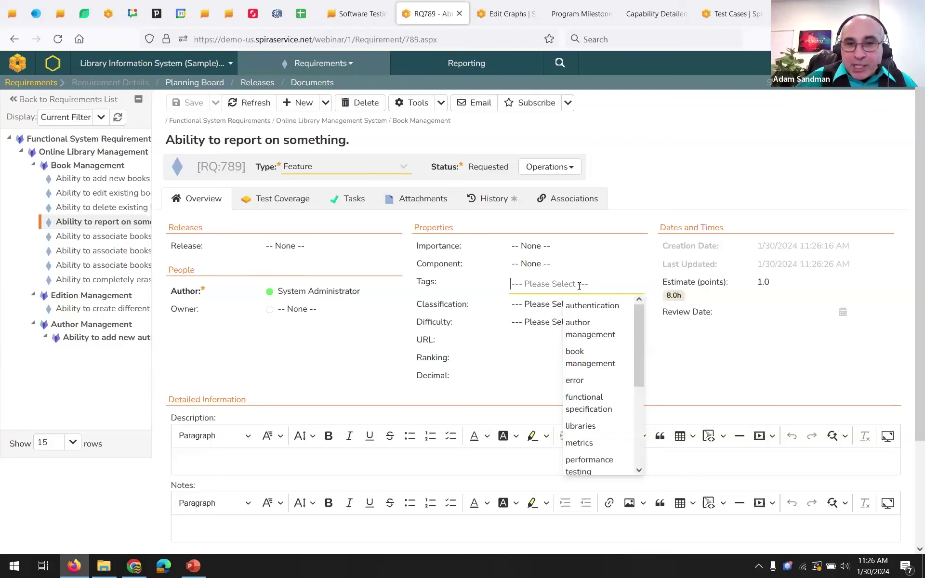
{"action": "left_click", "coordinate": [604, 347]}
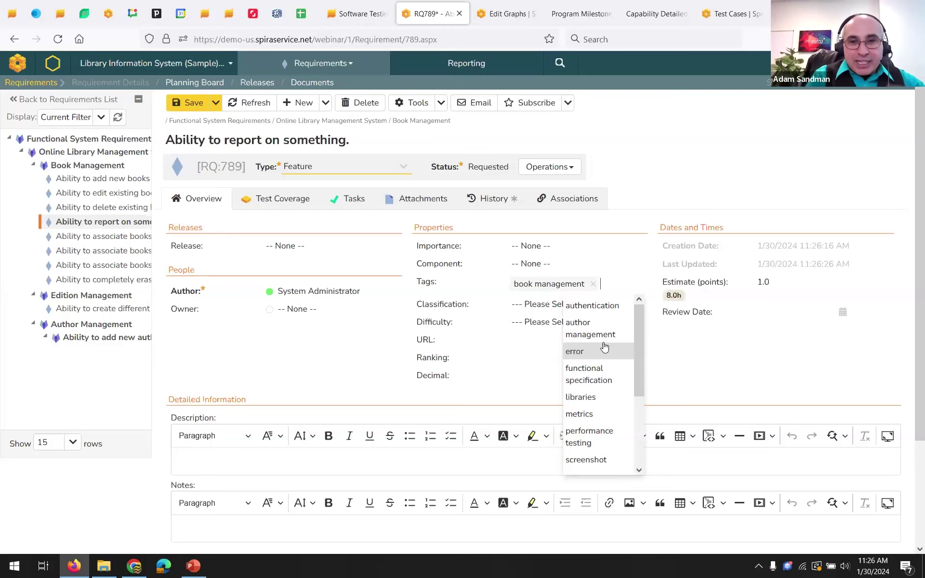
{"action": "type", "text": "a"}
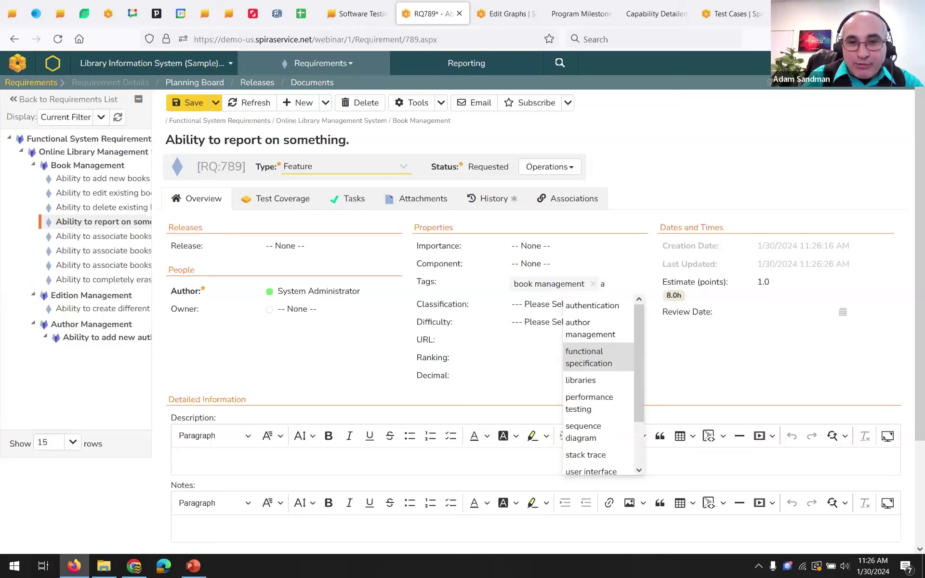
{"action": "key", "text": "BackSpace"}
{"action": "type", "text": "per"}
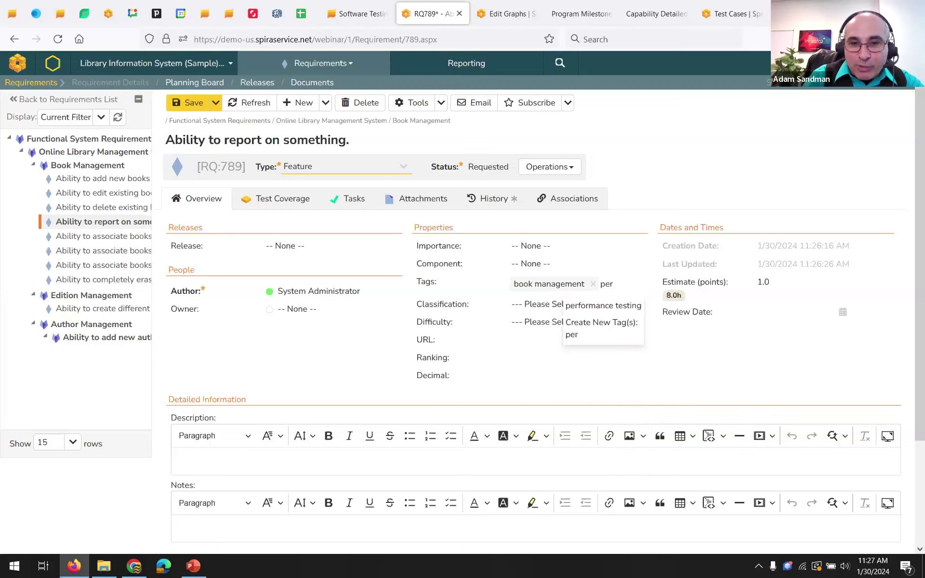
{"action": "left_click", "coordinate": [618, 308]}
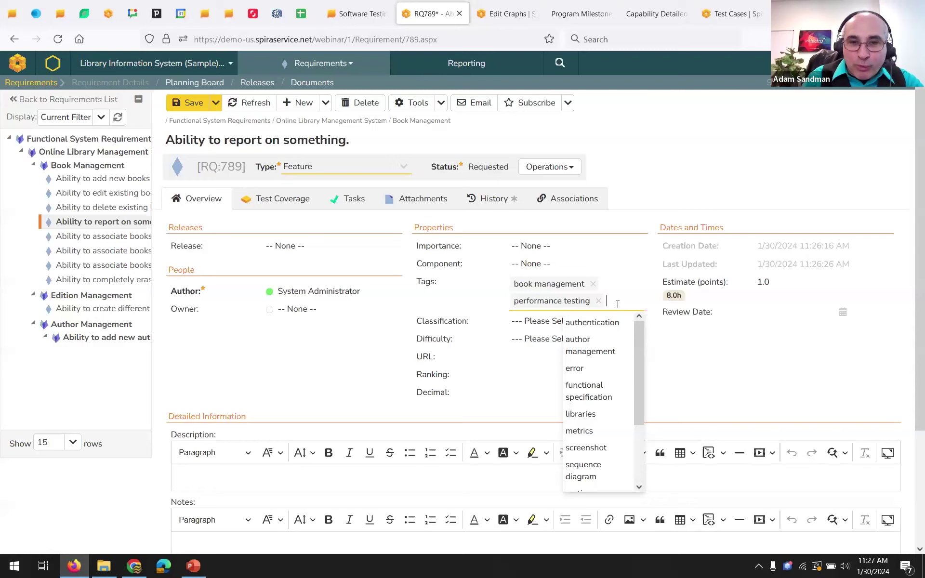
Create a new tag "load testing" on the requirement and save the changes
{"action": "type", "text": "load testing"}
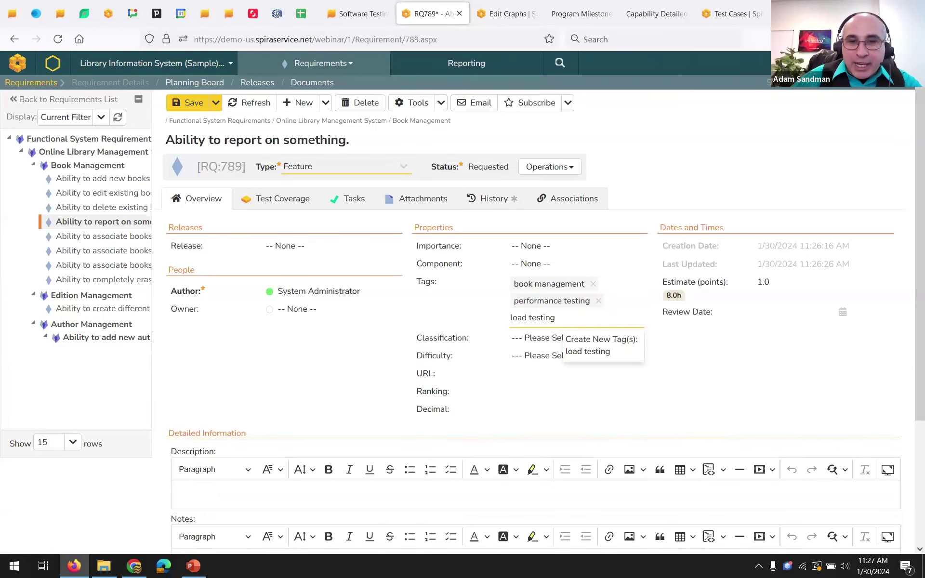
{"action": "left_click", "coordinate": [620, 355]}
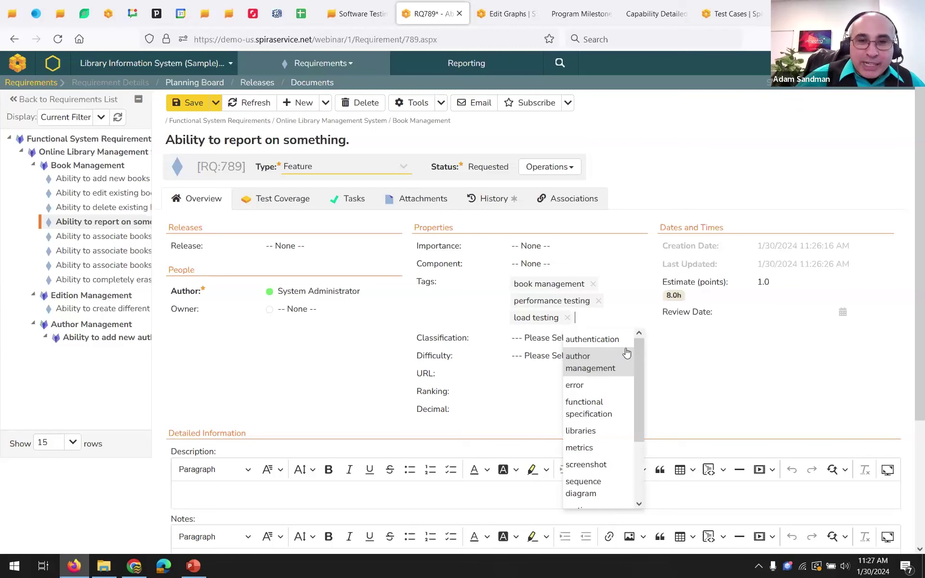
{"action": "left_click", "coordinate": [178, 104]}
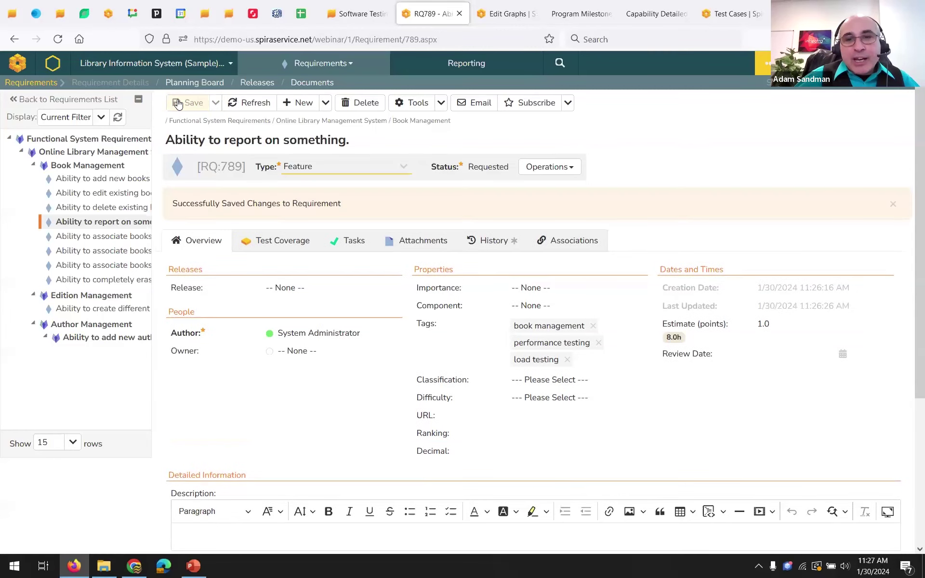
{"action": "left_click", "coordinate": [894, 203]}
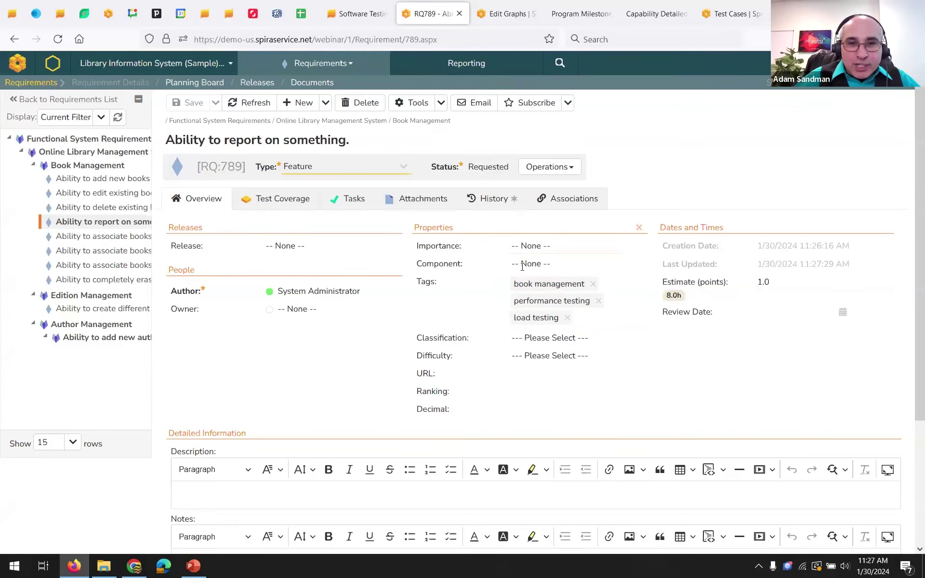
Return to the product's requirements list and show the Tags column
{"action": "left_click", "coordinate": [117, 118]}
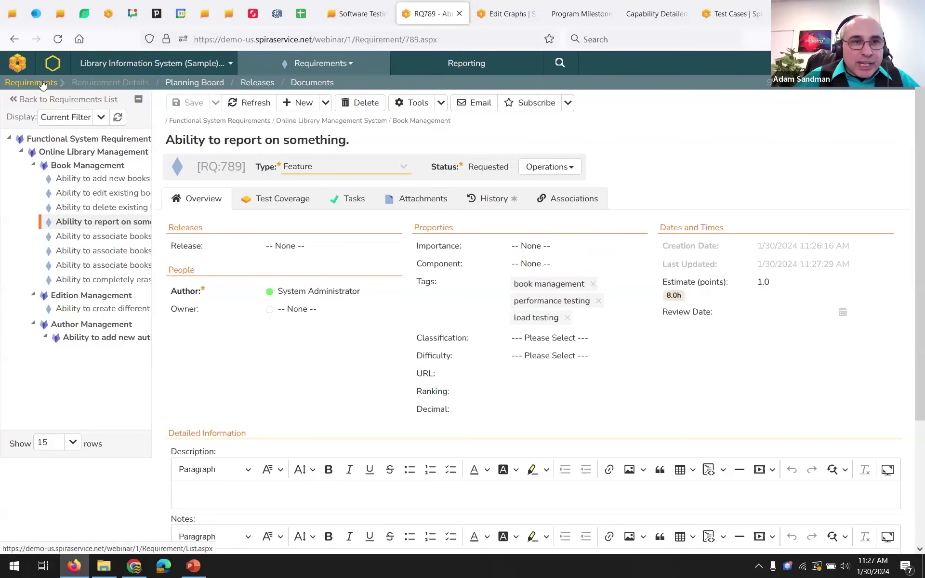
{"action": "left_click", "coordinate": [42, 83]}
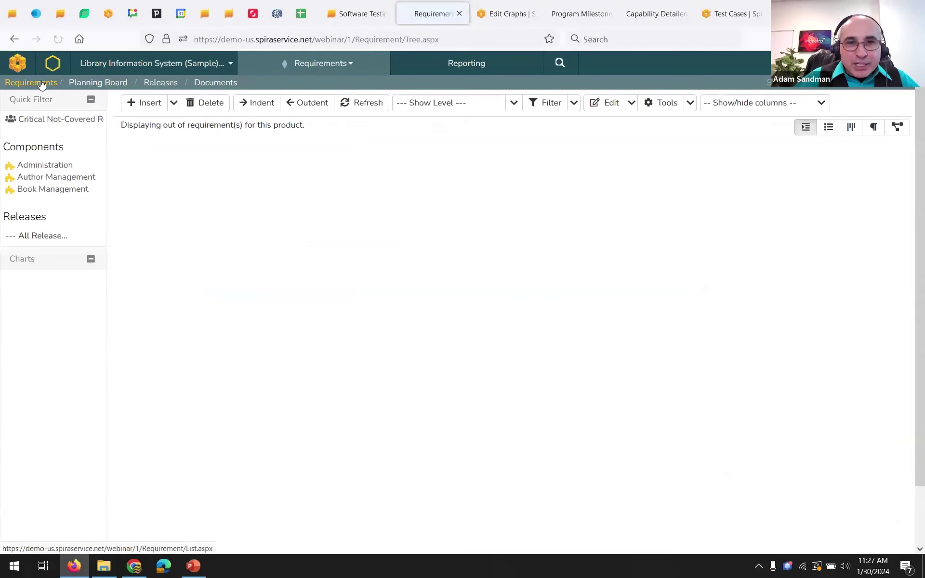
{"action": "left_click", "coordinate": [821, 101]}
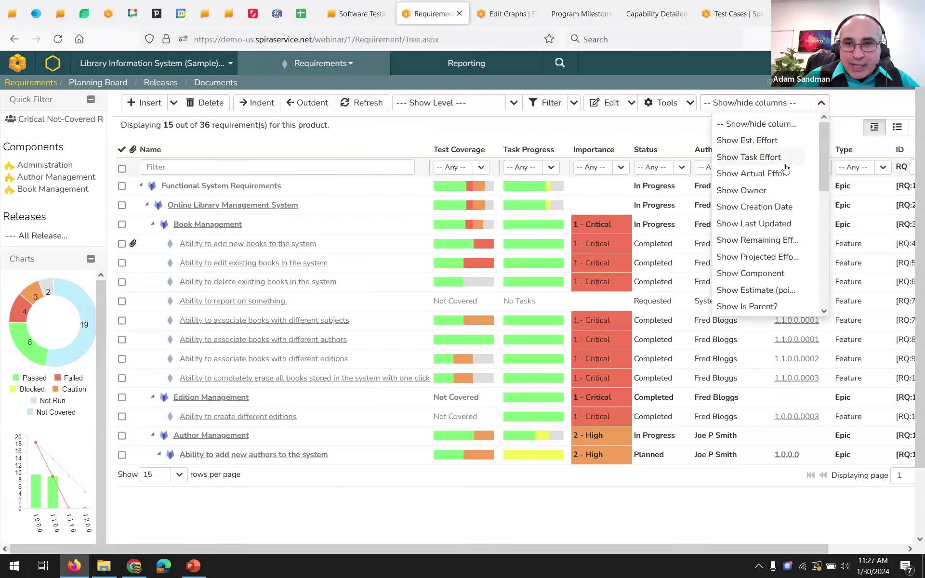
{"action": "scroll", "coordinate": [786, 169], "scroll_direction": "down", "scroll_amount": 5}
{"action": "scroll", "coordinate": [785, 193], "scroll_direction": "down", "scroll_amount": 3}
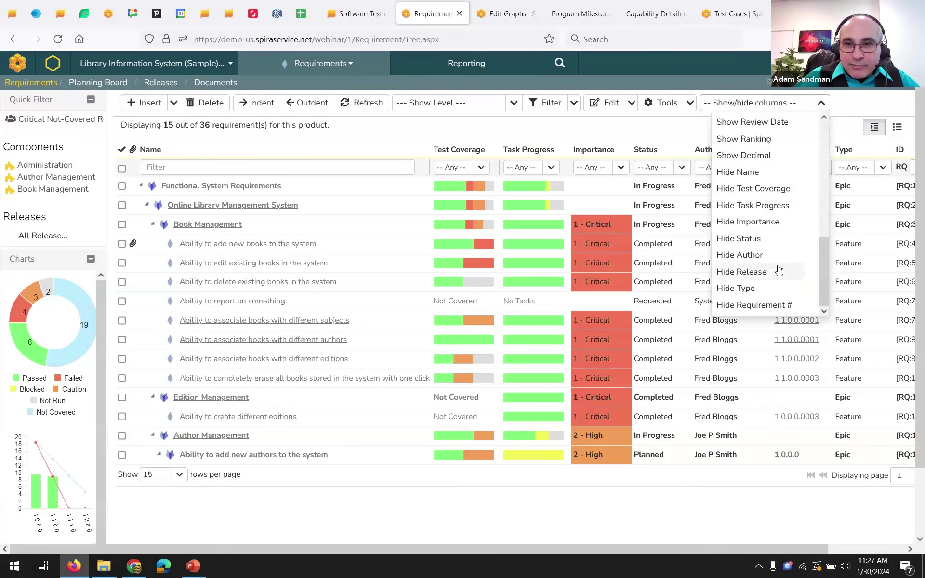
{"action": "scroll", "coordinate": [776, 244], "scroll_direction": "down", "scroll_amount": 2}
{"action": "scroll", "coordinate": [778, 133], "scroll_direction": "up", "scroll_amount": 5}
{"action": "scroll", "coordinate": [778, 133], "scroll_direction": "up", "scroll_amount": 3}
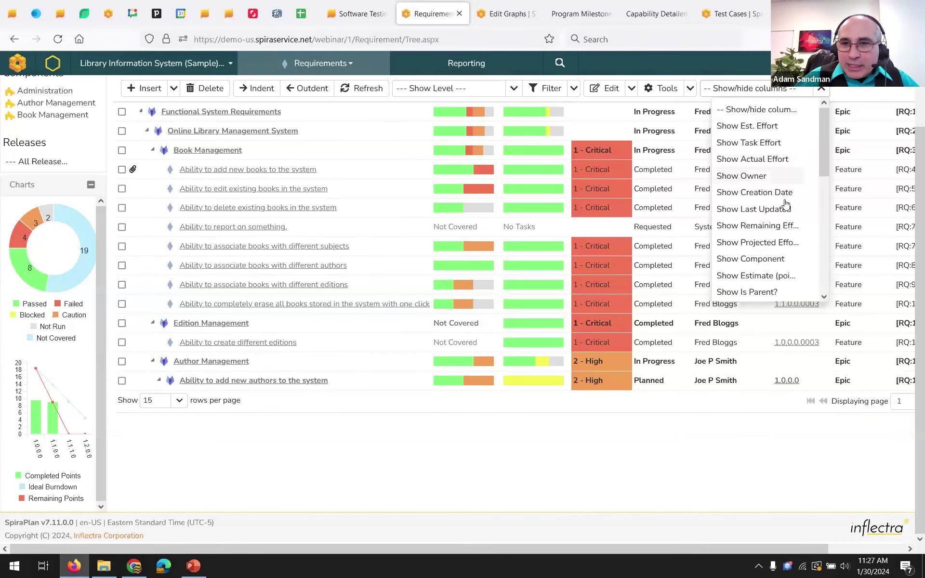
{"action": "scroll", "coordinate": [783, 207], "scroll_direction": "down", "scroll_amount": 3}
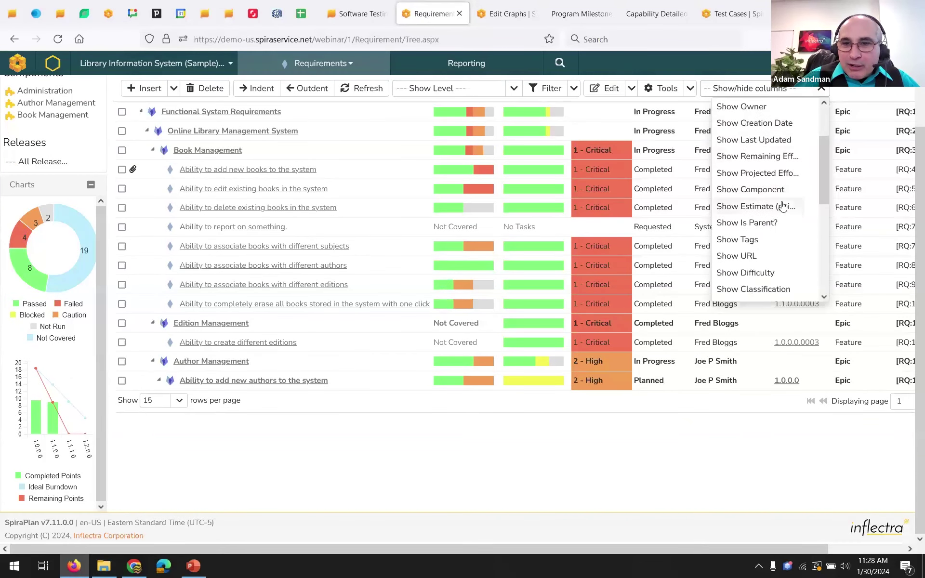
{"action": "left_click", "coordinate": [754, 240]}
Filter the requirements list by tags containing "load"
{"action": "left_click_drag", "start_coordinate": [633, 547], "coordinate": [862, 548]}
{"action": "scroll", "coordinate": [845, 251], "scroll_direction": "up", "scroll_amount": 2}
{"action": "left_click", "coordinate": [793, 166]}
{"action": "type", "text": "load"}
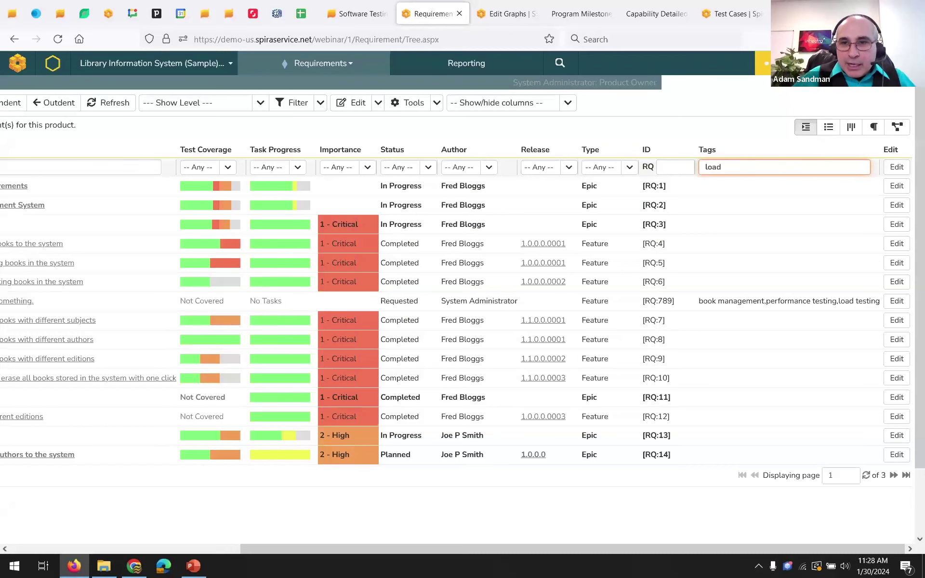
{"action": "key", "text": "Return"}
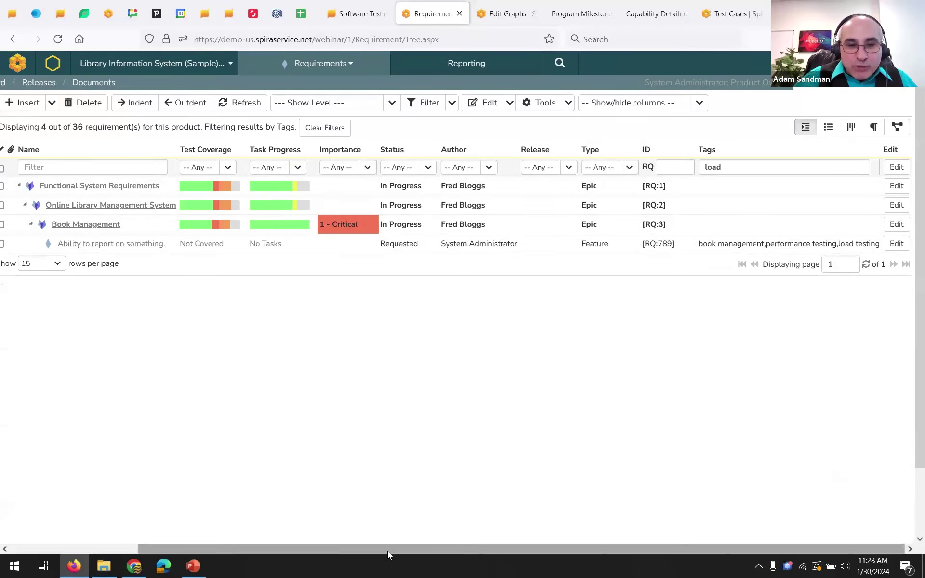
{"action": "left_click_drag", "start_coordinate": [387, 550], "coordinate": [82, 471]}
Browse the product documents to the Design Documents folder and view the properties and tags of "Book Management Screen Wireframe.ai"
{"action": "left_click", "coordinate": [322, 63]}
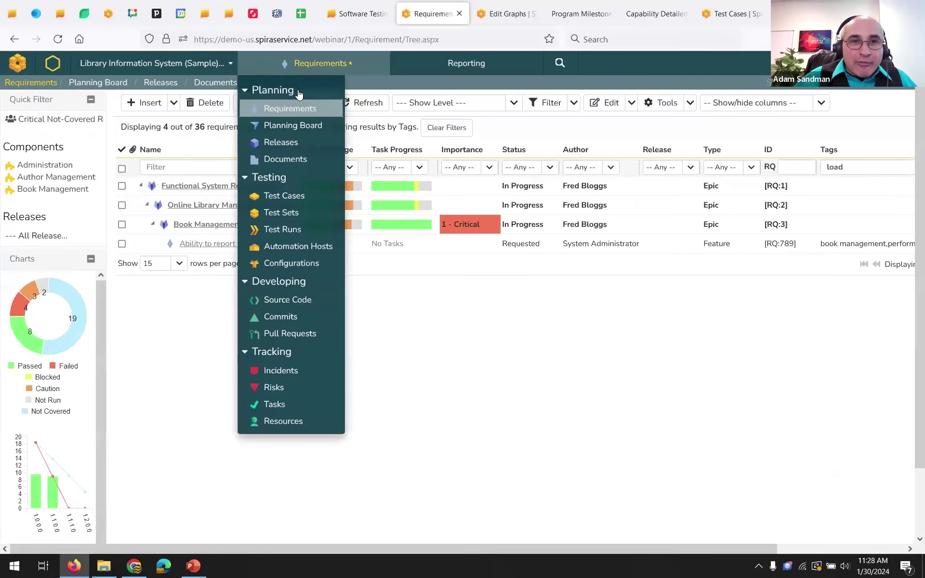
{"action": "left_click", "coordinate": [293, 155]}
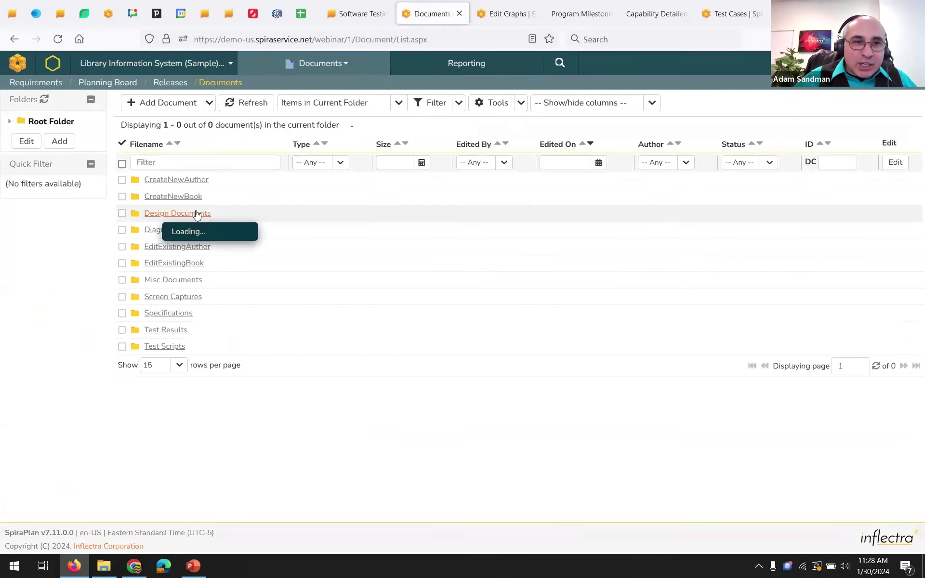
{"action": "left_click", "coordinate": [177, 199]}
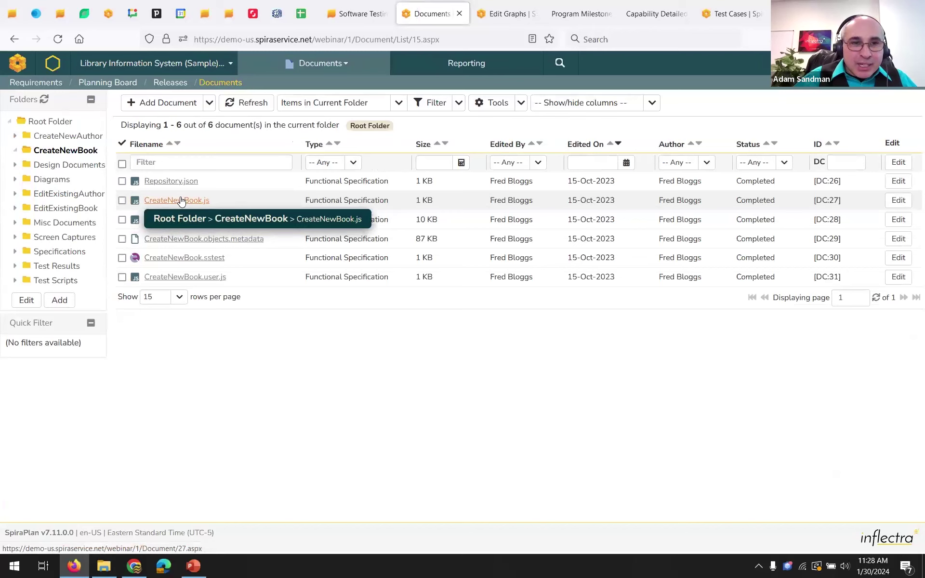
{"action": "left_click", "coordinate": [67, 169]}
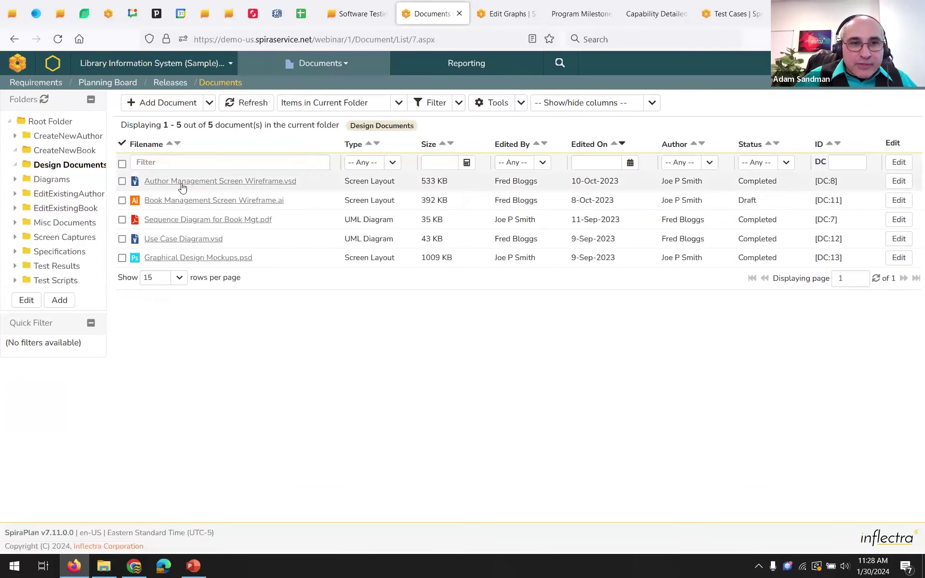
{"action": "left_click", "coordinate": [181, 202]}
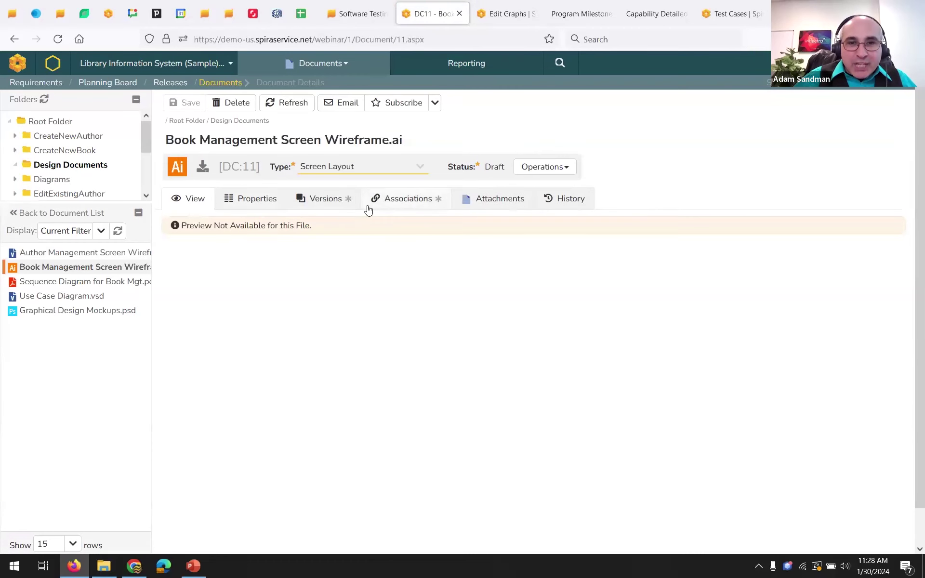
{"action": "left_click", "coordinate": [282, 199]}
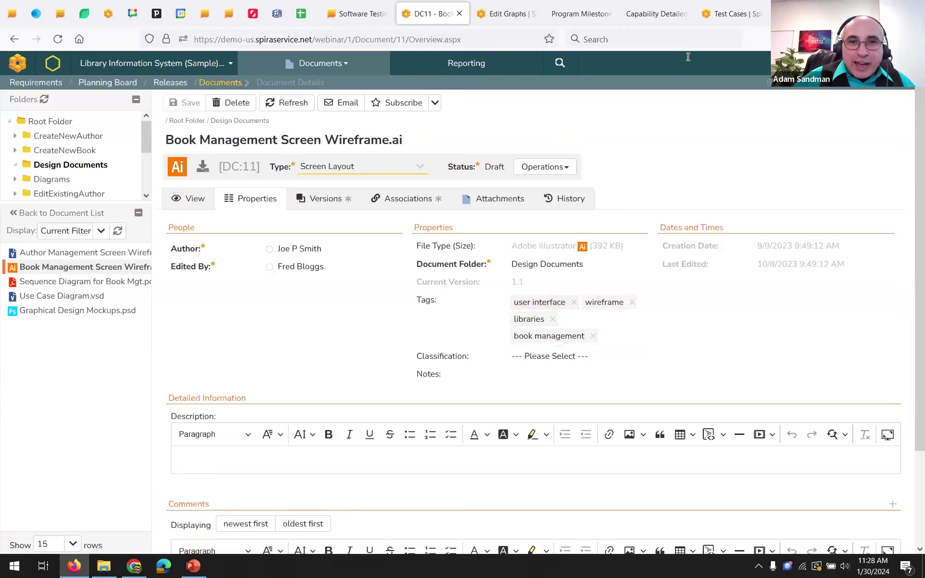
Open the Requirements Detailed report configuration and review its format options, report elements, and standard and custom property filters
{"action": "left_click", "coordinate": [465, 63]}
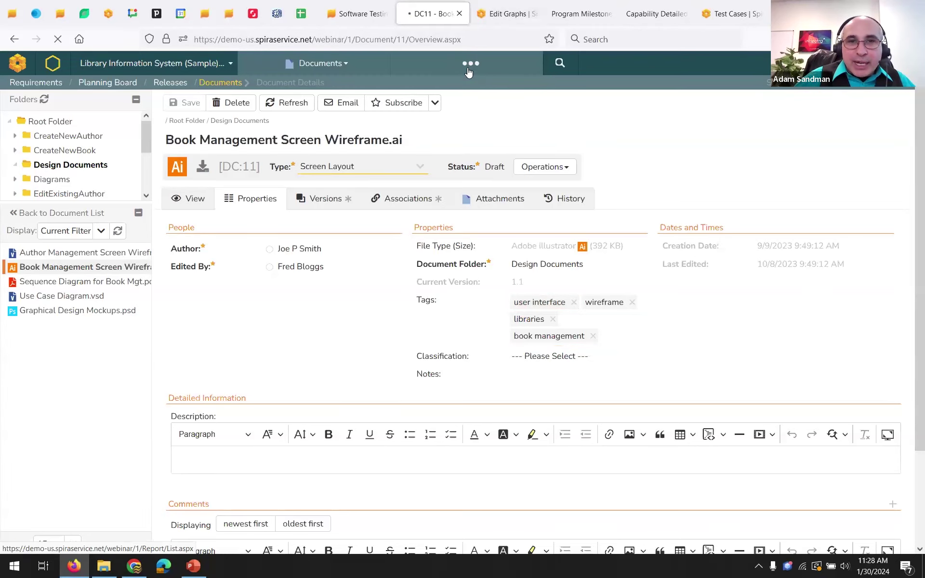
{"action": "left_click", "coordinate": [66, 273]}
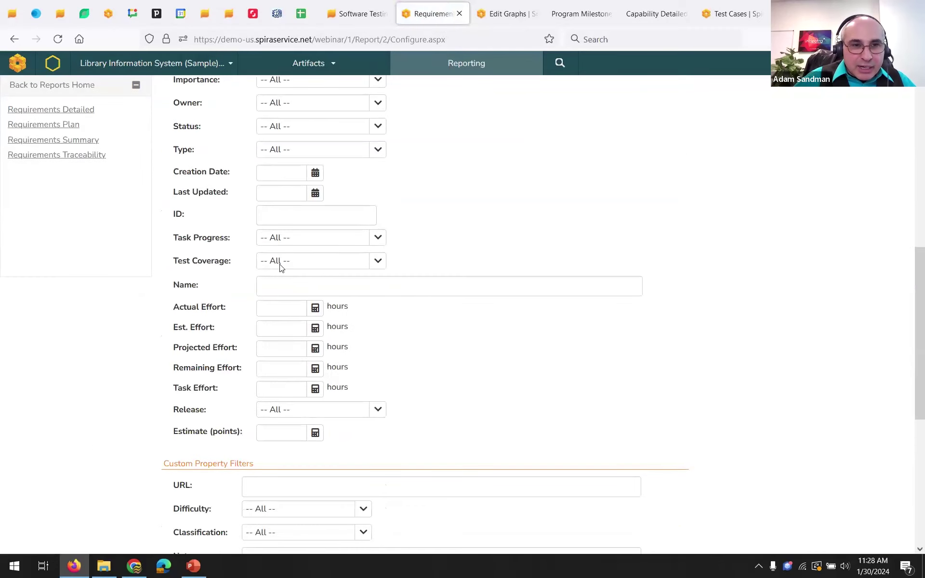
{"action": "scroll", "coordinate": [266, 161], "scroll_direction": "up", "scroll_amount": 3}
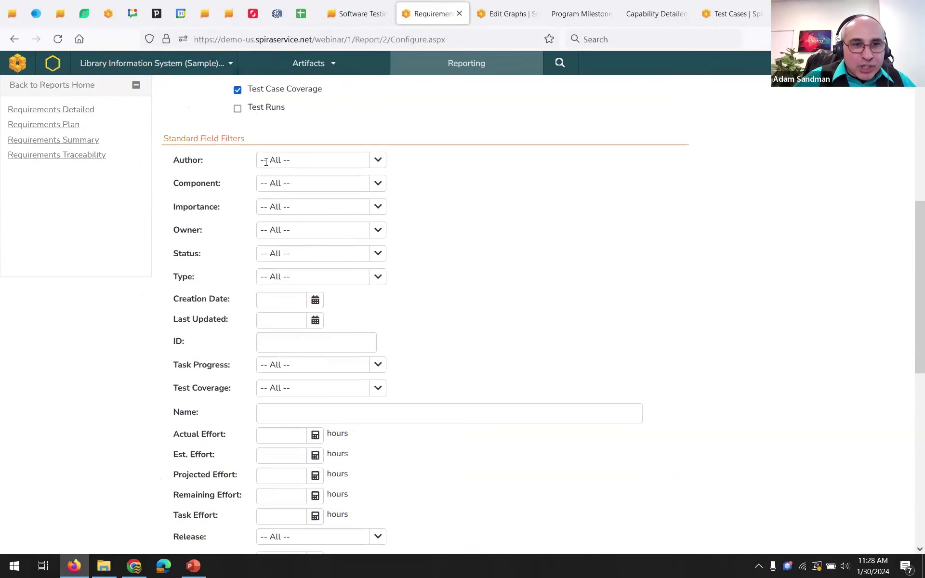
{"action": "scroll", "coordinate": [223, 272], "scroll_direction": "down", "scroll_amount": 1}
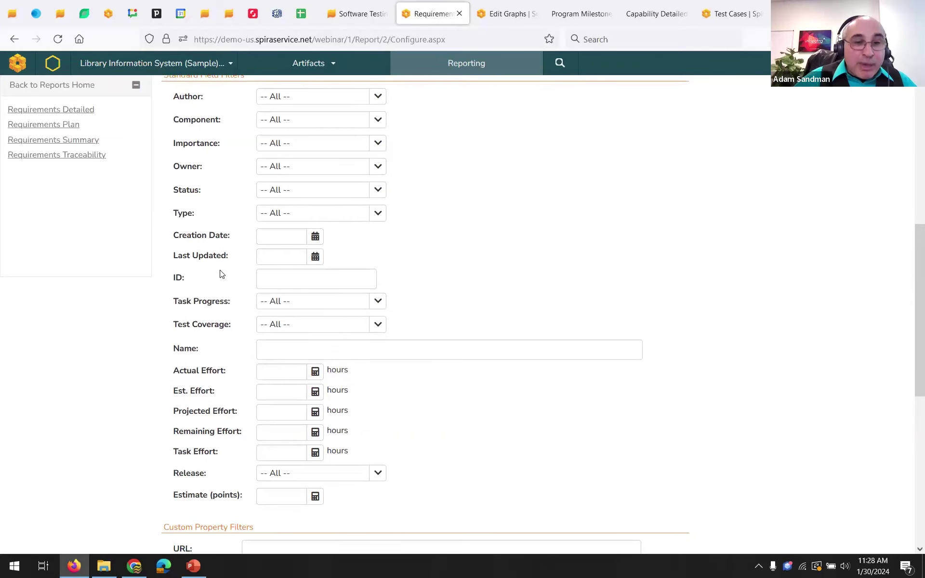
{"action": "scroll", "coordinate": [221, 274], "scroll_direction": "up", "scroll_amount": 7}
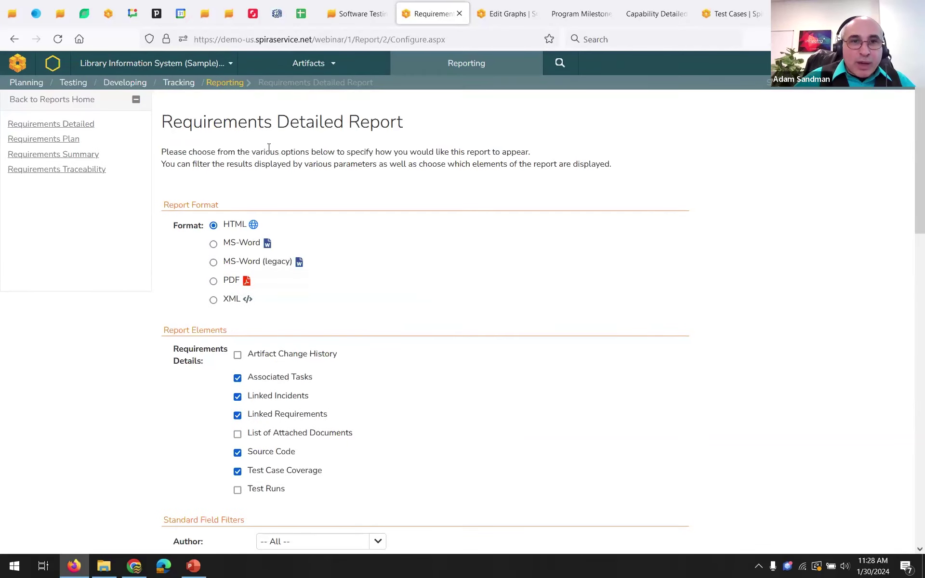
Go to the product's Planning Board and dismiss the Spira board overview
{"action": "left_click", "coordinate": [322, 69]}
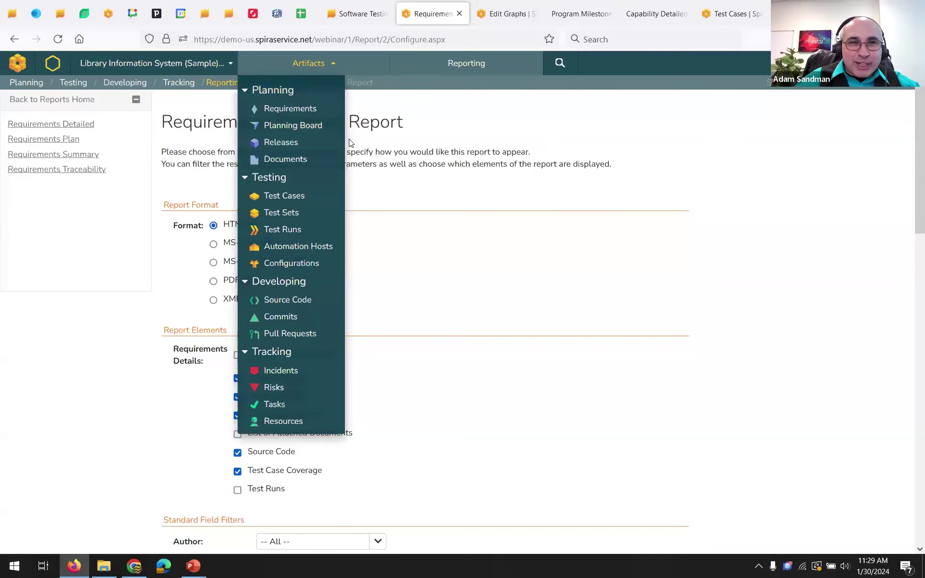
{"action": "left_click", "coordinate": [294, 125]}
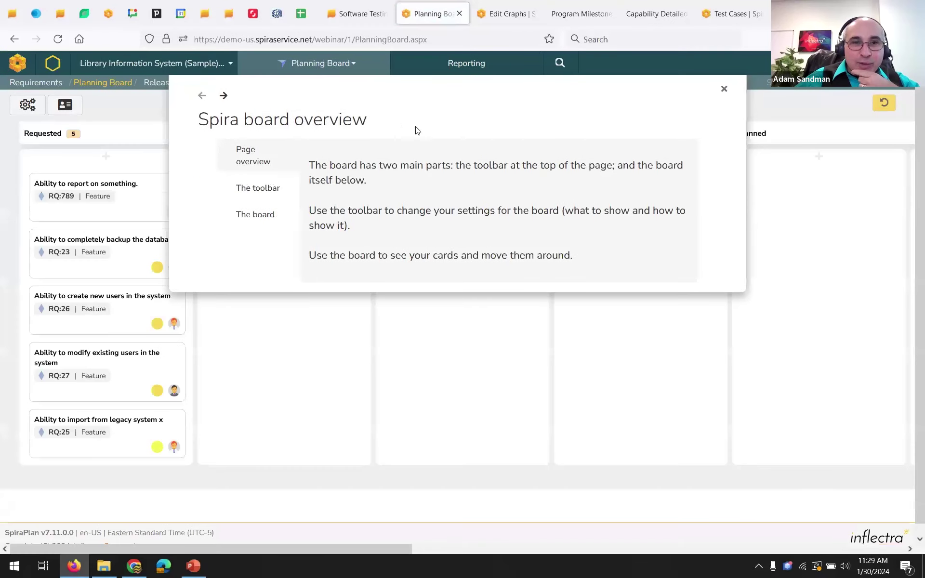
{"action": "left_click", "coordinate": [723, 91]}
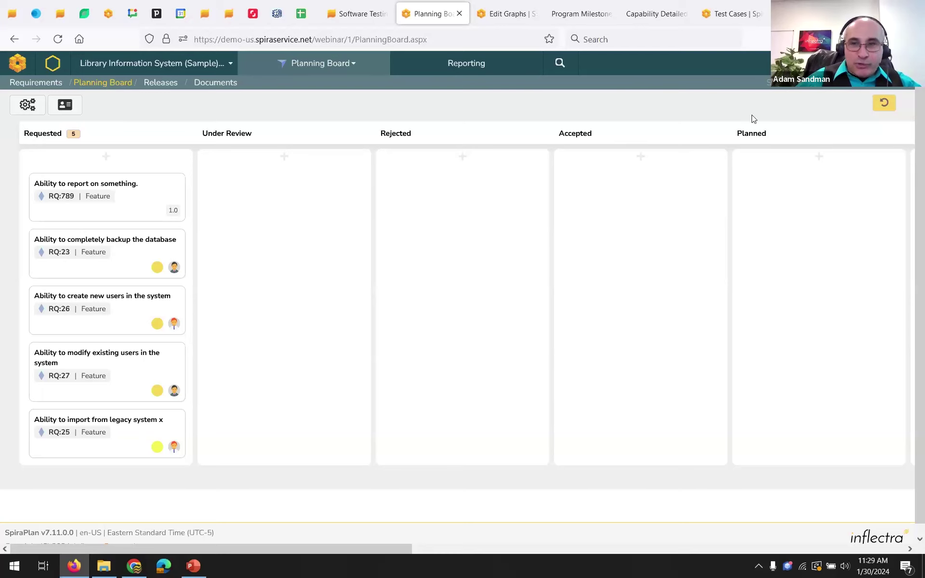
Switch the planning board to the legacy view and return to the default view
{"action": "left_click", "coordinate": [885, 103]}
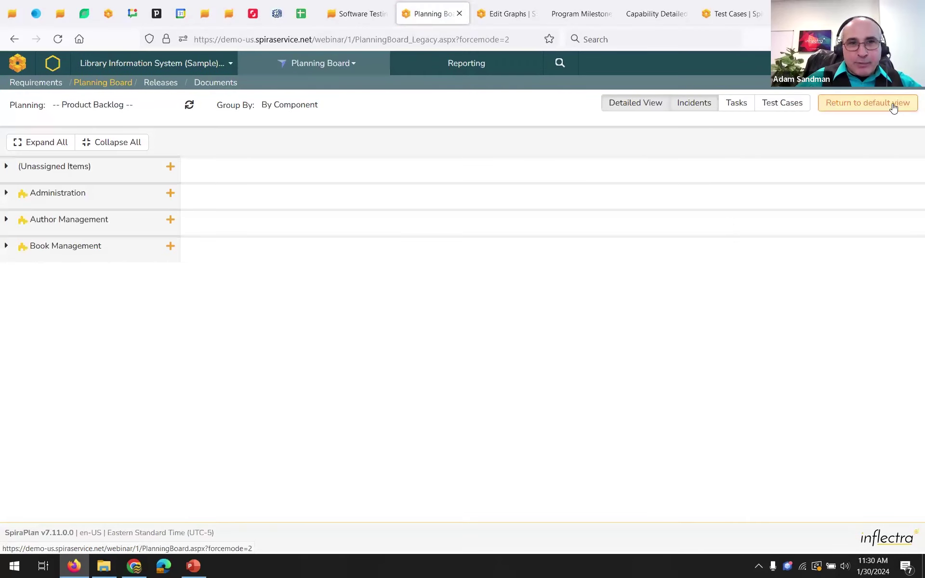
{"action": "left_click", "coordinate": [893, 105]}
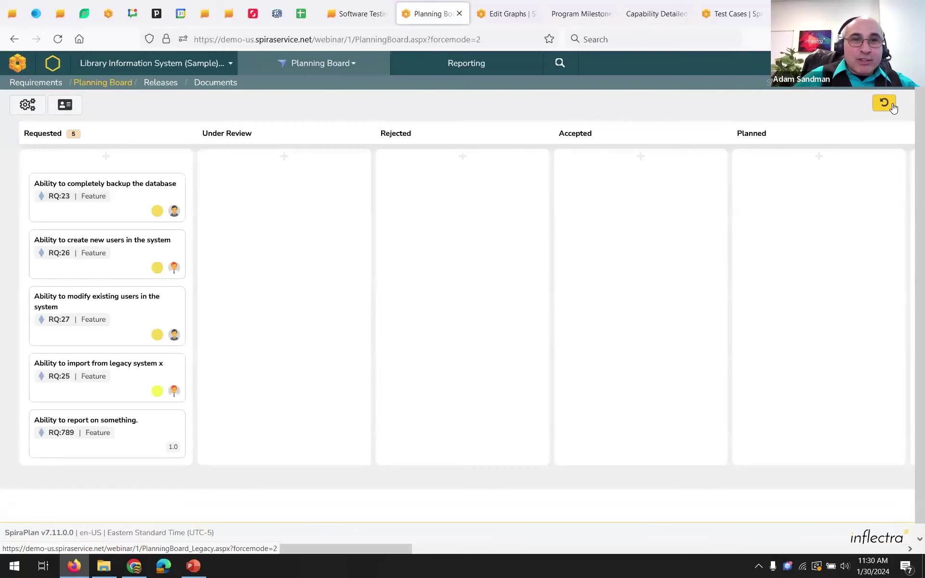
Open the list of the product's artifact pages
{"action": "left_click", "coordinate": [321, 63]}
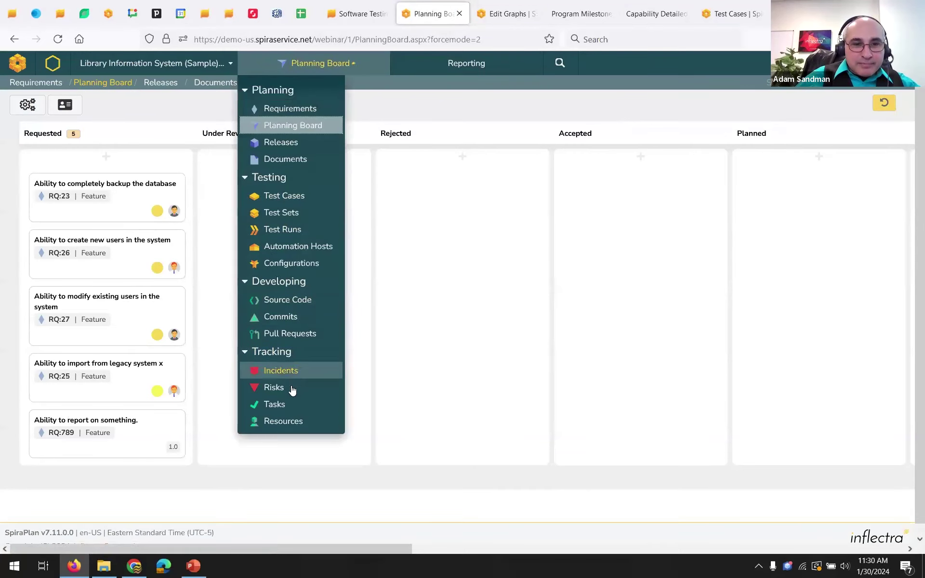
Open the product's tasks as a board, switch it to the legacy view and return to the new view
{"action": "left_click", "coordinate": [284, 405]}
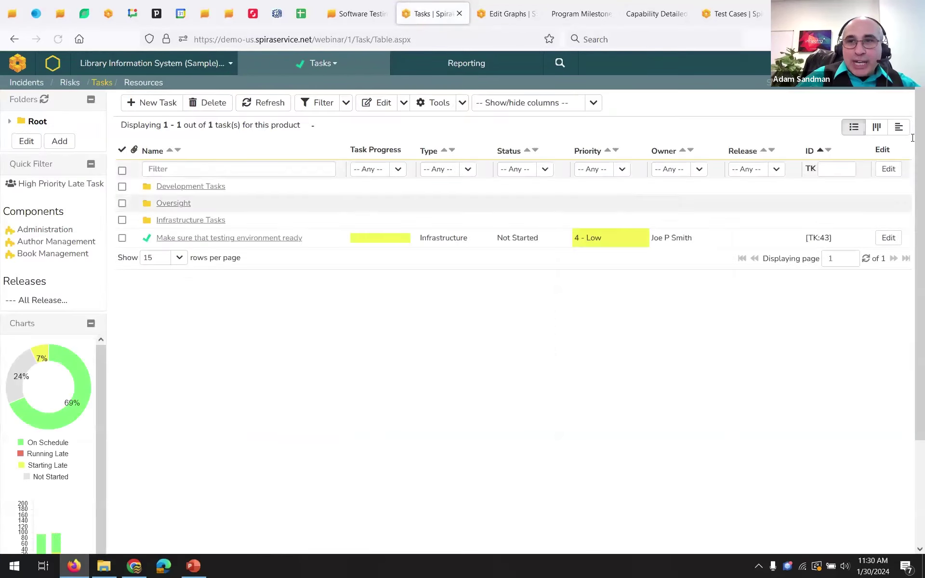
{"action": "left_click", "coordinate": [854, 128]}
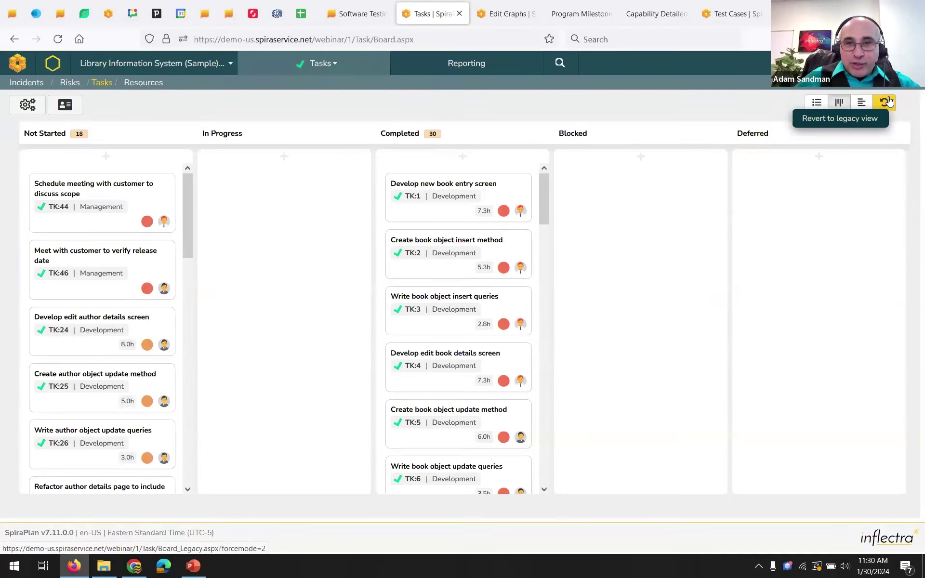
{"action": "left_click", "coordinate": [885, 103]}
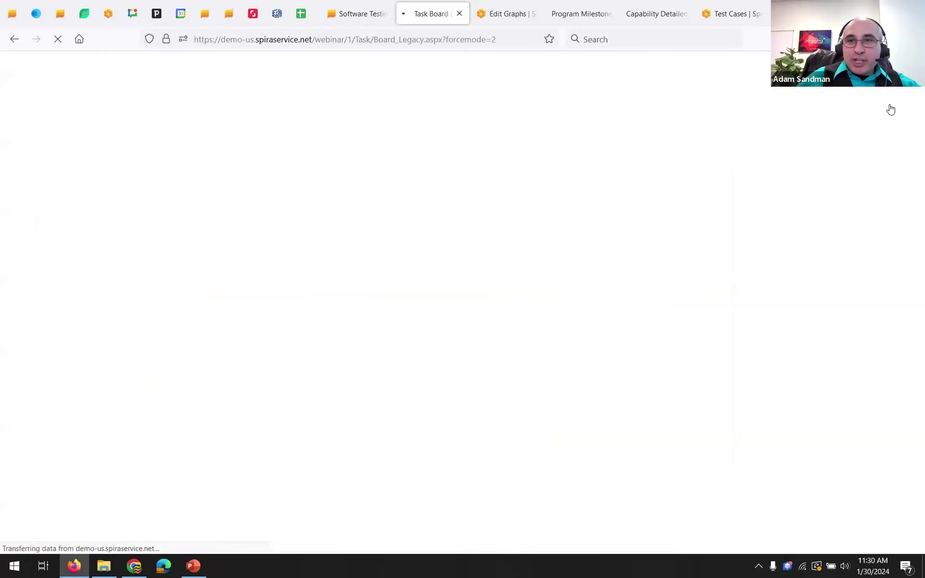
{"action": "left_click", "coordinate": [865, 103]}
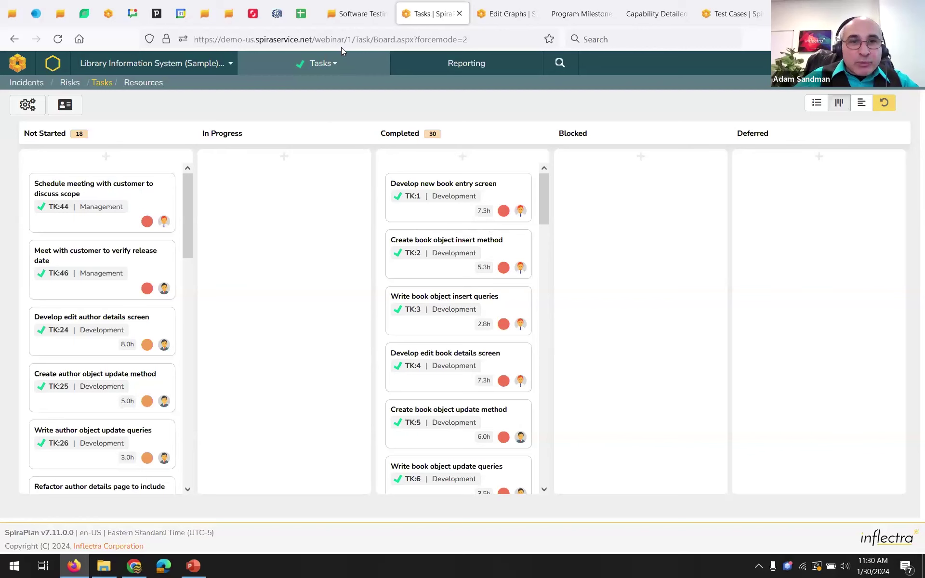
Open the product's incidents and display them in the board view
{"action": "left_click", "coordinate": [334, 62]}
{"action": "left_click", "coordinate": [289, 370]}
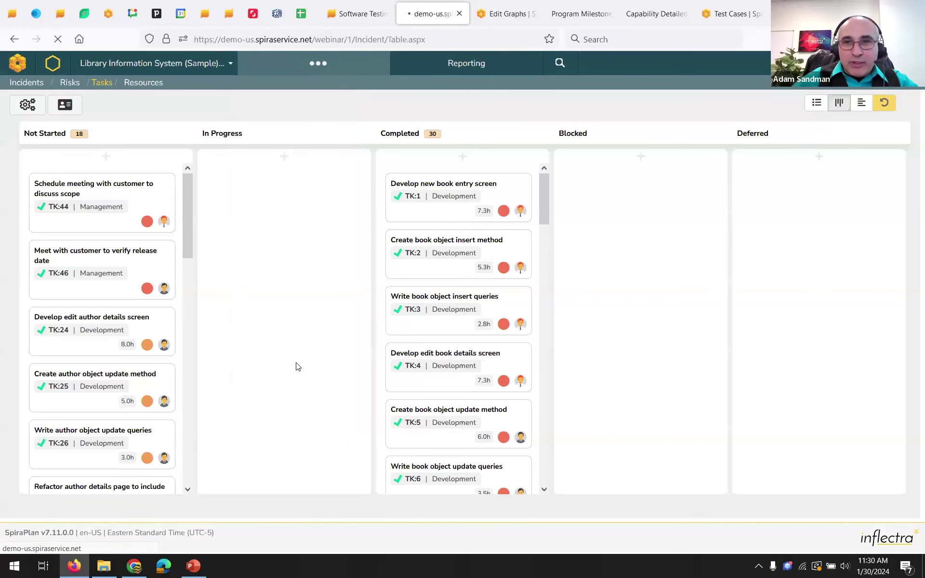
{"action": "left_click", "coordinate": [907, 129]}
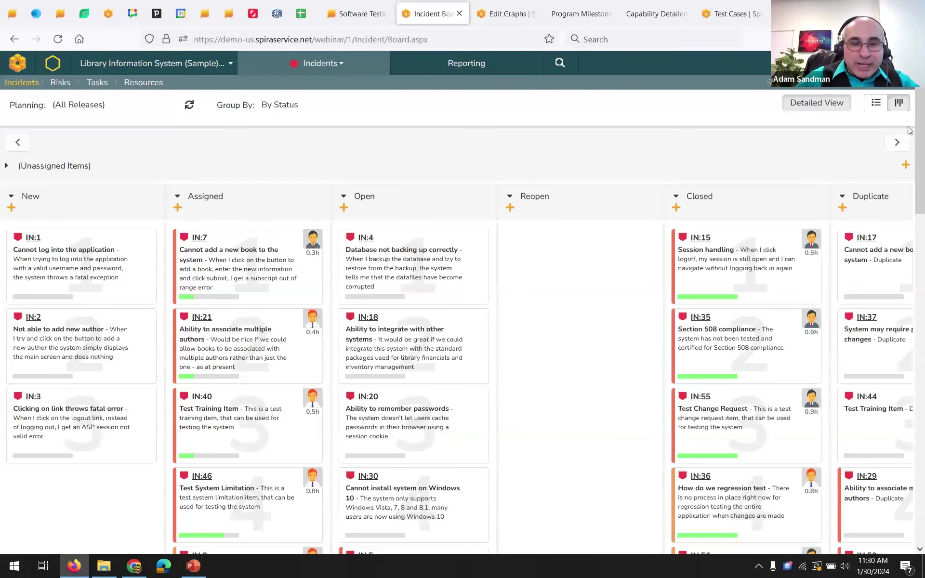
Open the product's requirements and display them in the board view
{"action": "left_click", "coordinate": [322, 63]}
{"action": "left_click", "coordinate": [309, 109]}
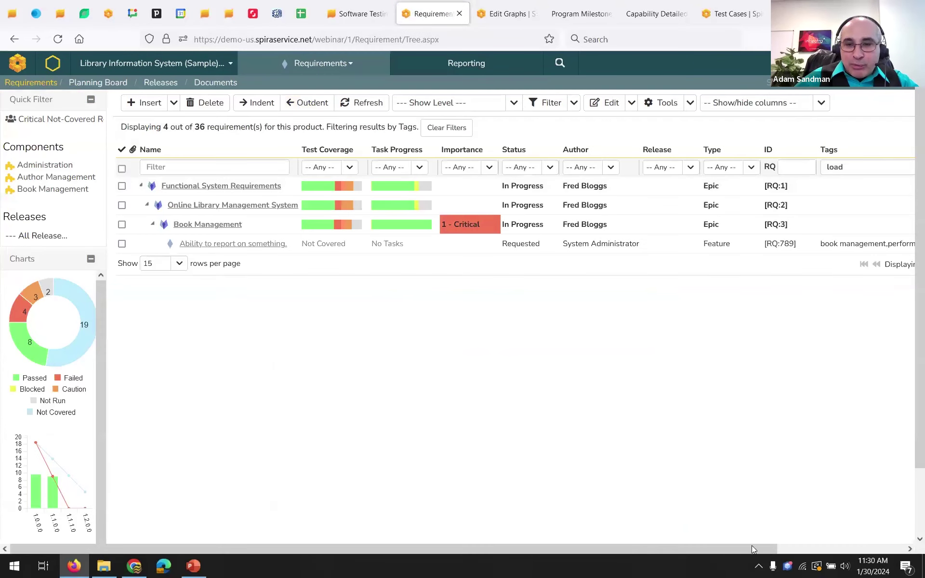
{"action": "left_click", "coordinate": [910, 548]}
{"action": "left_click", "coordinate": [910, 548]}
{"action": "left_click", "coordinate": [852, 126]}
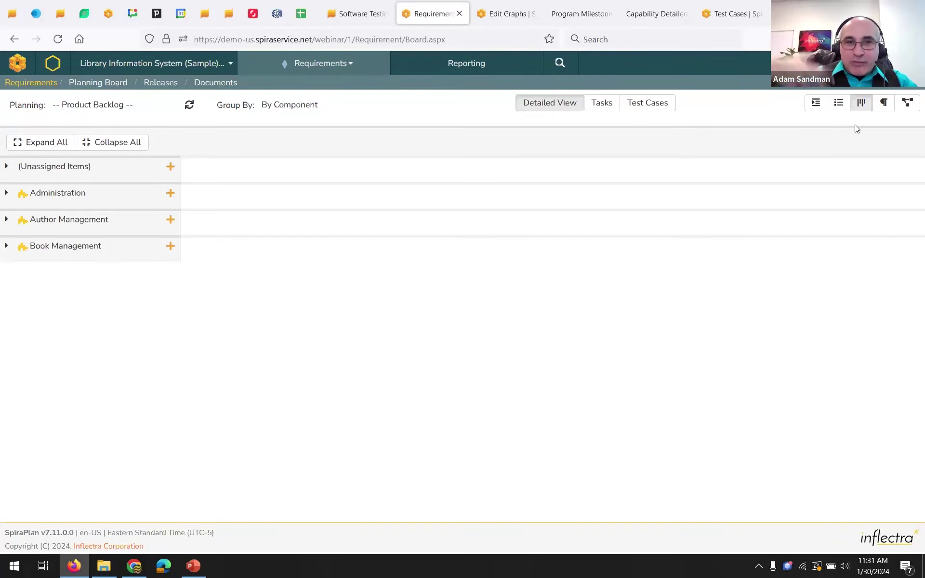
Switch the workspace to the Customer Experience program and list its available artifacts
{"action": "left_click", "coordinate": [213, 66]}
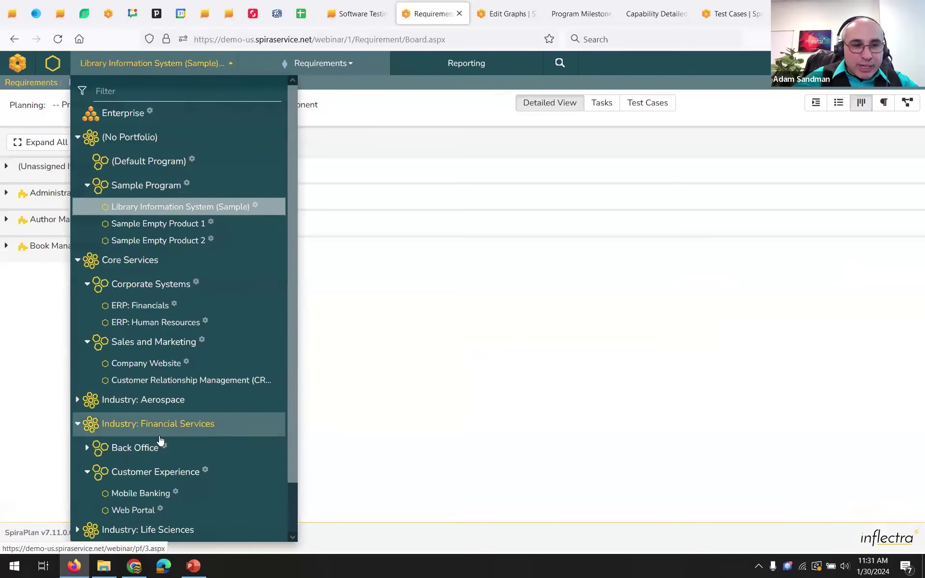
{"action": "left_click", "coordinate": [155, 472]}
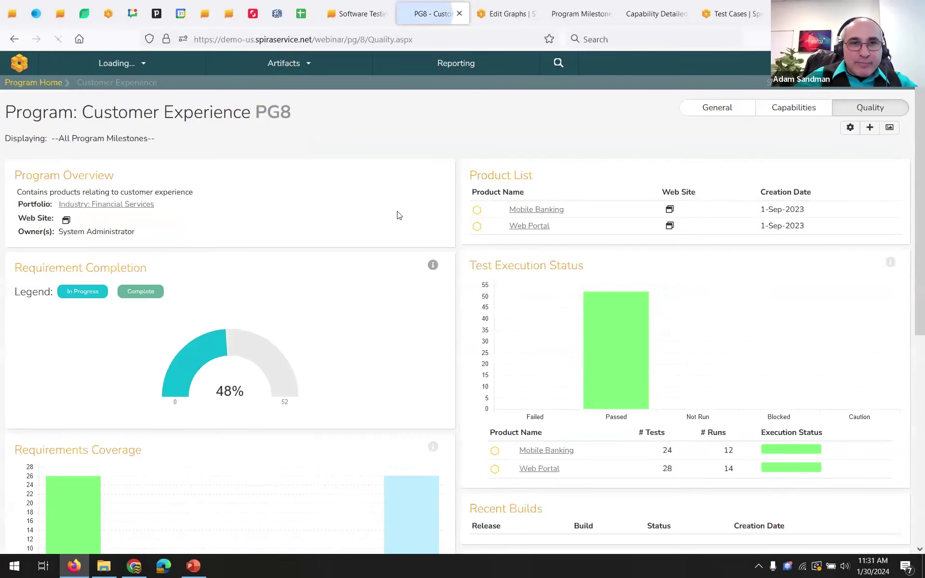
{"action": "left_click", "coordinate": [320, 64]}
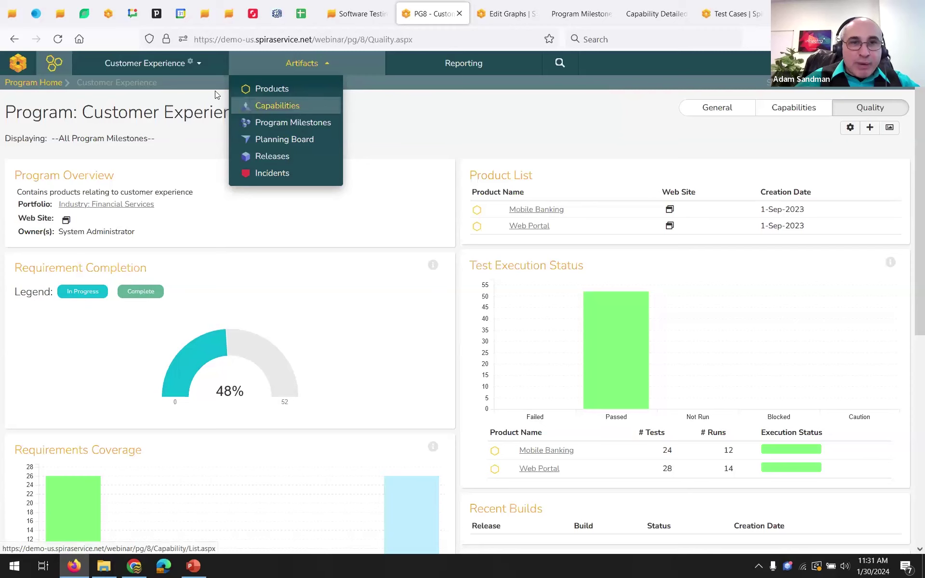
Return to the Library Information System planning board and set its rows to By Priority, keeping Product Backlog and columns By Status
{"action": "right_click", "coordinate": [16, 42]}
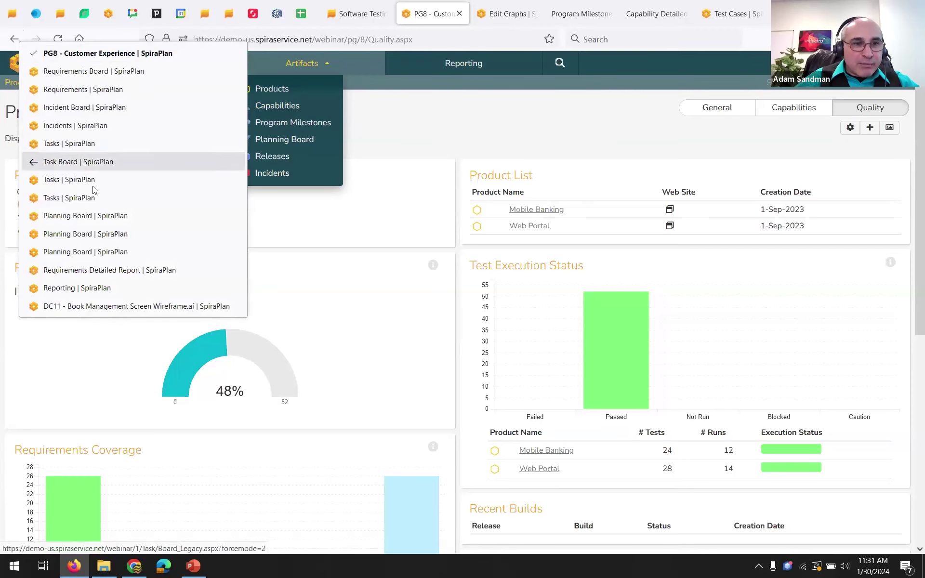
{"action": "left_click", "coordinate": [99, 215]}
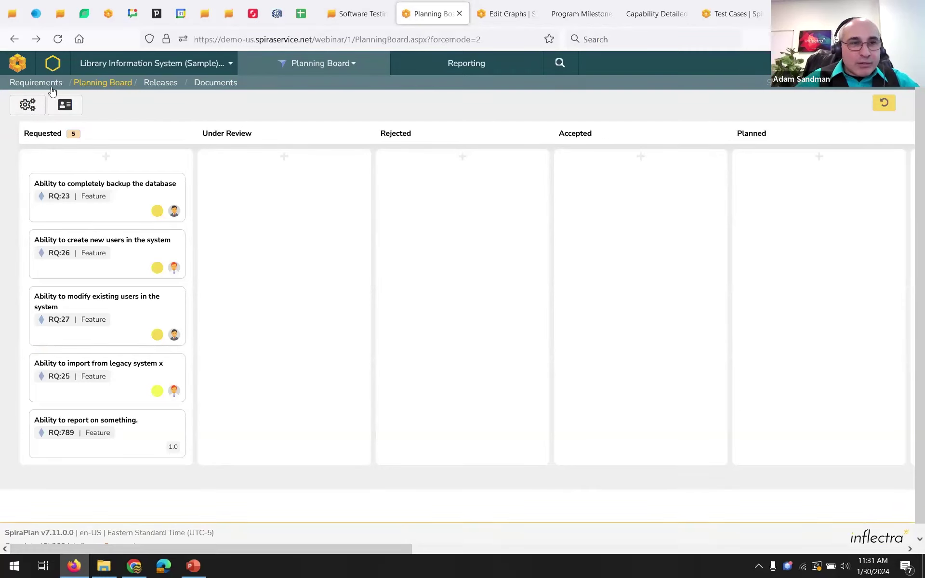
{"action": "left_click", "coordinate": [28, 106]}
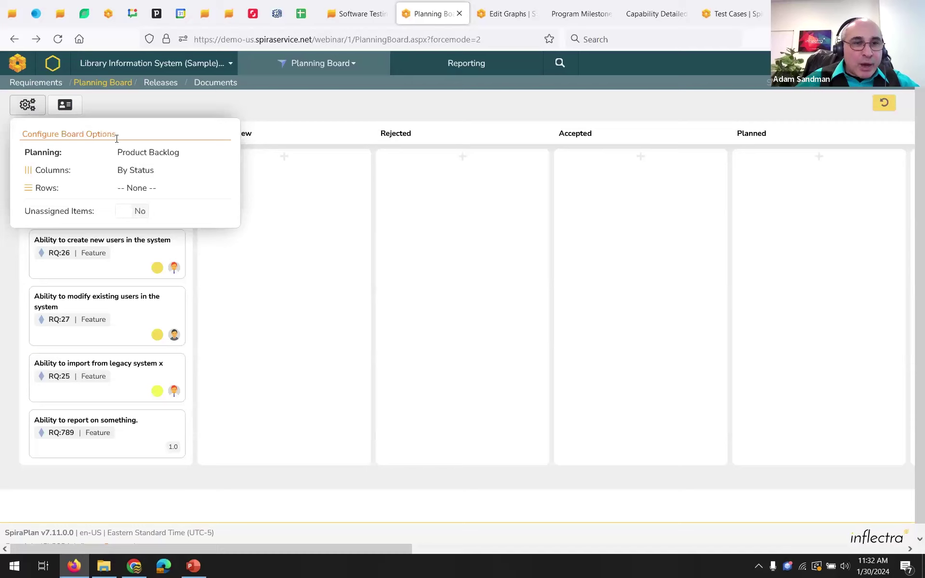
{"action": "left_click", "coordinate": [148, 152]}
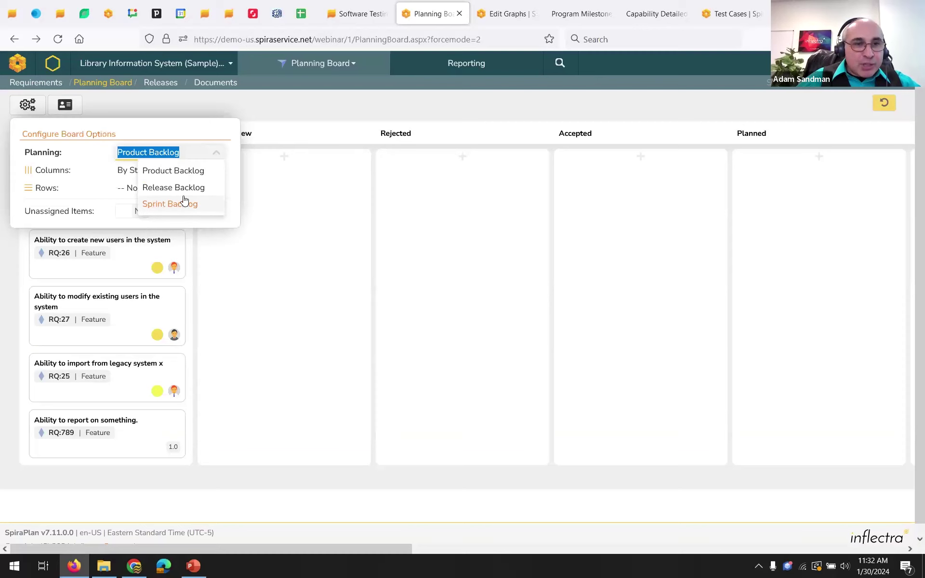
{"action": "left_click", "coordinate": [133, 170]}
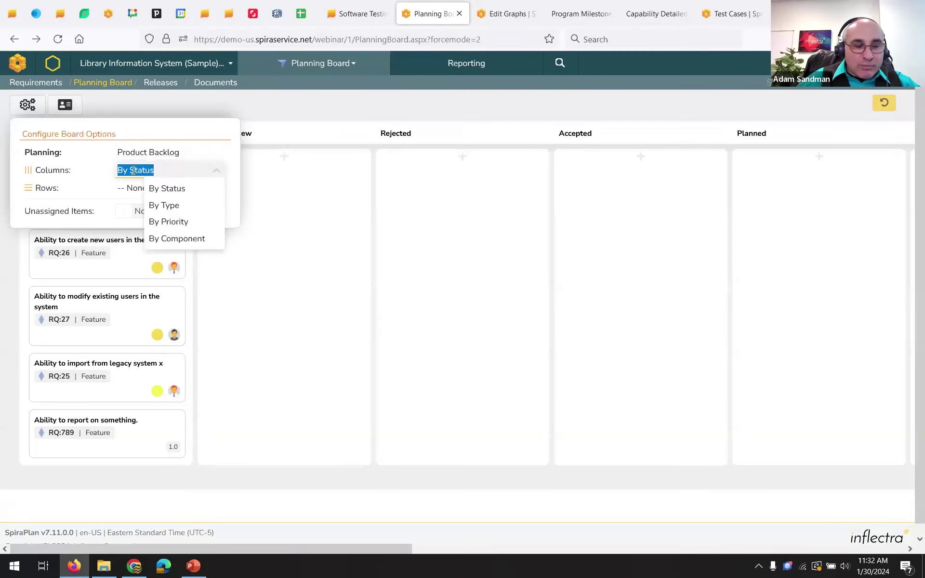
{"action": "left_click", "coordinate": [125, 188]}
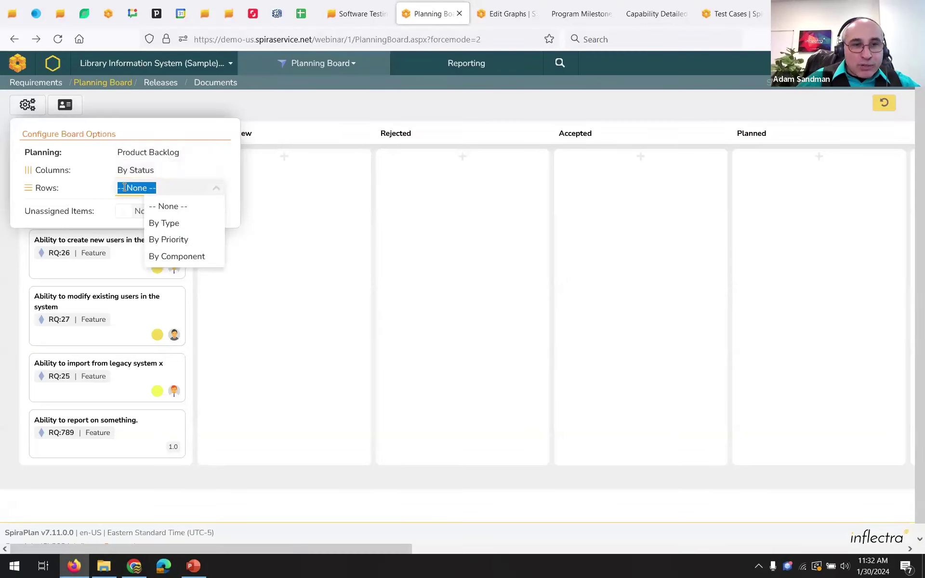
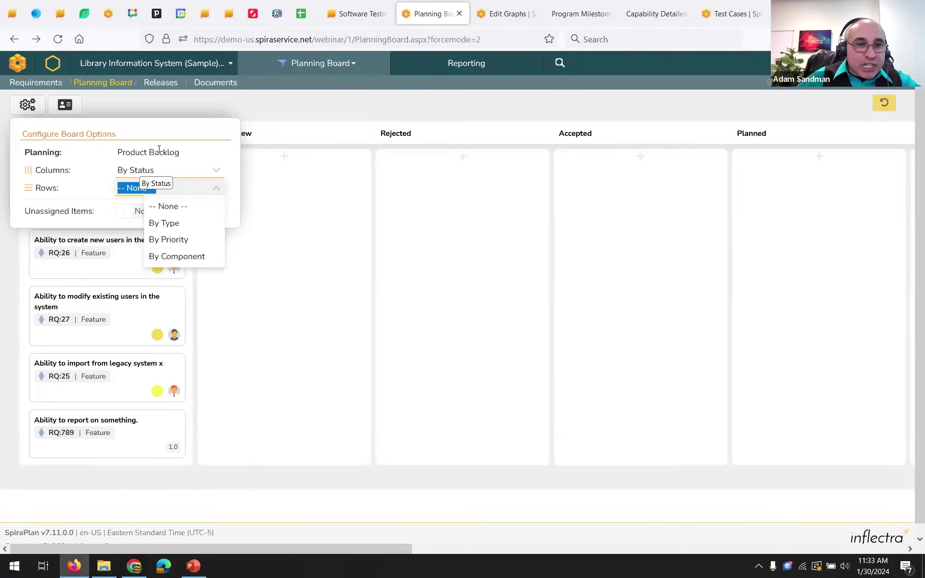
{"action": "left_click", "coordinate": [182, 241]}
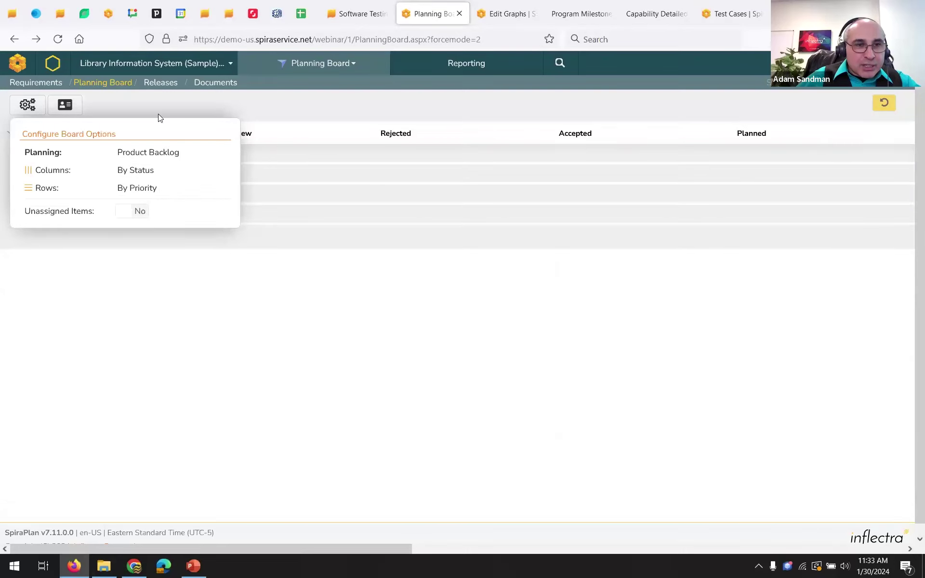
{"action": "left_click", "coordinate": [28, 105]}
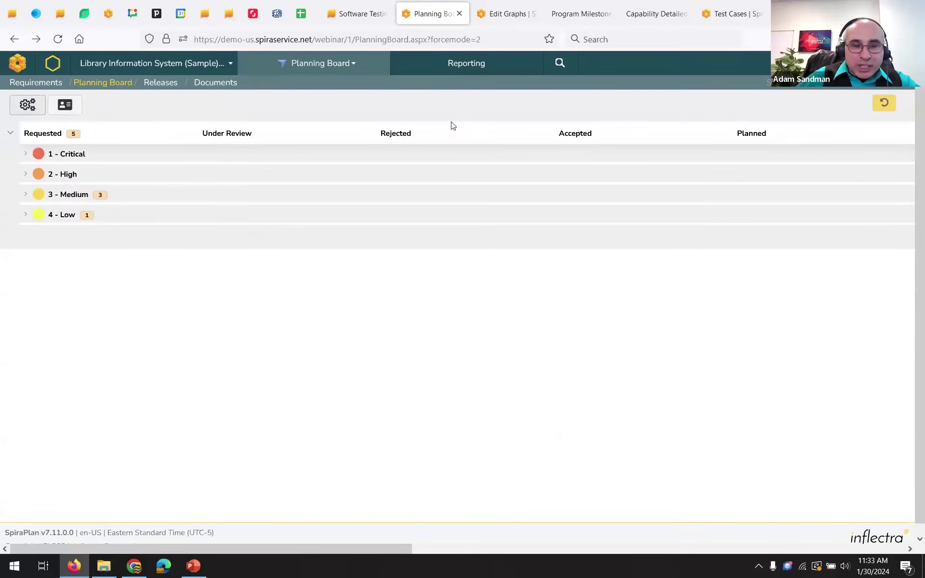
Expand the Critical, High, Medium and Low priority rows on the planning board
{"action": "left_click", "coordinate": [26, 175]}
{"action": "left_click", "coordinate": [27, 156]}
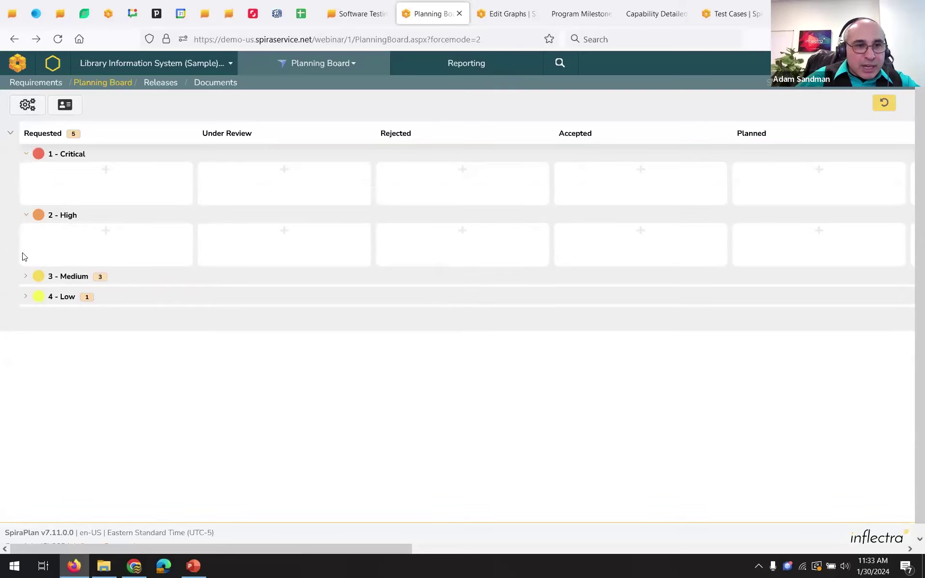
{"action": "left_click", "coordinate": [29, 276]}
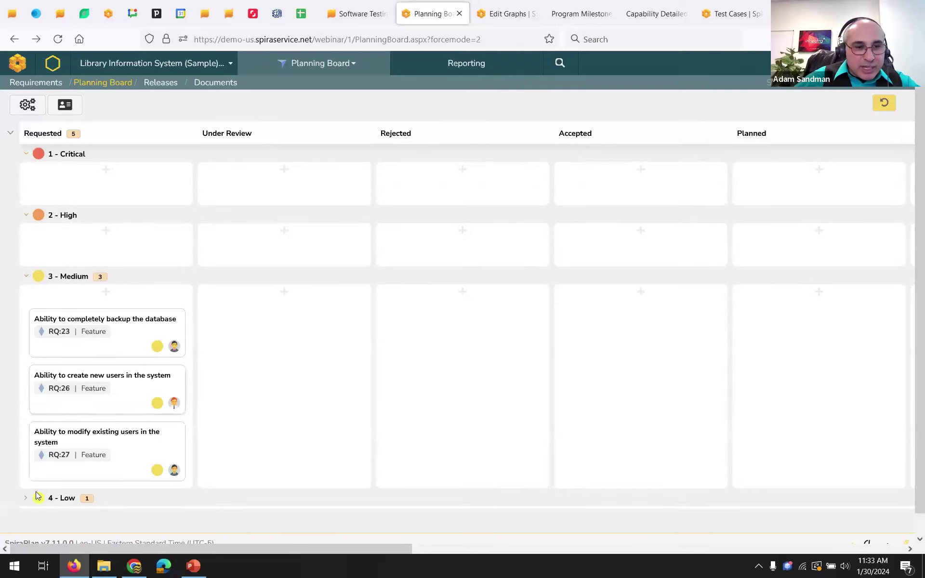
{"action": "left_click", "coordinate": [26, 499]}
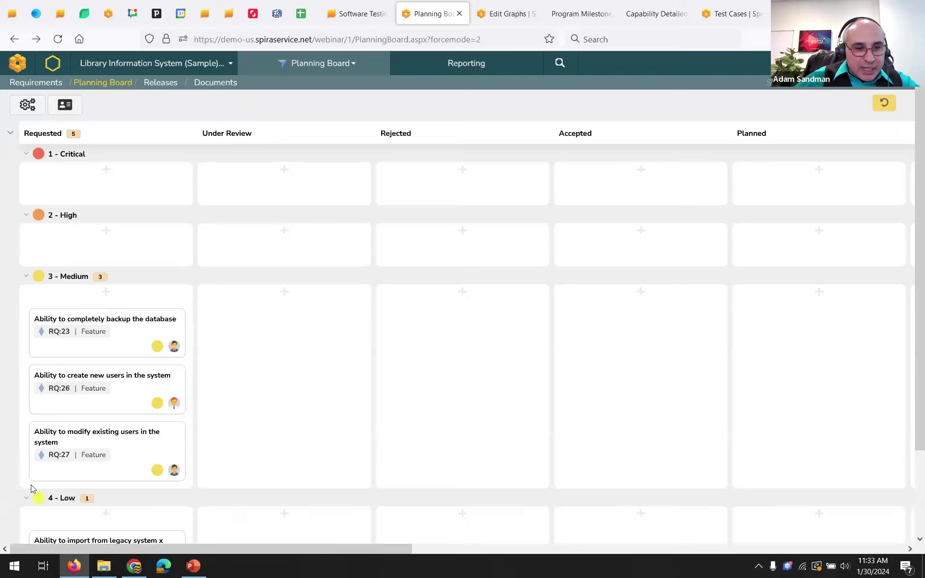
Collapse the 1 - Critical and 2 - High rows on the planning board
{"action": "left_click", "coordinate": [27, 155]}
{"action": "left_click", "coordinate": [26, 176]}
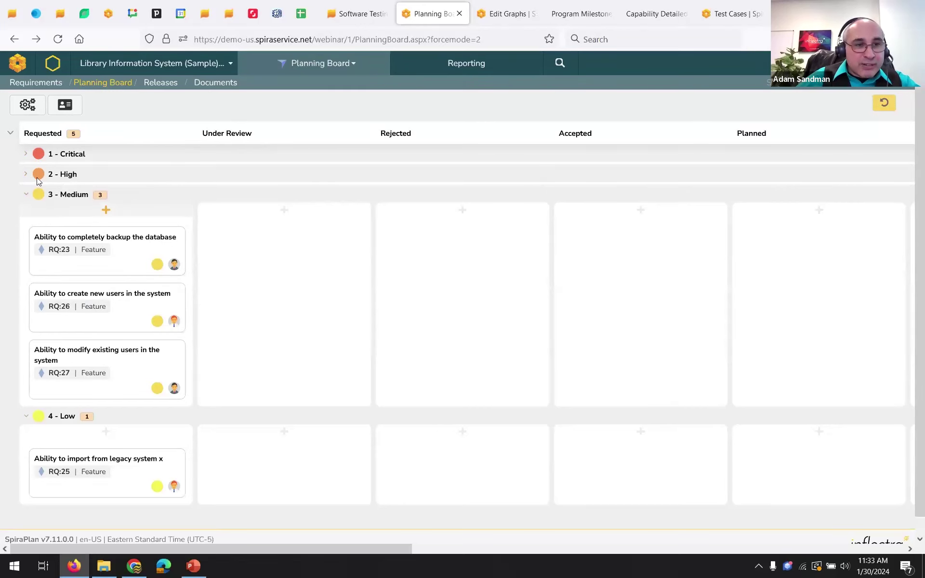
{"action": "left_click", "coordinate": [26, 155]}
{"action": "left_click", "coordinate": [26, 155]}
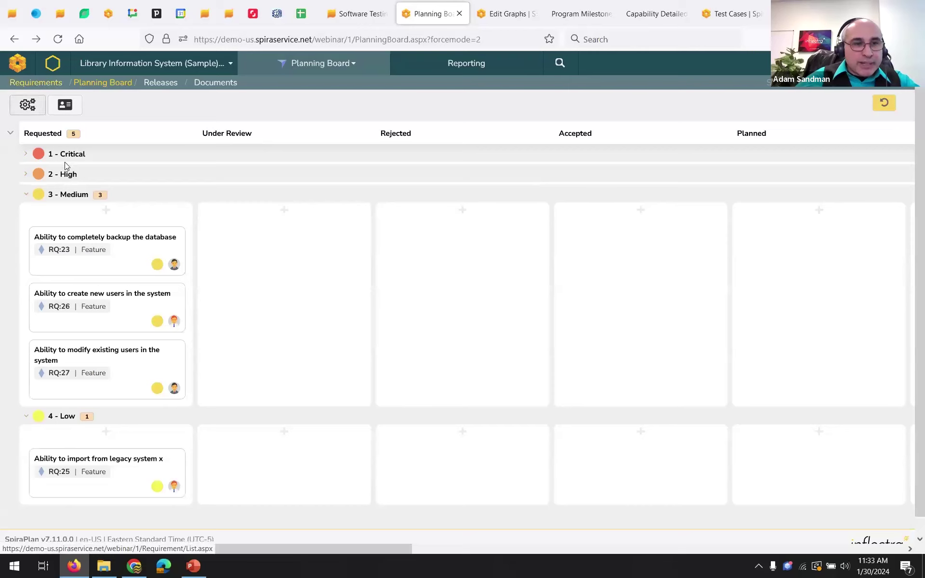
Expand the High and Critical rows, then move requirement RQ:23 into 2 - High and RQ:26 into 1 - Critical under Requested
{"action": "left_click", "coordinate": [26, 174]}
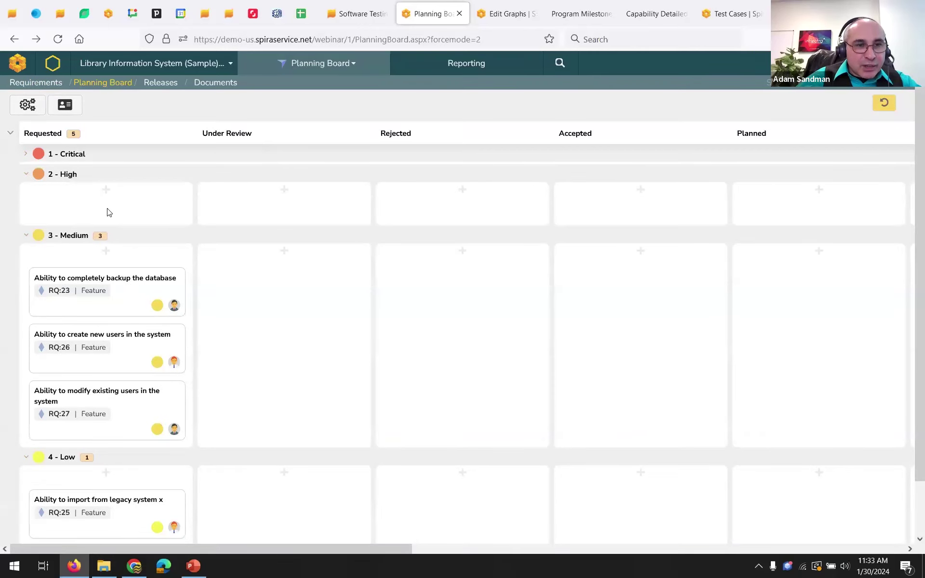
{"action": "left_click_drag", "start_coordinate": [135, 290], "coordinate": [137, 213]}
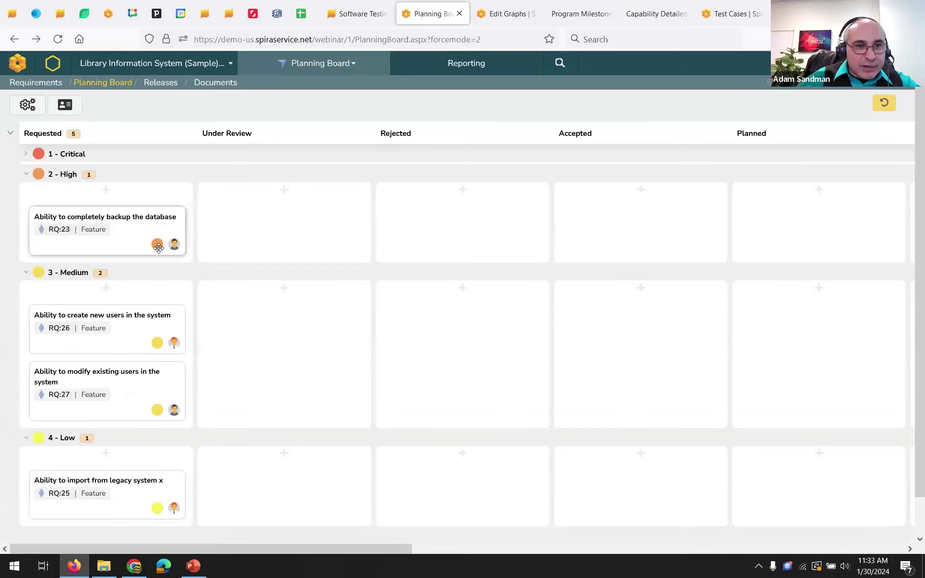
{"action": "left_click", "coordinate": [26, 154]}
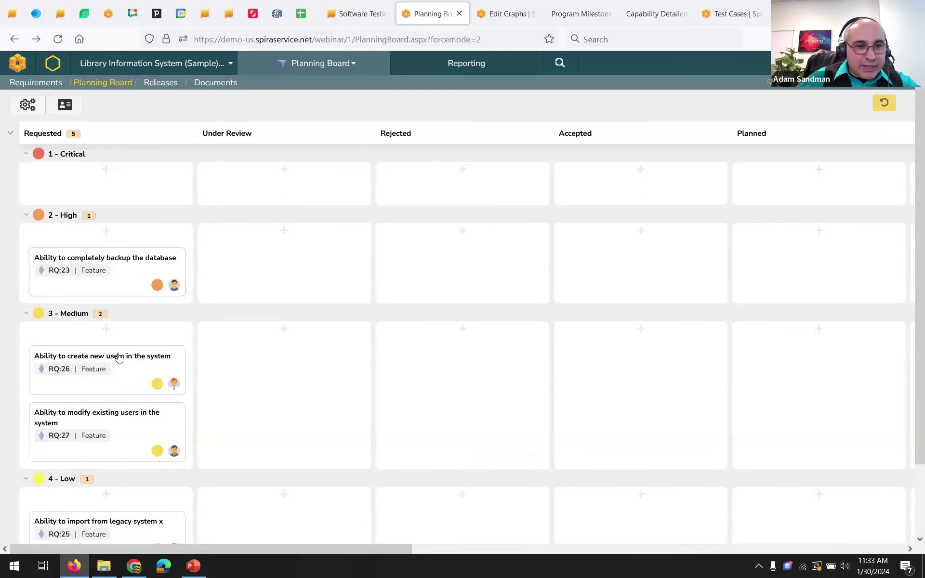
{"action": "left_click_drag", "start_coordinate": [123, 379], "coordinate": [140, 202]}
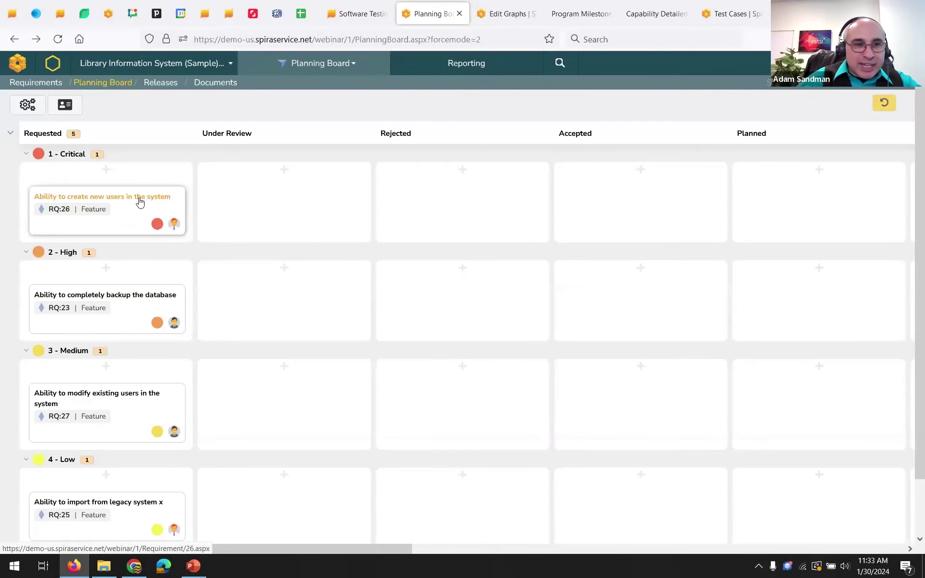
Review the fields of requirement RQ:26 in its edit dialog and close it without saving
{"action": "left_click", "coordinate": [135, 201]}
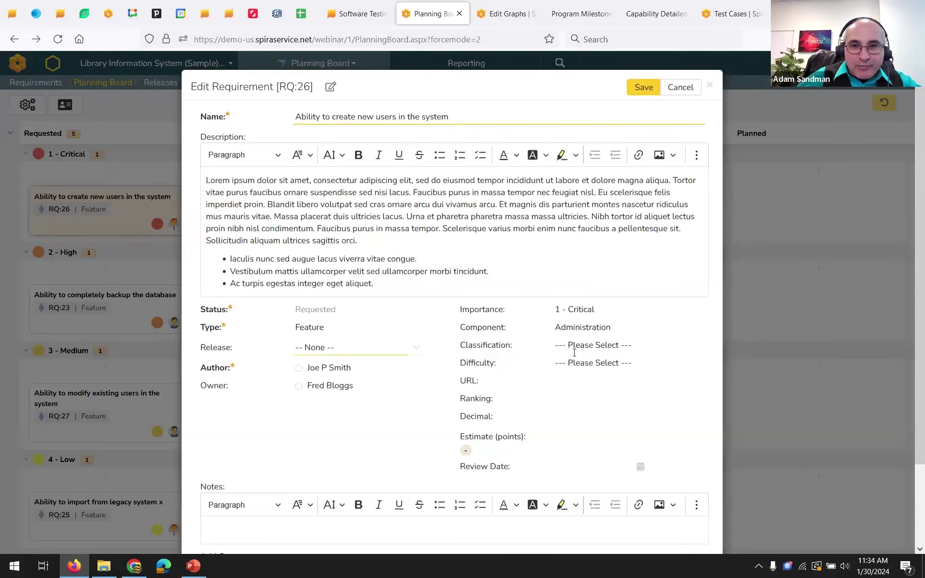
{"action": "scroll", "coordinate": [480, 315], "scroll_direction": "down", "scroll_amount": 2}
{"action": "scroll", "coordinate": [480, 316], "scroll_direction": "up", "scroll_amount": 2}
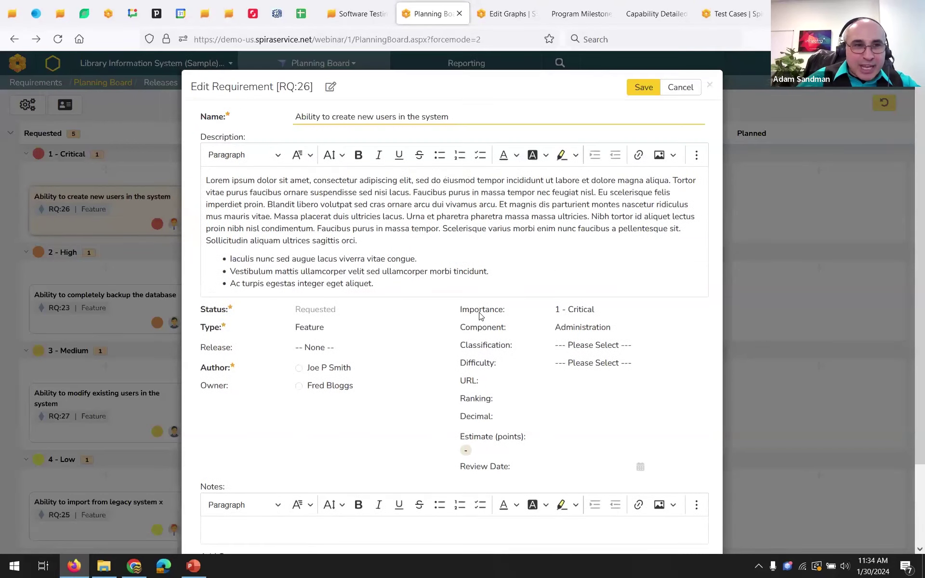
{"action": "key", "text": "Escape"}
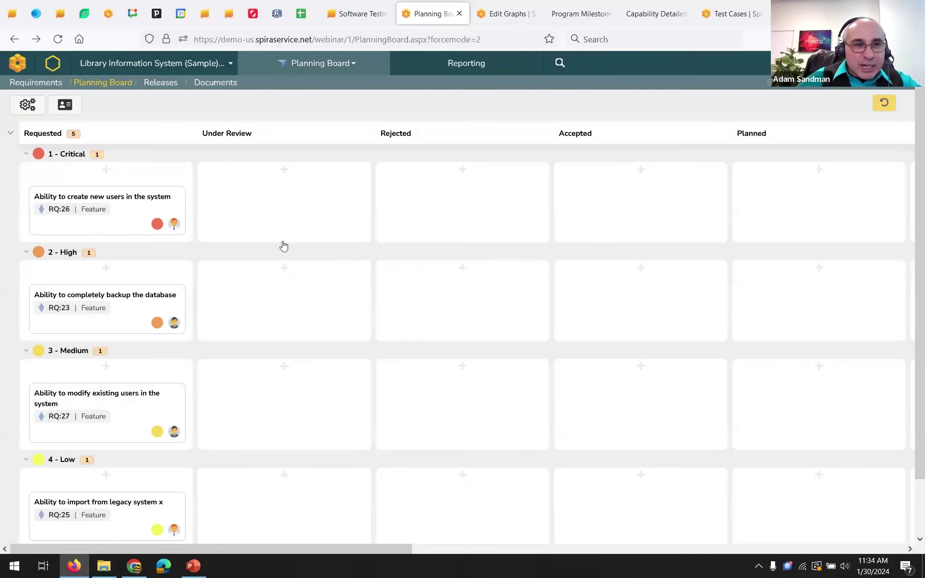
Open the full details page of requirement RQ:26 in a separate browser tab from its edit dialog
{"action": "left_click", "coordinate": [140, 202]}
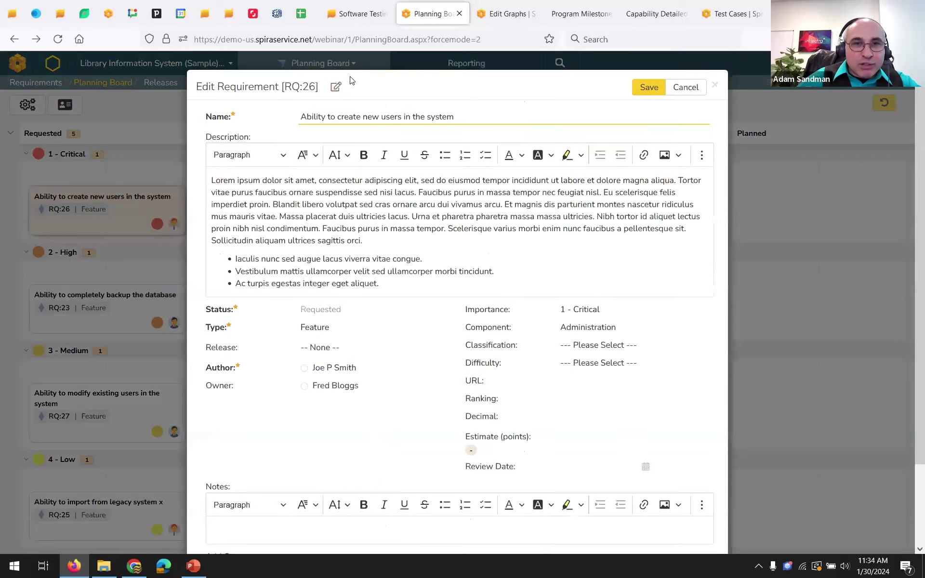
{"action": "left_click", "coordinate": [337, 88]}
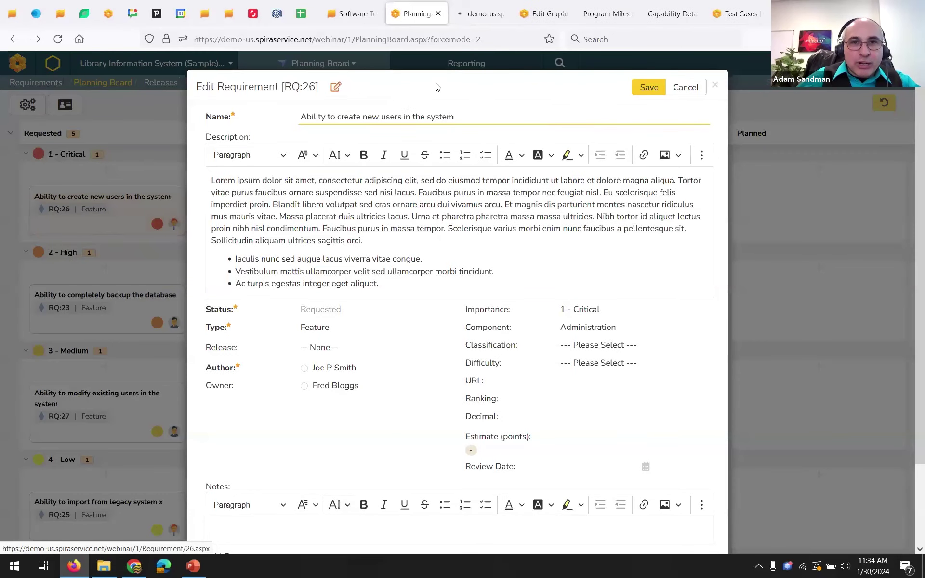
{"action": "left_click", "coordinate": [475, 11]}
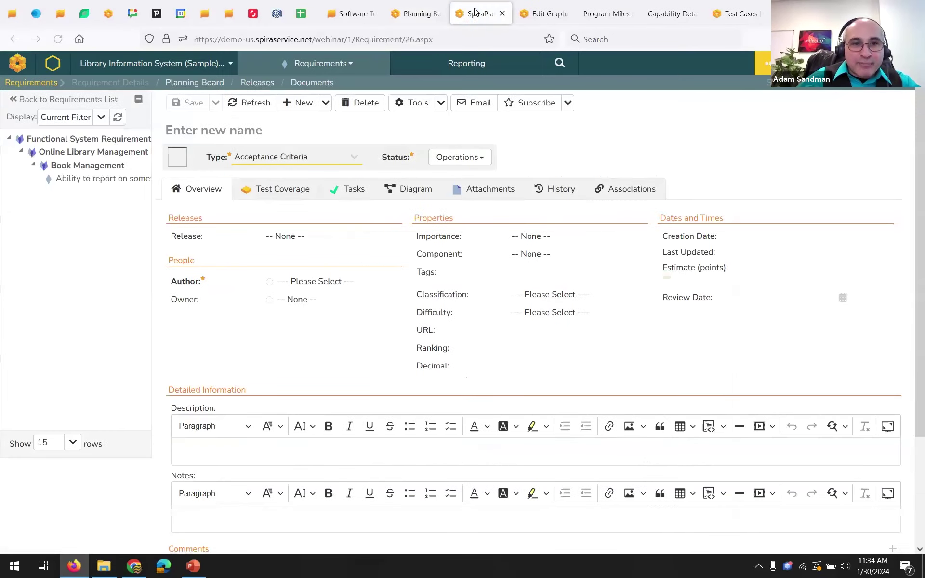
Look through requirement RQ:26's tasks, overview and test coverage, then close its details page and return to the planning board
{"action": "left_click", "coordinate": [362, 198]}
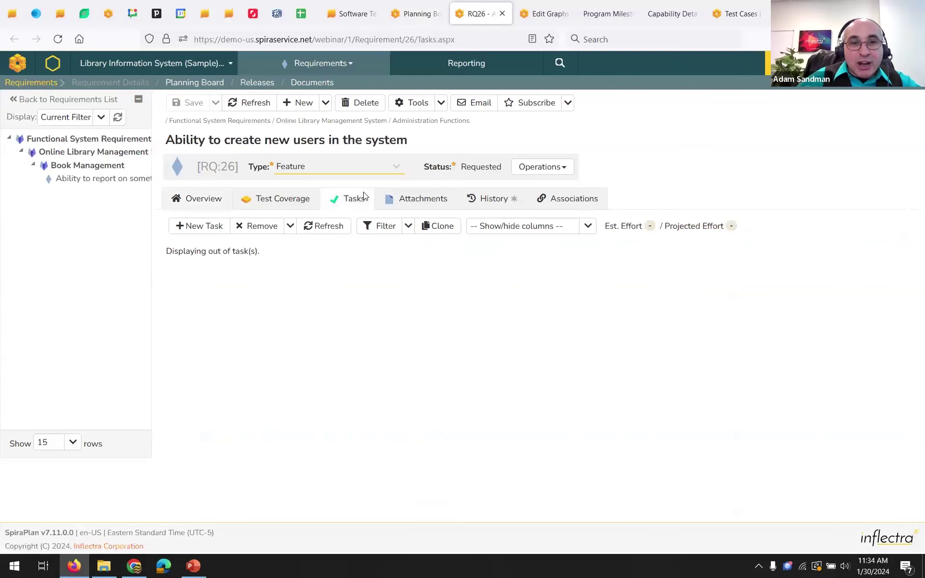
{"action": "left_click", "coordinate": [191, 202]}
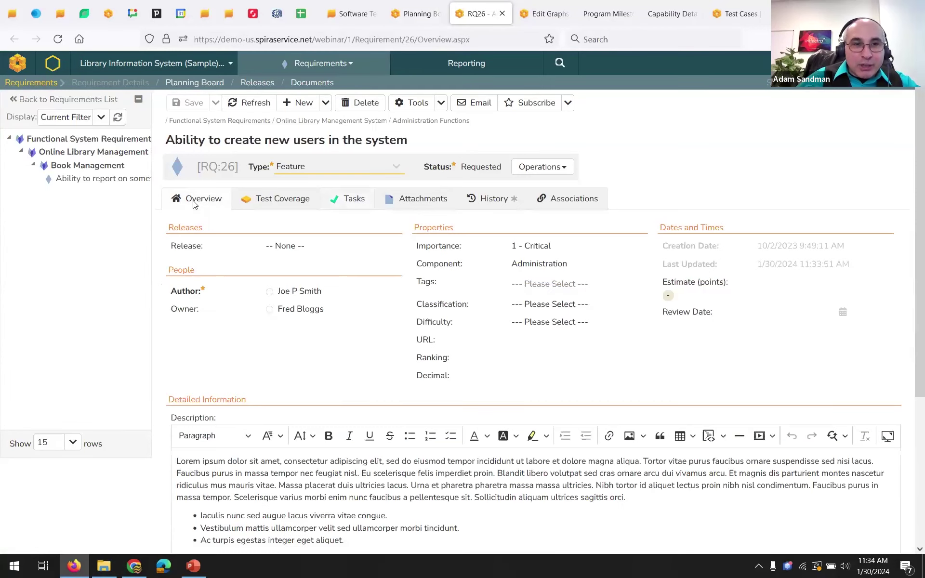
{"action": "left_click", "coordinate": [280, 199]}
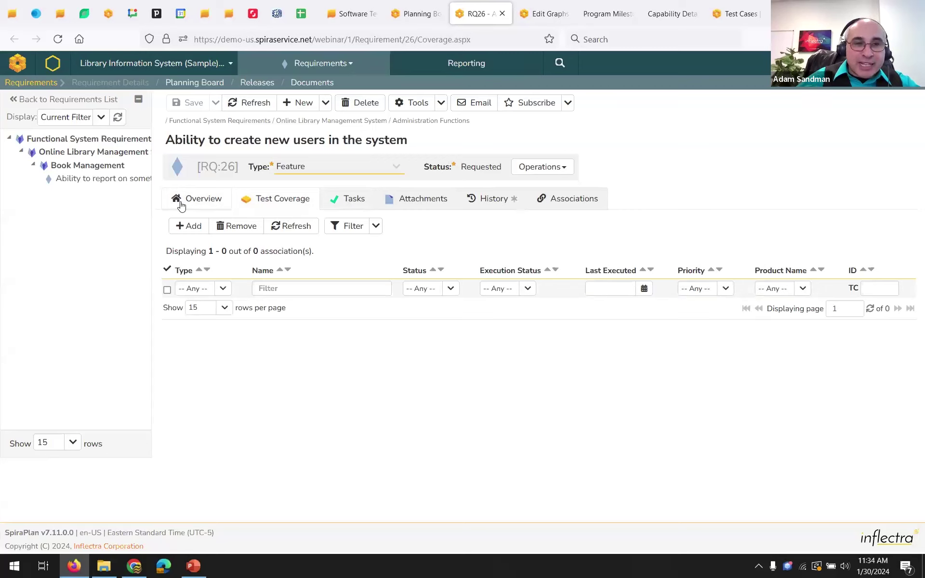
{"action": "left_click", "coordinate": [502, 15]}
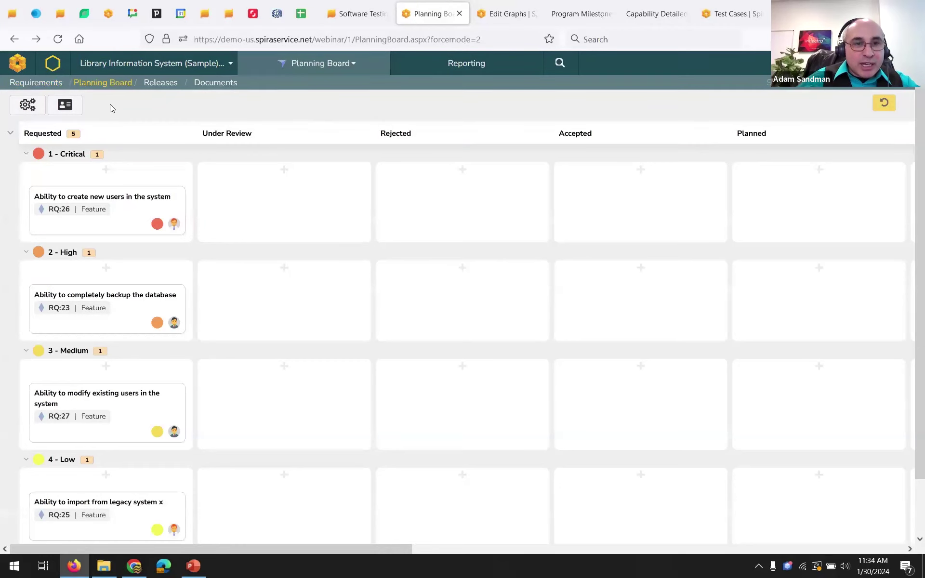
Group the product backlog board's columns by component and set its rows to None
{"action": "left_click", "coordinate": [28, 104]}
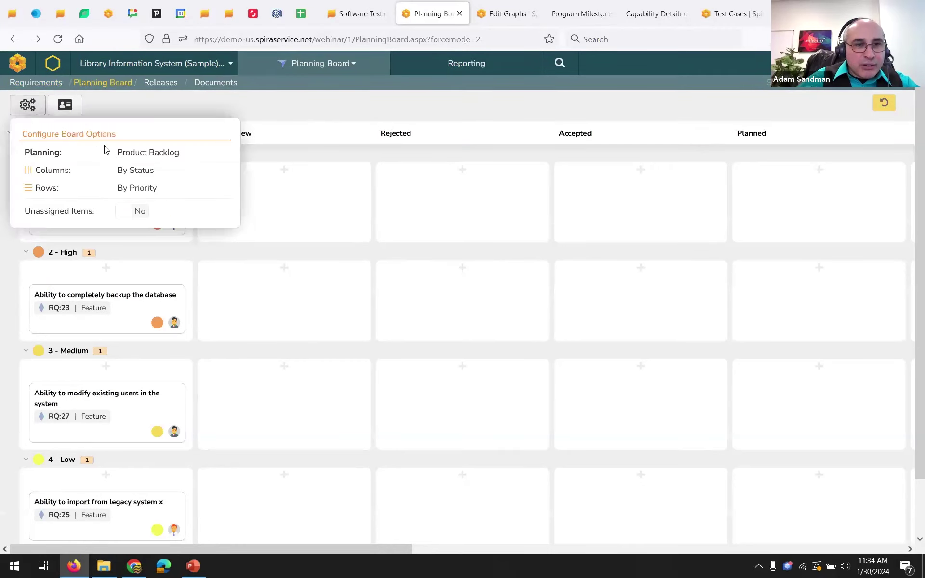
{"action": "left_click", "coordinate": [155, 171]}
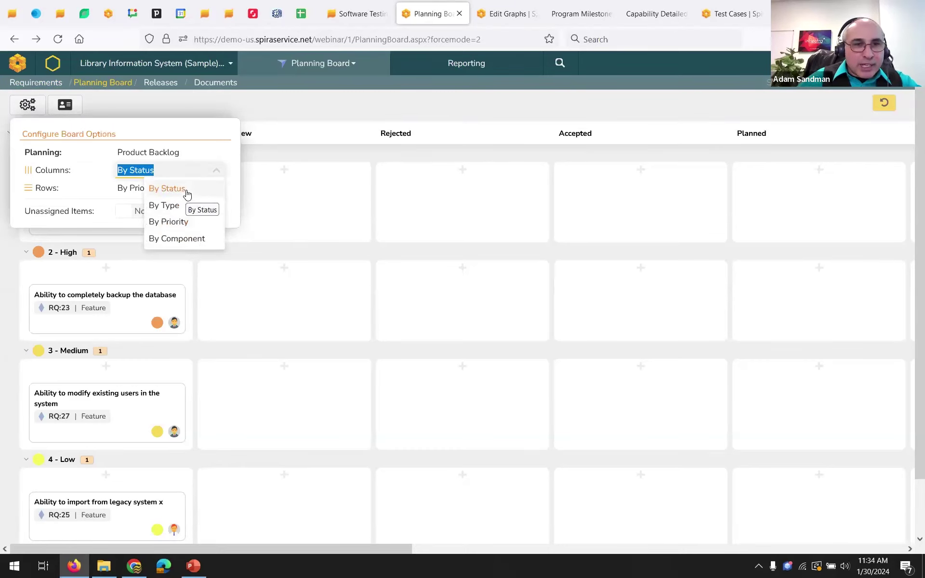
{"action": "left_click", "coordinate": [194, 239]}
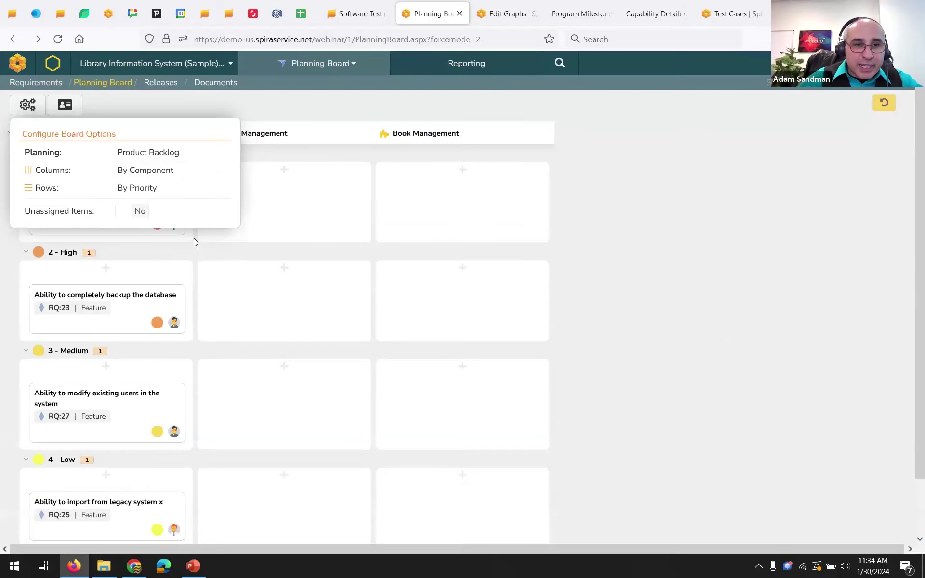
{"action": "left_click", "coordinate": [152, 187]}
{"action": "left_click", "coordinate": [179, 206]}
Group the board's columns by priority and its rows by component, and close the board options
{"action": "left_click", "coordinate": [156, 171]}
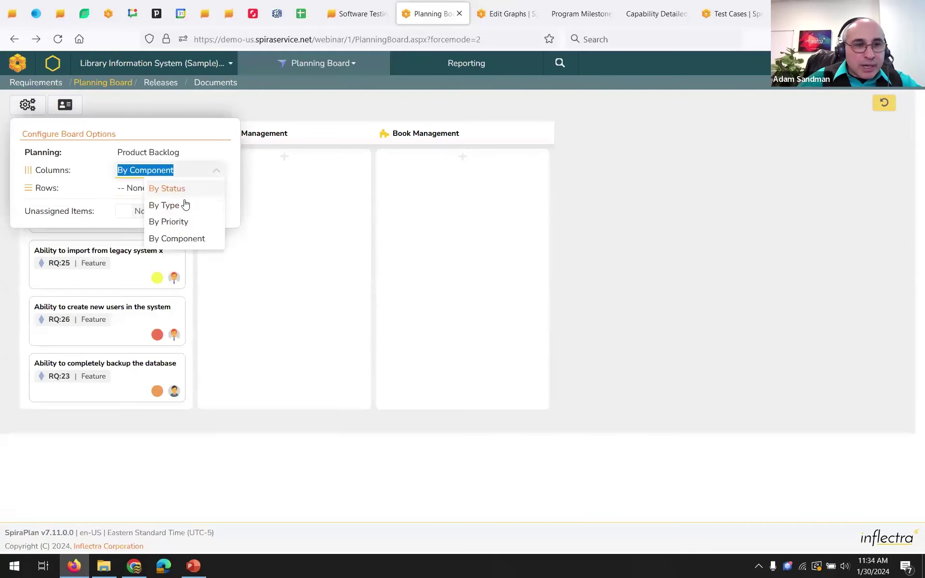
{"action": "left_click", "coordinate": [181, 221]}
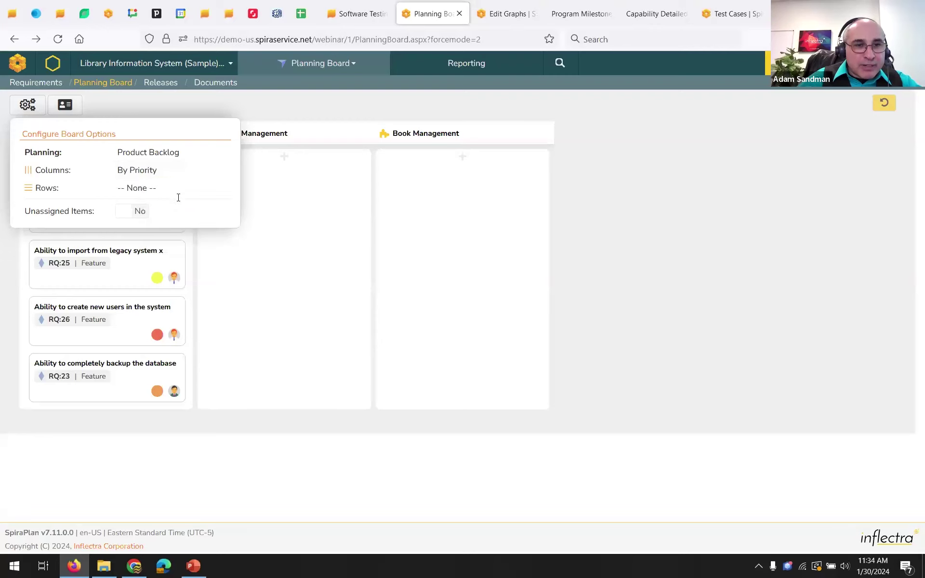
{"action": "left_click", "coordinate": [176, 191]}
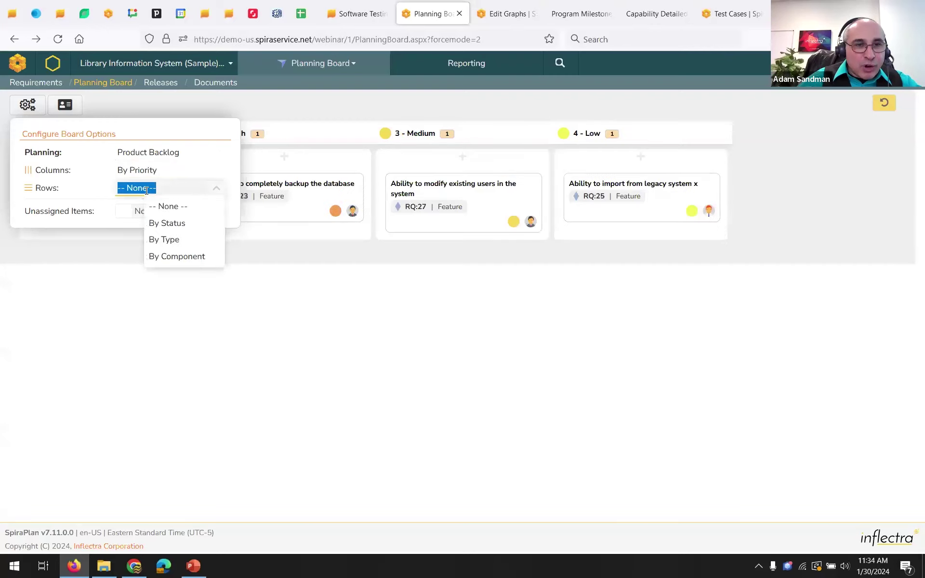
{"action": "left_click", "coordinate": [177, 255]}
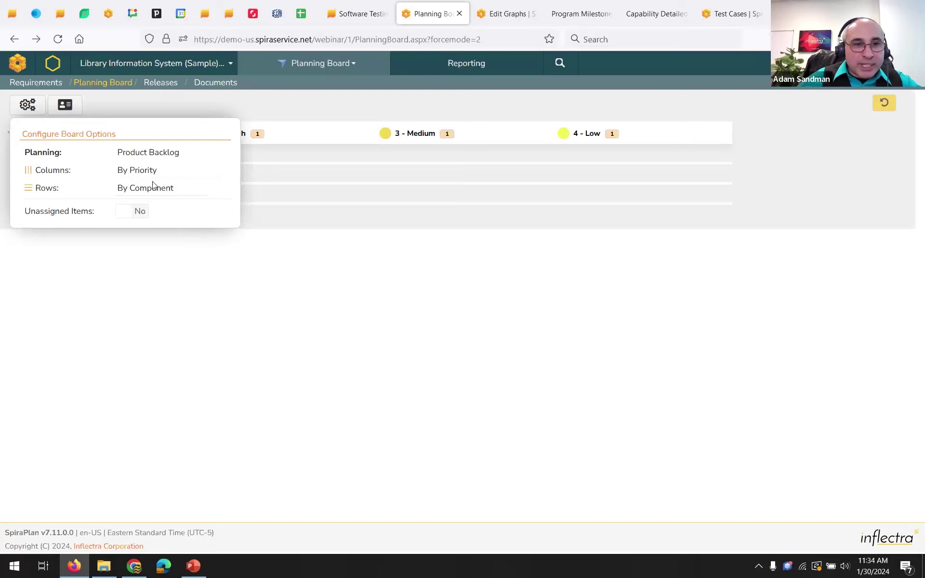
{"action": "left_click", "coordinate": [27, 104]}
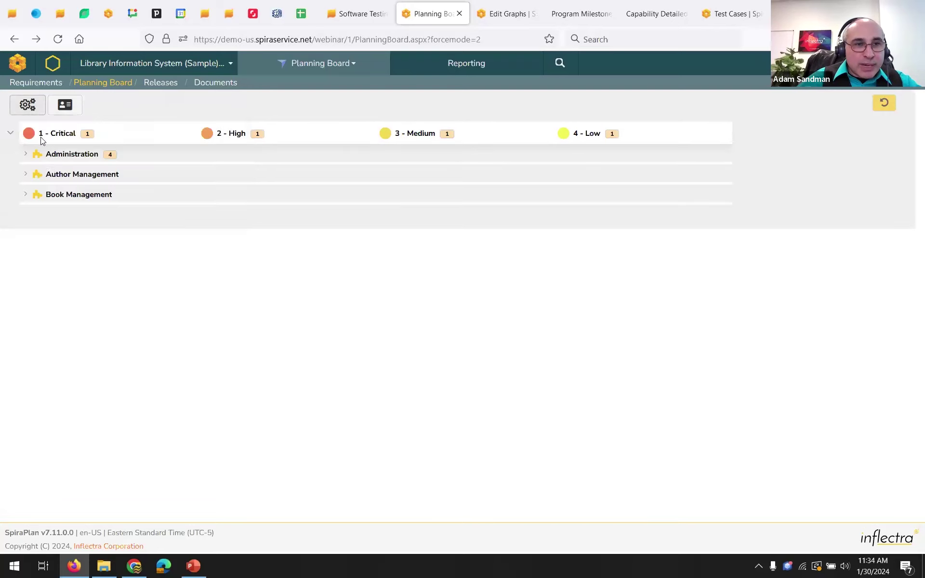
Expand the Book Management, Author Management and Administration rows on the planning board
{"action": "left_click", "coordinate": [26, 195]}
{"action": "left_click", "coordinate": [25, 175]}
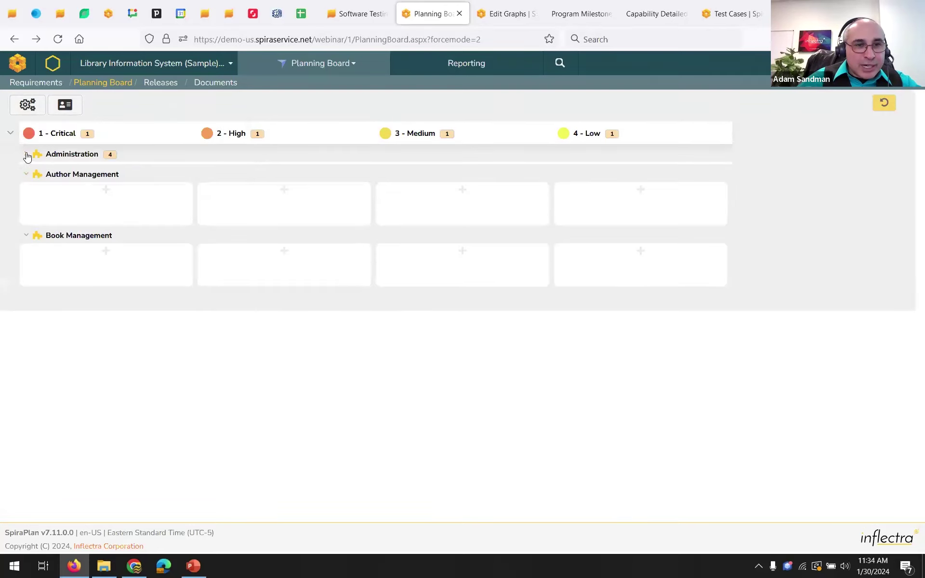
{"action": "left_click", "coordinate": [27, 155]}
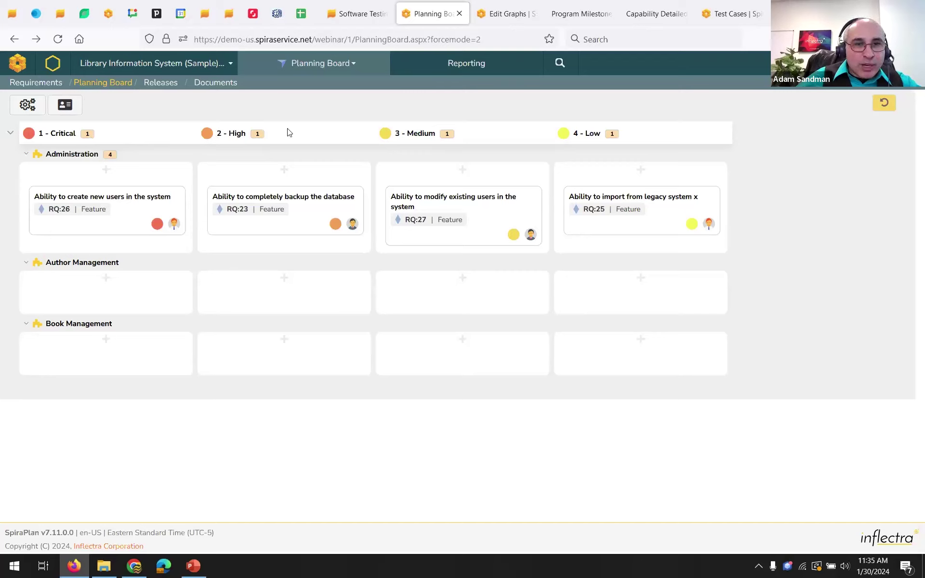
Show unassigned items on the board, hide them again, and close the board options
{"action": "left_click", "coordinate": [42, 110]}
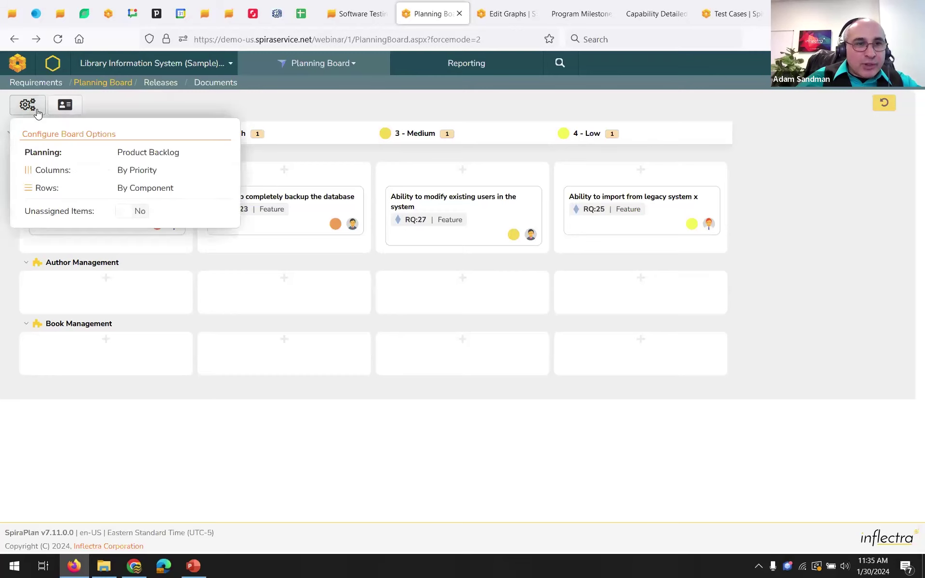
{"action": "left_click", "coordinate": [133, 212]}
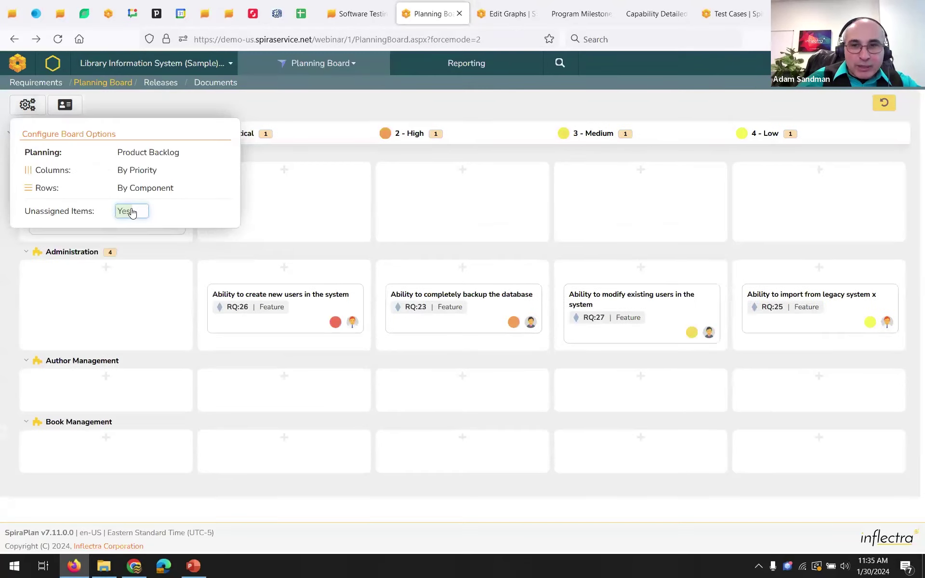
{"action": "left_click", "coordinate": [133, 212]}
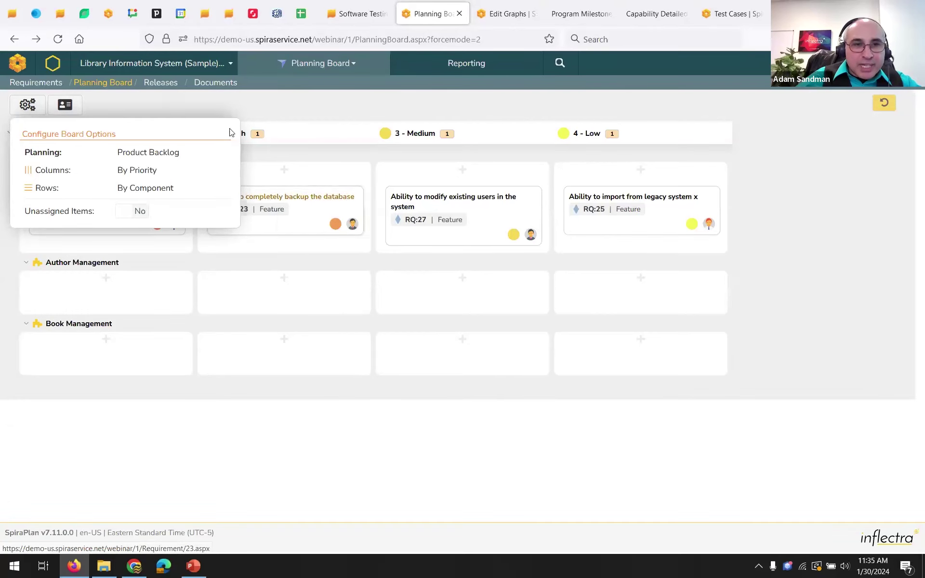
{"action": "left_click", "coordinate": [20, 114]}
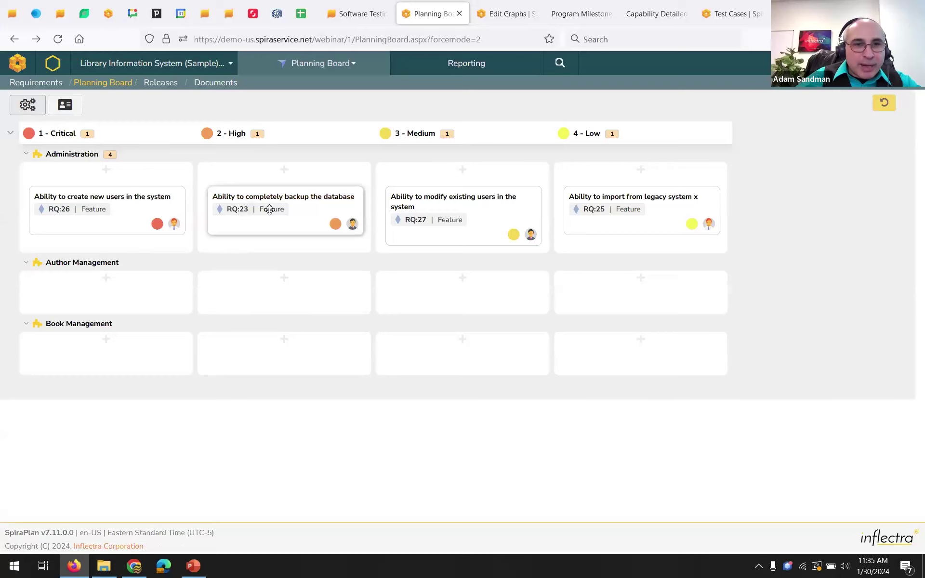
Try showing the description and the status on the cards, turning each one back off
{"action": "left_click", "coordinate": [74, 106]}
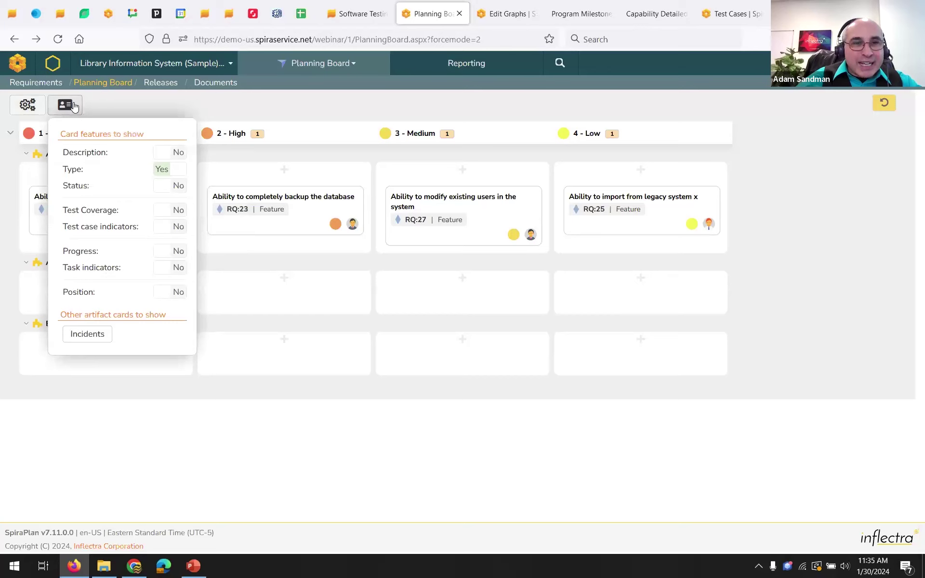
{"action": "left_click", "coordinate": [161, 153]}
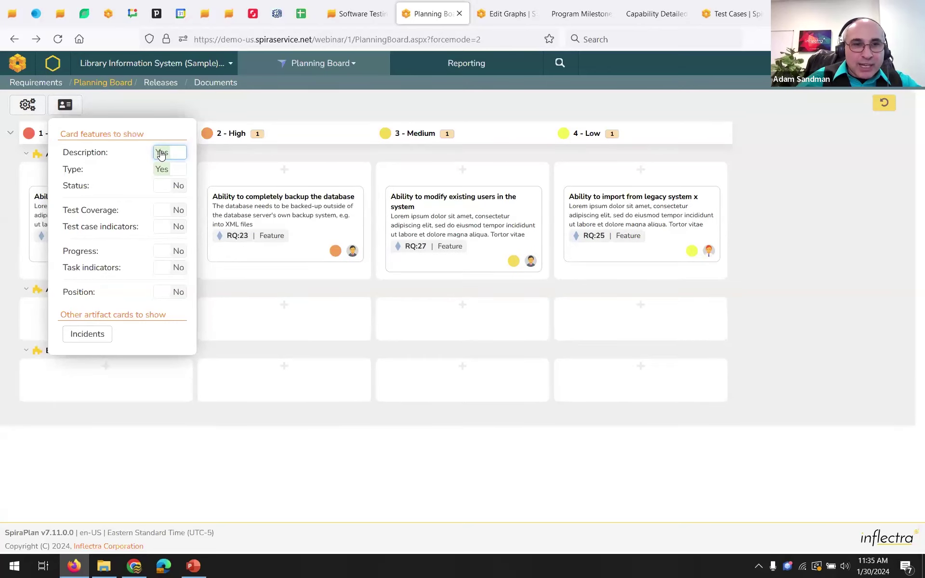
{"action": "left_click", "coordinate": [161, 153]}
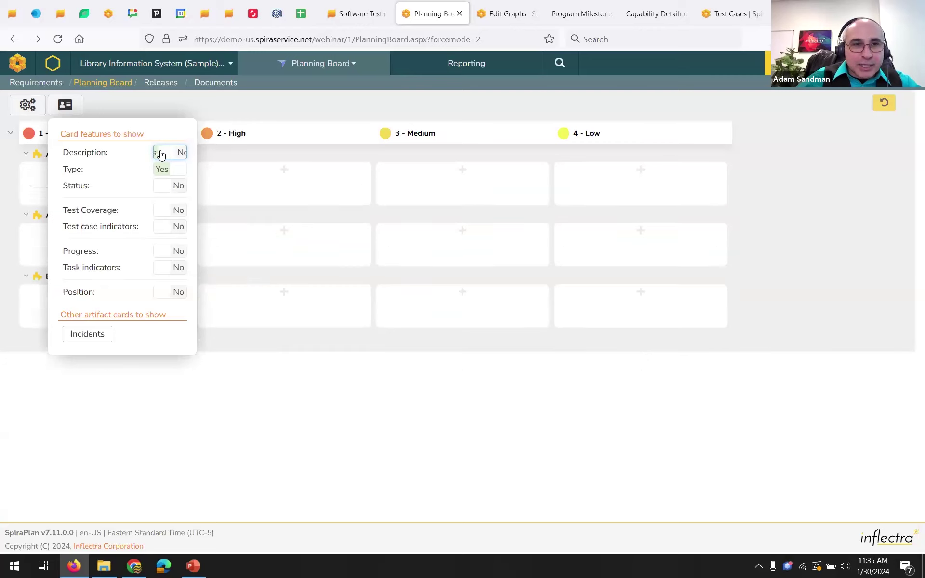
{"action": "left_click", "coordinate": [169, 191]}
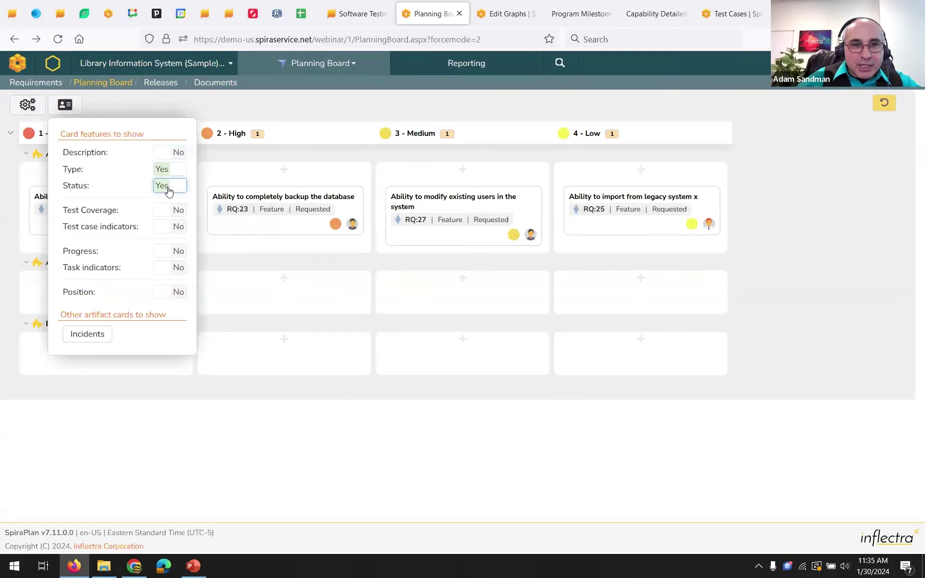
{"action": "left_click", "coordinate": [168, 191]}
Show test coverage, test case indicators, progress and task indicators on the cards, and include incident cards on the board
{"action": "left_click", "coordinate": [162, 212]}
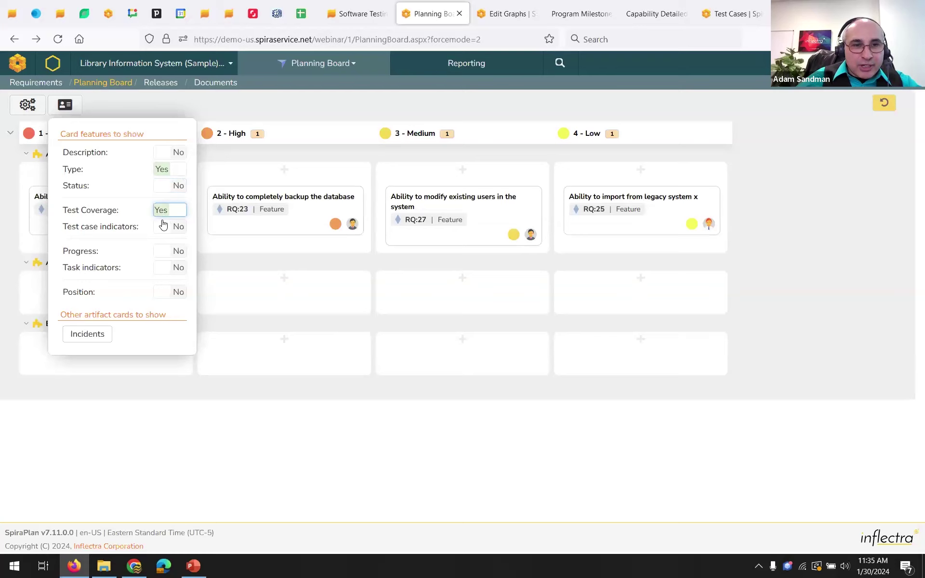
{"action": "left_click", "coordinate": [162, 252]}
{"action": "left_click", "coordinate": [162, 227]}
{"action": "left_click", "coordinate": [162, 268]}
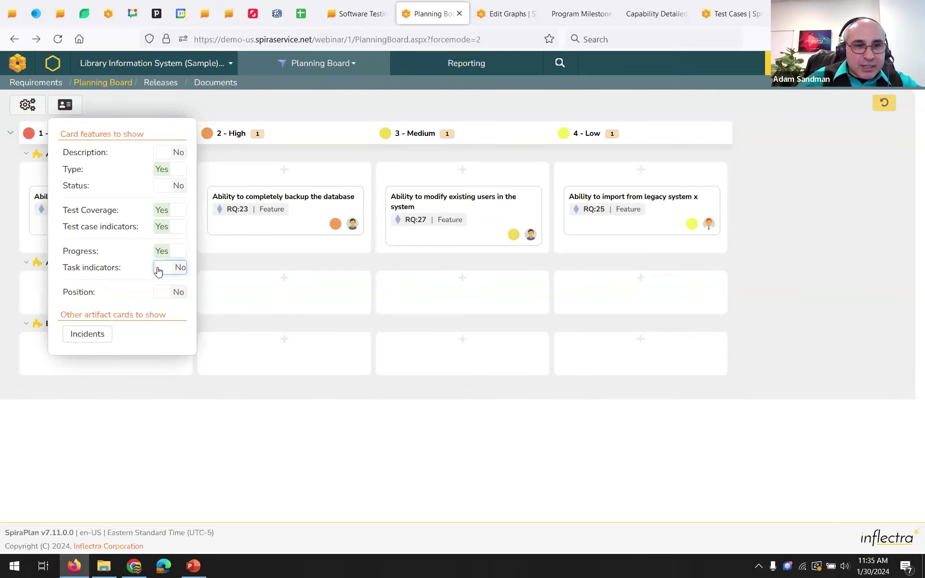
{"action": "left_click", "coordinate": [87, 336]}
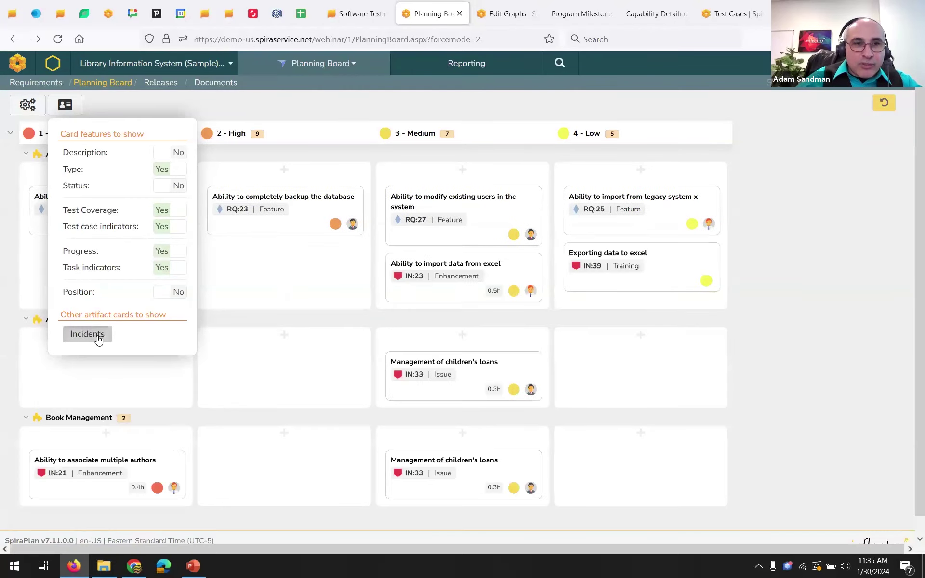
Review the row grouping choices, keeping By Component, and check the card display settings
{"action": "left_click", "coordinate": [28, 104]}
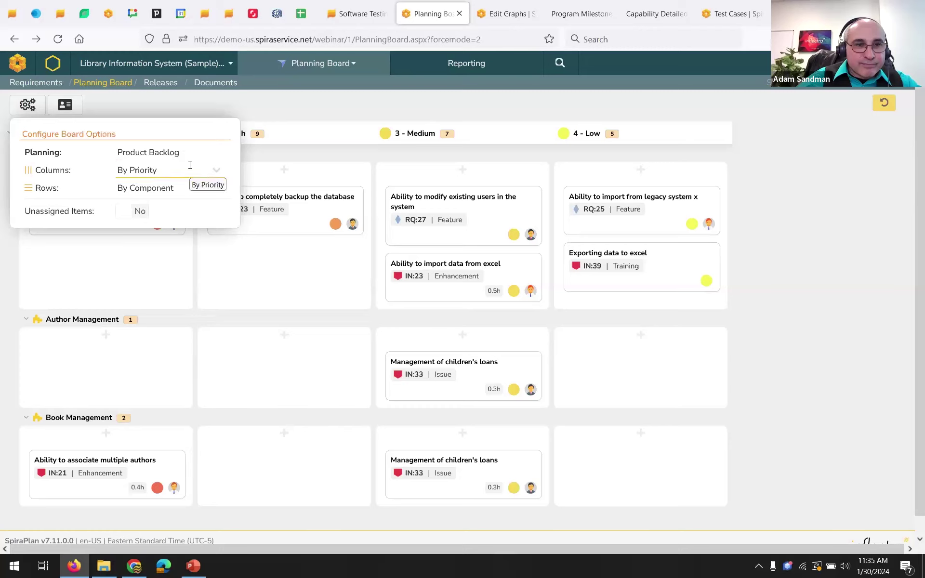
{"action": "left_click", "coordinate": [163, 189]}
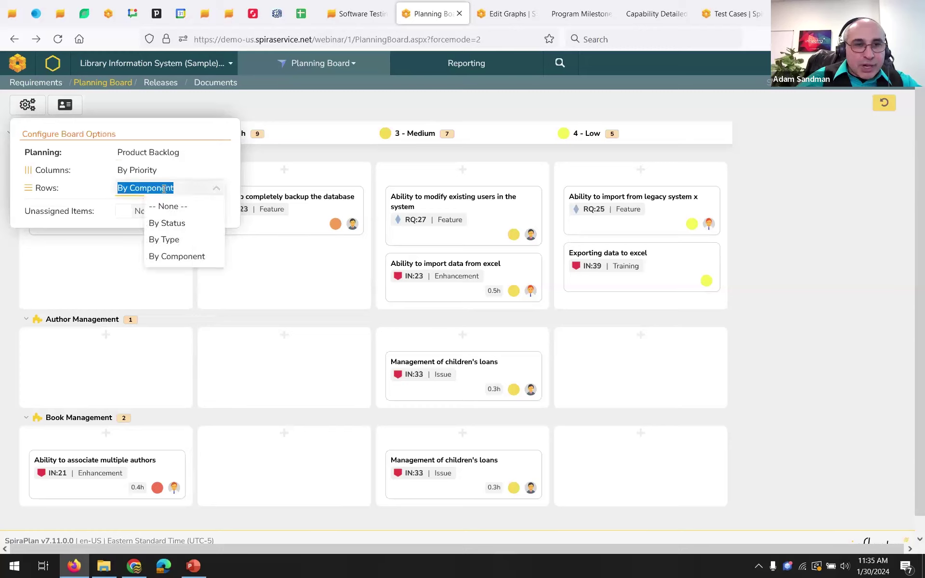
{"action": "left_click", "coordinate": [175, 256]}
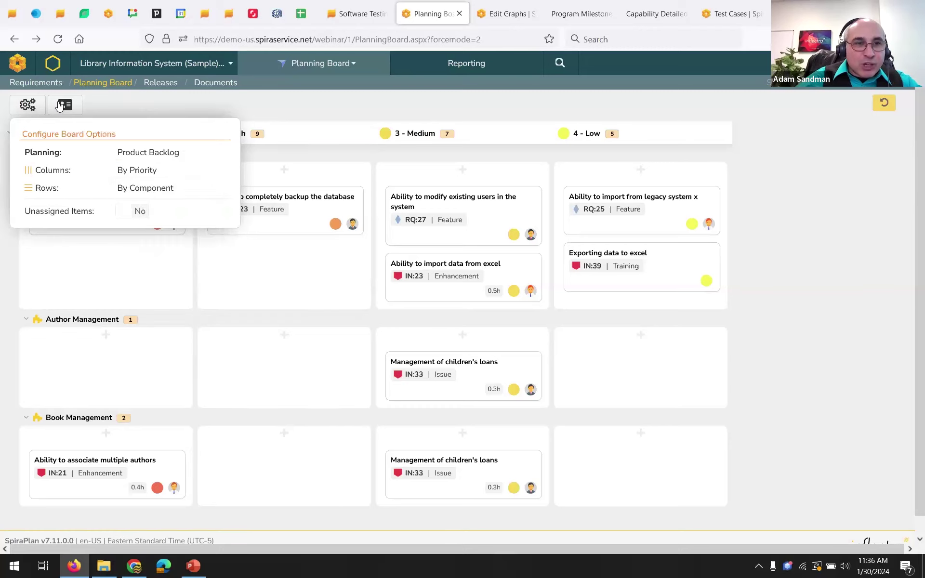
{"action": "left_click", "coordinate": [20, 103]}
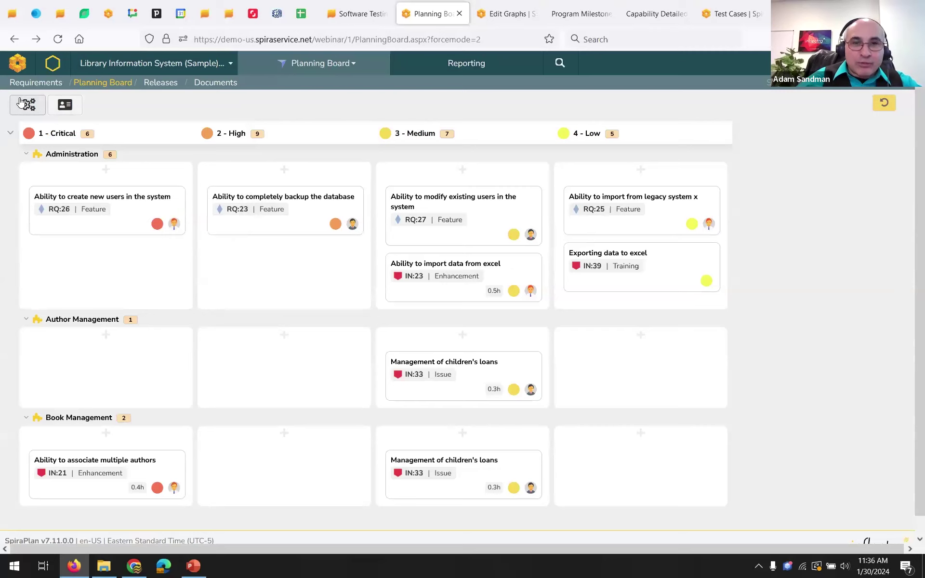
{"action": "left_click", "coordinate": [77, 107]}
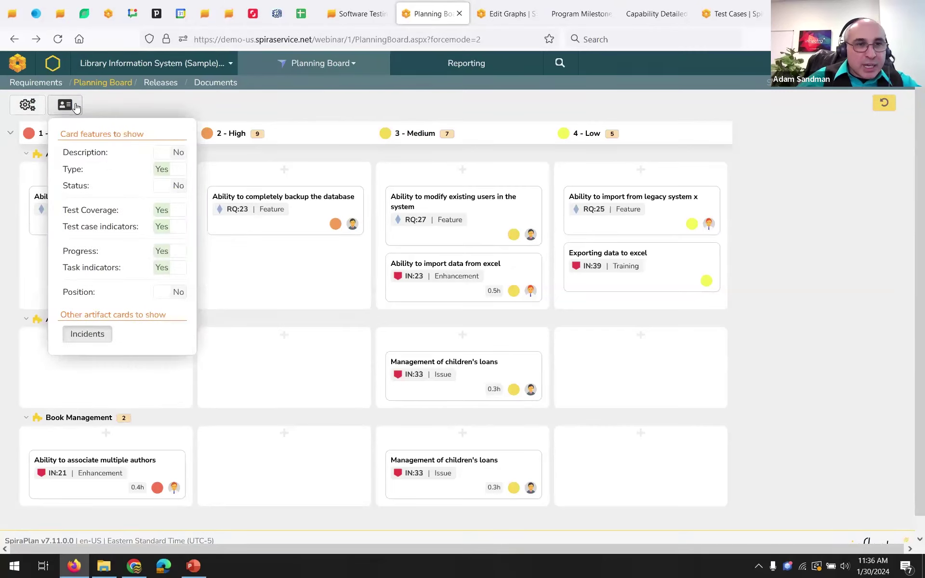
Switch the board's planning view to Release Backlog and close the board options
{"action": "left_click", "coordinate": [27, 104]}
{"action": "left_click", "coordinate": [165, 151]}
{"action": "left_click", "coordinate": [194, 189]}
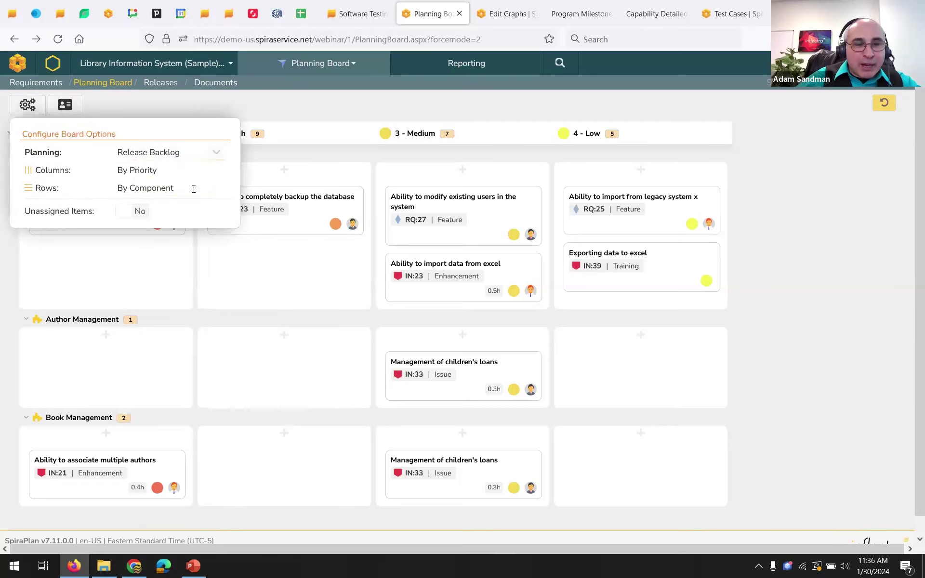
{"action": "left_click", "coordinate": [36, 105]}
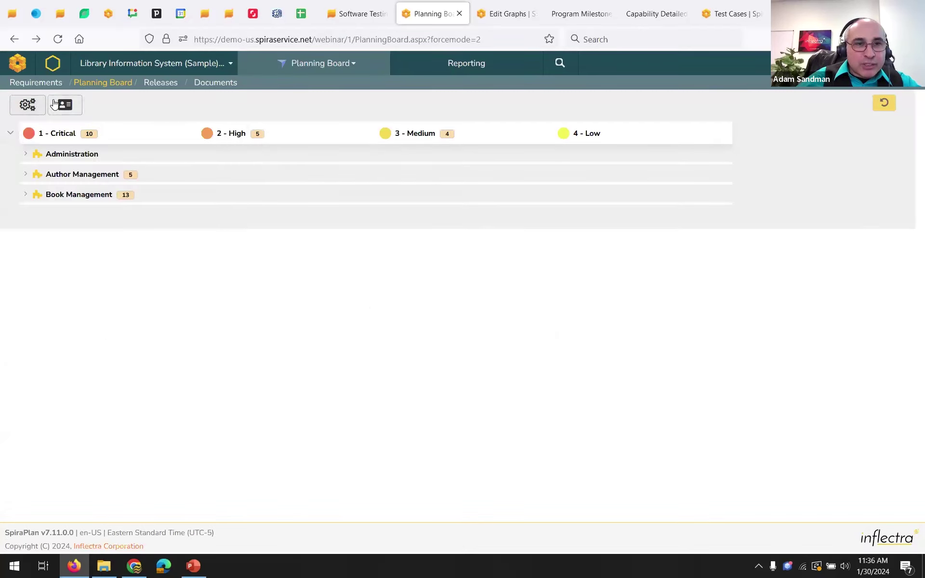
Examine the releases offered for the release backlog, keeping All Releases, and close the board options
{"action": "left_click", "coordinate": [40, 105]}
{"action": "left_click", "coordinate": [155, 171]}
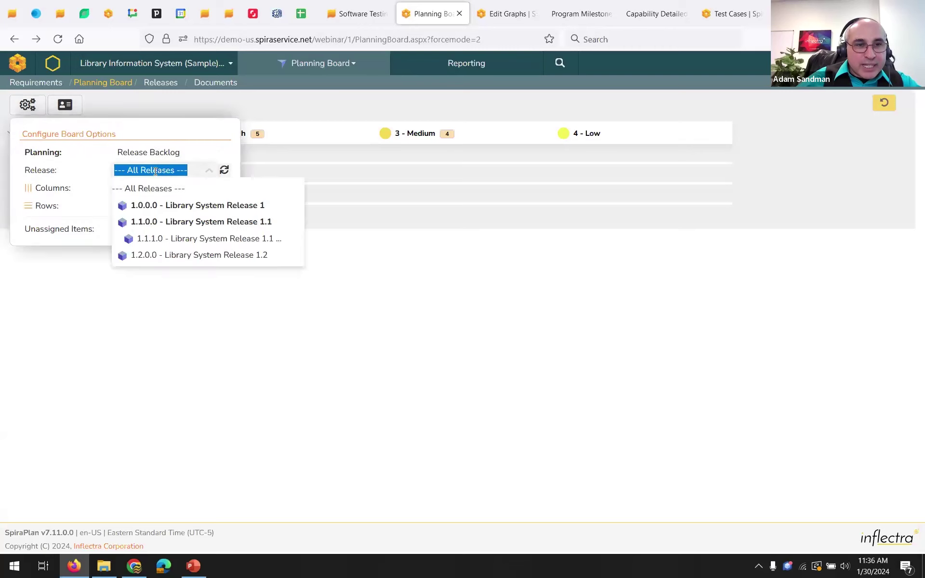
{"action": "left_click", "coordinate": [278, 102]}
{"action": "left_click", "coordinate": [31, 106]}
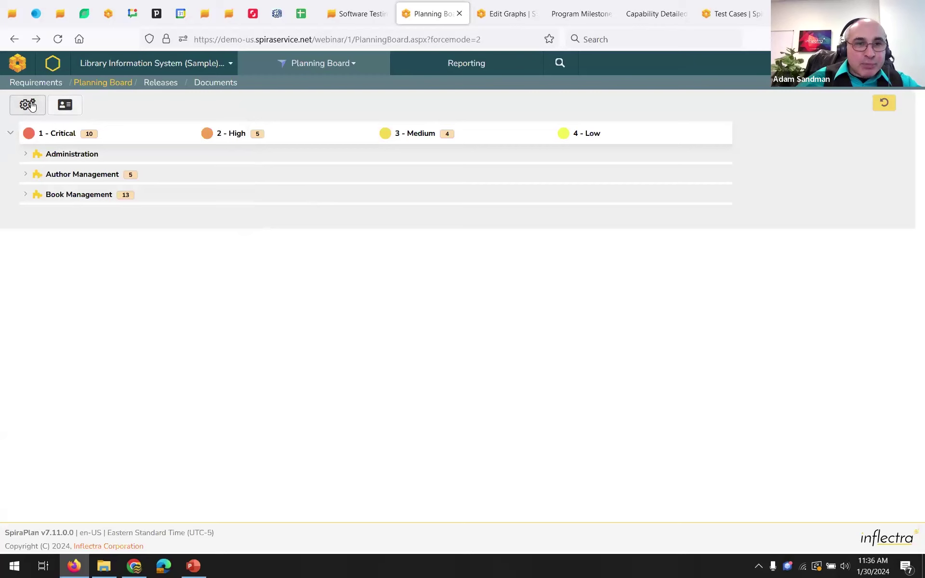
Expand the Administration and Author Management rows of the release backlog board
{"action": "left_click", "coordinate": [26, 155]}
{"action": "left_click", "coordinate": [26, 215]}
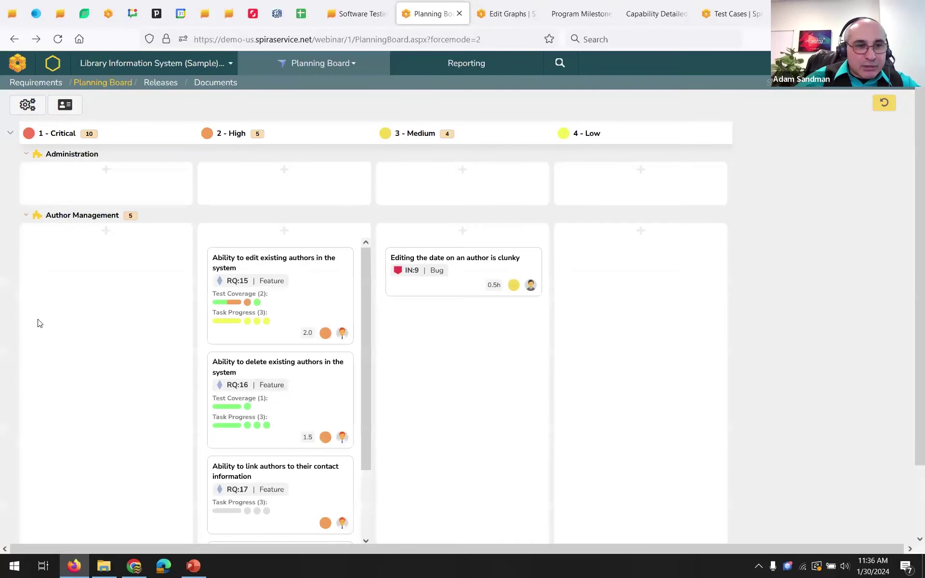
Expand the Book Management row of the release backlog board
{"action": "scroll", "coordinate": [54, 306], "scroll_direction": "down", "scroll_amount": 2}
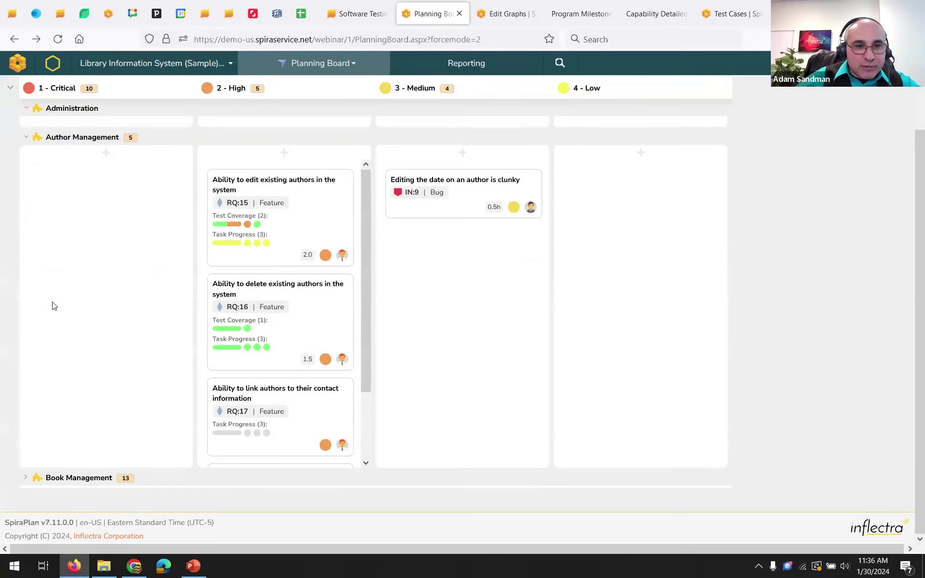
{"action": "left_click", "coordinate": [27, 478]}
{"action": "scroll", "coordinate": [168, 197], "scroll_direction": "up", "scroll_amount": 2}
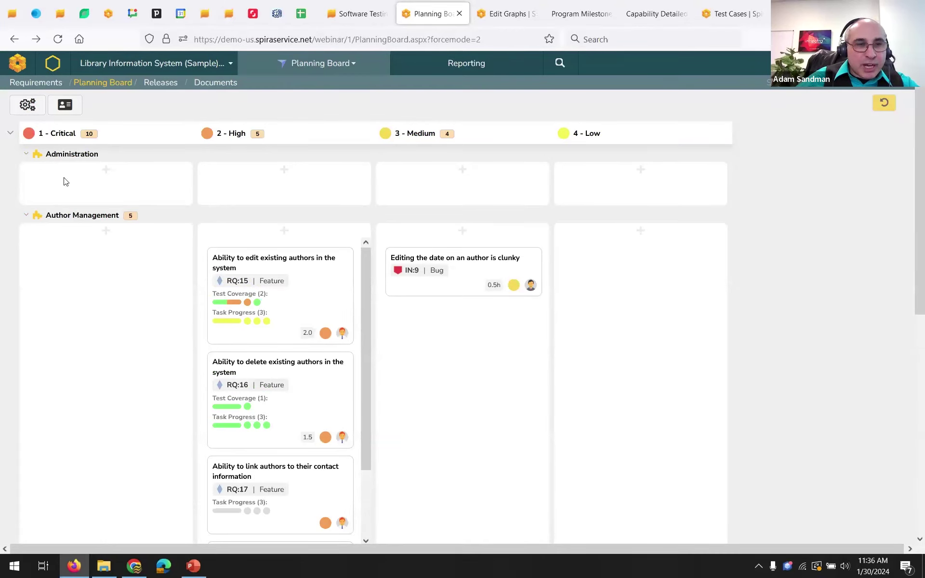
Regroup the release backlog with columns By Status and rows By Priority, and close the board options
{"action": "left_click", "coordinate": [29, 105]}
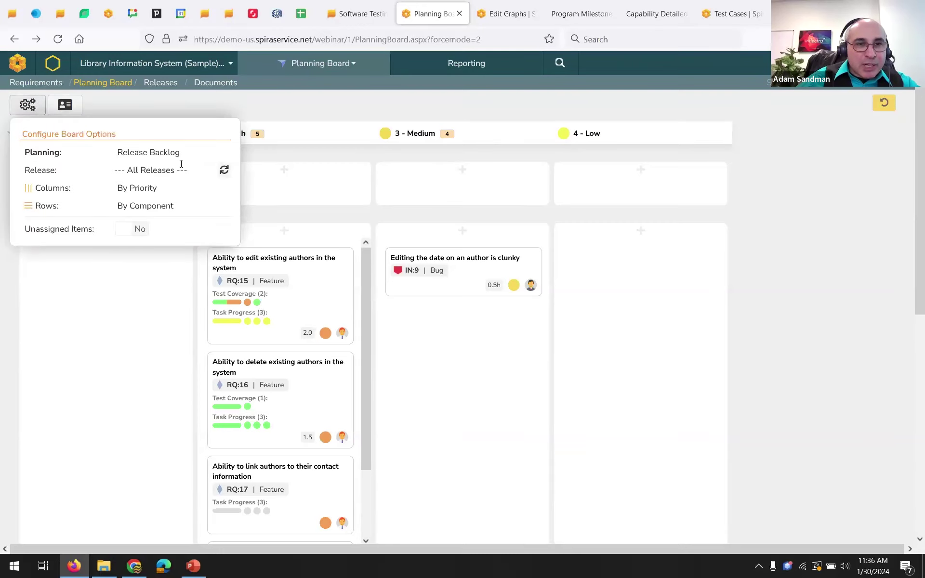
{"action": "left_click", "coordinate": [148, 188]}
{"action": "left_click", "coordinate": [165, 208]}
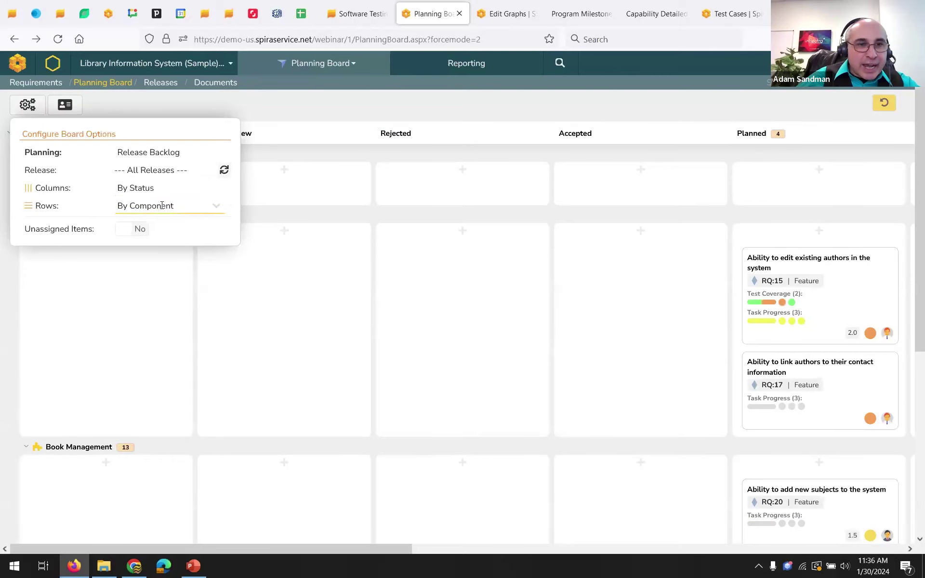
{"action": "left_click", "coordinate": [166, 206]}
{"action": "left_click", "coordinate": [171, 256]}
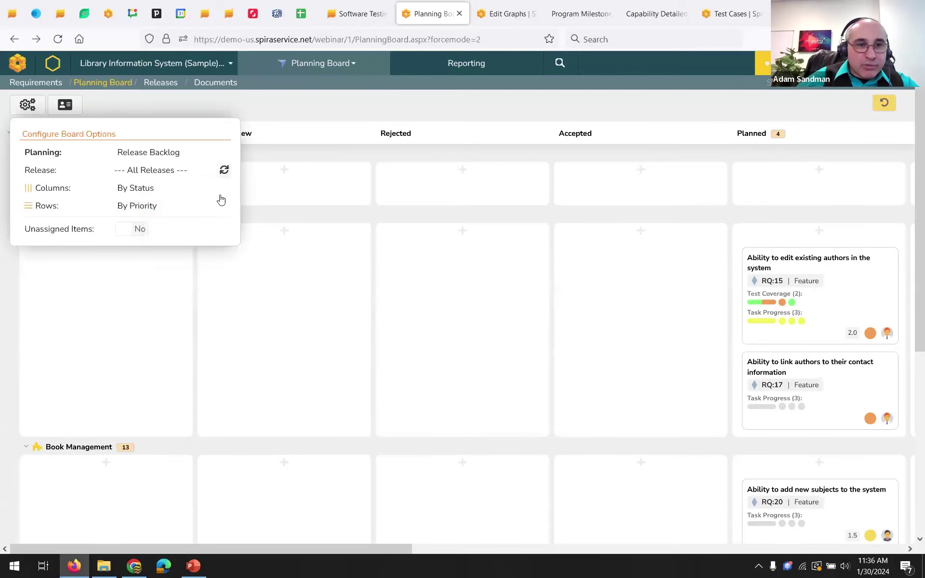
{"action": "left_click", "coordinate": [28, 105]}
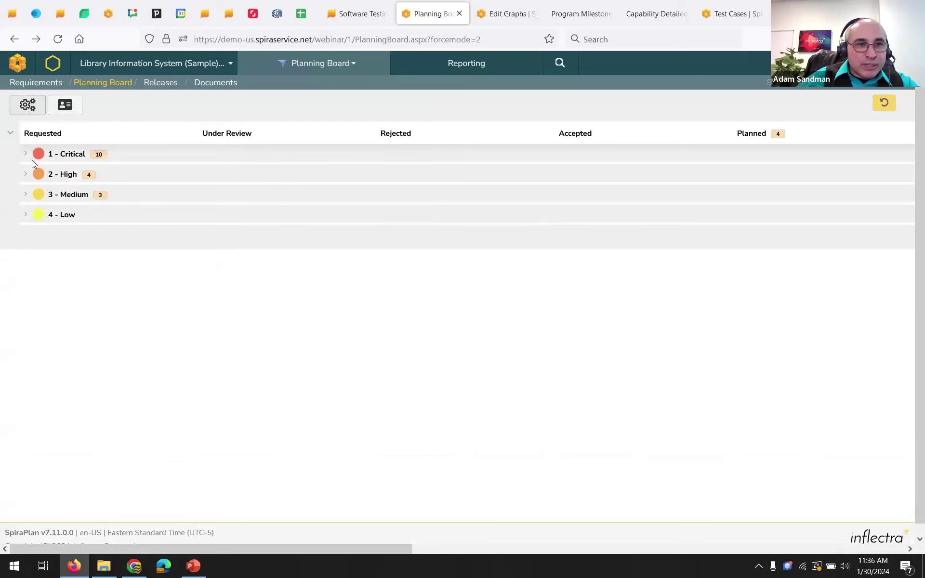
Expand the 1 - Critical, 2 - High, 3 - Medium and 4 - Low rows and look through their cards
{"action": "left_click", "coordinate": [26, 155]}
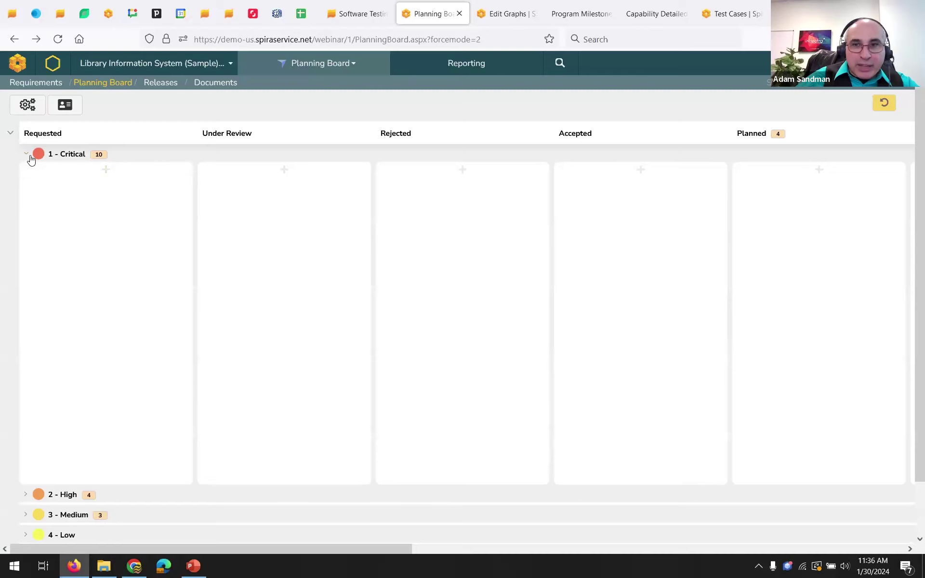
{"action": "scroll", "coordinate": [145, 361], "scroll_direction": "down", "scroll_amount": 2}
{"action": "left_click", "coordinate": [24, 437]}
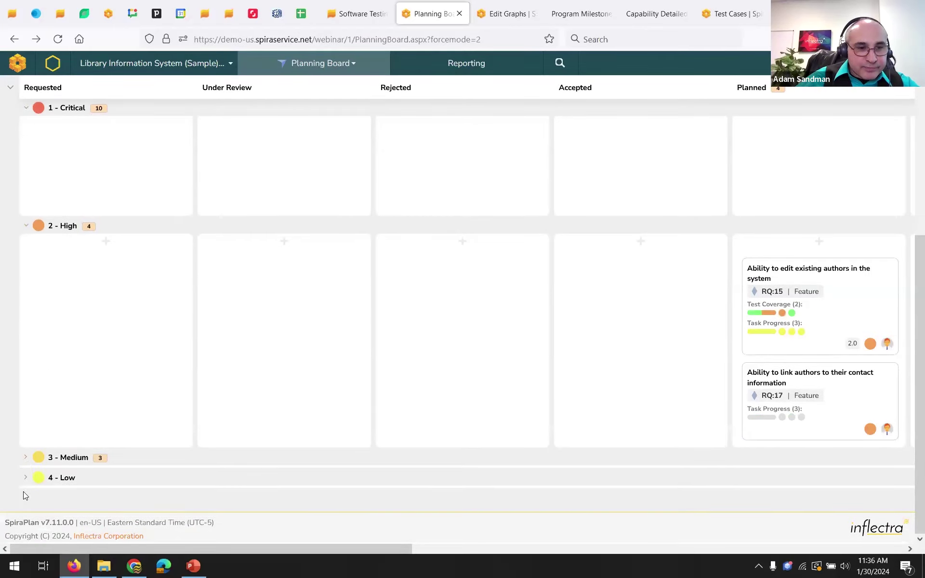
{"action": "left_click", "coordinate": [26, 457]}
{"action": "scroll", "coordinate": [29, 494], "scroll_direction": "down", "scroll_amount": 4}
{"action": "left_click", "coordinate": [25, 480]}
{"action": "scroll", "coordinate": [302, 334], "scroll_direction": "down", "scroll_amount": 1}
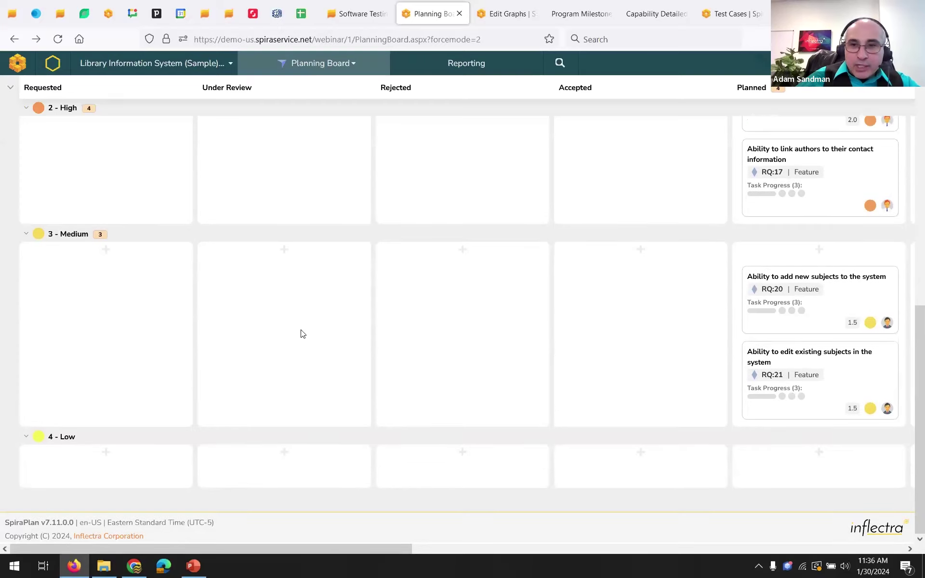
{"action": "scroll", "coordinate": [303, 334], "scroll_direction": "up", "scroll_amount": 8}
{"action": "scroll", "coordinate": [302, 334], "scroll_direction": "down", "scroll_amount": 8}
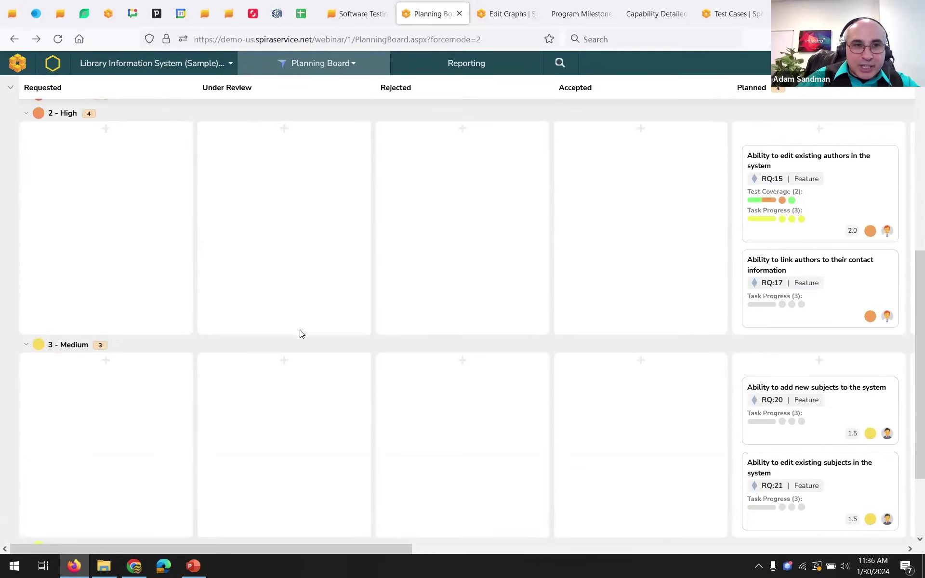
{"action": "scroll", "coordinate": [302, 334], "scroll_direction": "up", "scroll_amount": 8}
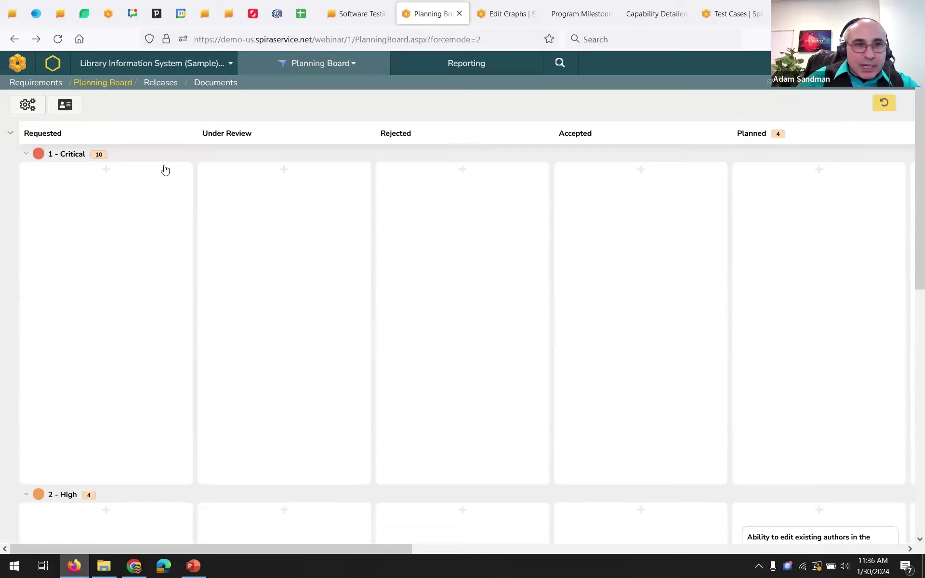
Preview the board with Unassigned Items set to Yes, and set the option back to No
{"action": "left_click", "coordinate": [28, 104]}
{"action": "left_click", "coordinate": [125, 230]}
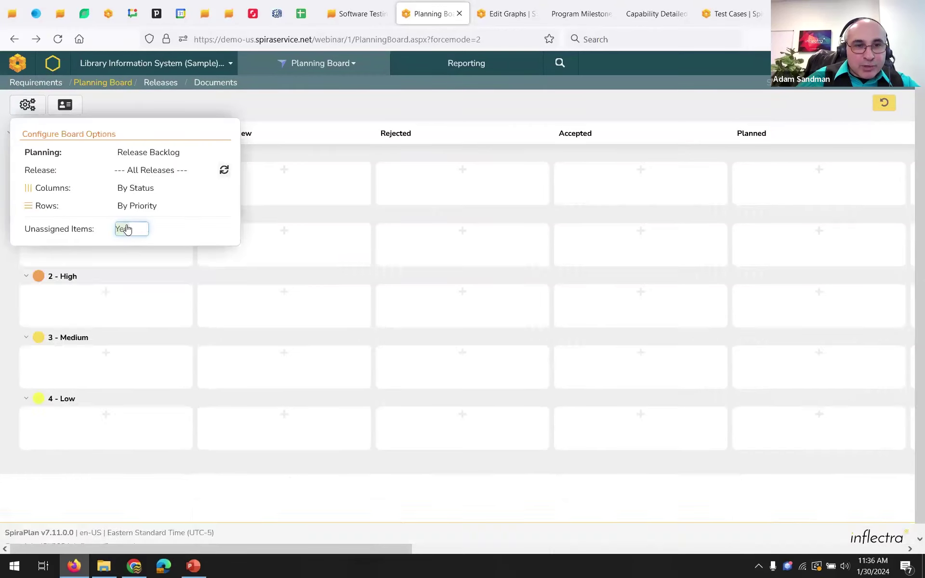
{"action": "left_click", "coordinate": [131, 229]}
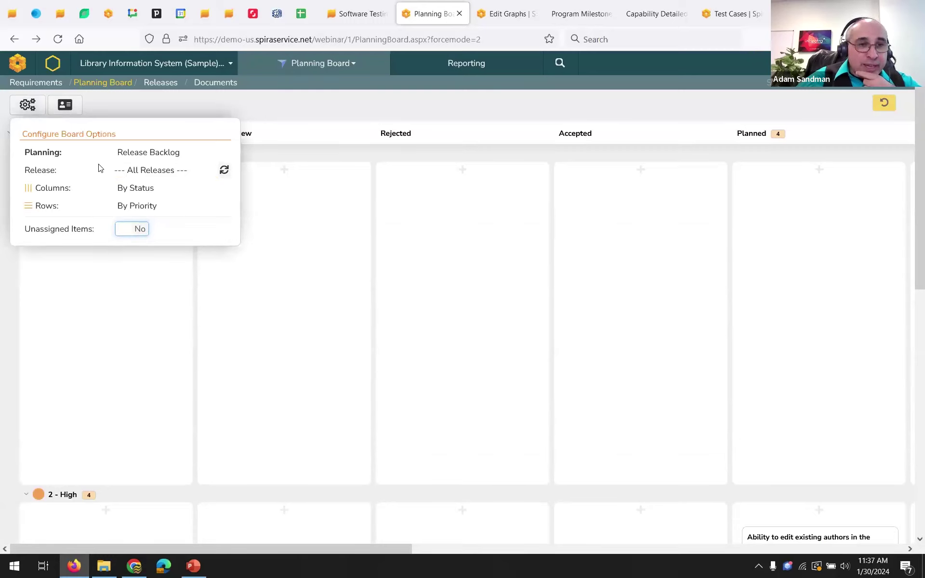
Regroup the board's rows By Person and close the board options
{"action": "left_click", "coordinate": [142, 206]}
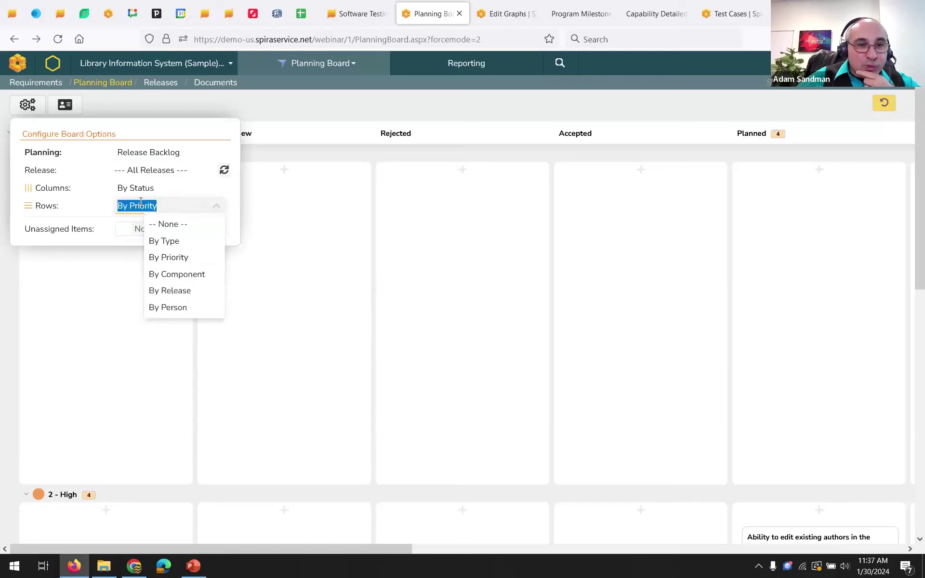
{"action": "left_click", "coordinate": [181, 308]}
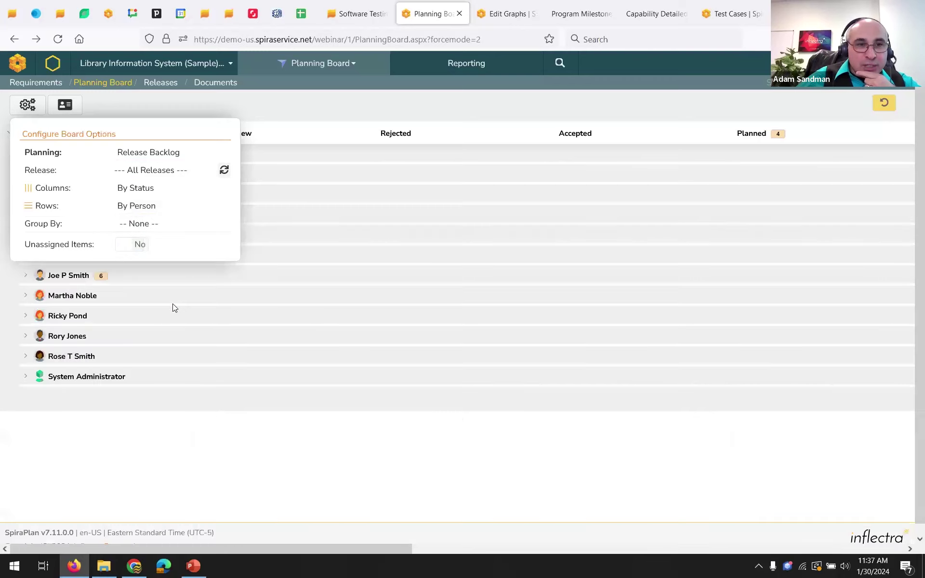
{"action": "left_click", "coordinate": [33, 110]}
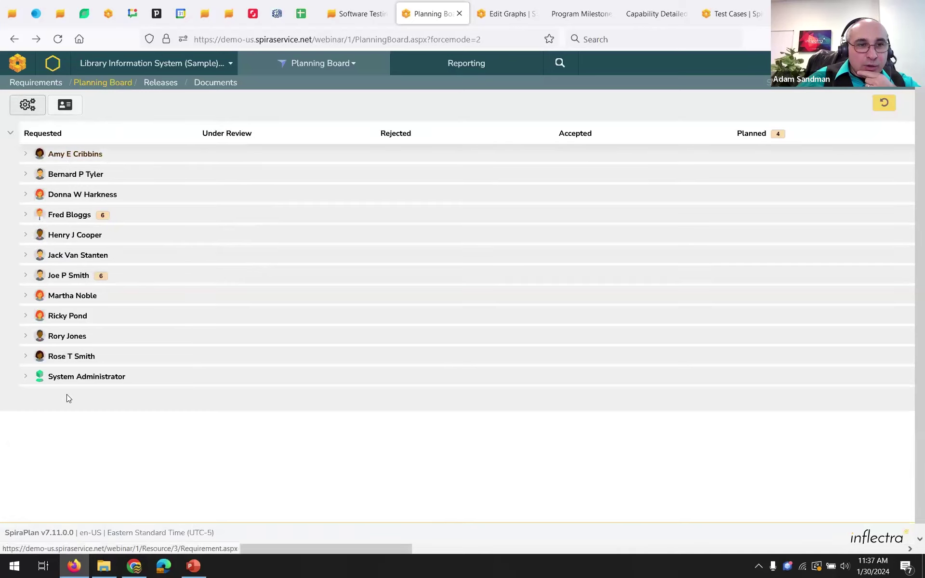
Expand the row of the first person with assigned items, review its cards, and collapse it again
{"action": "left_click", "coordinate": [25, 216]}
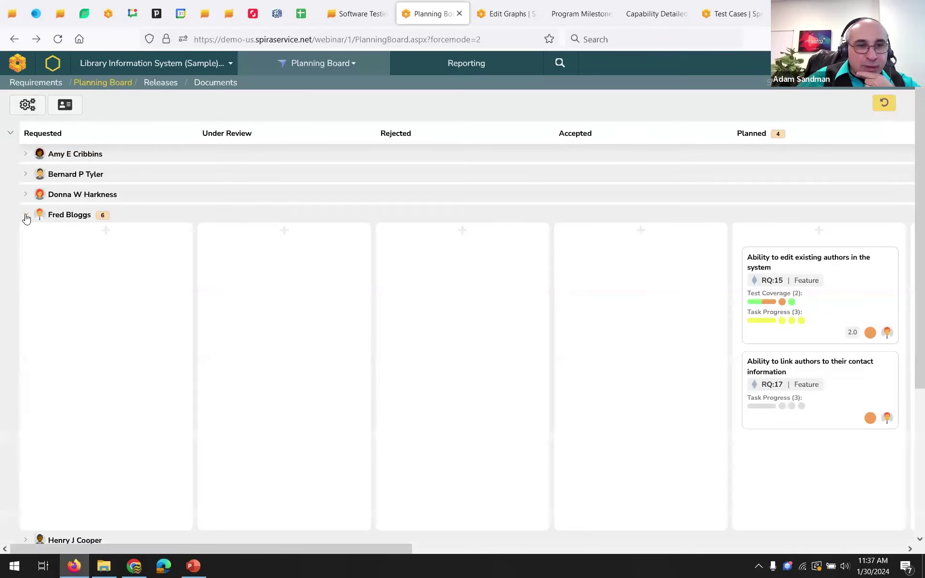
{"action": "left_click_drag", "start_coordinate": [308, 549], "coordinate": [125, 530]}
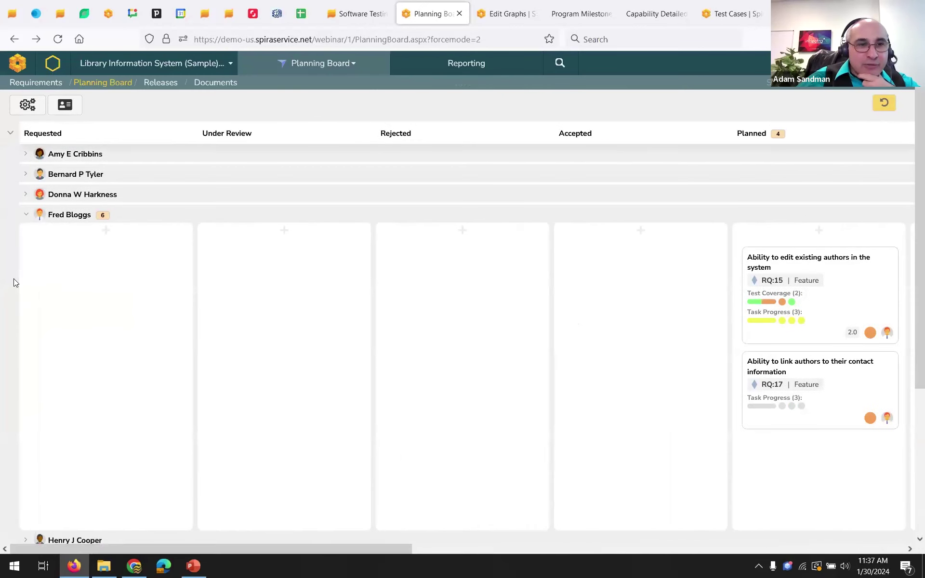
{"action": "left_click", "coordinate": [28, 216]}
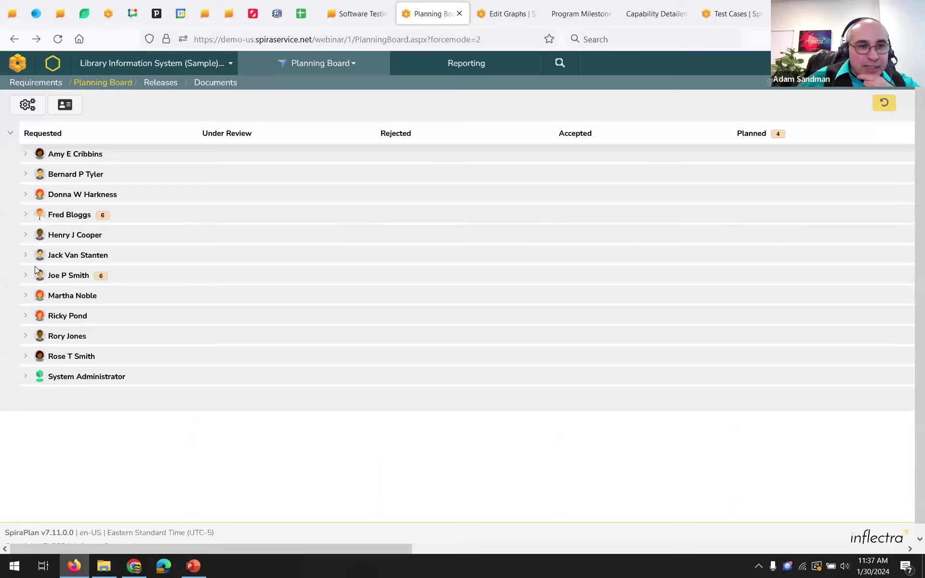
Expand the row of the second person with assigned items and examine the cards across the status columns
{"action": "left_click", "coordinate": [27, 276]}
{"action": "scroll", "coordinate": [234, 446], "scroll_direction": "down", "scroll_amount": 3}
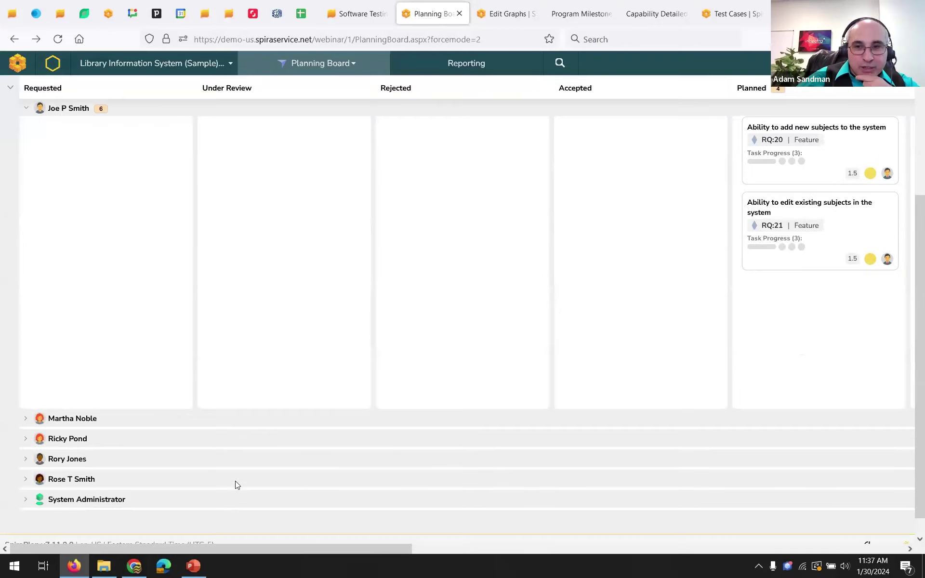
{"action": "left_click_drag", "start_coordinate": [230, 547], "coordinate": [660, 555]}
{"action": "scroll", "coordinate": [407, 532], "scroll_direction": "right", "scroll_amount": 5}
{"action": "scroll", "coordinate": [181, 386], "scroll_direction": "left", "scroll_amount": 10}
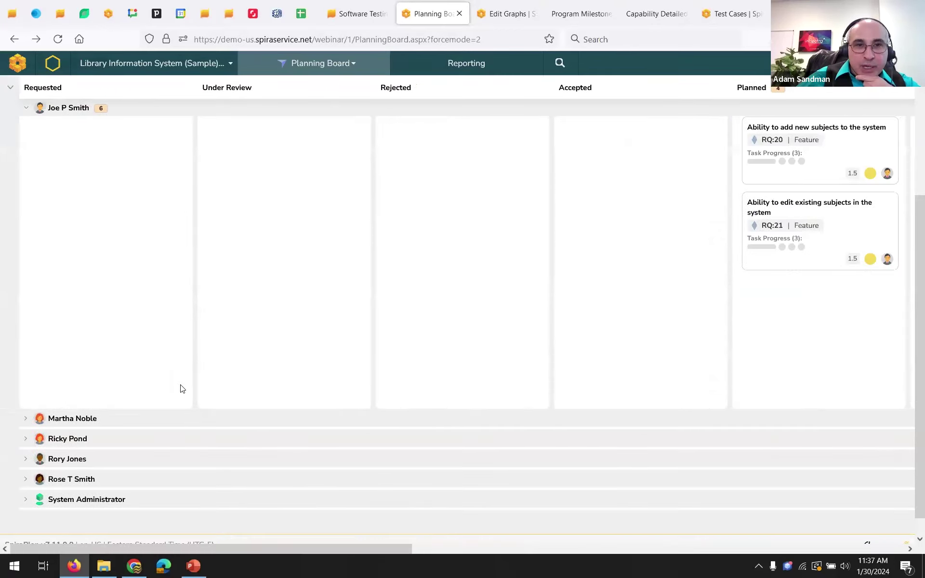
Group the board's person rows By Team and close the board options
{"action": "scroll", "coordinate": [183, 382], "scroll_direction": "up", "scroll_amount": 5}
{"action": "left_click", "coordinate": [20, 107]}
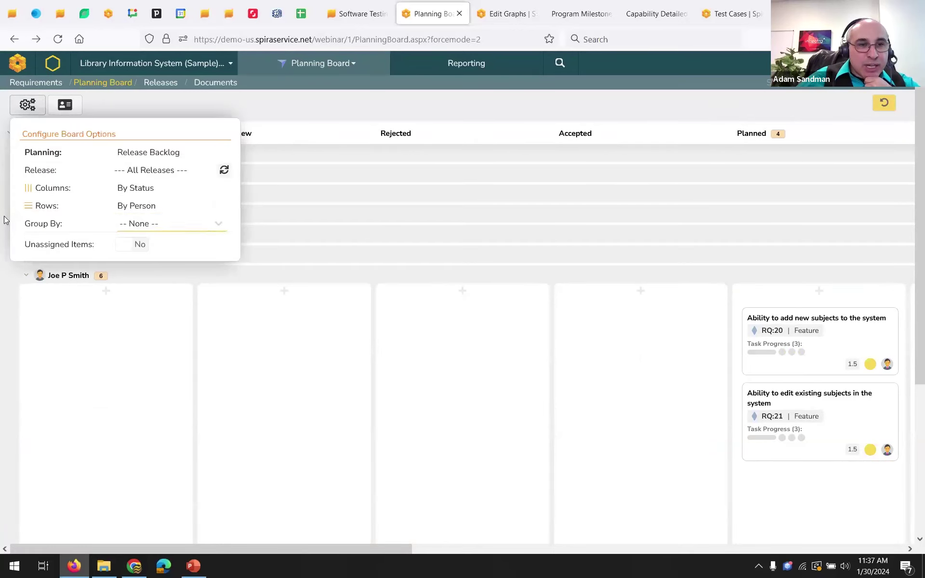
{"action": "left_click", "coordinate": [145, 224]}
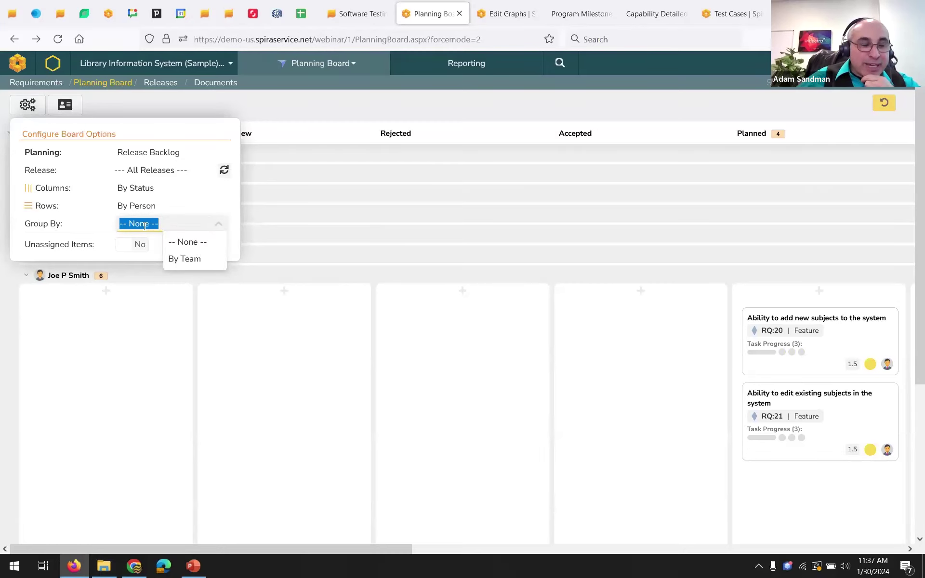
{"action": "left_click", "coordinate": [193, 259]}
{"action": "left_click", "coordinate": [24, 112]}
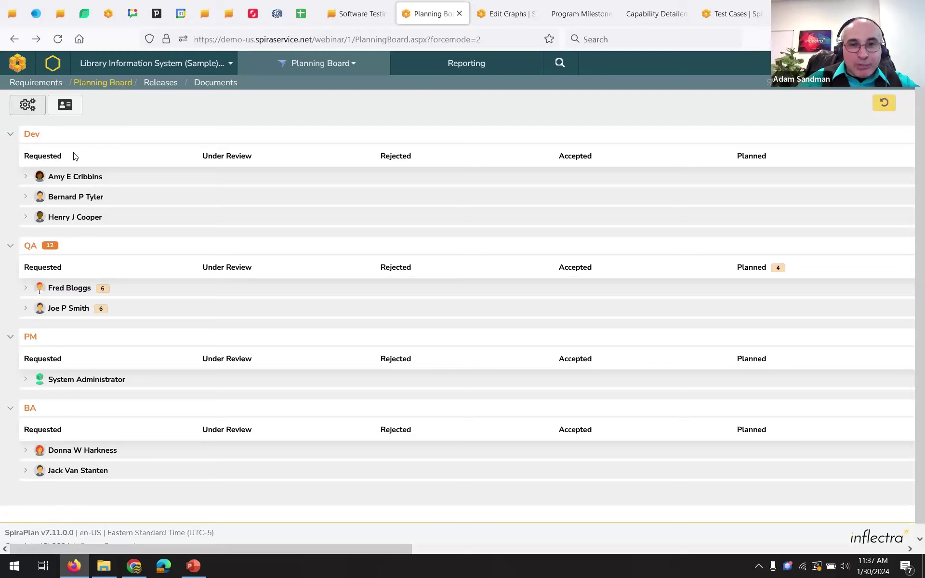
Collapse the Dev, PM and BA team groups, leaving the QA team open
{"action": "left_click", "coordinate": [10, 136]}
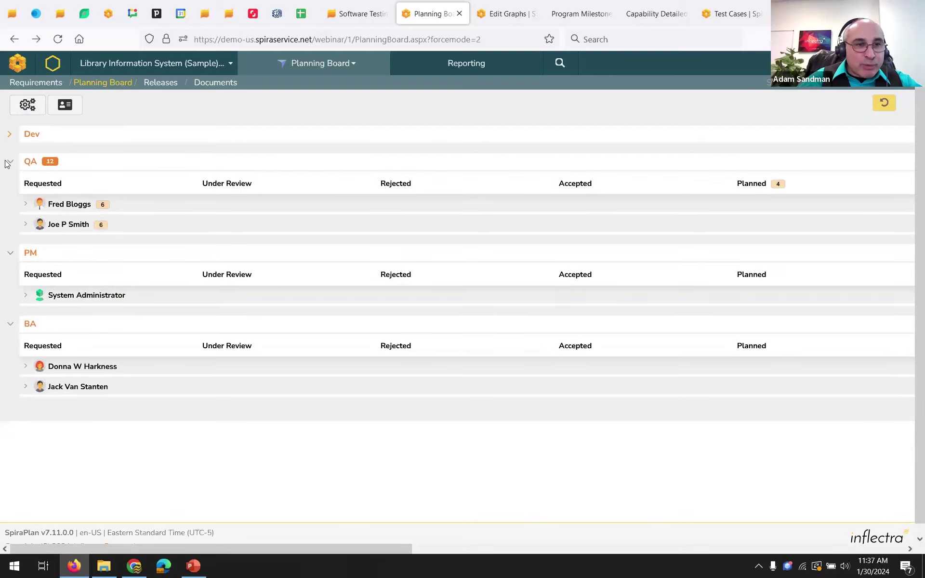
{"action": "left_click", "coordinate": [10, 254]}
{"action": "left_click", "coordinate": [11, 282]}
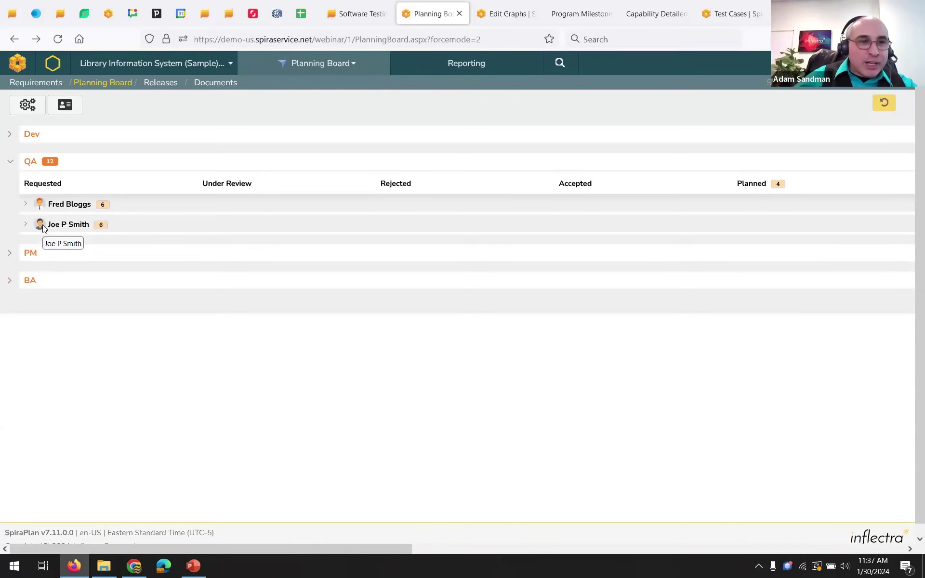
Expand both people's rows in the QA team and look through their cards
{"action": "left_click", "coordinate": [26, 205]}
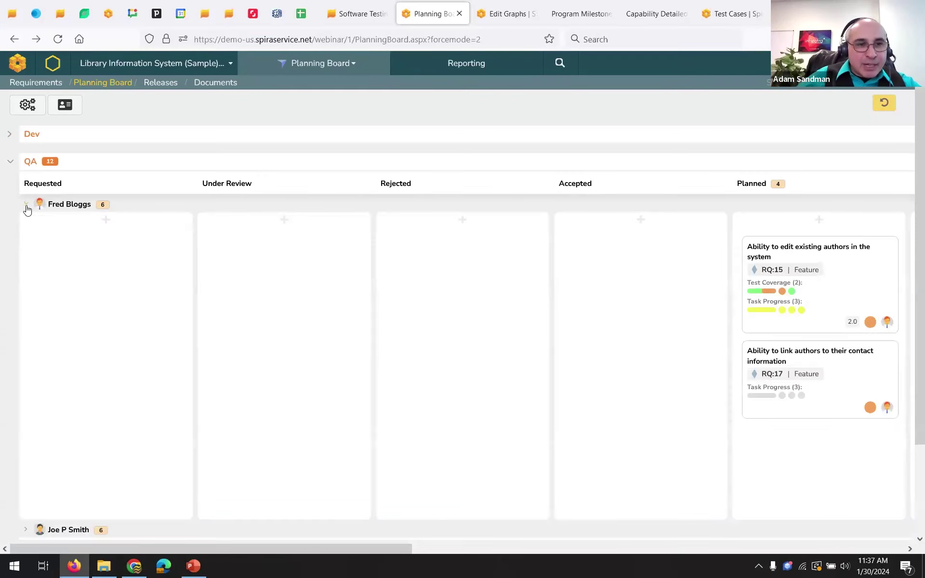
{"action": "scroll", "coordinate": [20, 424], "scroll_direction": "down", "scroll_amount": 2}
{"action": "left_click", "coordinate": [26, 422]}
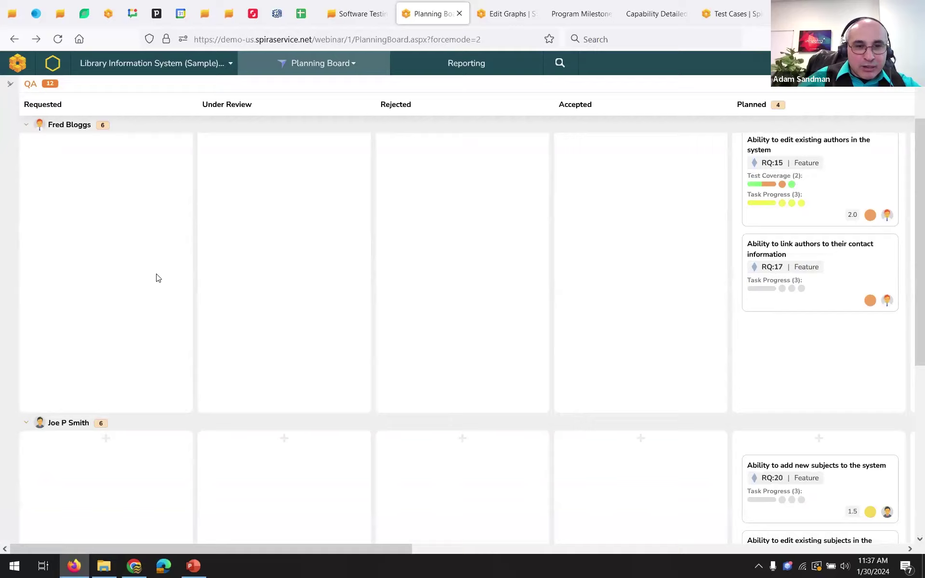
{"action": "scroll", "coordinate": [156, 278], "scroll_direction": "down", "scroll_amount": 5}
{"action": "scroll", "coordinate": [159, 275], "scroll_direction": "up", "scroll_amount": 10}
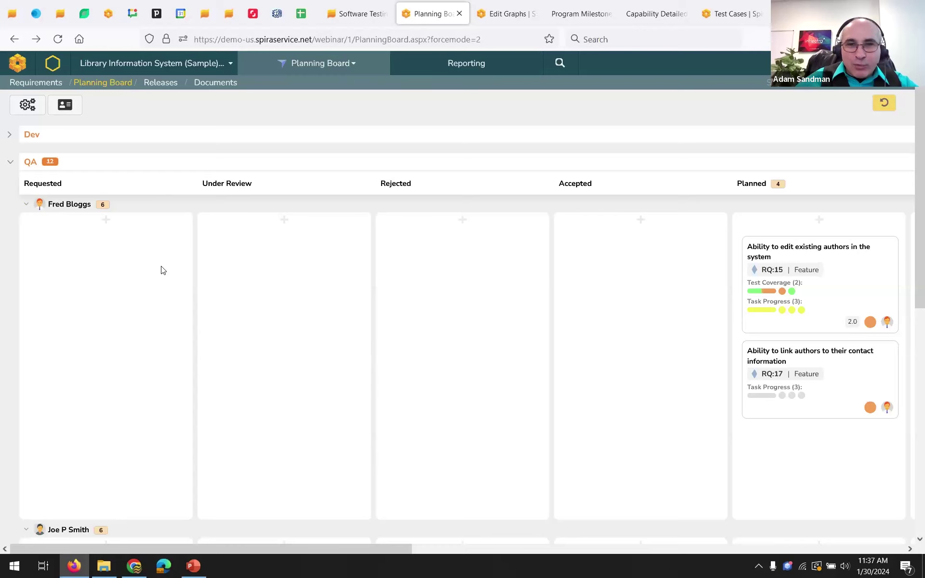
{"action": "left_click_drag", "start_coordinate": [363, 550], "coordinate": [171, 145]}
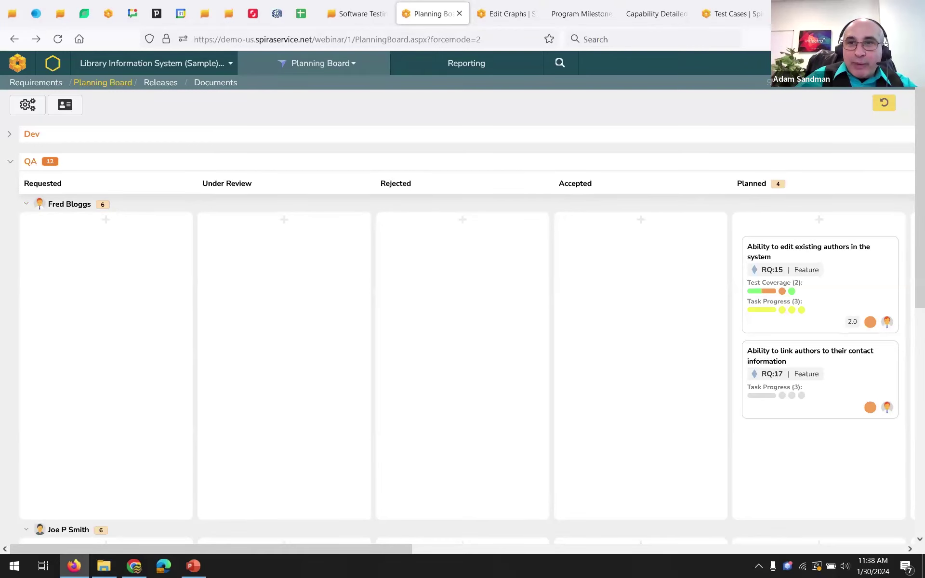
Open the template's requirement status administration page in a new browser tab and switch to it
{"action": "left_click", "coordinate": [862, 63]}
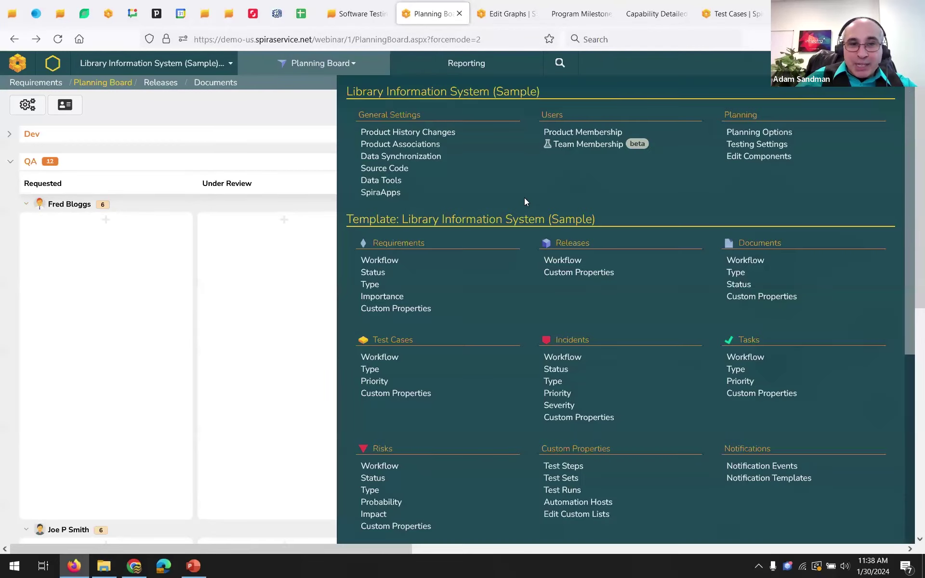
{"action": "middle_click", "coordinate": [380, 276]}
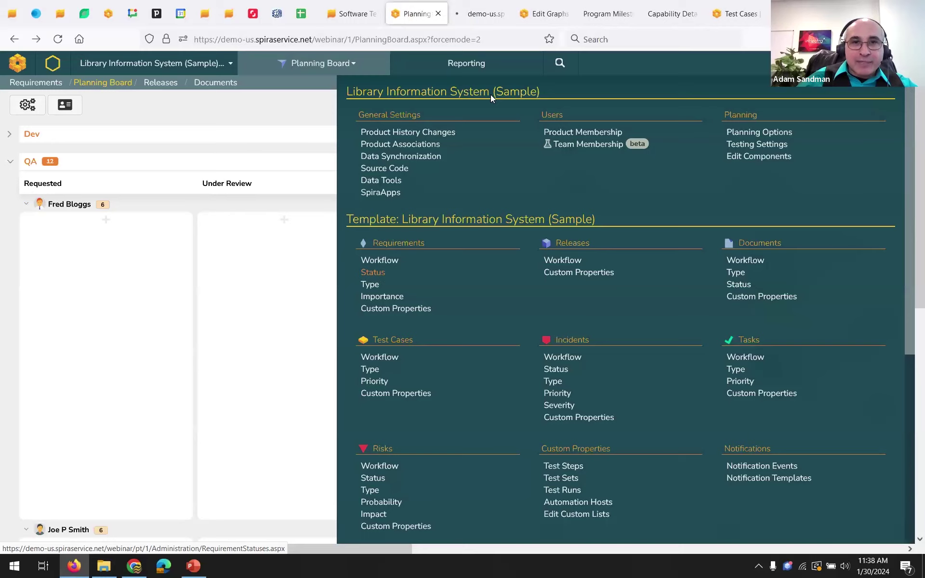
{"action": "left_click", "coordinate": [487, 7]}
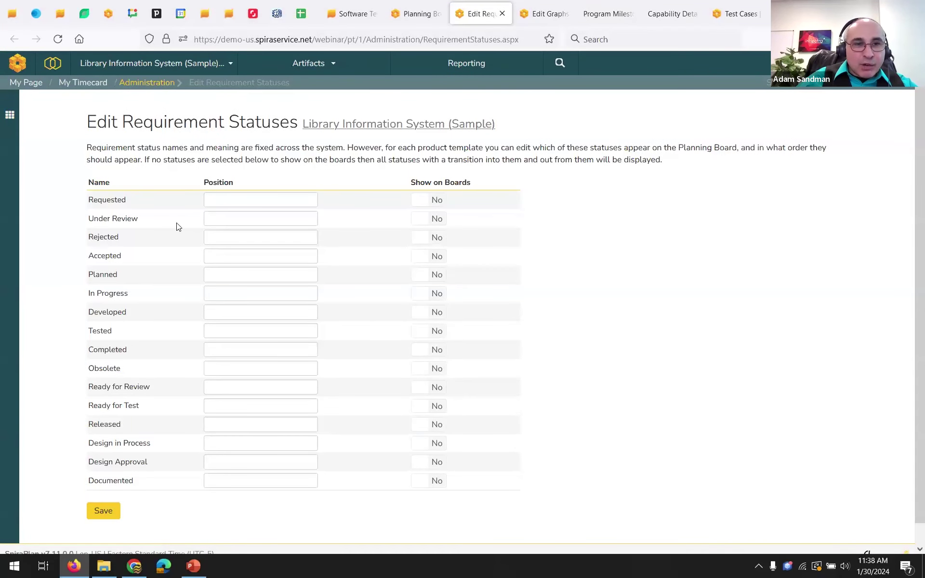
Show the Requested and Planned requirement statuses on boards, with positions 1 and 2
{"action": "left_click", "coordinate": [422, 206]}
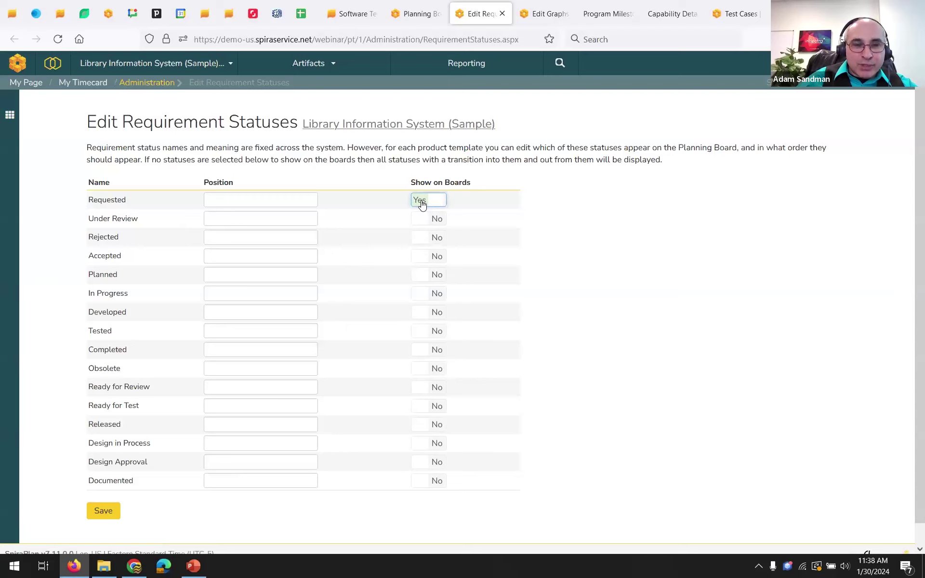
{"action": "left_click", "coordinate": [216, 208]}
{"action": "type", "text": "1"}
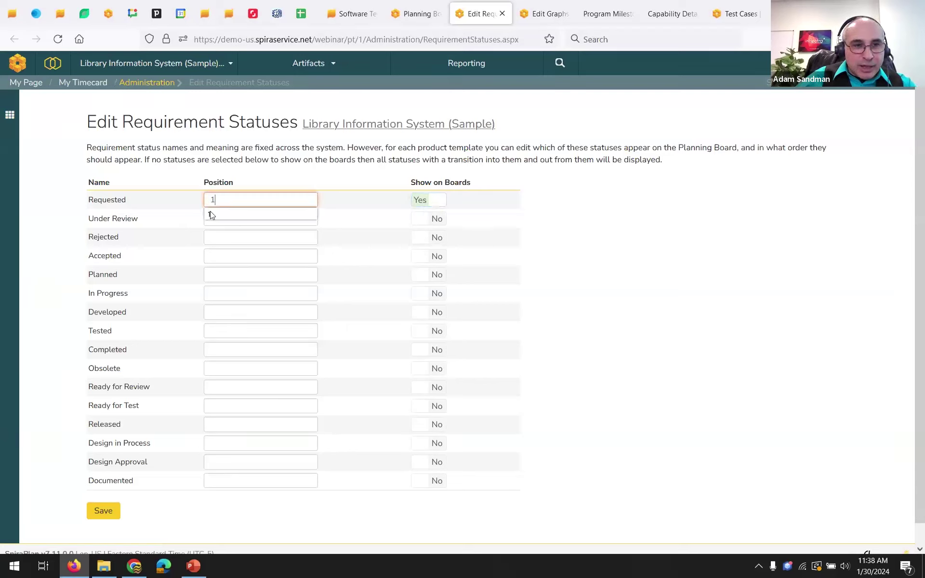
{"action": "left_click", "coordinate": [424, 280]}
{"action": "left_click", "coordinate": [272, 279]}
{"action": "type", "text": "2"}
Enable the In Progress, Developed, Tested and Completed requirement statuses to show on boards
{"action": "left_click", "coordinate": [434, 298]}
{"action": "left_click", "coordinate": [435, 312]}
{"action": "left_click", "coordinate": [434, 331]}
{"action": "left_click", "coordinate": [436, 352]}
Set the positions of In Progress, Developed, Tested and Completed to 3, 4, 5 and 6, and save the statuses
{"action": "left_click", "coordinate": [225, 292]}
{"action": "type", "text": "3"}
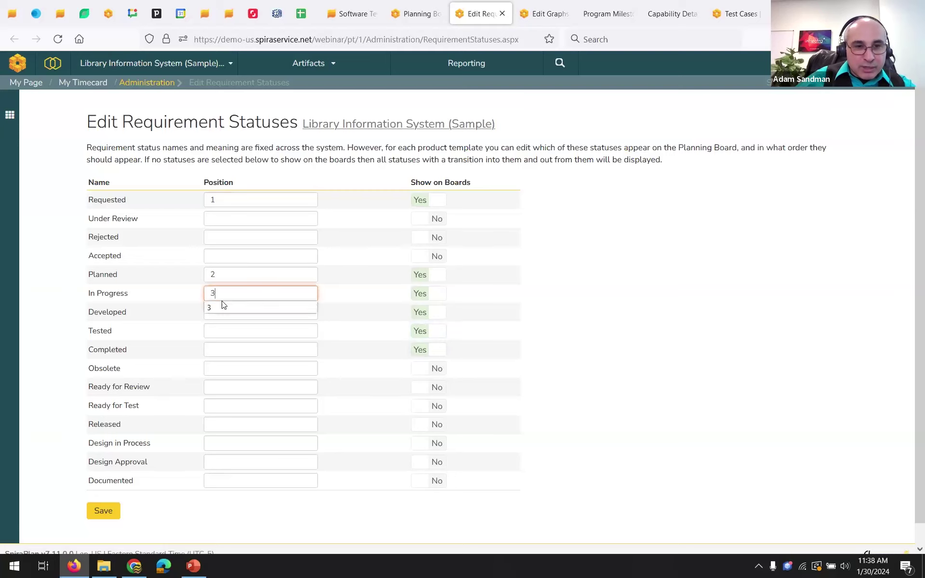
{"action": "left_click", "coordinate": [247, 308]}
{"action": "type", "text": "4"}
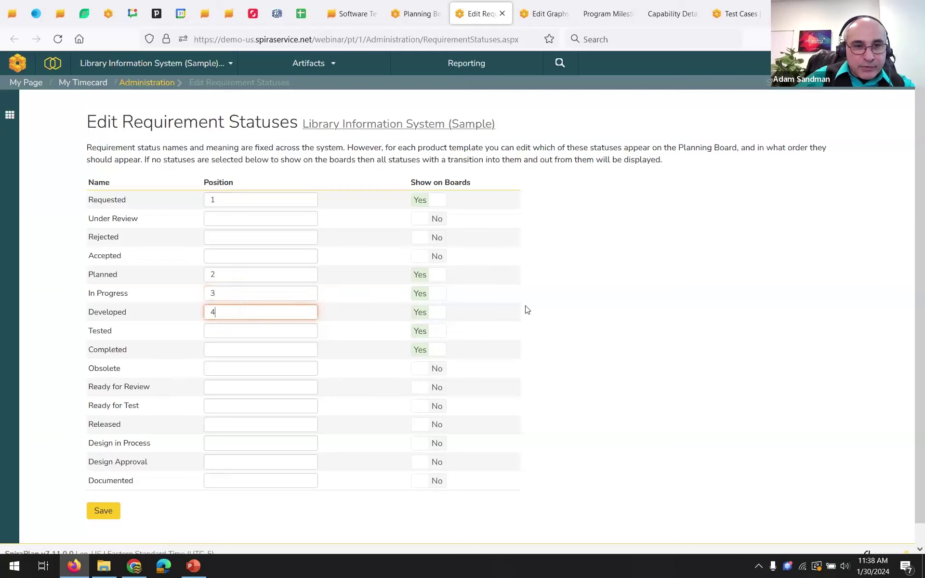
{"action": "left_click", "coordinate": [289, 332]}
{"action": "type", "text": "5"}
{"action": "left_click", "coordinate": [289, 348]}
{"action": "type", "text": "6"}
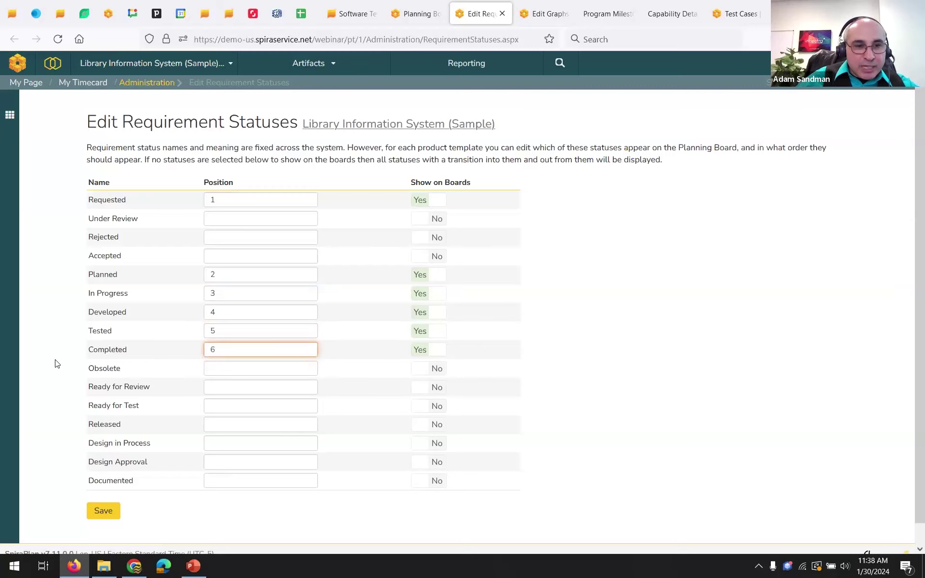
{"action": "left_click", "coordinate": [105, 513]}
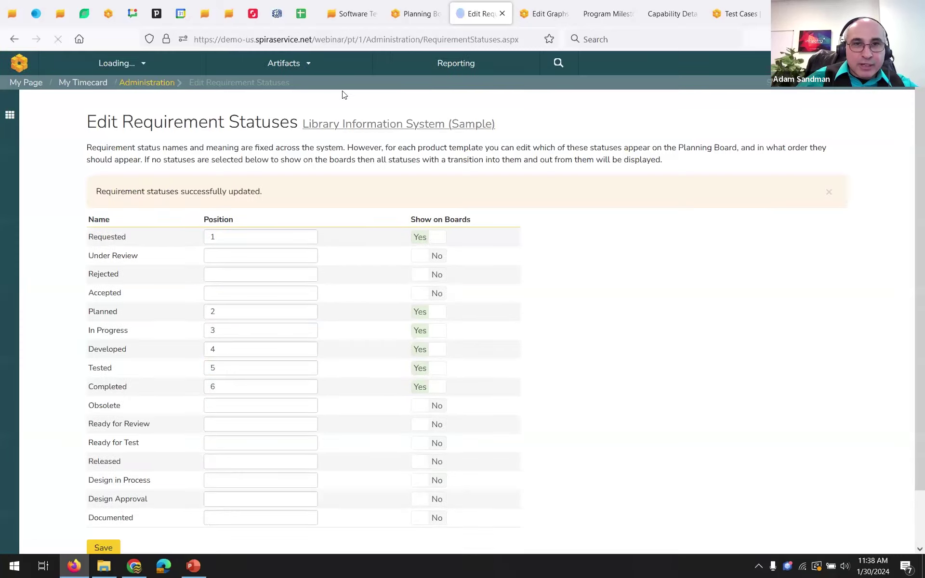
Return to the planning board, reload it, and look through the QA team's cards under the configured status columns
{"action": "left_click", "coordinate": [415, 13]}
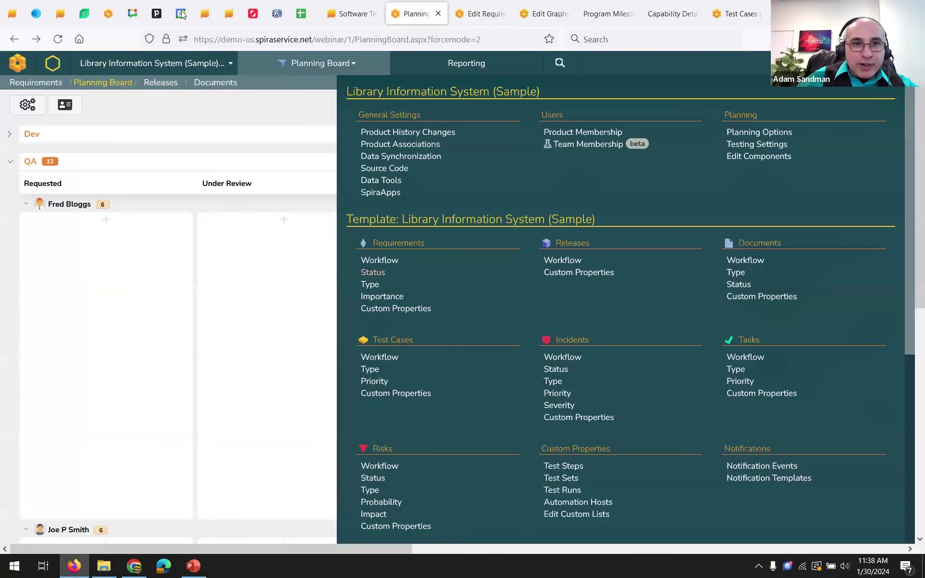
{"action": "left_click", "coordinate": [59, 40]}
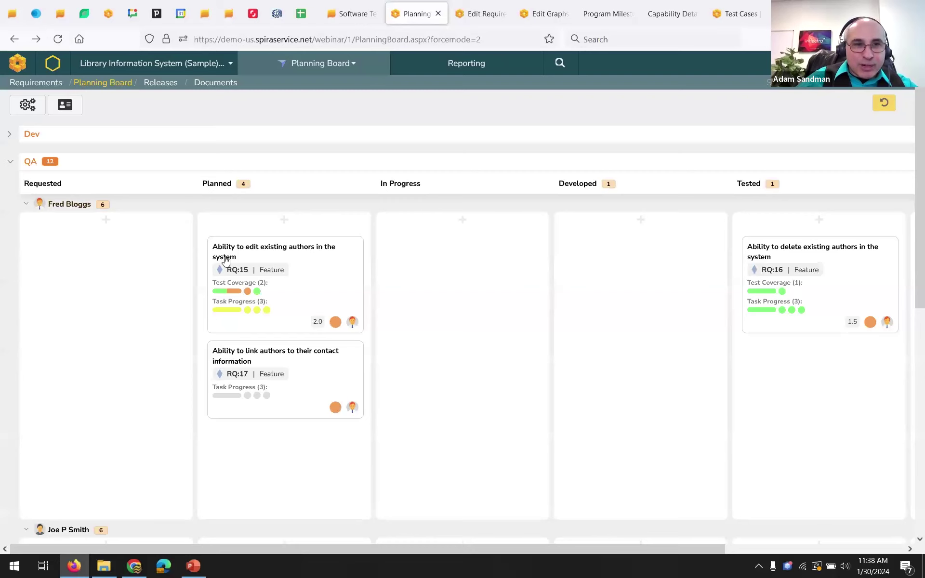
{"action": "scroll", "coordinate": [659, 343], "scroll_direction": "down", "scroll_amount": 7}
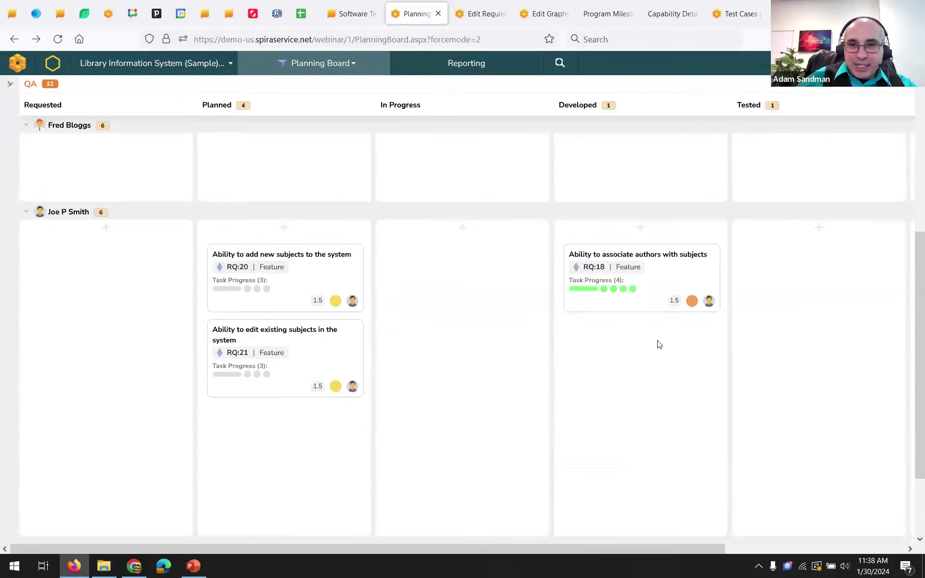
{"action": "scroll", "coordinate": [659, 344], "scroll_direction": "up", "scroll_amount": 8}
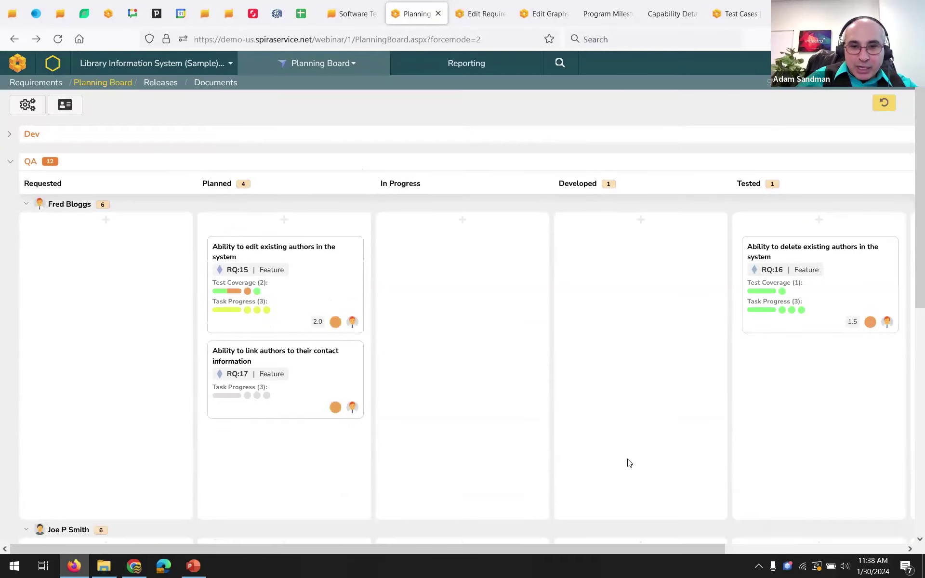
{"action": "left_click_drag", "start_coordinate": [611, 550], "coordinate": [567, 545]}
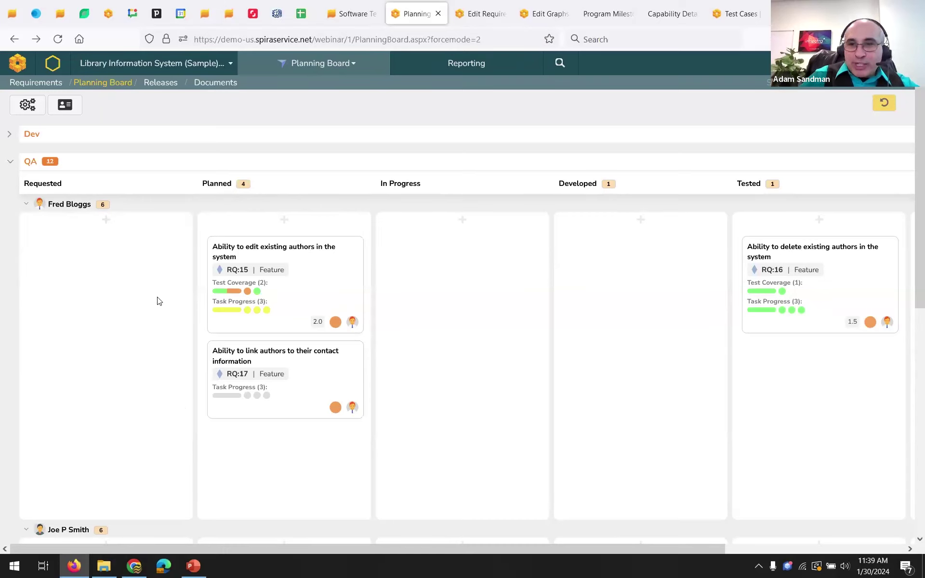
{"action": "scroll", "coordinate": [159, 301], "scroll_direction": "down", "scroll_amount": 8}
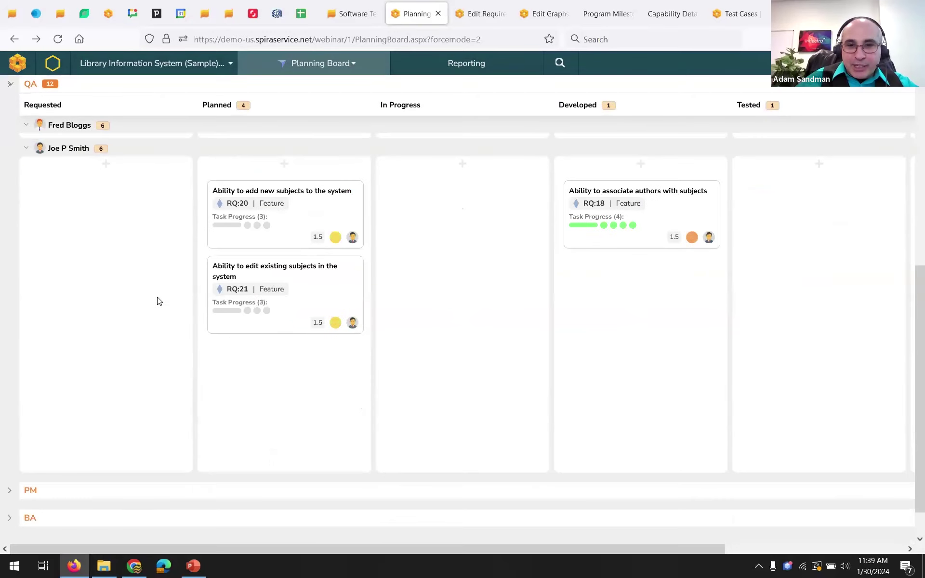
{"action": "scroll", "coordinate": [157, 303], "scroll_direction": "up", "scroll_amount": 8}
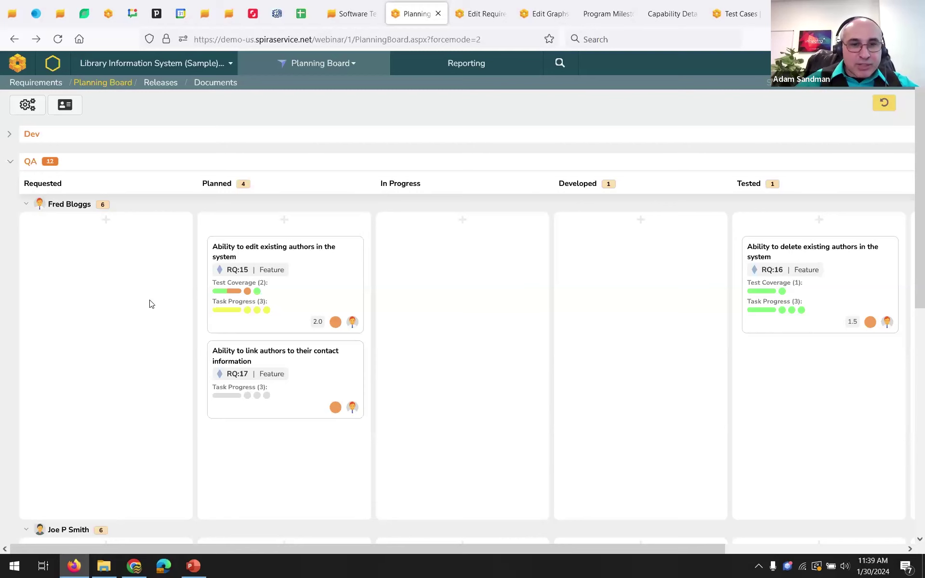
Inspect the test coverage and task progress details on the RQ:15 and RQ:16 cards
{"action": "mouse_move", "coordinate": [299, 251]}
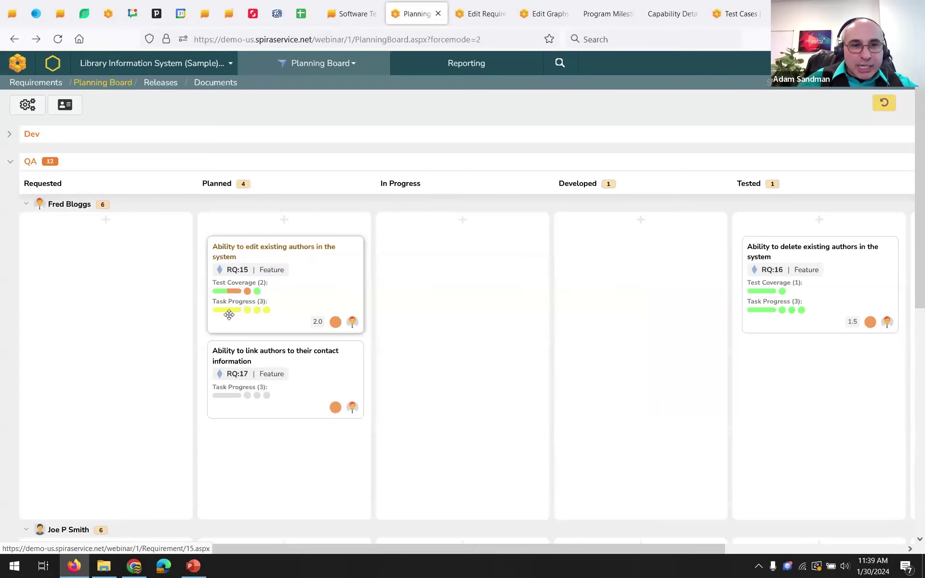
{"action": "mouse_move", "coordinate": [225, 290]}
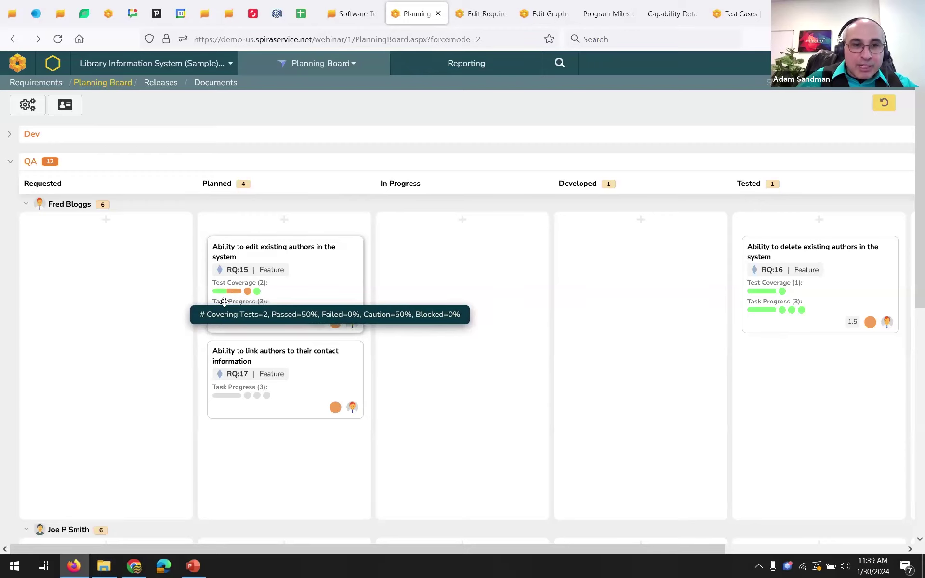
{"action": "mouse_move", "coordinate": [224, 310]}
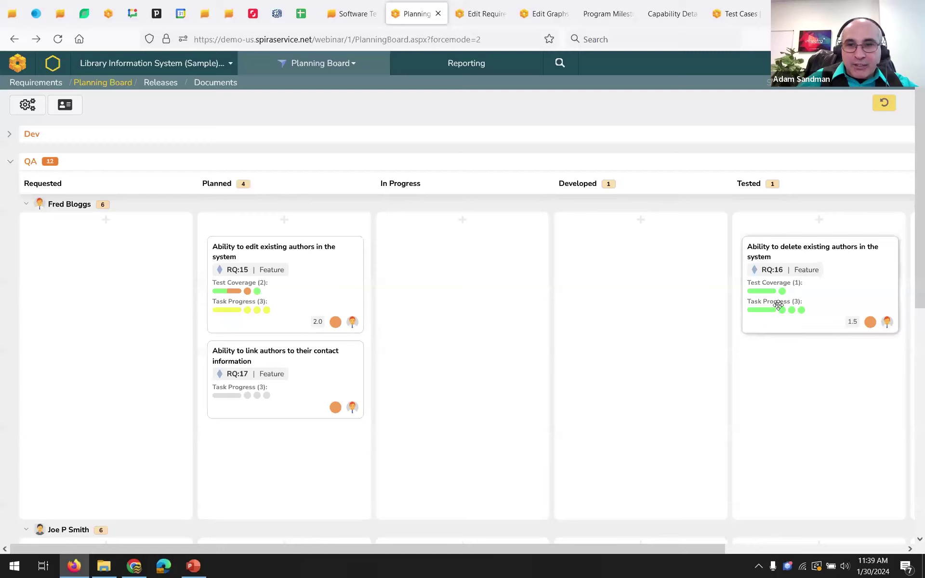
{"action": "mouse_move", "coordinate": [765, 311]}
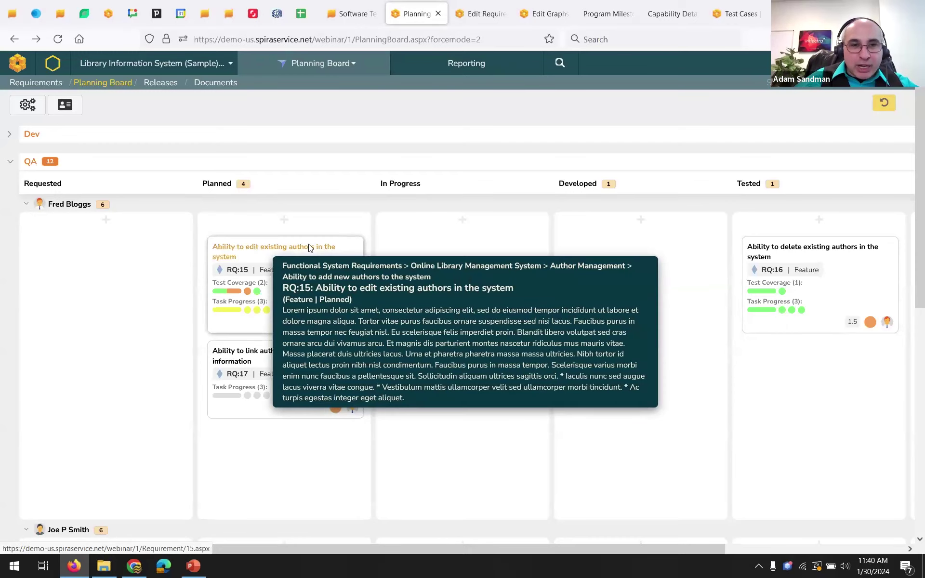
View requirement RQ:15's edit form, cancel it, and open the requirement's full page in a new browser tab
{"action": "left_click", "coordinate": [308, 246]}
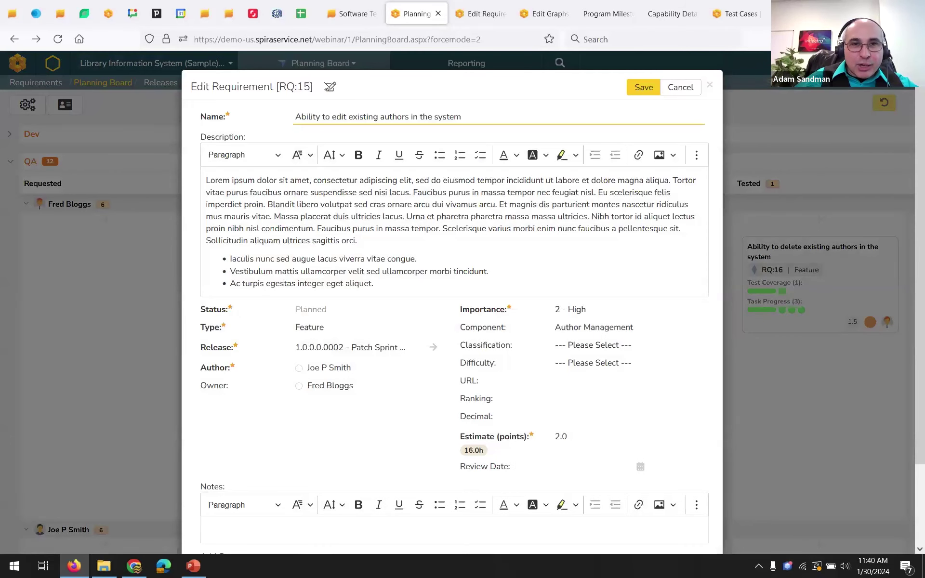
{"action": "left_click", "coordinate": [681, 87]}
{"action": "mouse_move", "coordinate": [305, 248]}
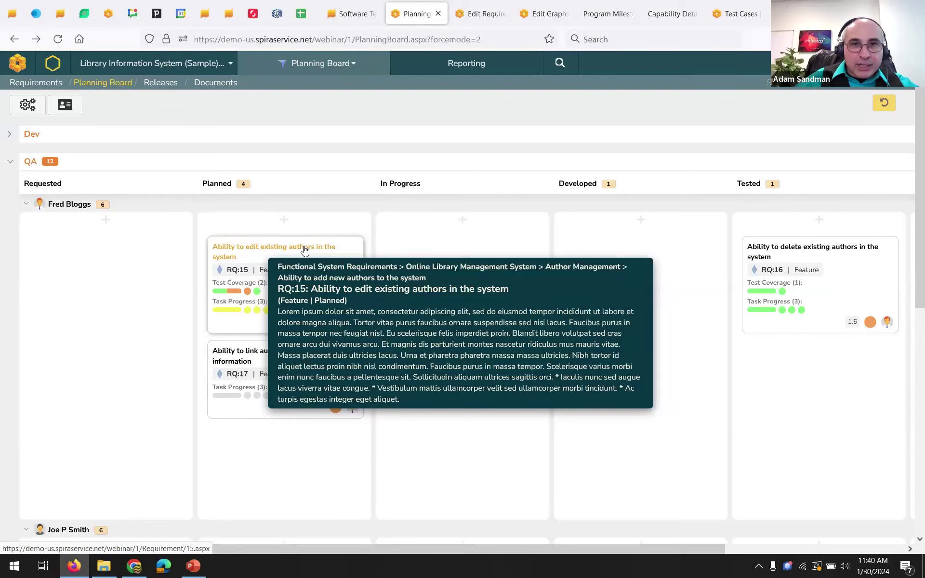
{"action": "left_click", "coordinate": [305, 249], "text": "ctrl"}
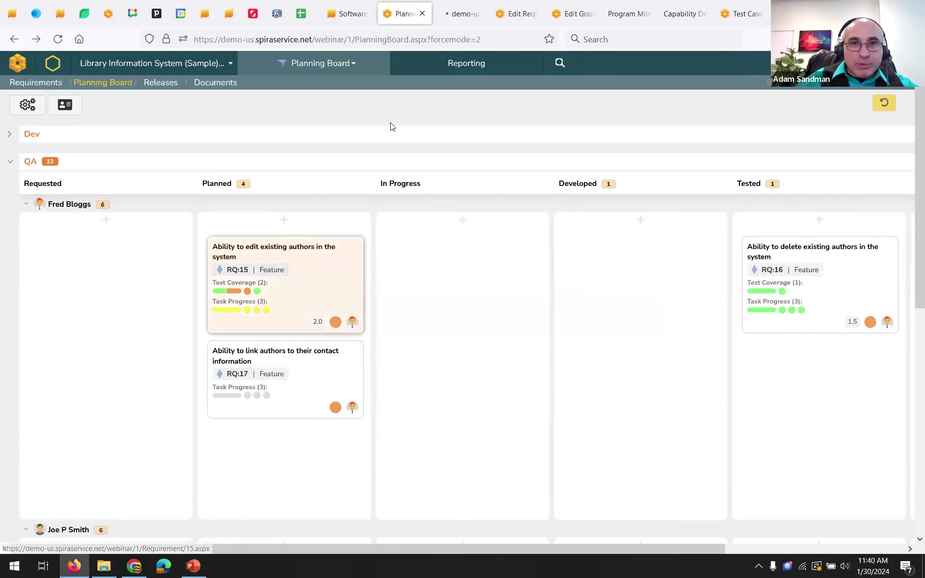
{"action": "left_click", "coordinate": [458, 9]}
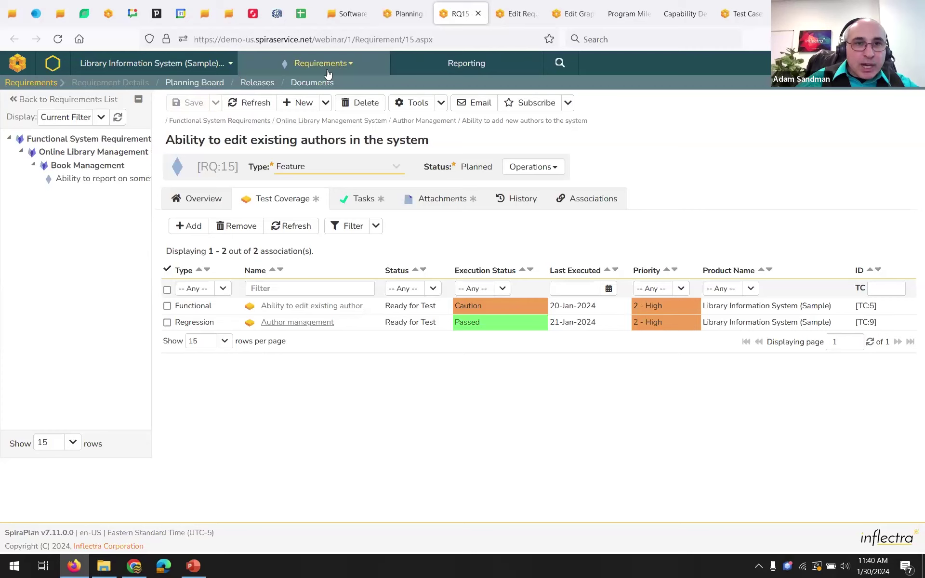
Open the product's task board and review its release, column and row options and the card feature options
{"action": "left_click", "coordinate": [312, 71]}
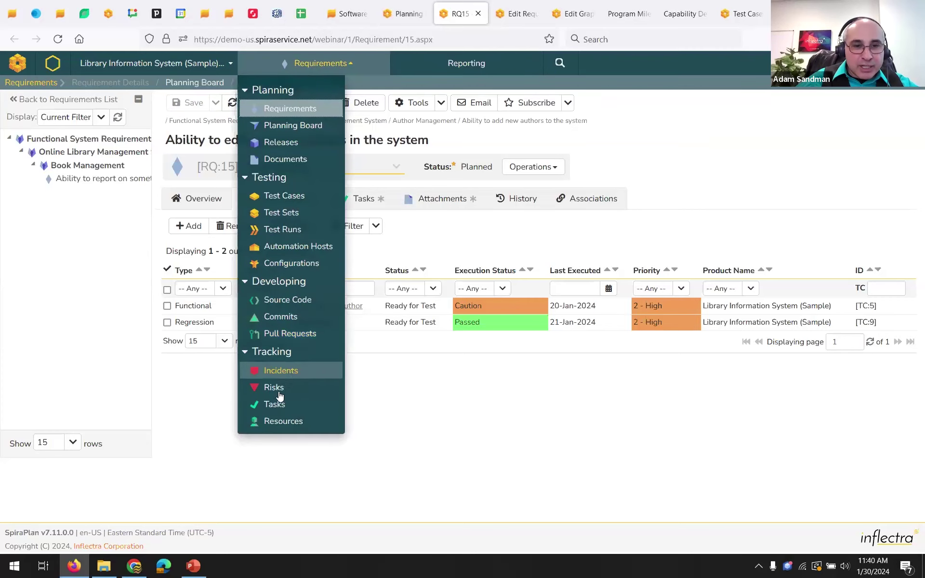
{"action": "left_click", "coordinate": [284, 408]}
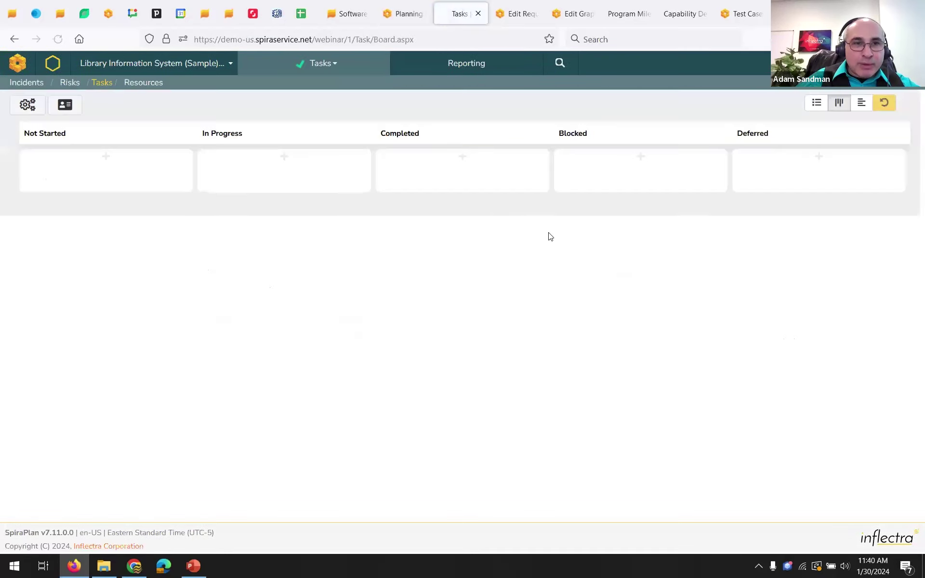
{"action": "left_click", "coordinate": [28, 105]}
{"action": "left_click", "coordinate": [146, 191]}
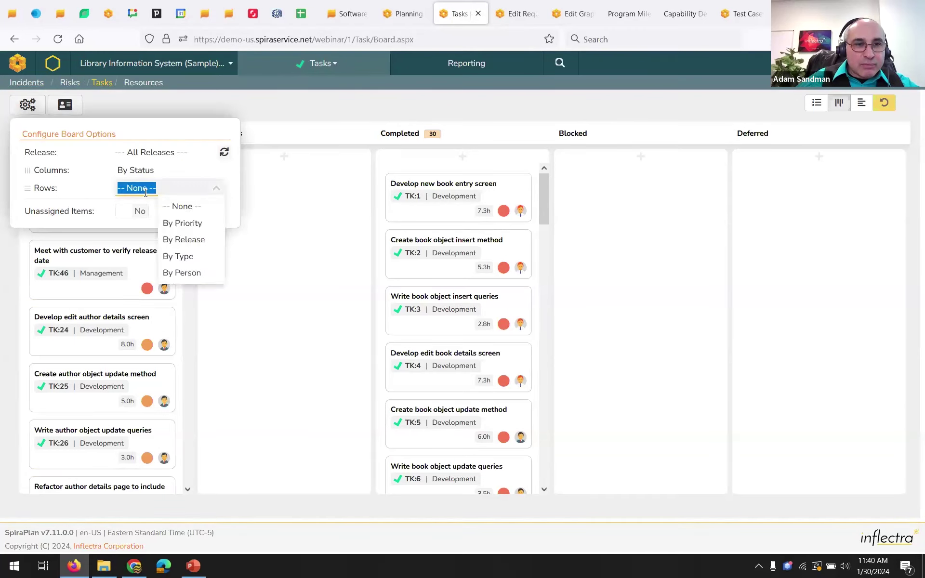
{"action": "left_click", "coordinate": [150, 173]}
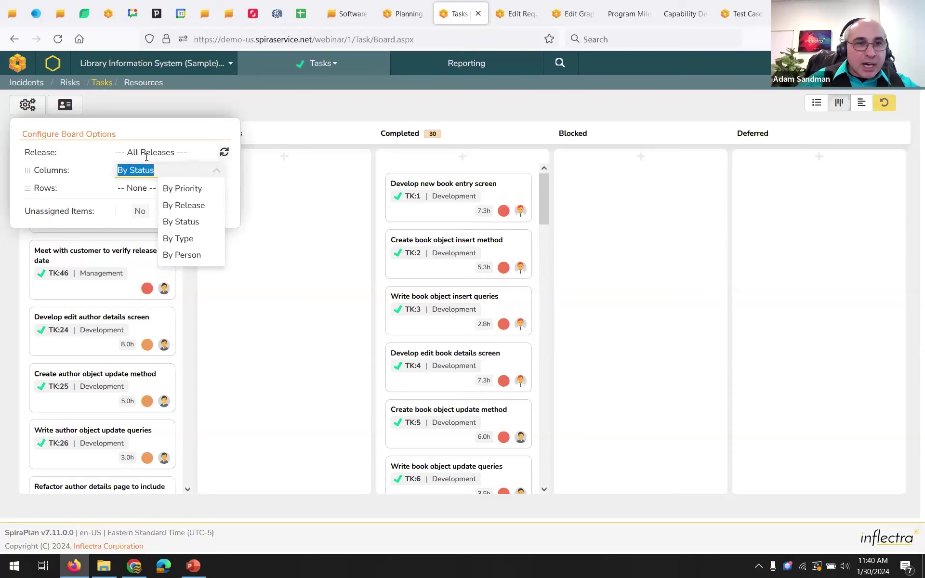
{"action": "left_click", "coordinate": [147, 153]}
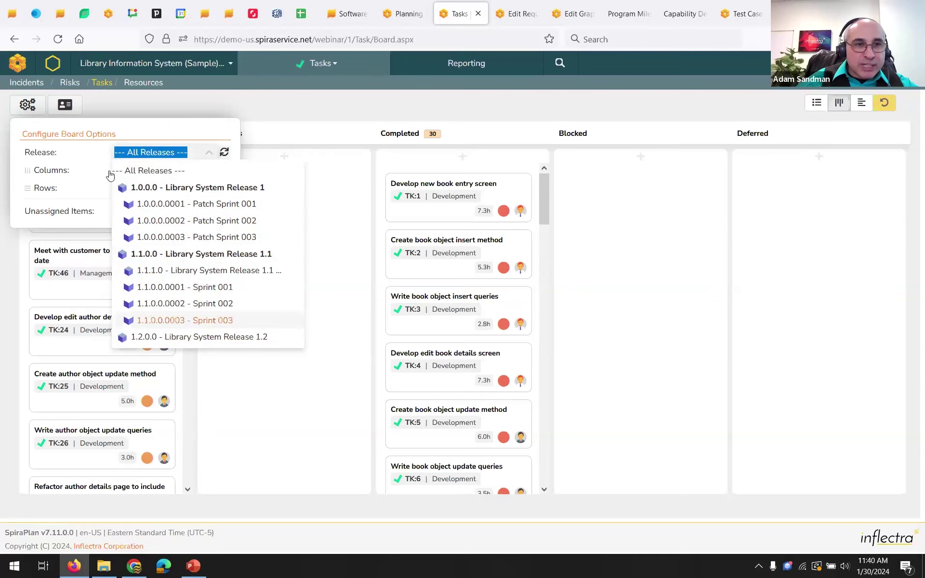
{"action": "left_click", "coordinate": [82, 114]}
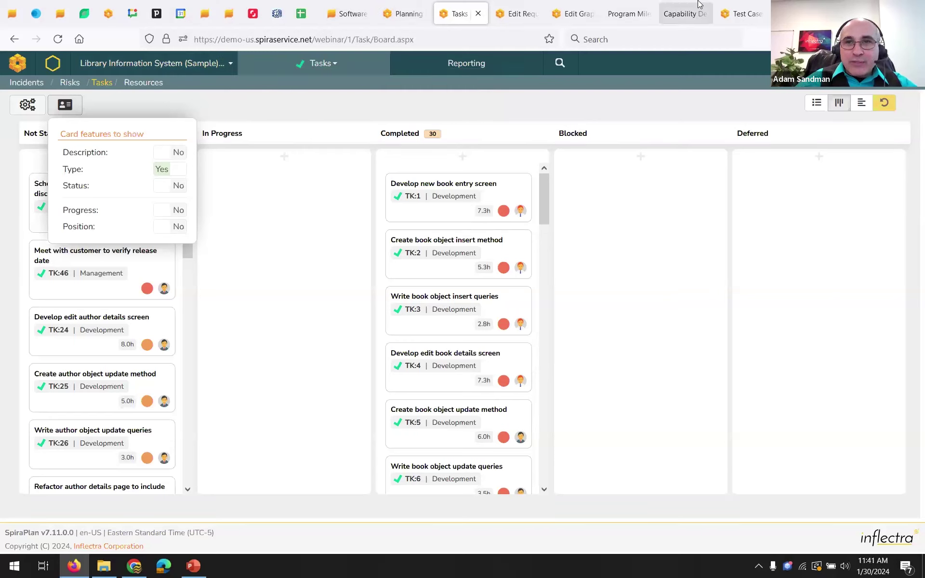
Switch to the Test Cases browser tab and open the system-level SpiraApps administration page
{"action": "left_click", "coordinate": [741, 11]}
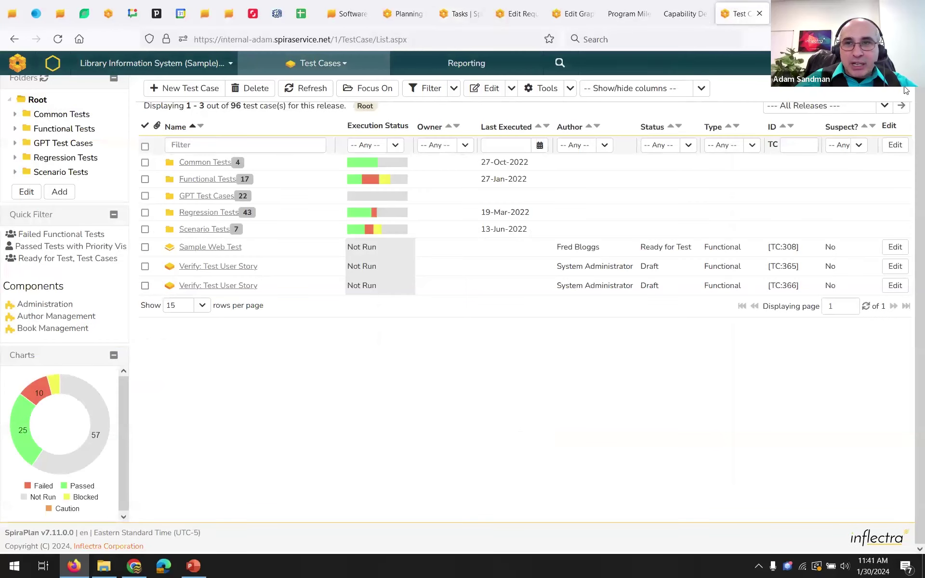
{"action": "left_click", "coordinate": [897, 64]}
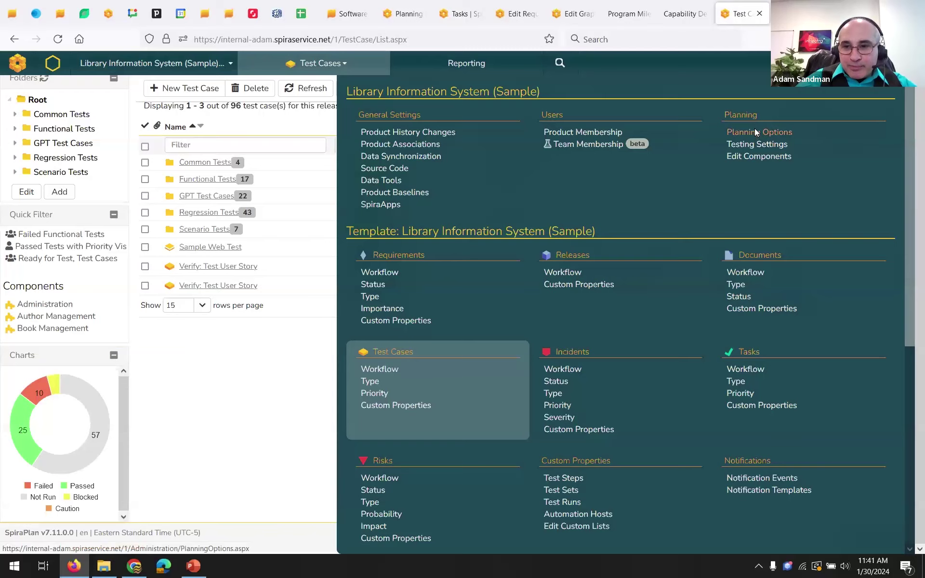
{"action": "scroll", "coordinate": [755, 134], "scroll_direction": "down", "scroll_amount": 5}
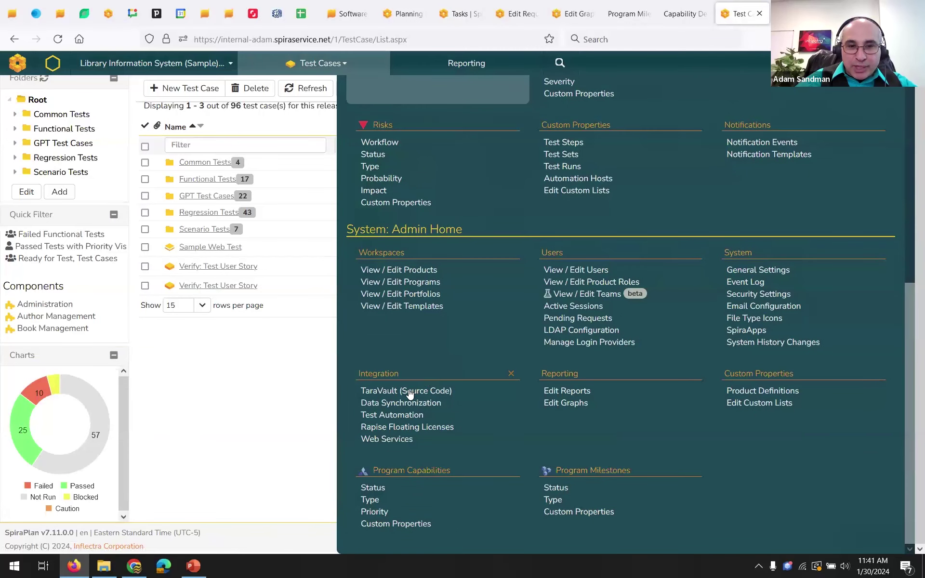
{"action": "left_click", "coordinate": [392, 415]}
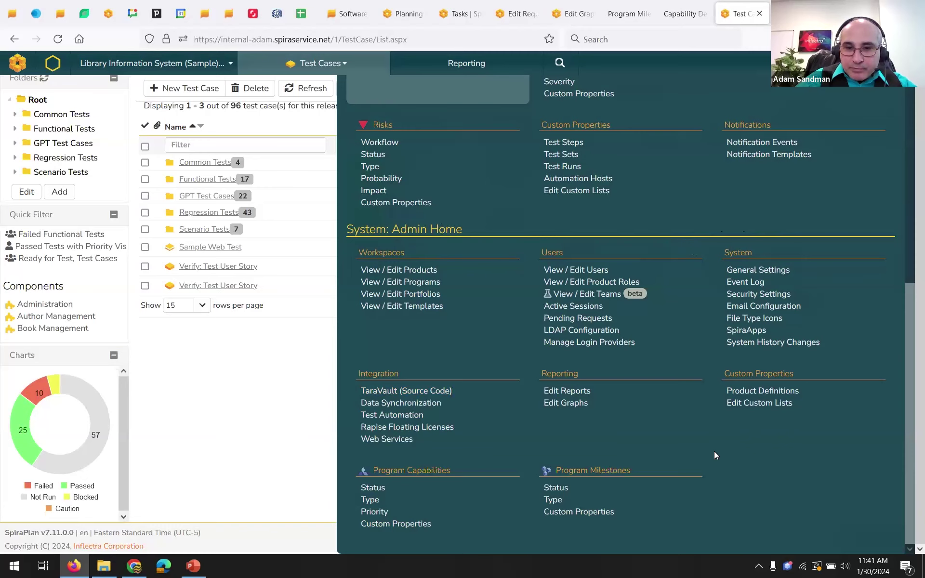
{"action": "left_click", "coordinate": [755, 332]}
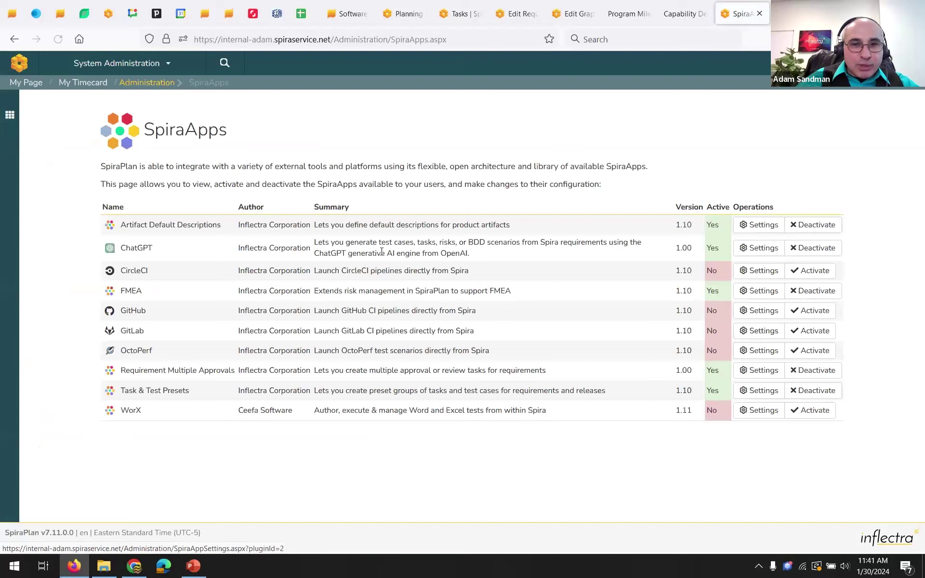
Highlight the ChatGPT SpiraApp's name and summary, and open its settings
{"action": "left_click_drag", "start_coordinate": [169, 247], "coordinate": [96, 248]}
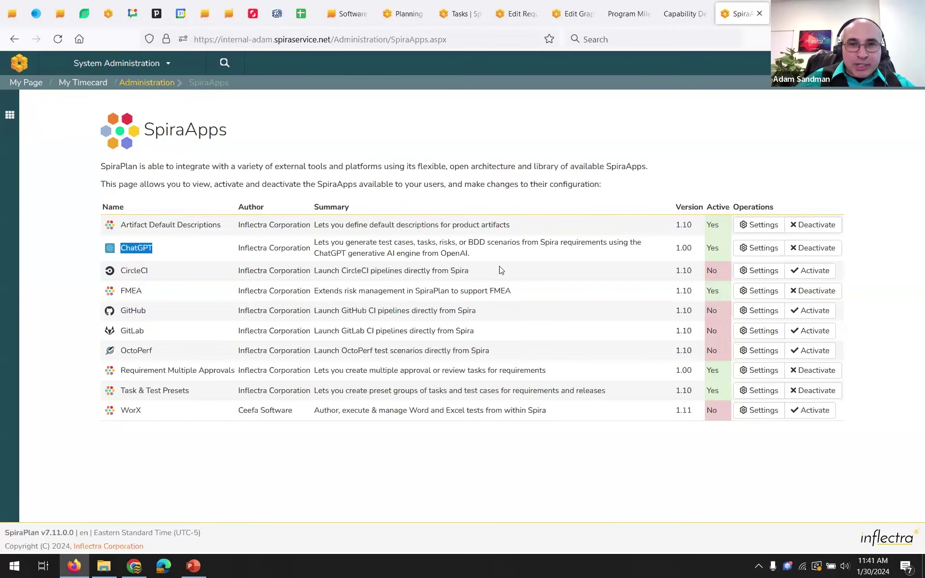
{"action": "left_click_drag", "start_coordinate": [520, 258], "coordinate": [308, 239]}
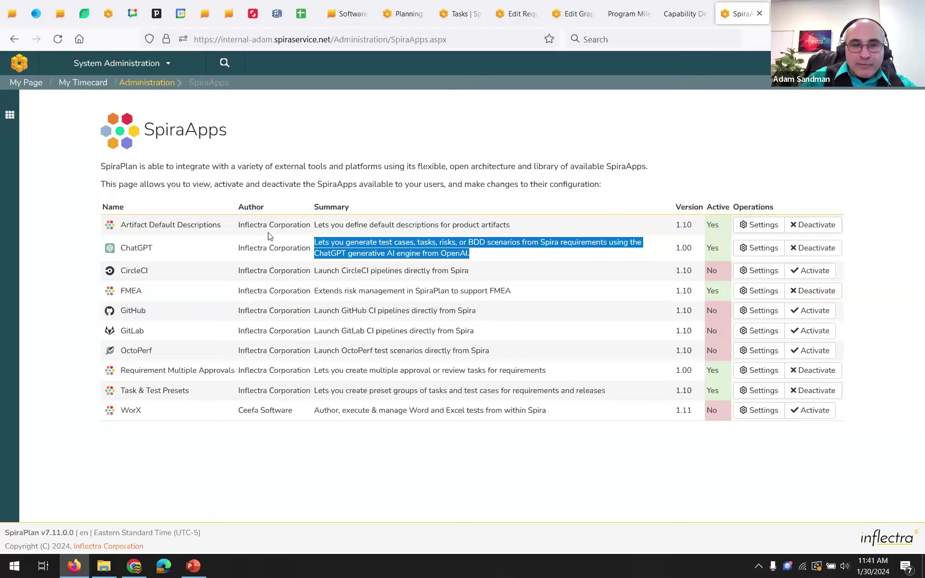
{"action": "left_click", "coordinate": [769, 249]}
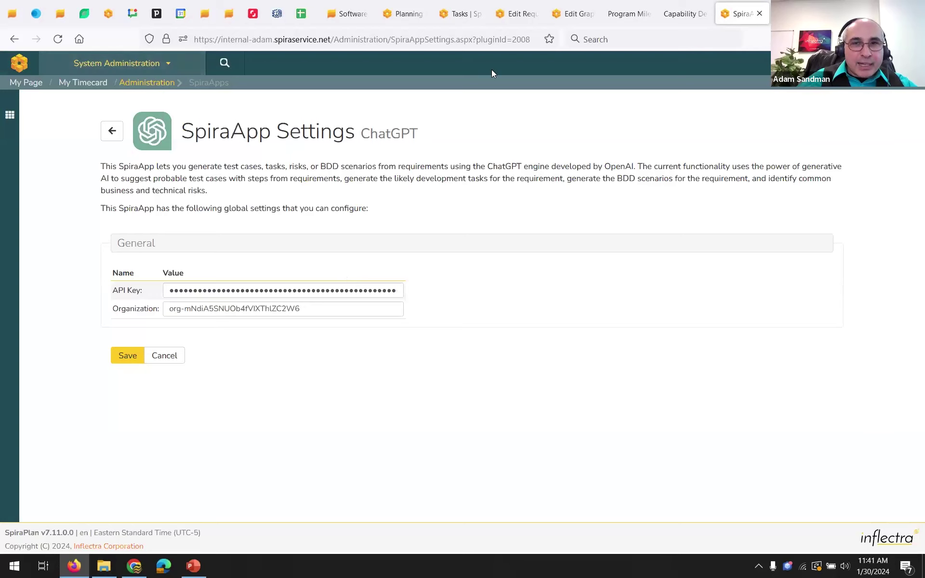
Leave the system-level ChatGPT settings and open the product-level SpiraApps administration page for Library Information System (Sample)
{"action": "left_click", "coordinate": [906, 63]}
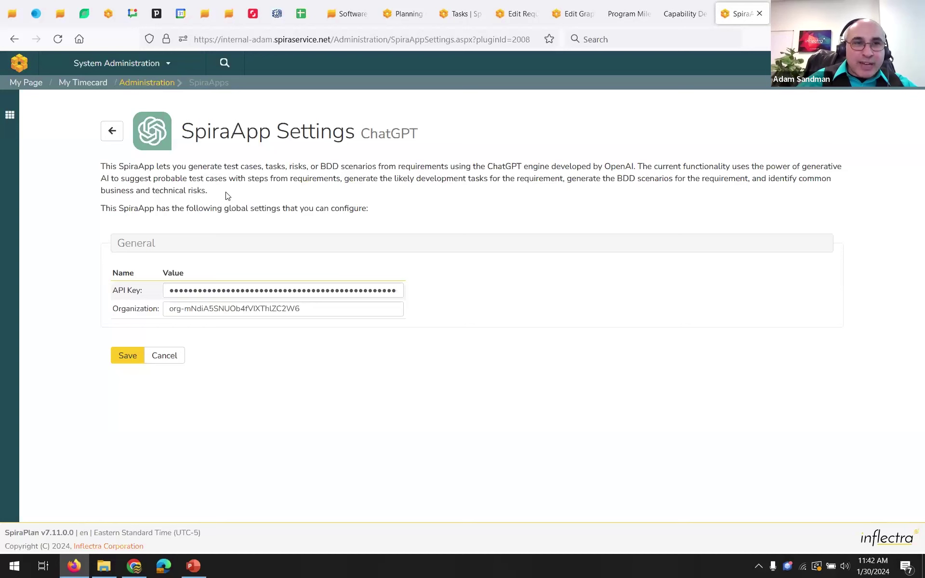
{"action": "key", "text": "alt+Left"}
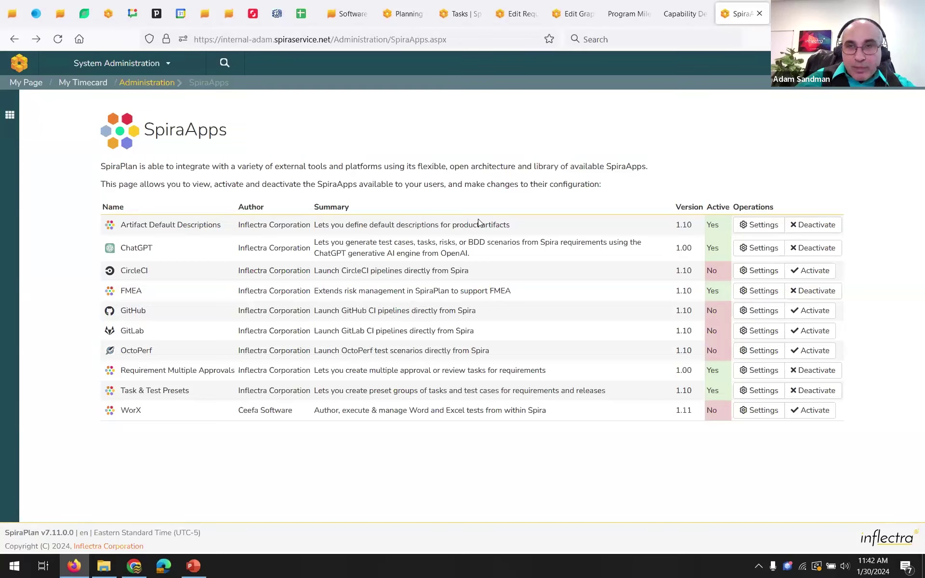
{"action": "left_click", "coordinate": [161, 62]}
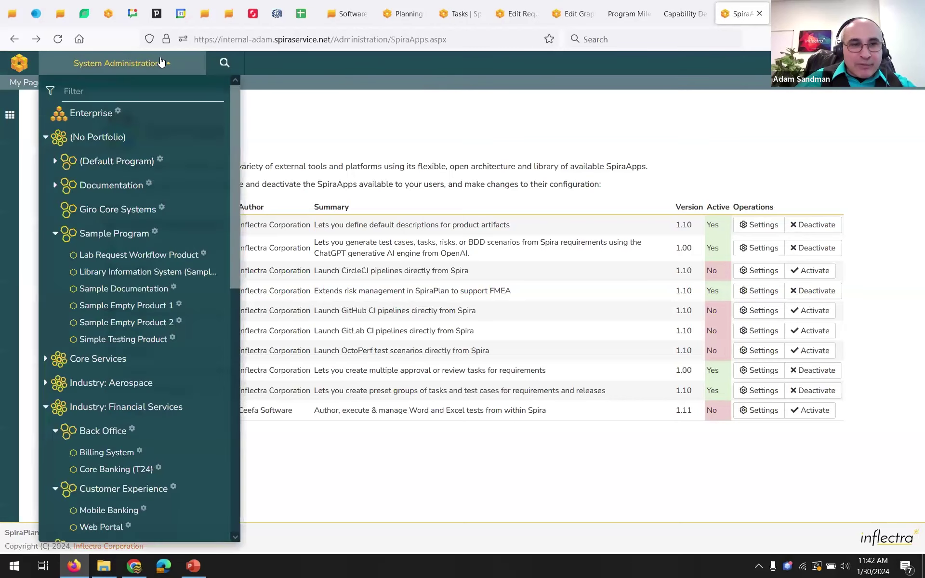
{"action": "left_click", "coordinate": [136, 268]}
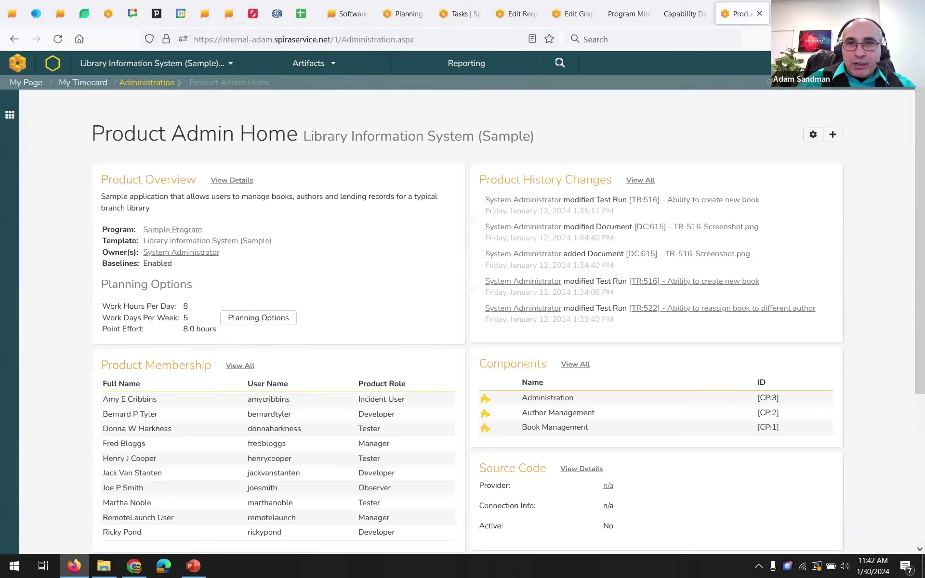
{"action": "left_click", "coordinate": [147, 82]}
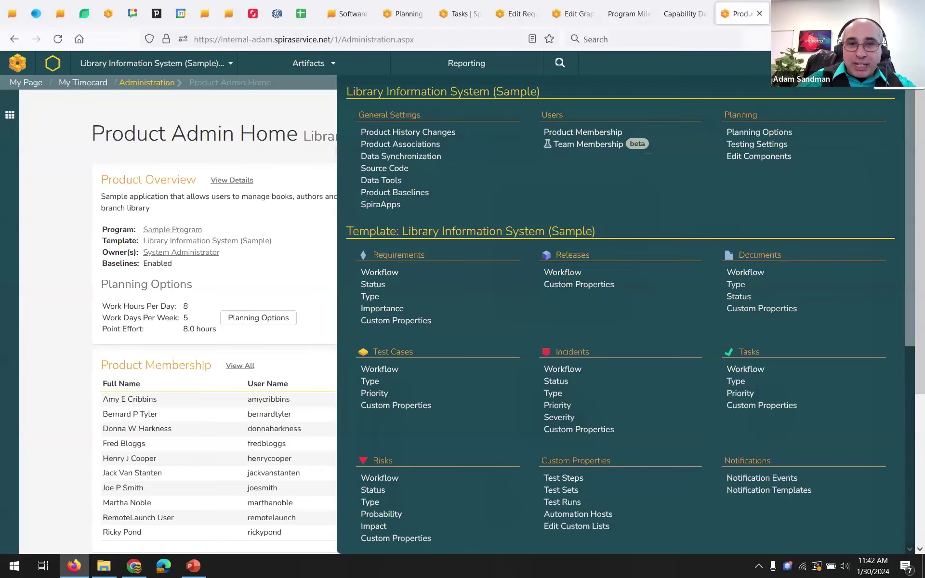
{"action": "left_click", "coordinate": [379, 204]}
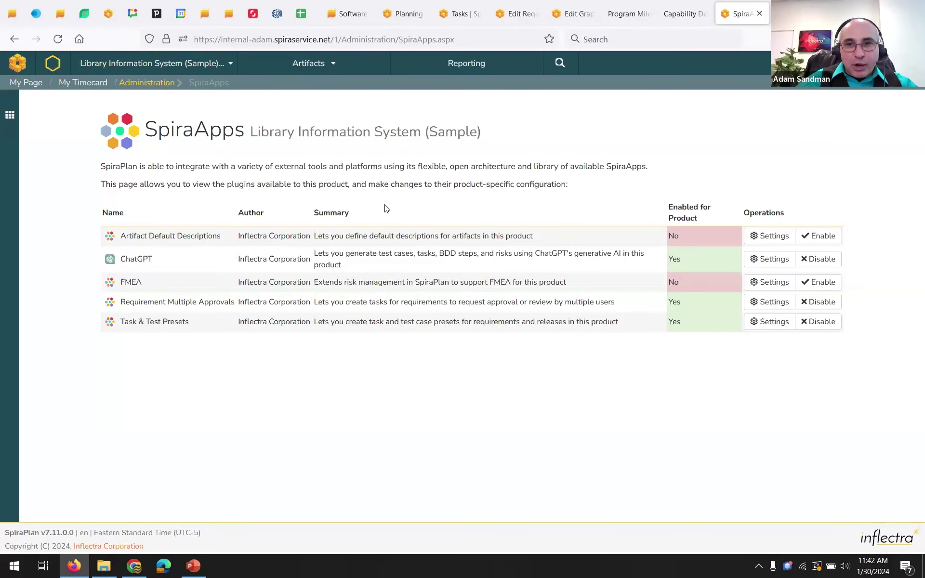
Open the product's ChatGPT SpiraApp settings and review the temperature, model, prompt and regular expression fields
{"action": "left_click", "coordinate": [764, 260]}
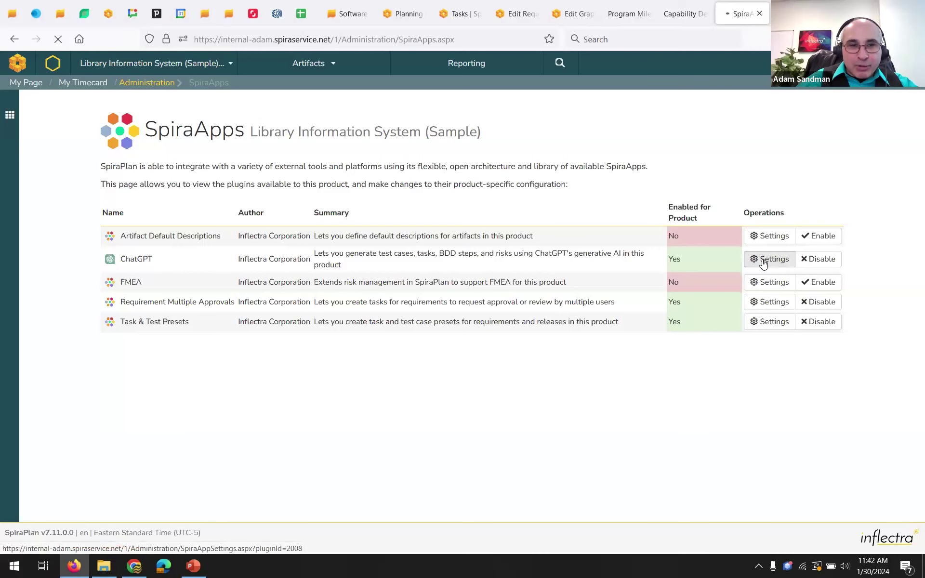
{"action": "scroll", "coordinate": [322, 204], "scroll_direction": "down", "scroll_amount": 3}
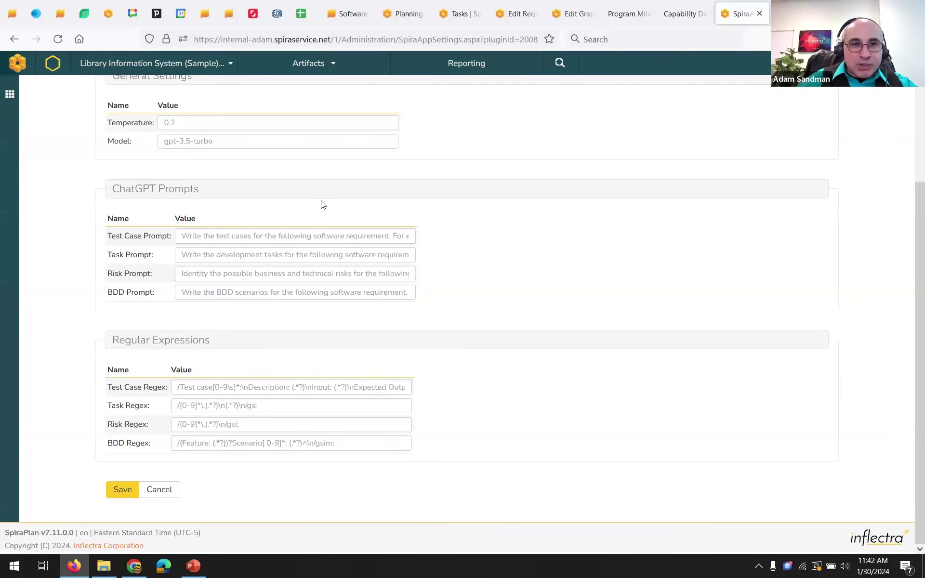
{"action": "left_click", "coordinate": [181, 117]}
{"action": "mouse_move", "coordinate": [118, 123]}
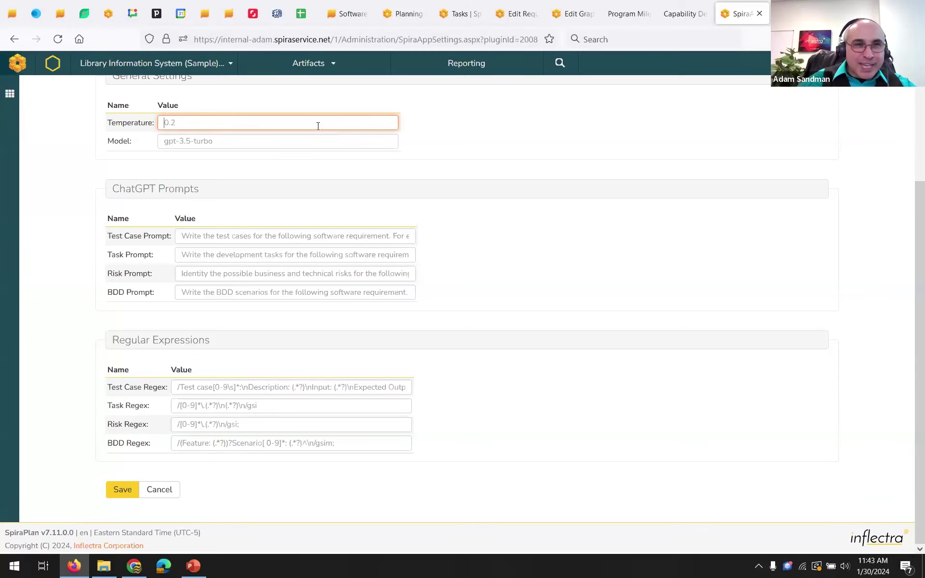
{"action": "left_click", "coordinate": [188, 141]}
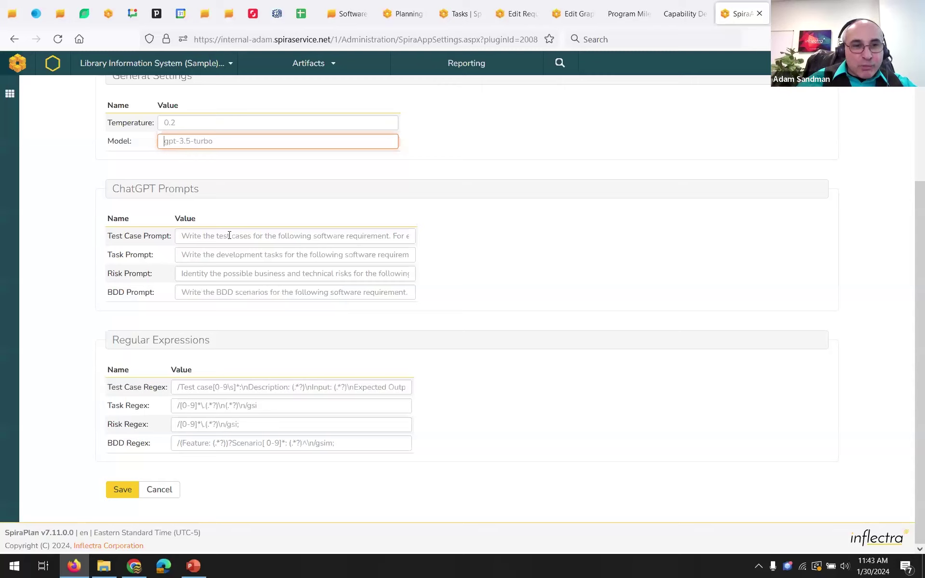
{"action": "mouse_move", "coordinate": [138, 233]}
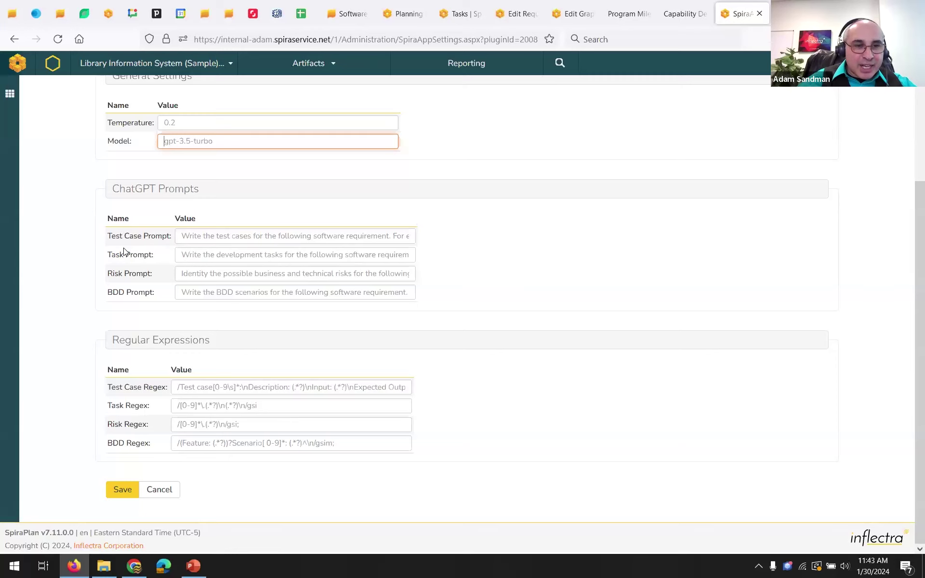
{"action": "mouse_move", "coordinate": [127, 295]}
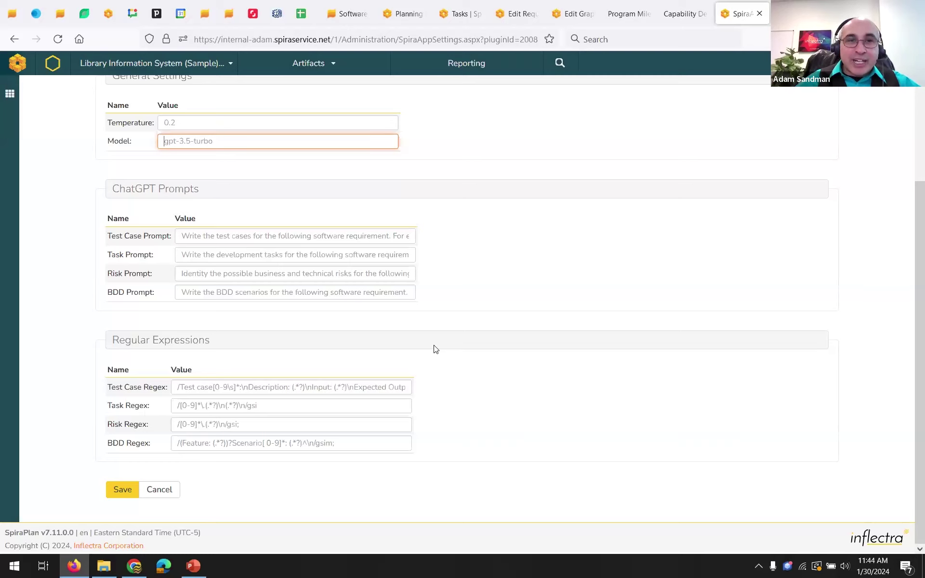
{"action": "scroll", "coordinate": [494, 248], "scroll_direction": "up", "scroll_amount": 3}
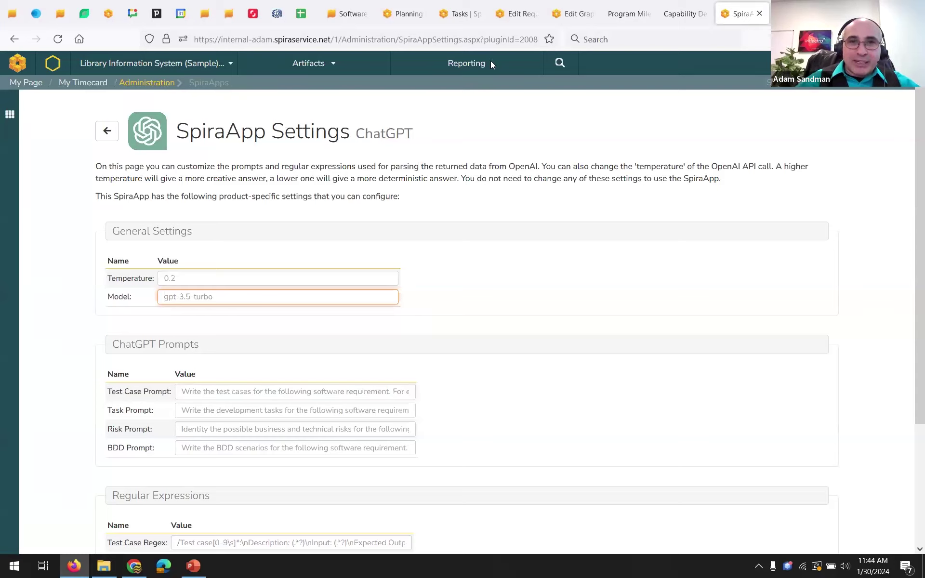
Open the product's requirements list and insert a new requirement above "Ability to edit existing books in the system"
{"action": "left_click", "coordinate": [325, 67]}
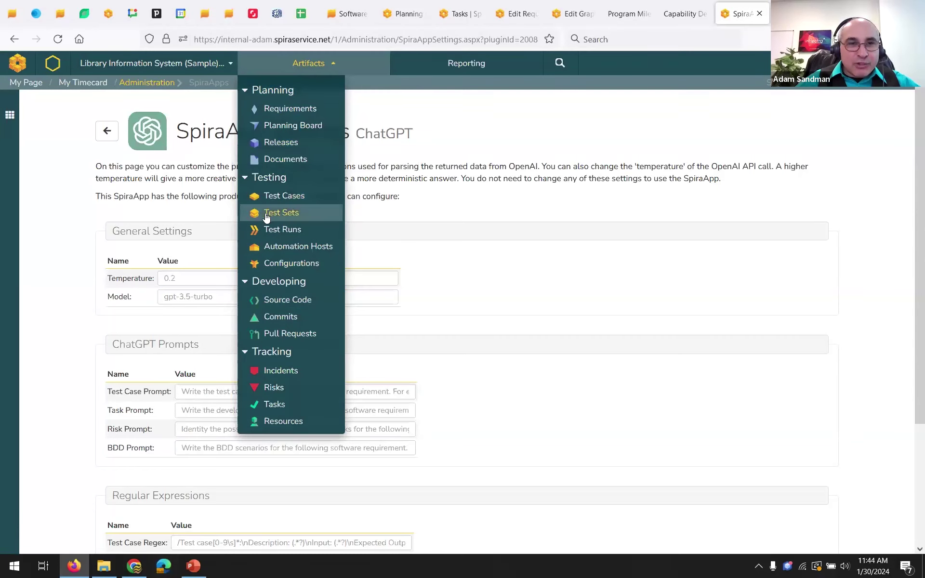
{"action": "left_click", "coordinate": [287, 109]}
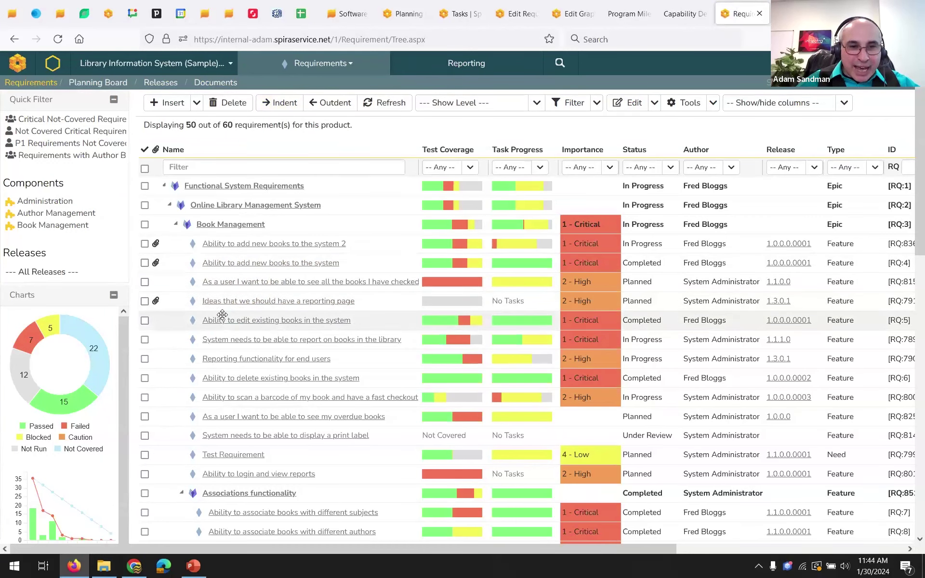
{"action": "left_click", "coordinate": [145, 321]}
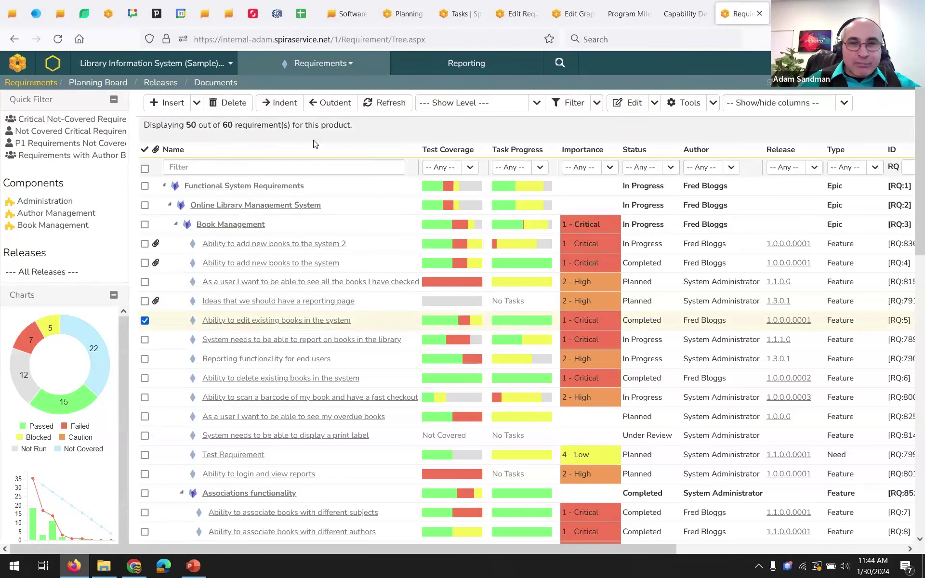
{"action": "left_click", "coordinate": [160, 107]}
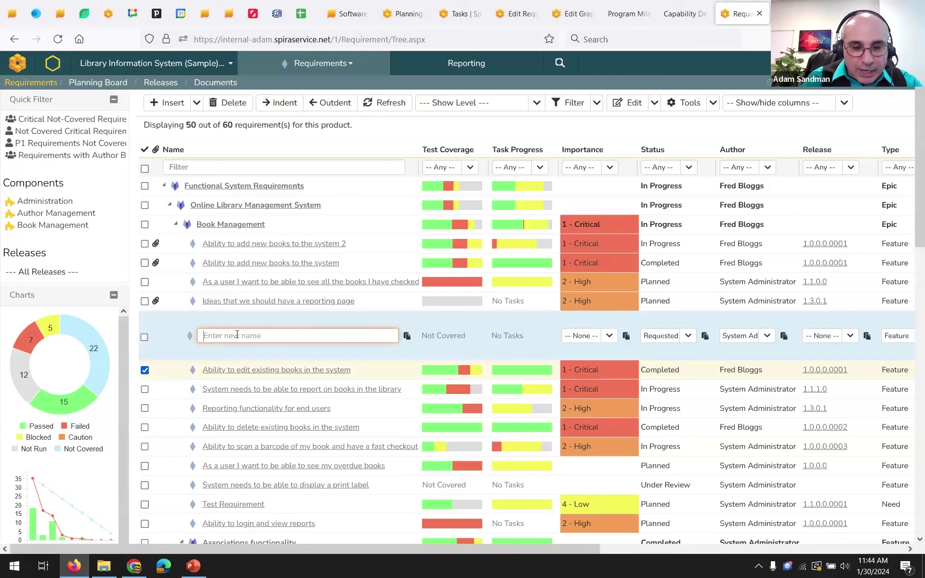
Name the new requirement "As a customer I want to choose shoes and put into an online shopping cart" and save it
{"action": "type", "text": "As a customer I want to buy shoes"}
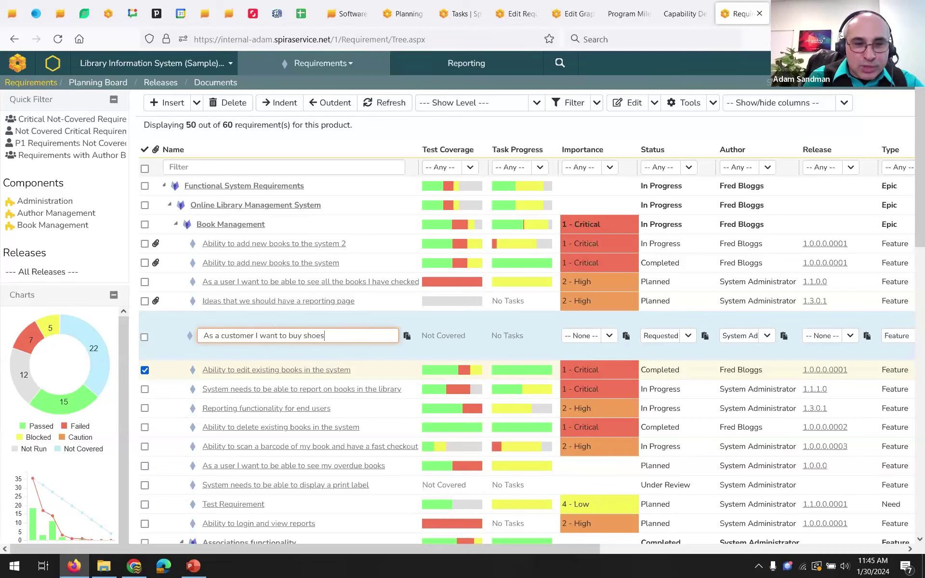
{"action": "key", "text": "BackSpace"}
{"action": "key", "text": "BackSpace"}
{"action": "key", "text": "BackSpace"}
{"action": "key", "text": "BackSpace"}
{"action": "key", "text": "BackSpace"}
{"action": "key", "text": "BackSpace"}
{"action": "key", "text": "BackSpace"}
{"action": "key", "text": "BackSpace"}
{"action": "key", "text": "BackSpace"}
{"action": "key", "text": "BackSpace"}
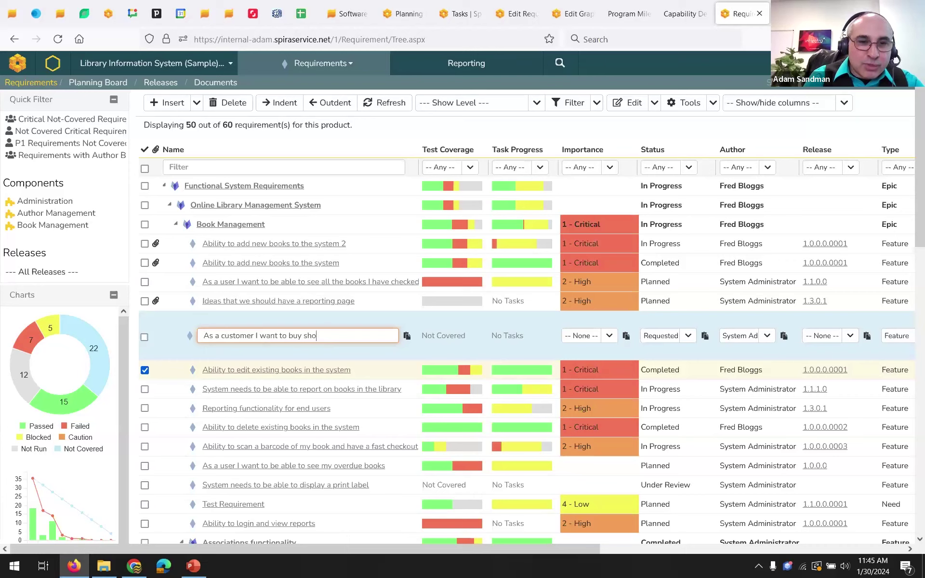
{"action": "type", "text": "choose choose"}
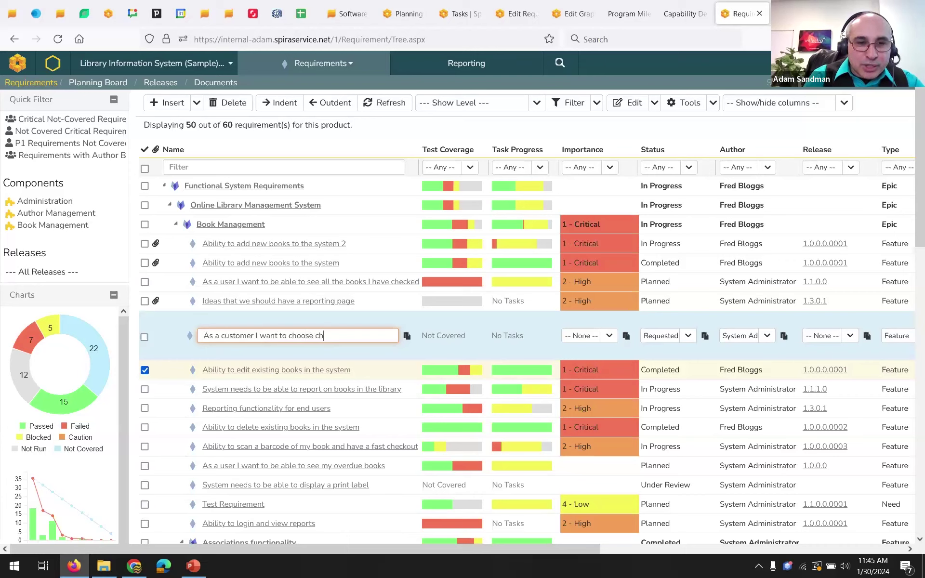
{"action": "key", "text": "BackSpace"}
{"action": "key", "text": "BackSpace"}
{"action": "key", "text": "BackSpace"}
{"action": "key", "text": "BackSpace"}
{"action": "key", "text": "BackSpace"}
{"action": "key", "text": "BackSpace"}
{"action": "type", "text": "shoes and put into "}
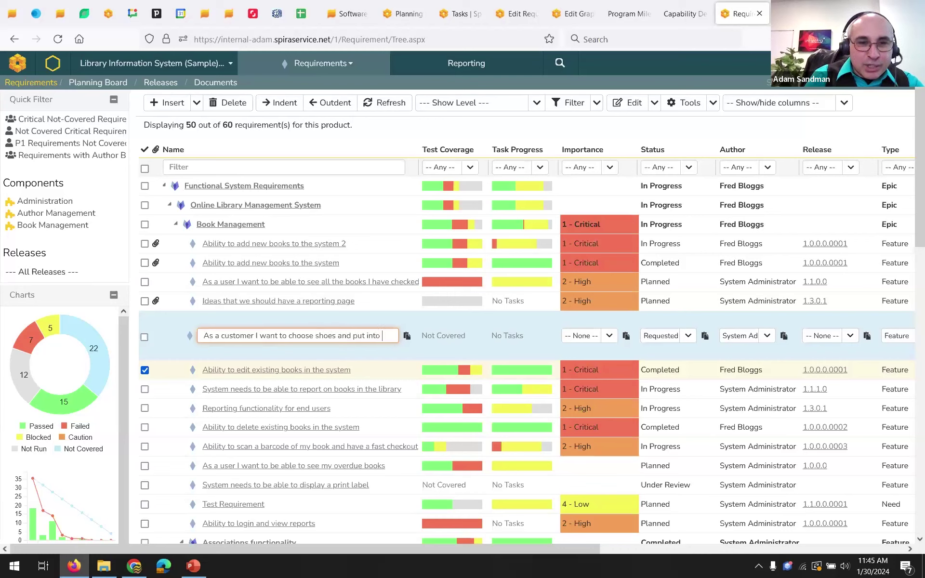
{"action": "type", "text": "an online shopp"}
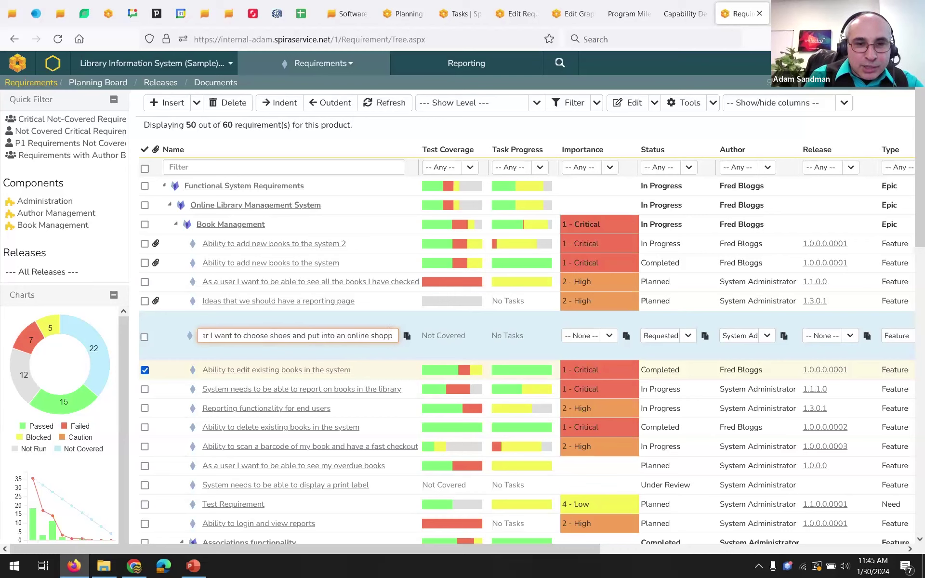
{"action": "type", "text": "ing cart"}
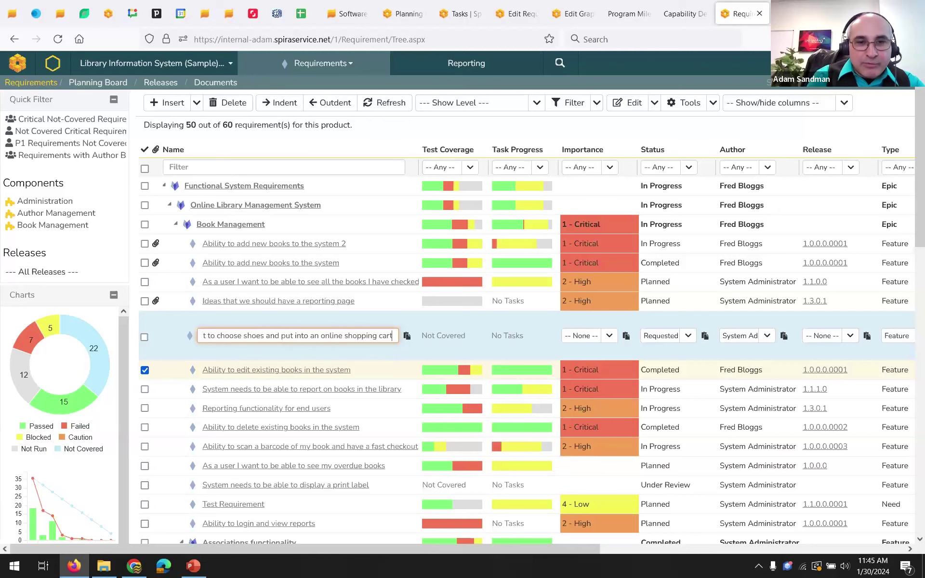
{"action": "key", "text": "Return"}
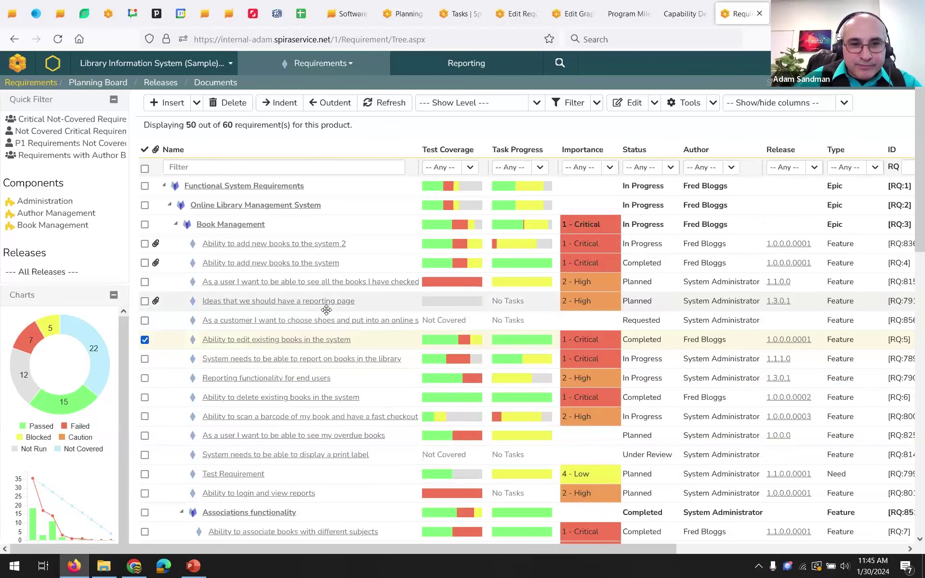
Open the new shoe shopping cart requirement and generate test cases for it with ChatGPT
{"action": "left_click", "coordinate": [329, 322]}
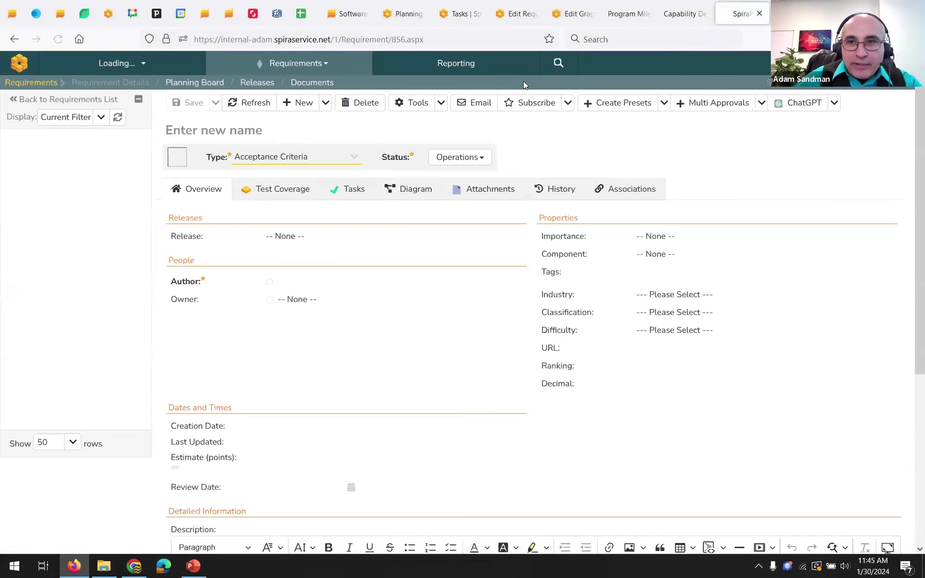
{"action": "left_click", "coordinate": [834, 104]}
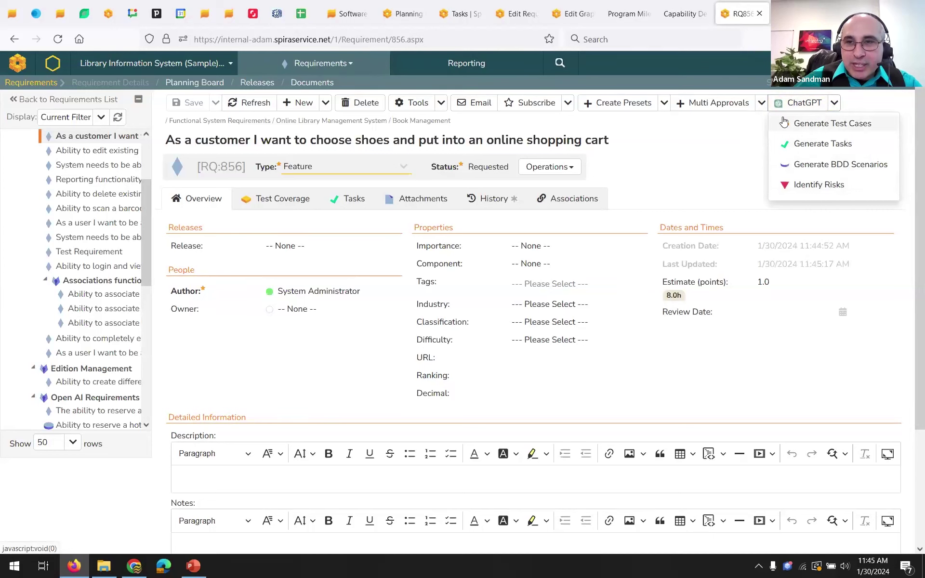
{"action": "left_click", "coordinate": [828, 127]}
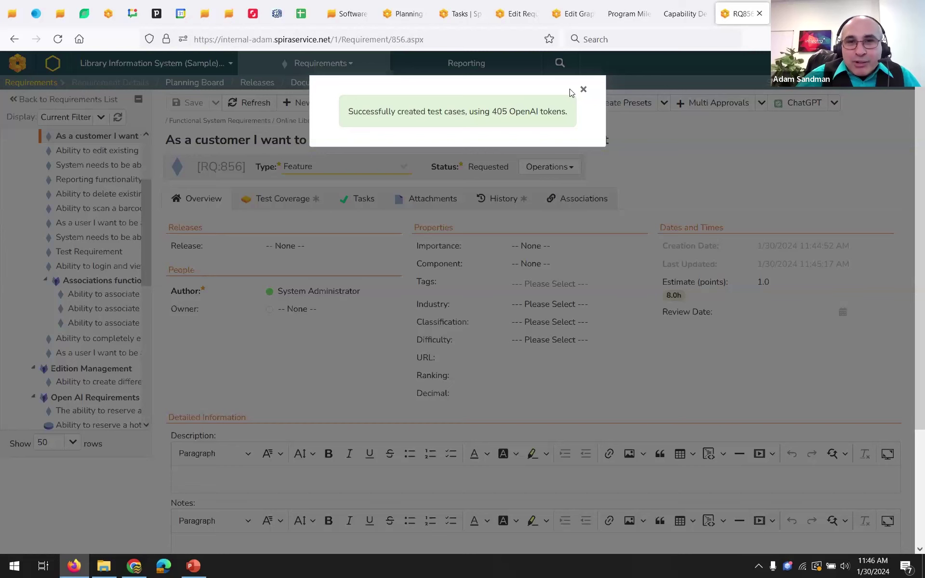
{"action": "left_click", "coordinate": [584, 90]}
Open the requirement's test coverage and examine the name and test steps of the out-of-stock shoes test case
{"action": "scroll", "coordinate": [251, 142], "scroll_direction": "down", "scroll_amount": 3}
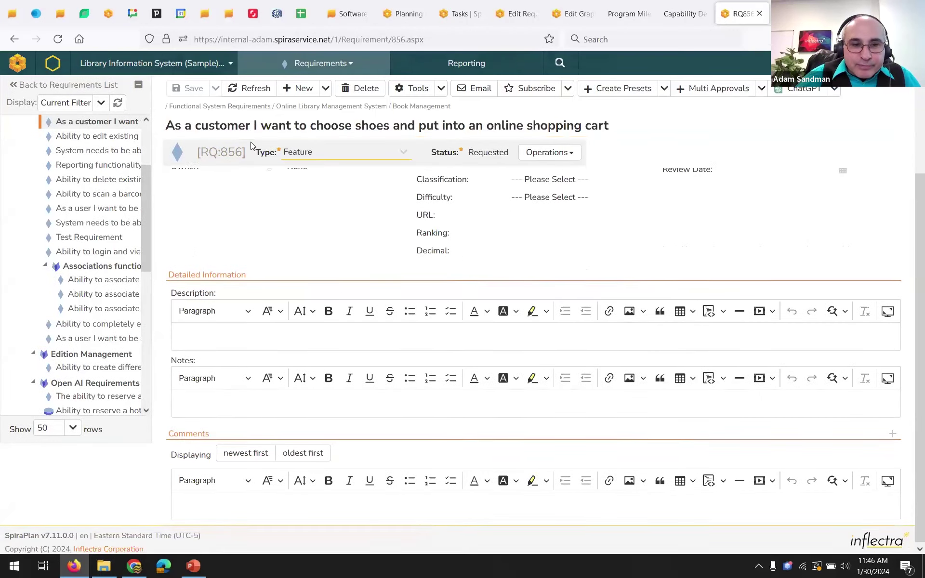
{"action": "scroll", "coordinate": [251, 142], "scroll_direction": "up", "scroll_amount": 3}
{"action": "left_click", "coordinate": [264, 199]}
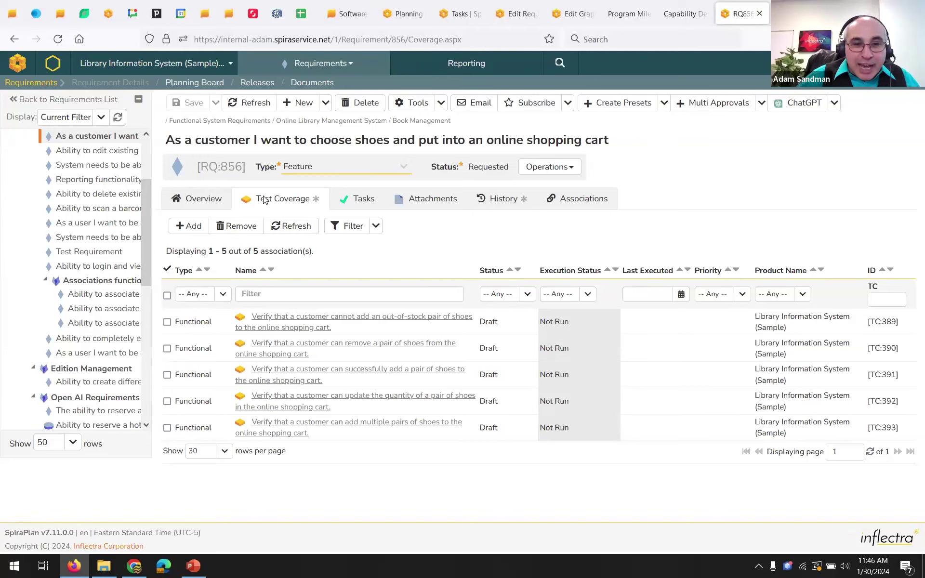
{"action": "left_click", "coordinate": [304, 318]}
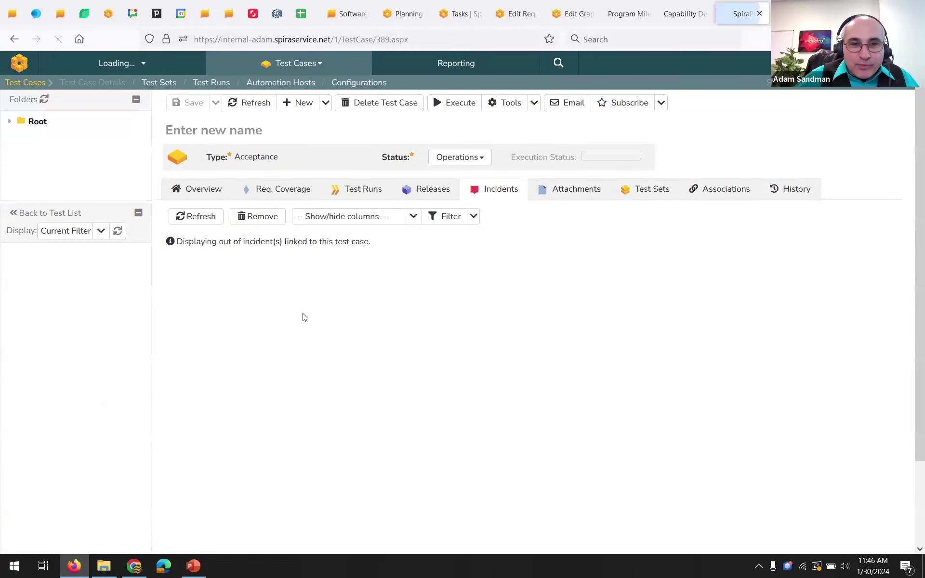
{"action": "left_click", "coordinate": [212, 209]}
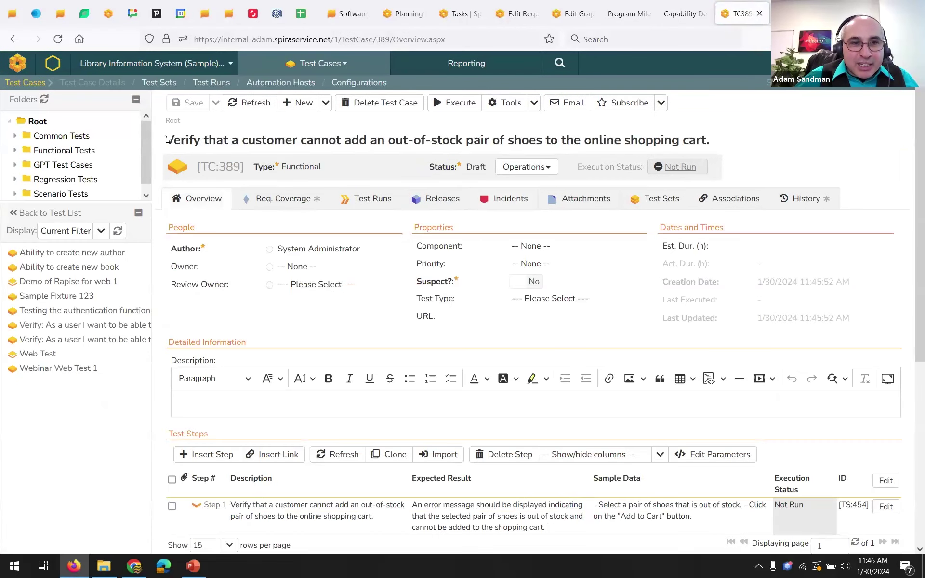
{"action": "left_click_drag", "start_coordinate": [172, 140], "coordinate": [778, 144]}
{"action": "scroll", "coordinate": [464, 379], "scroll_direction": "down", "scroll_amount": 3}
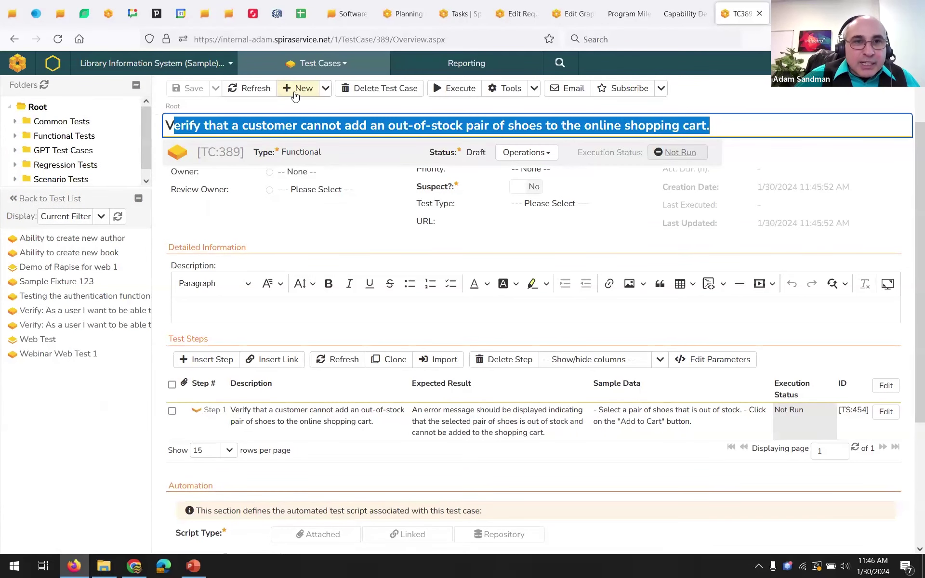
Return to the shoe shopping cart requirement's overview, generate tasks for it with ChatGPT and view its task list
{"action": "key", "text": "alt+Left"}
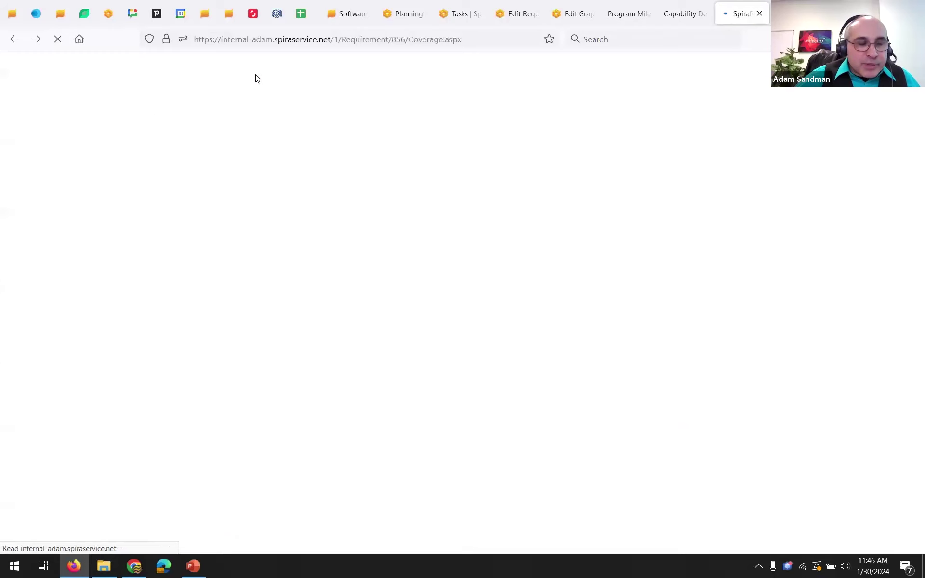
{"action": "left_click", "coordinate": [197, 199]}
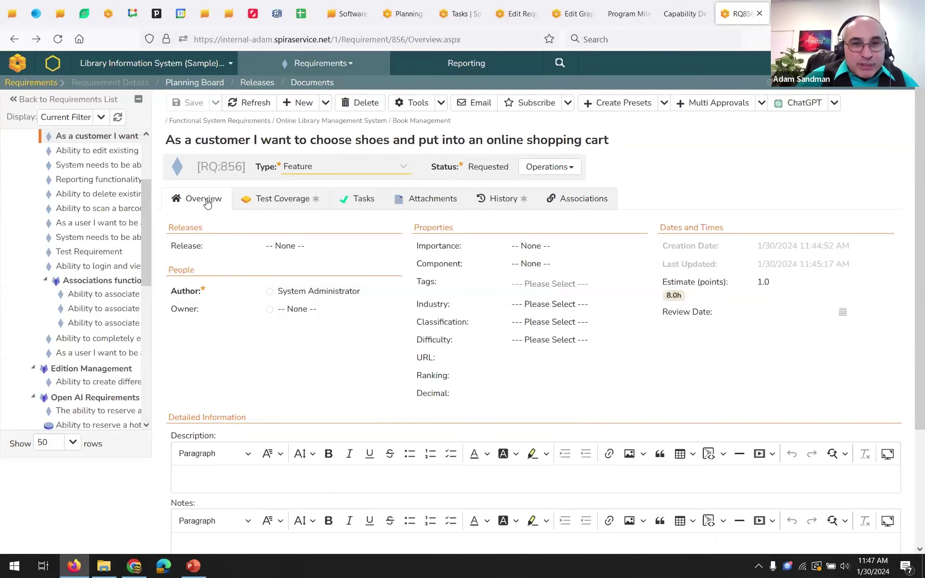
{"action": "left_click", "coordinate": [834, 103]}
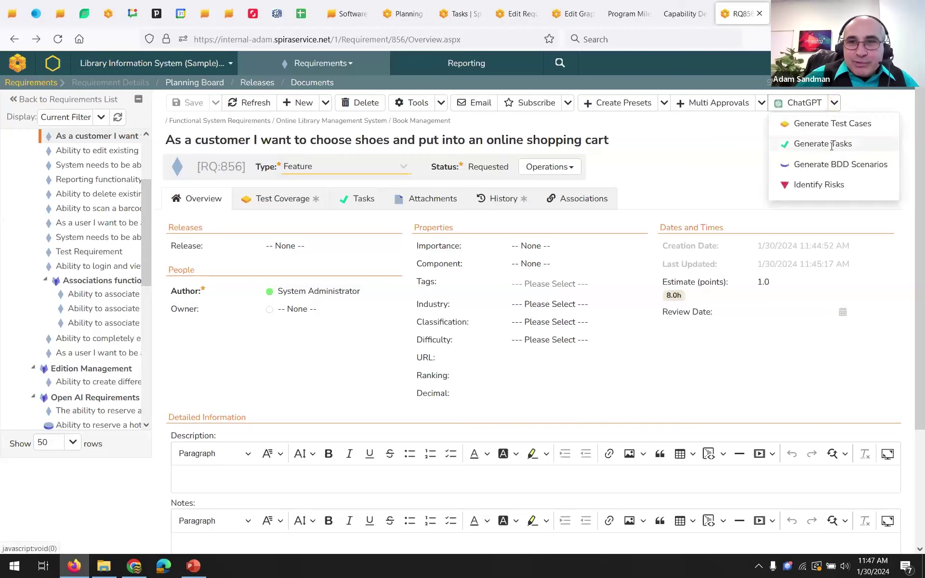
{"action": "left_click", "coordinate": [832, 146]}
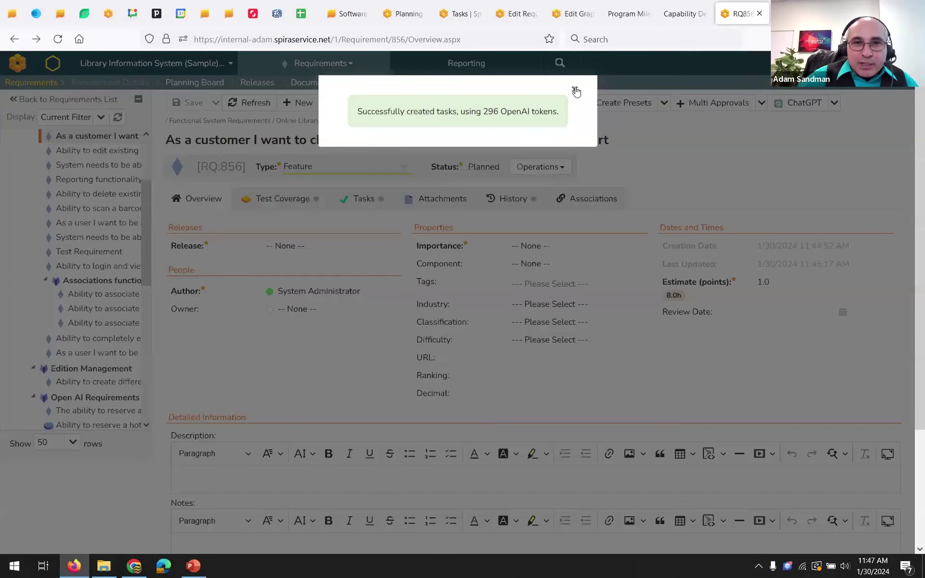
{"action": "left_click", "coordinate": [576, 91]}
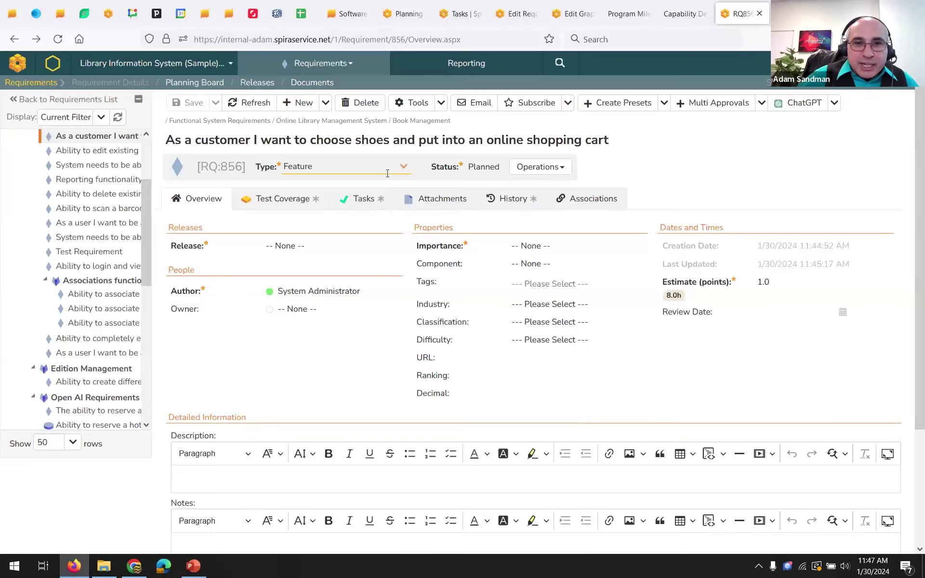
{"action": "left_click", "coordinate": [363, 199]}
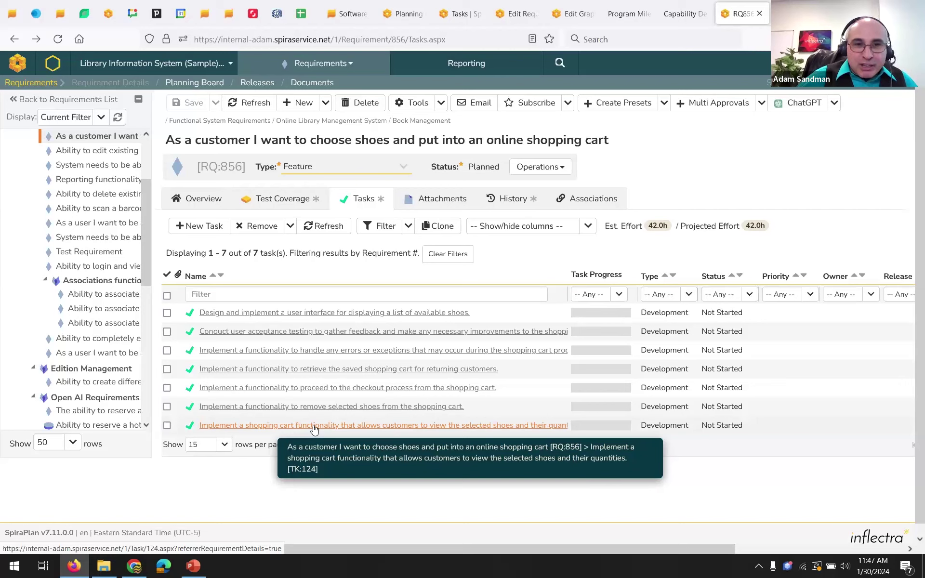
Identify risks for the shoe shopping cart requirement with ChatGPT
{"action": "left_click", "coordinate": [834, 103]}
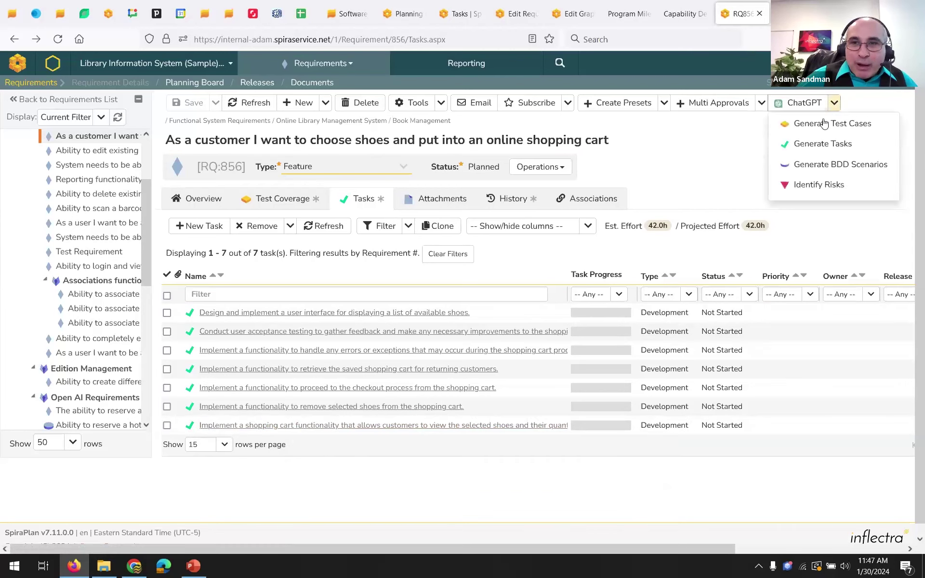
{"action": "left_click", "coordinate": [812, 189]}
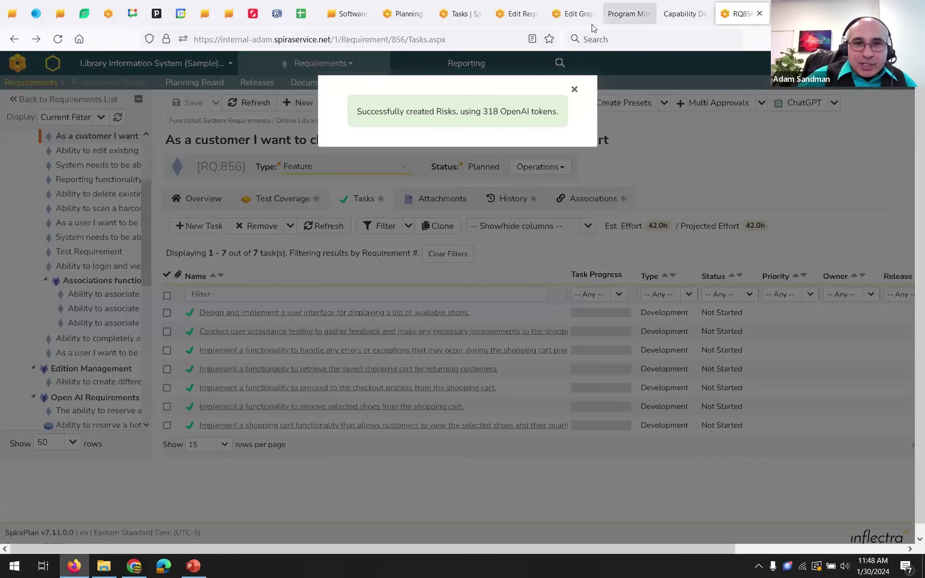
{"action": "left_click", "coordinate": [576, 90]}
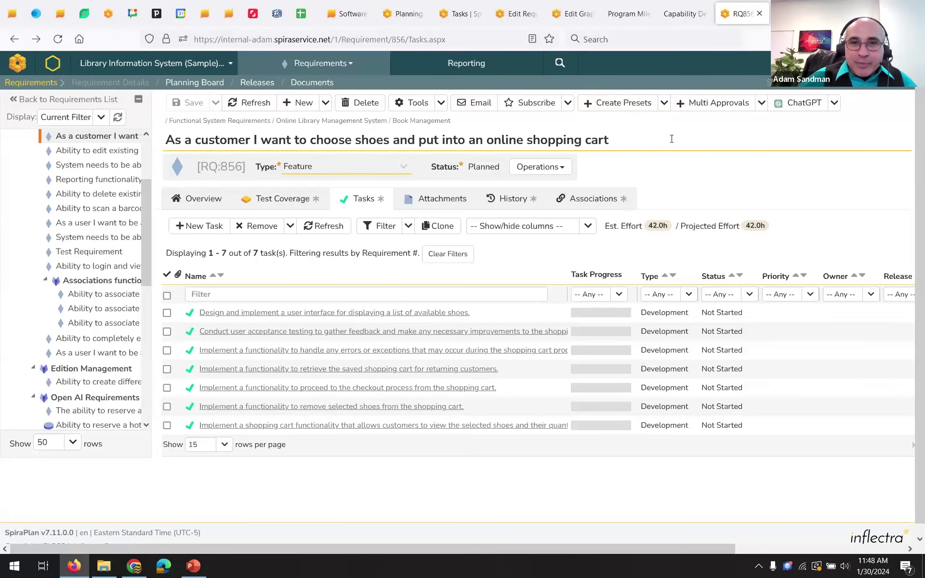
Examine the risks associated with the requirement, opening the technical issues risk separately to view its details
{"action": "left_click", "coordinate": [607, 191]}
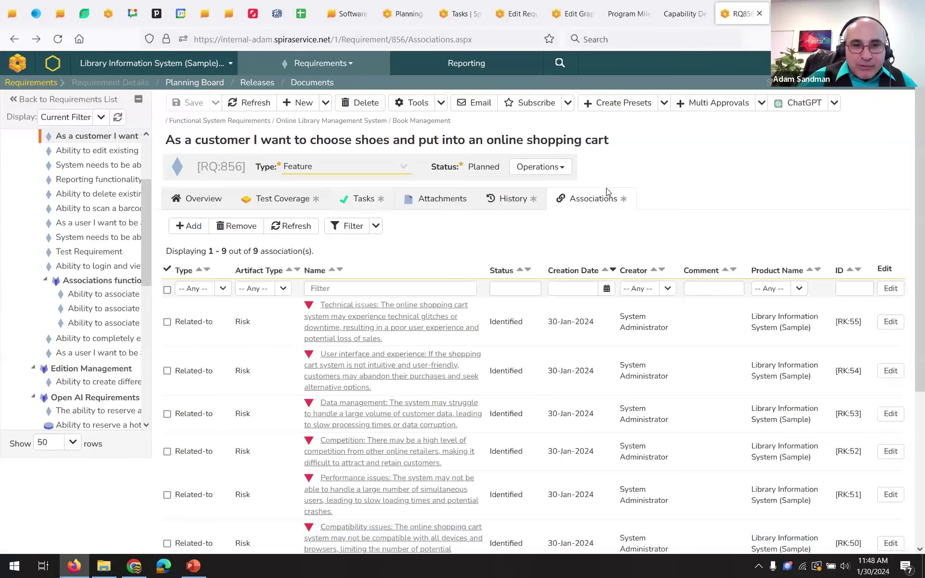
{"action": "middle_click", "coordinate": [430, 309]}
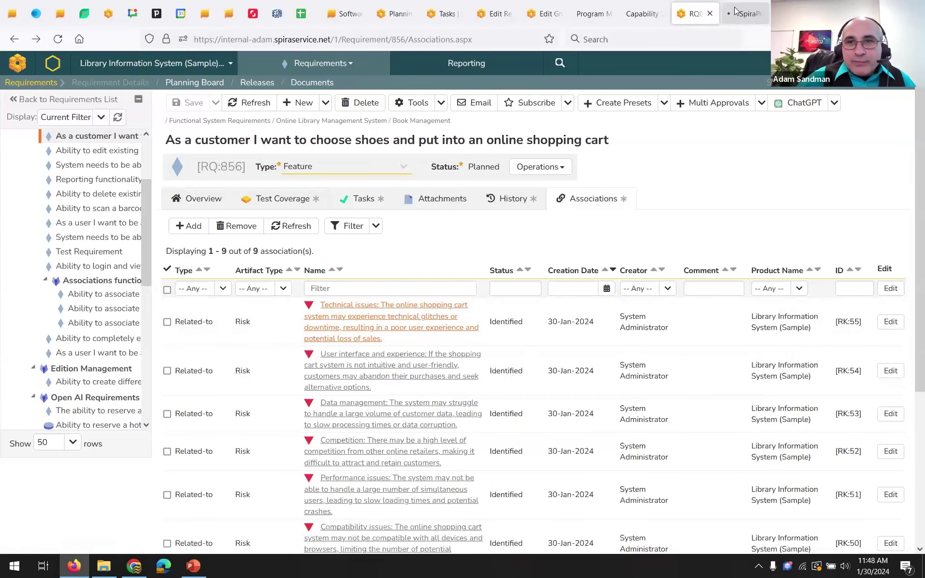
{"action": "left_click", "coordinate": [745, 13]}
{"action": "left_click", "coordinate": [205, 208]}
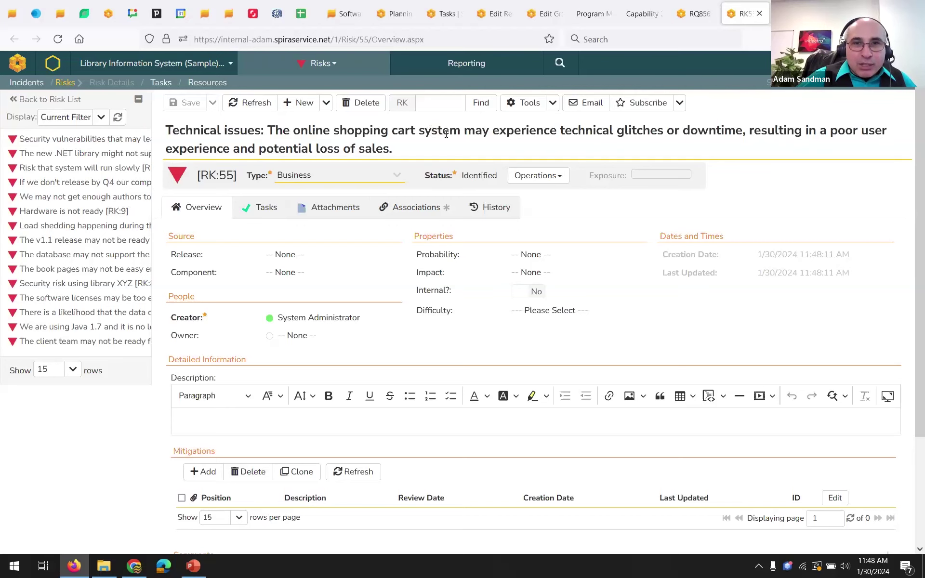
{"action": "left_click", "coordinate": [695, 15]}
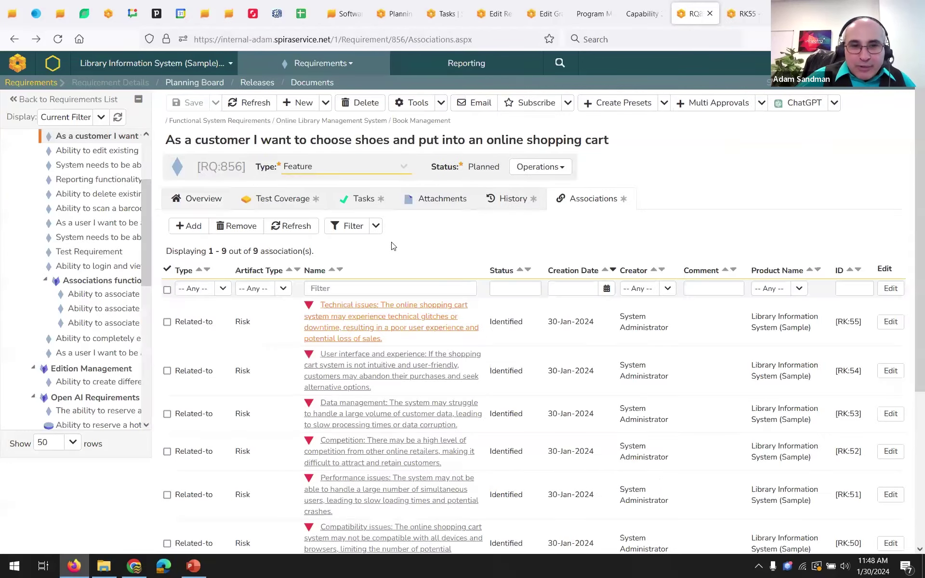
{"action": "scroll", "coordinate": [390, 244], "scroll_direction": "down", "scroll_amount": 5}
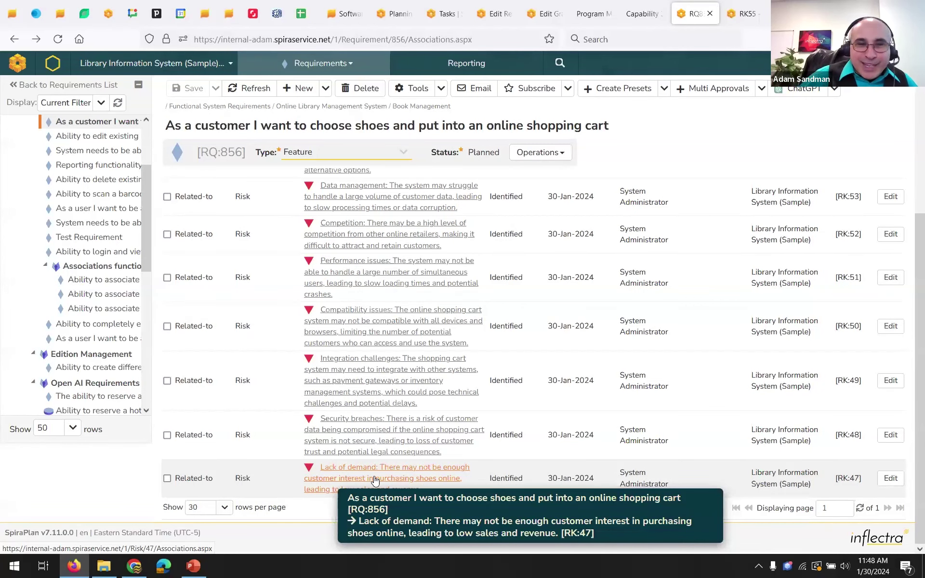
{"action": "scroll", "coordinate": [761, 159], "scroll_direction": "up", "scroll_amount": 3}
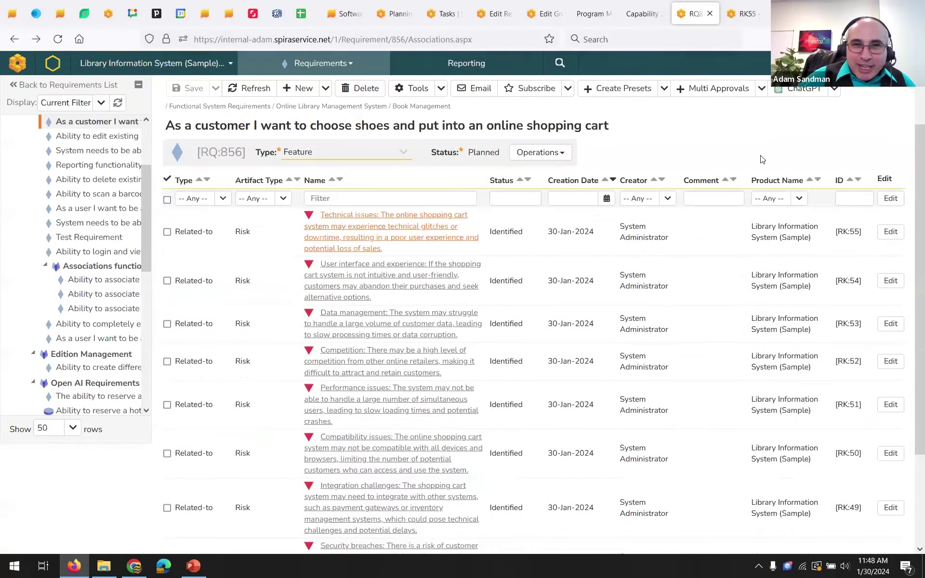
{"action": "scroll", "coordinate": [761, 159], "scroll_direction": "up", "scroll_amount": 2}
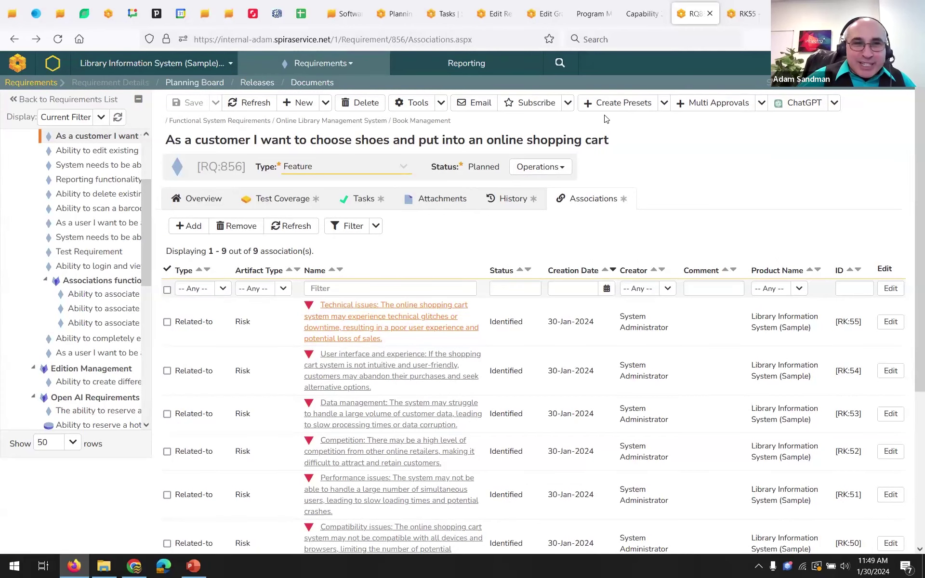
Try to generate BDD scenarios for the Feature-type shoe shopping cart requirement with ChatGPT
{"action": "left_click", "coordinate": [204, 200]}
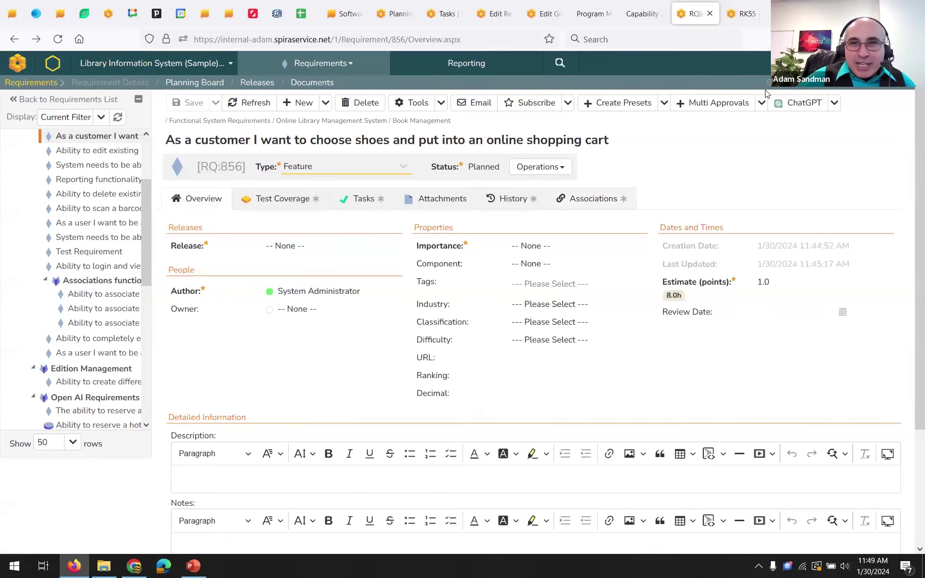
{"action": "mouse_move", "coordinate": [800, 104]}
{"action": "left_click", "coordinate": [831, 166]}
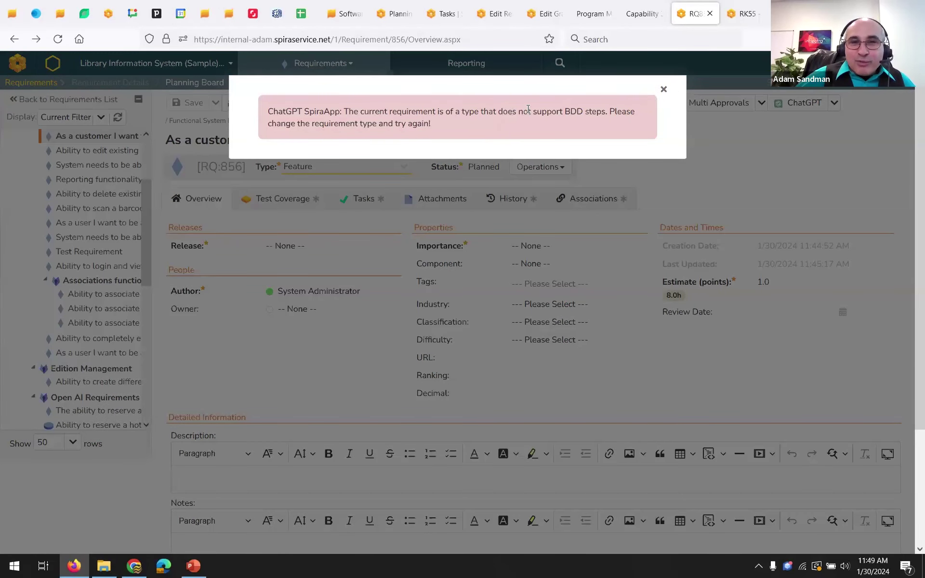
{"action": "left_click", "coordinate": [663, 90]}
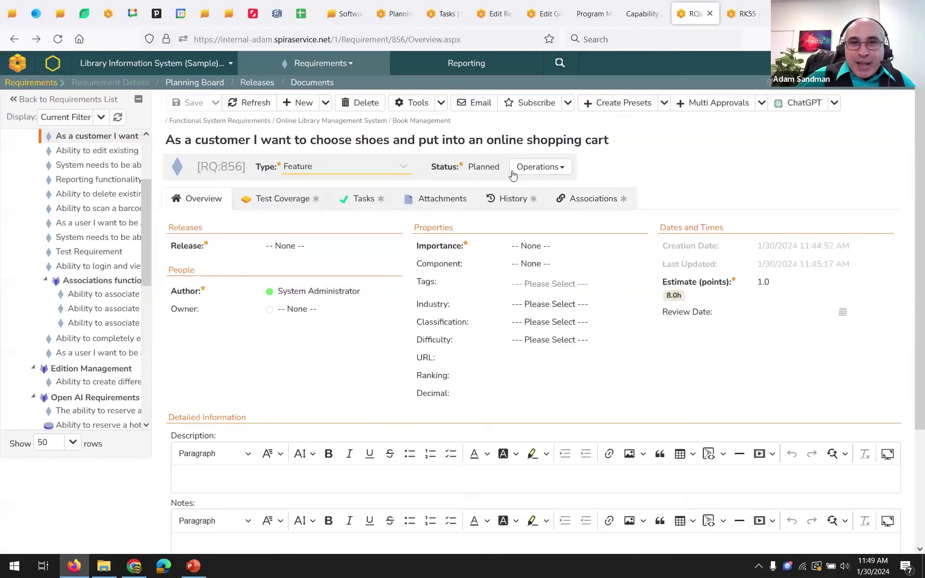
Change the requirement's type to Use Case, set its release to 1.0.0.0 and importance to 1 - Critical, and save it
{"action": "left_click", "coordinate": [409, 170]}
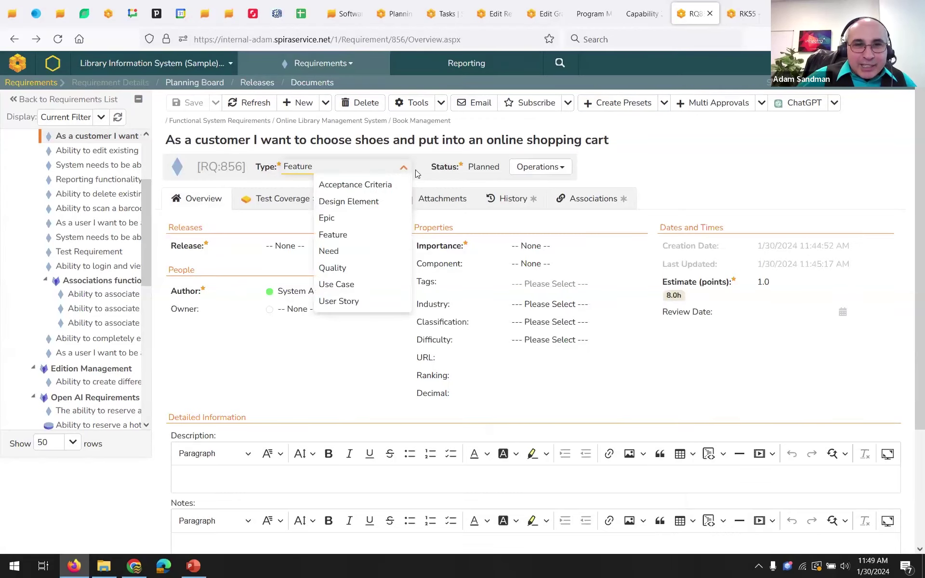
{"action": "left_click", "coordinate": [357, 285]}
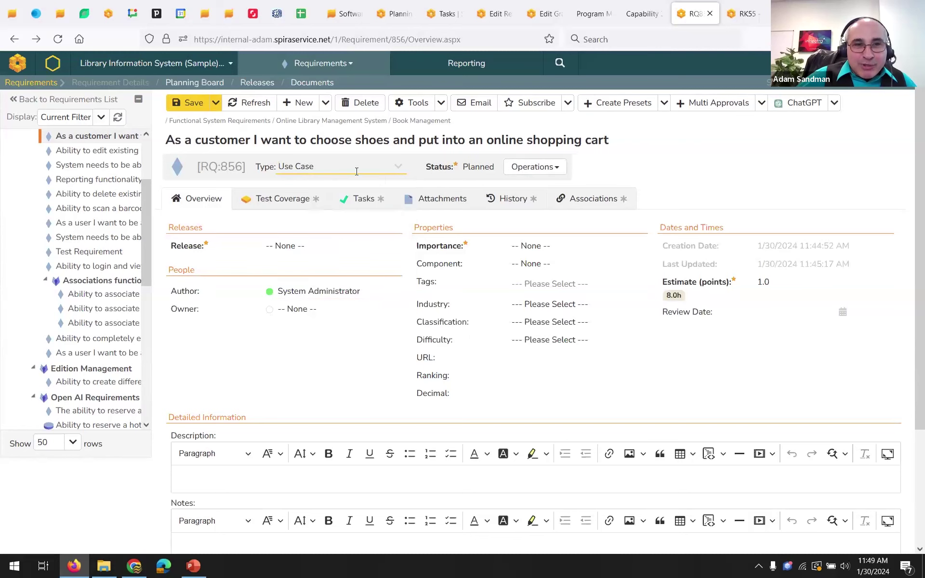
{"action": "left_click", "coordinate": [192, 104]}
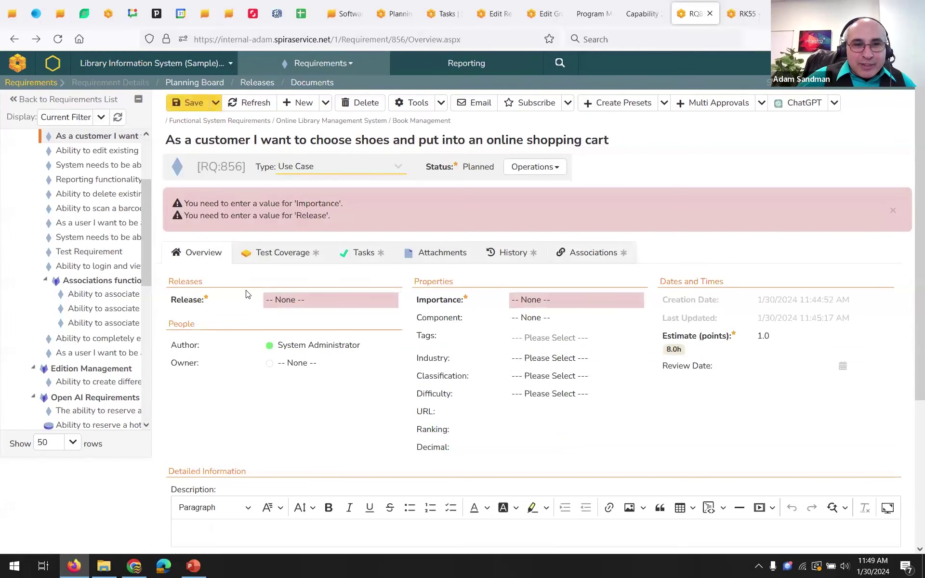
{"action": "left_click", "coordinate": [270, 300]}
{"action": "left_click", "coordinate": [318, 332]}
{"action": "left_click", "coordinate": [545, 305]}
{"action": "left_click", "coordinate": [595, 333]}
{"action": "left_click", "coordinate": [180, 105]}
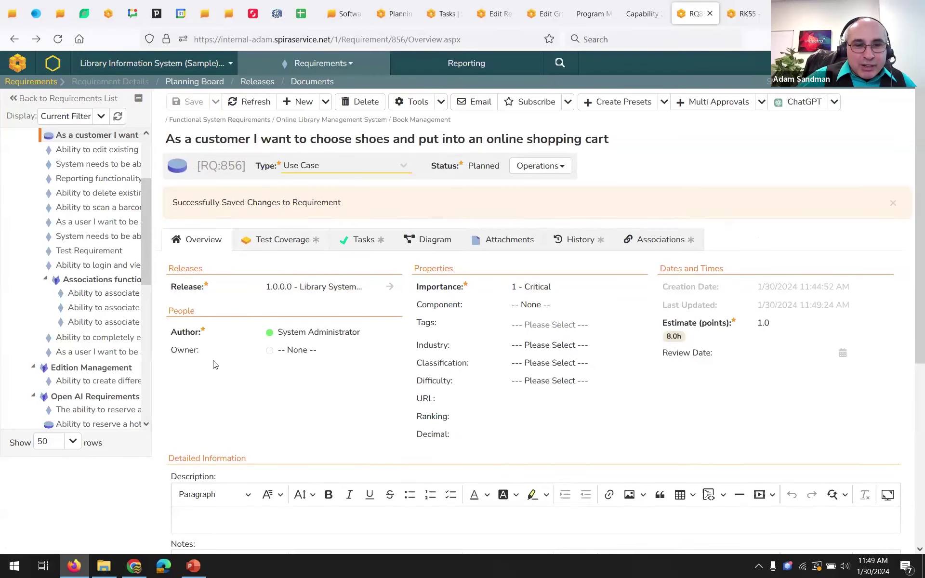
Generate BDD scenarios for the Use Case requirement with ChatGPT and review the steps in its Scenario section
{"action": "scroll", "coordinate": [191, 328], "scroll_direction": "down", "scroll_amount": 5}
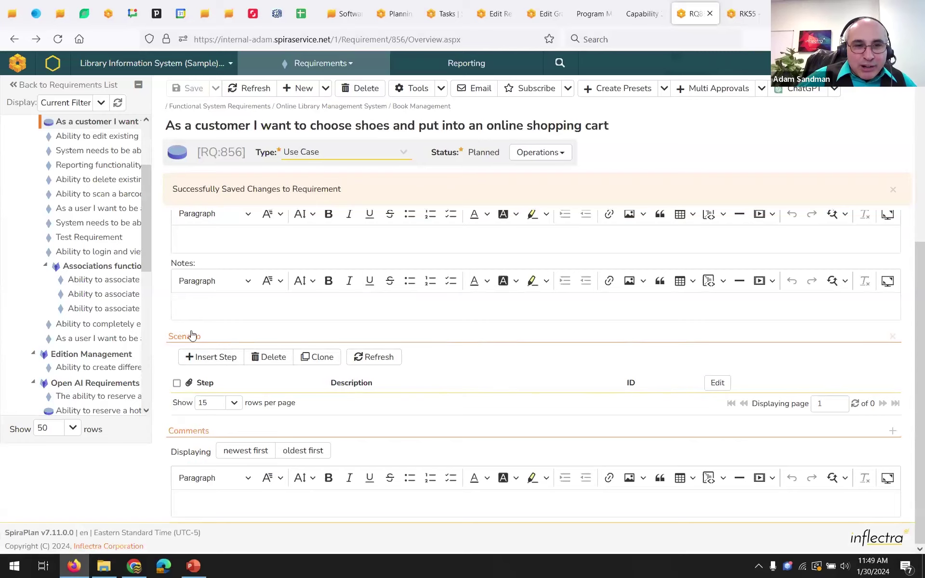
{"action": "scroll", "coordinate": [192, 332], "scroll_direction": "up", "scroll_amount": 5}
{"action": "left_click", "coordinate": [835, 108]}
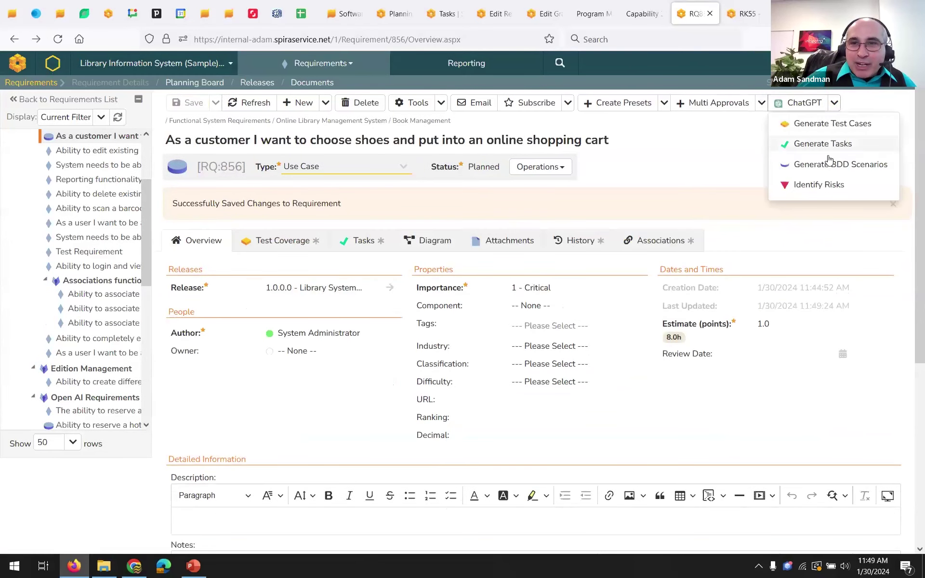
{"action": "left_click", "coordinate": [822, 180]}
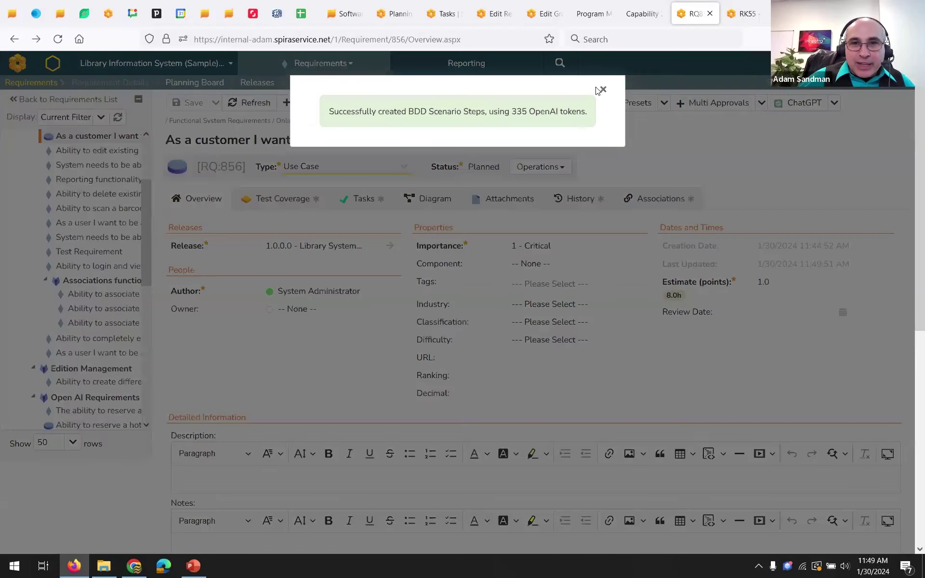
{"action": "left_click", "coordinate": [602, 89]}
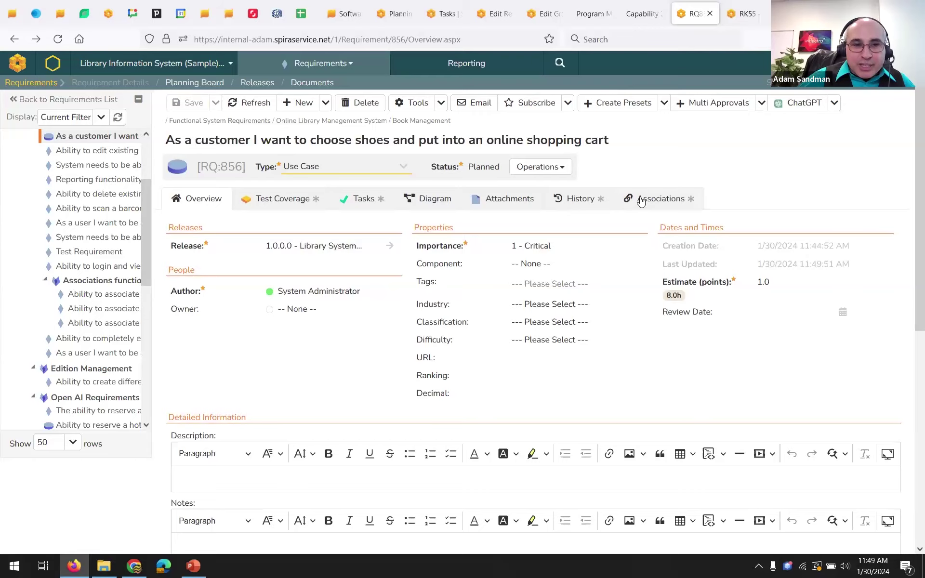
{"action": "scroll", "coordinate": [482, 198], "scroll_direction": "down", "scroll_amount": 10}
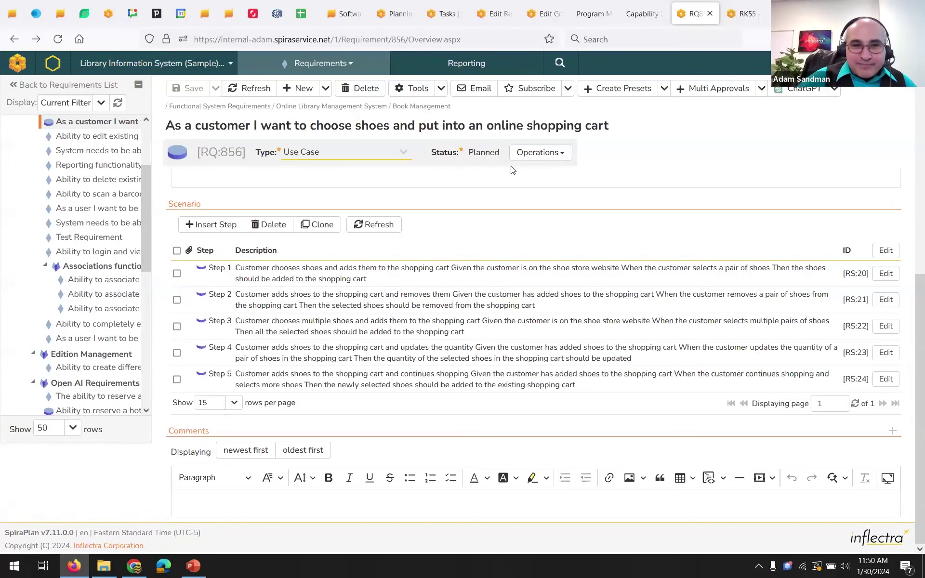
{"action": "scroll", "coordinate": [513, 164], "scroll_direction": "up", "scroll_amount": 10}
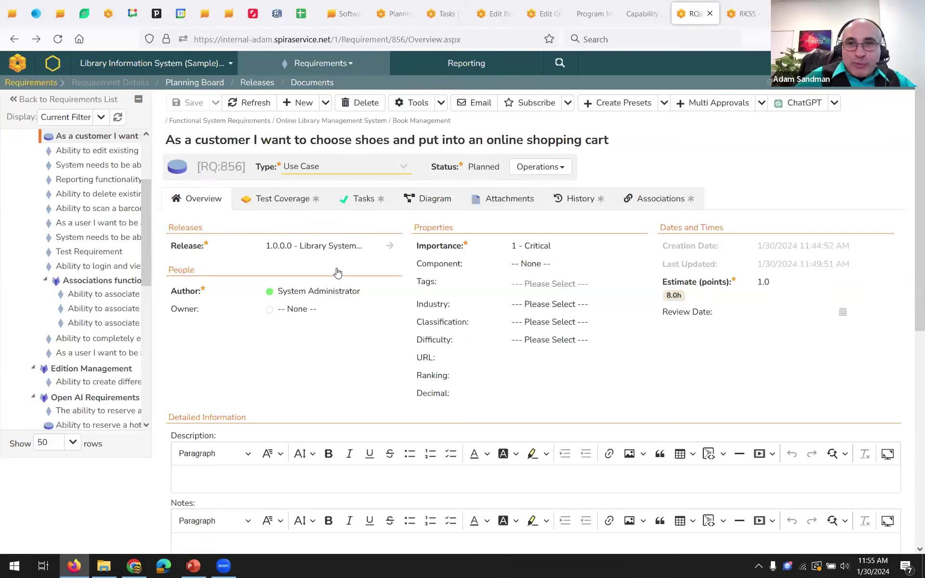
Go to Inflectra Campus from the Inflectra website's Training page and browse its course catalog
{"action": "left_click", "coordinate": [742, 13]}
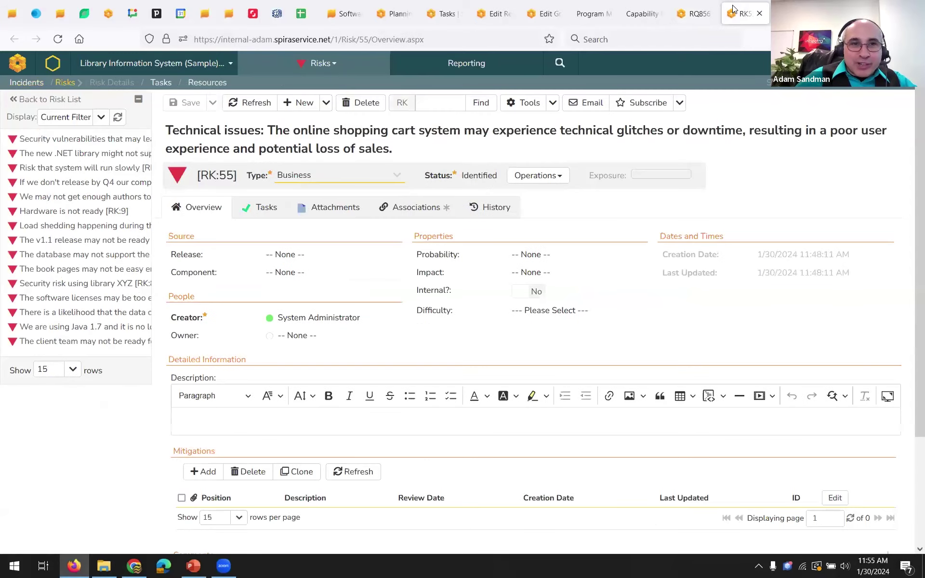
{"action": "left_click", "coordinate": [79, 39]}
{"action": "left_click", "coordinate": [283, 63]}
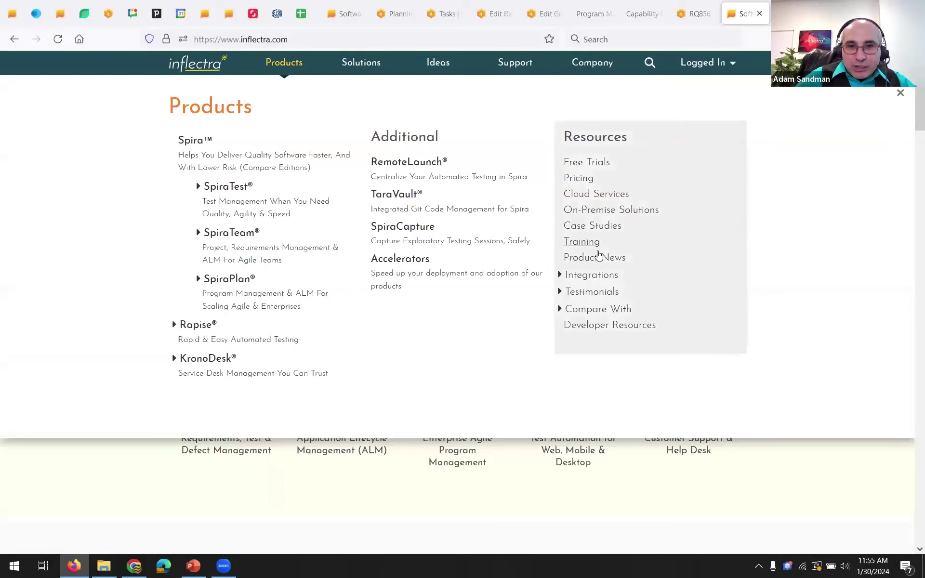
{"action": "left_click", "coordinate": [585, 243]}
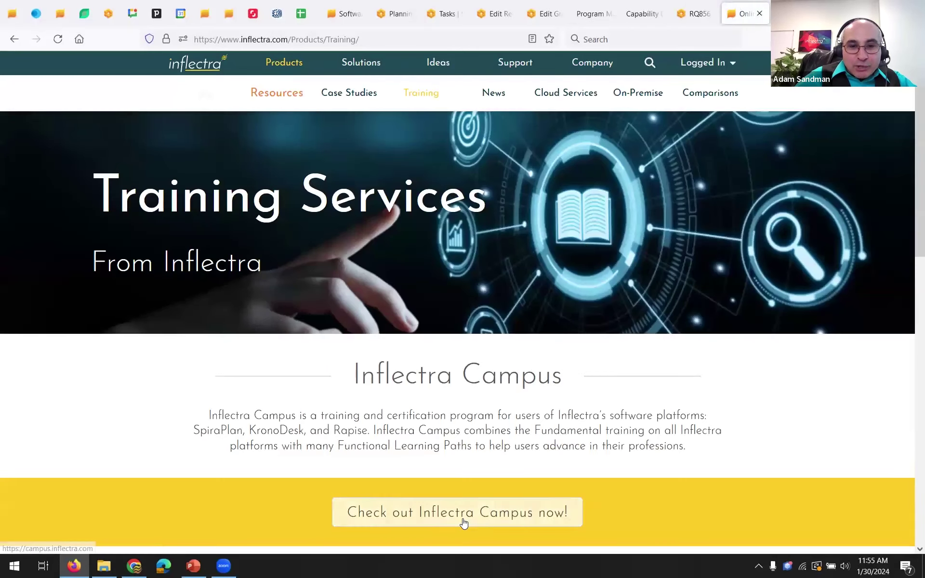
{"action": "left_click", "coordinate": [464, 513]}
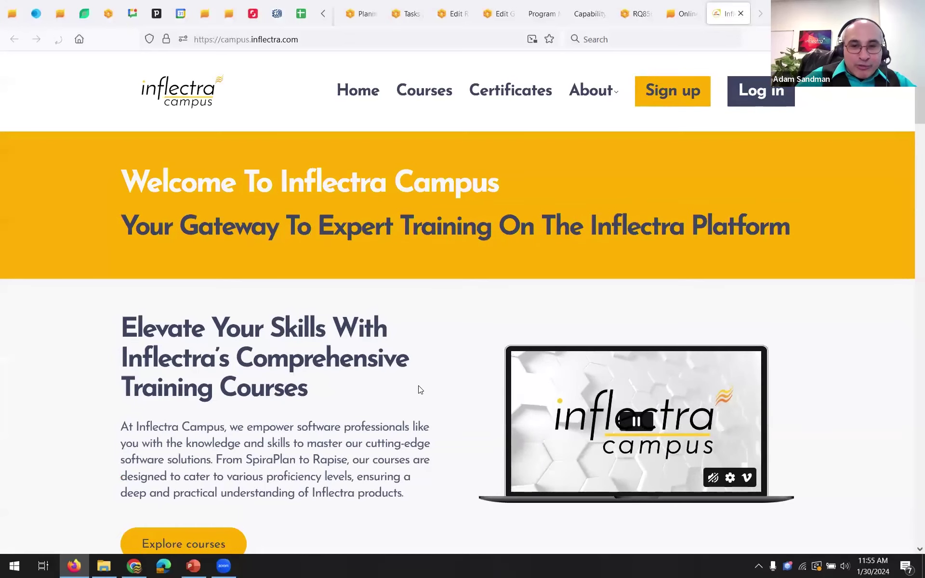
{"action": "scroll", "coordinate": [398, 263], "scroll_direction": "down", "scroll_amount": 15}
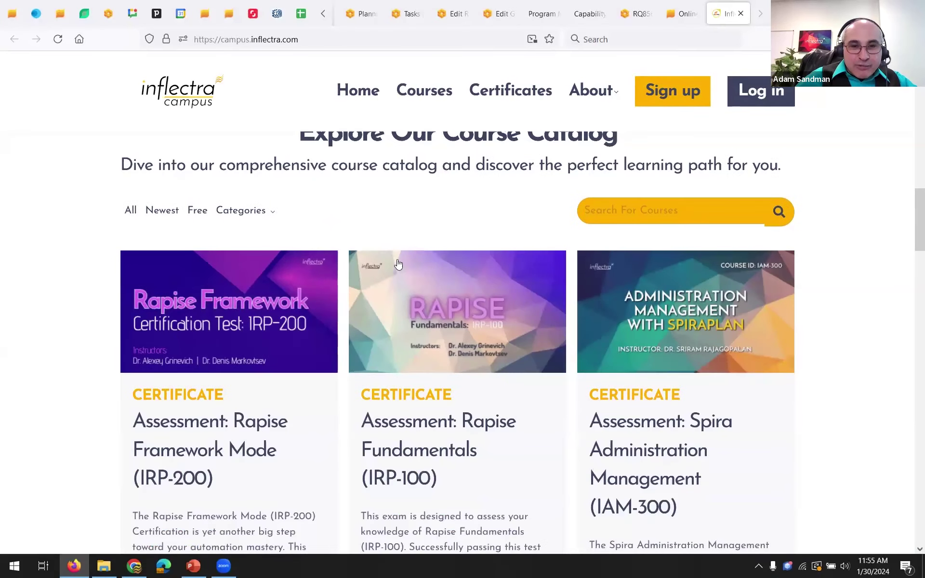
{"action": "scroll", "coordinate": [398, 263], "scroll_direction": "down", "scroll_amount": 3}
{"action": "scroll", "coordinate": [398, 263], "scroll_direction": "down", "scroll_amount": 15}
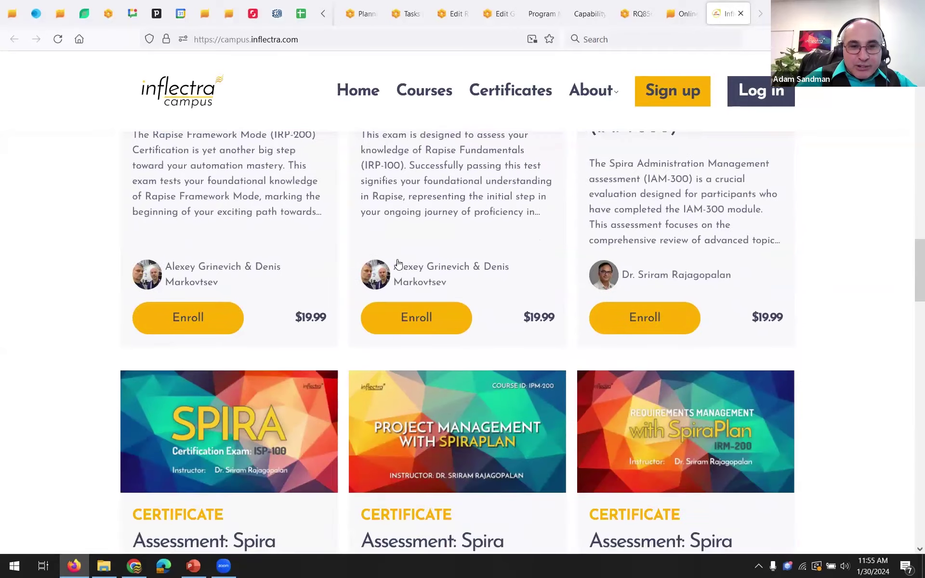
Look through the remaining certificate assessments and learner testimonials on the Inflectra Campus home page, and return to its welcome banner
{"action": "scroll", "coordinate": [398, 263], "scroll_direction": "down", "scroll_amount": 10}
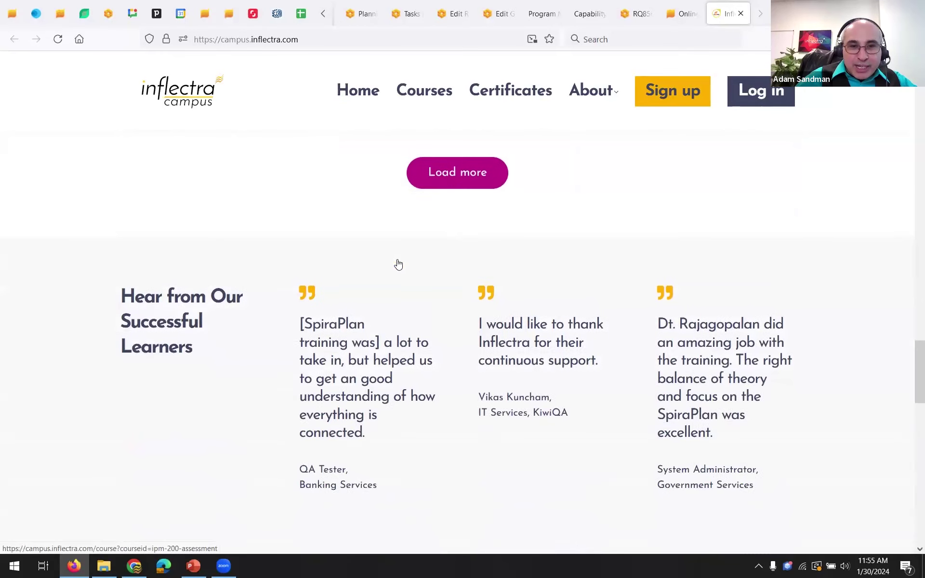
{"action": "scroll", "coordinate": [398, 262], "scroll_direction": "up", "scroll_amount": 7}
{"action": "scroll", "coordinate": [398, 262], "scroll_direction": "up", "scroll_amount": 20}
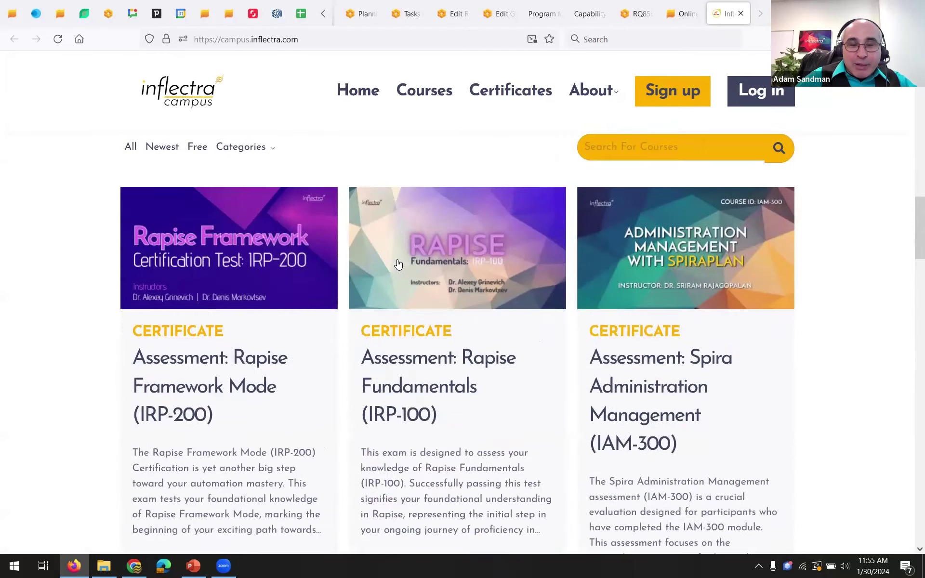
{"action": "scroll", "coordinate": [398, 263], "scroll_direction": "up", "scroll_amount": 2}
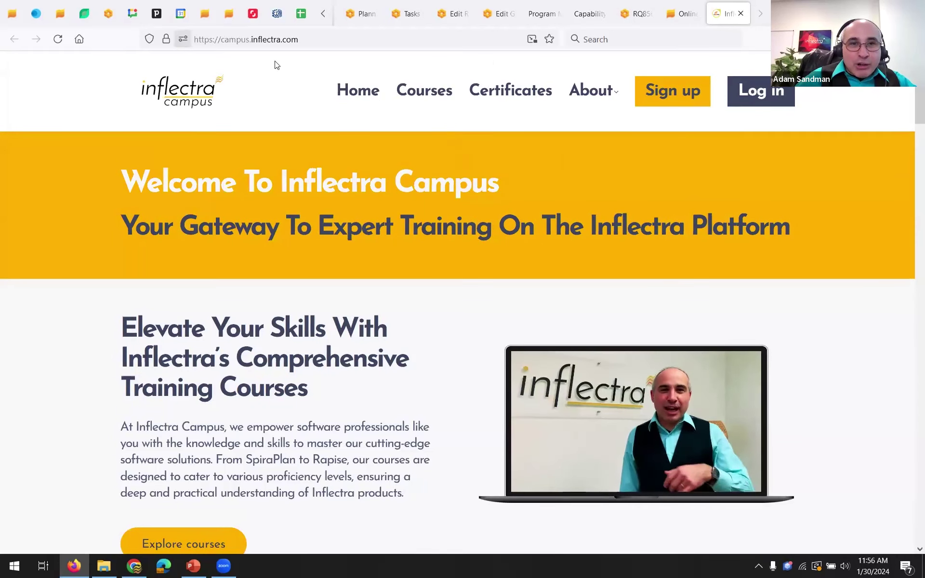
Go to the Inflectra website's Contact Us page and look over the Drop Us a Message form
{"action": "left_click", "coordinate": [79, 39]}
{"action": "left_click", "coordinate": [546, 98]}
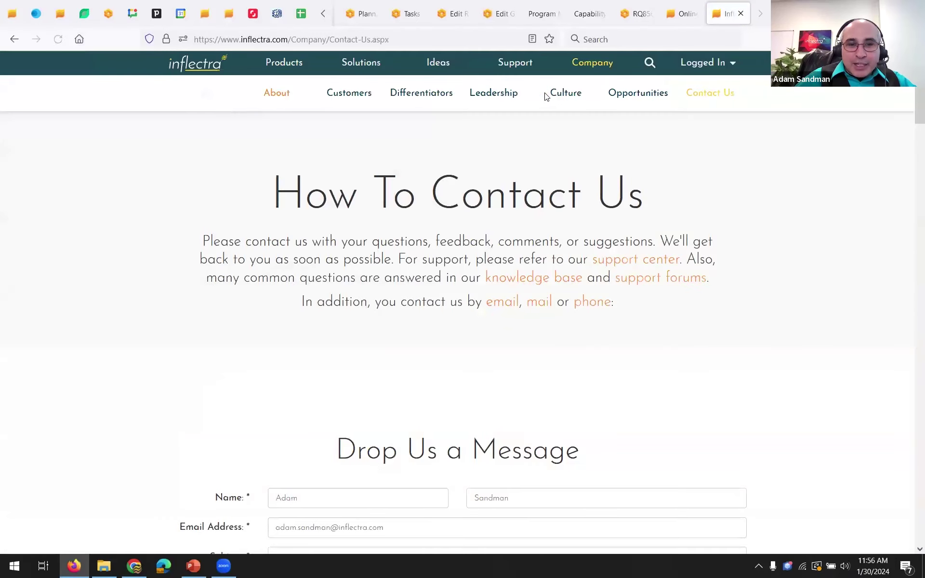
{"action": "scroll", "coordinate": [516, 328], "scroll_direction": "down", "scroll_amount": 3}
{"action": "scroll", "coordinate": [337, 388], "scroll_direction": "down", "scroll_amount": 4}
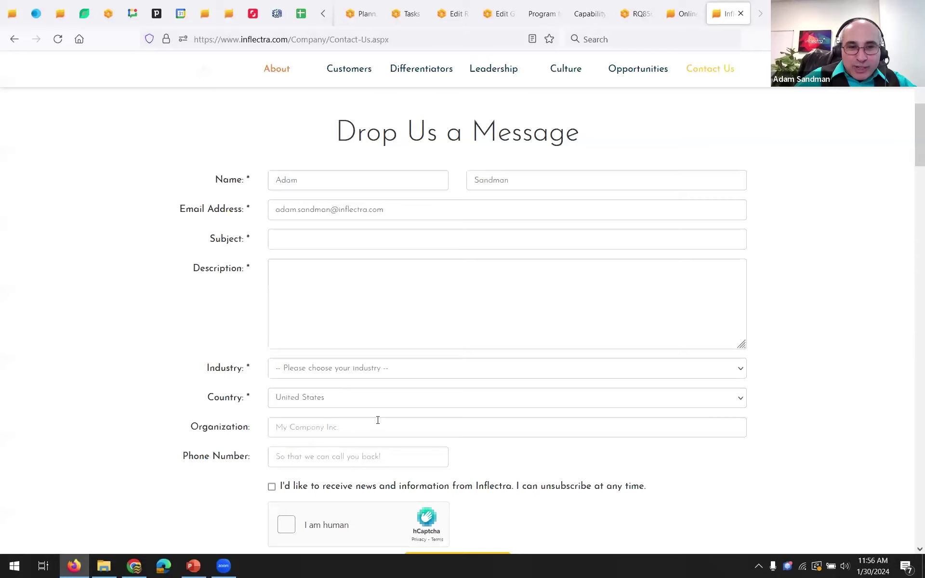
{"action": "scroll", "coordinate": [256, 334], "scroll_direction": "up", "scroll_amount": 6}
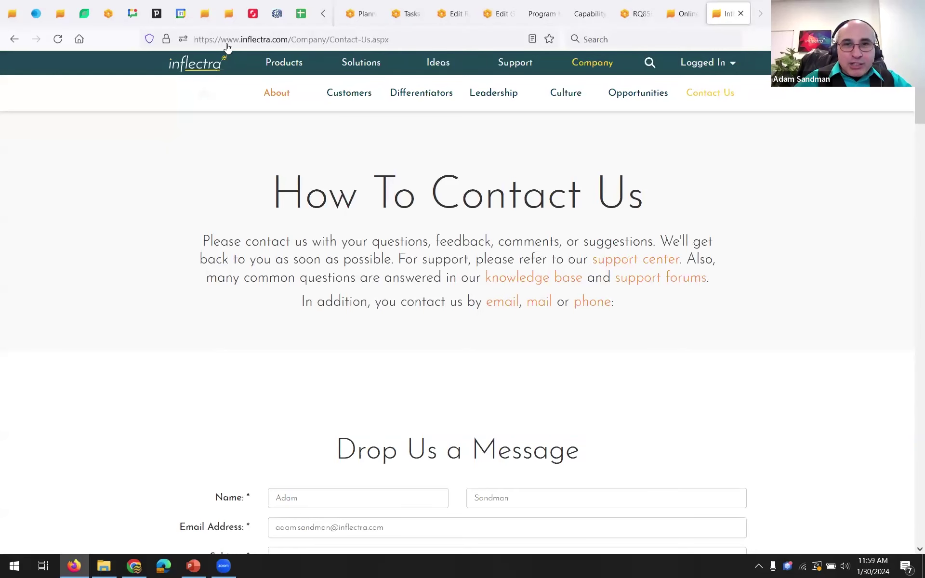
Open the Inflectra Events page and look through the webinars listed under Past Events
{"action": "left_click", "coordinate": [338, 203]}
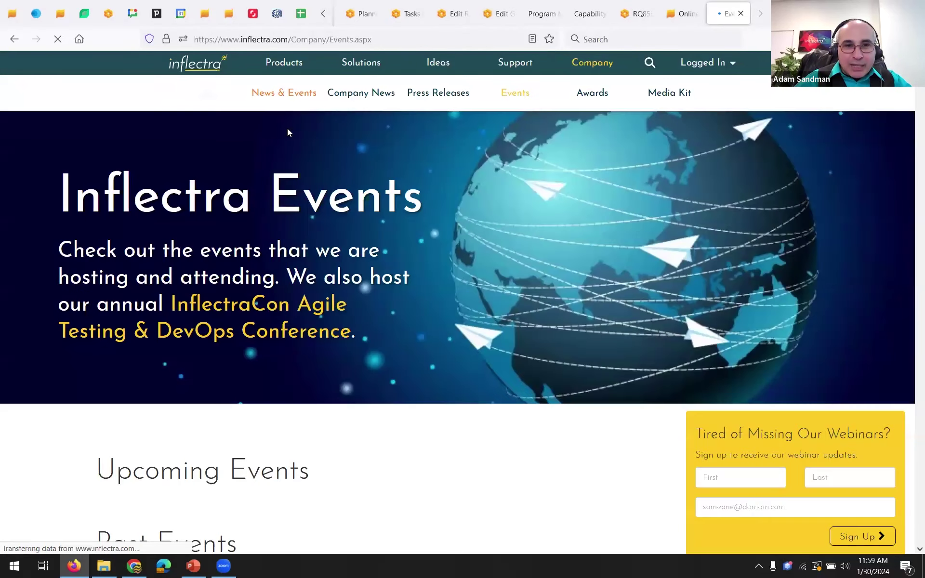
{"action": "scroll", "coordinate": [256, 128], "scroll_direction": "down", "scroll_amount": 7}
{"action": "scroll", "coordinate": [226, 128], "scroll_direction": "down", "scroll_amount": 2}
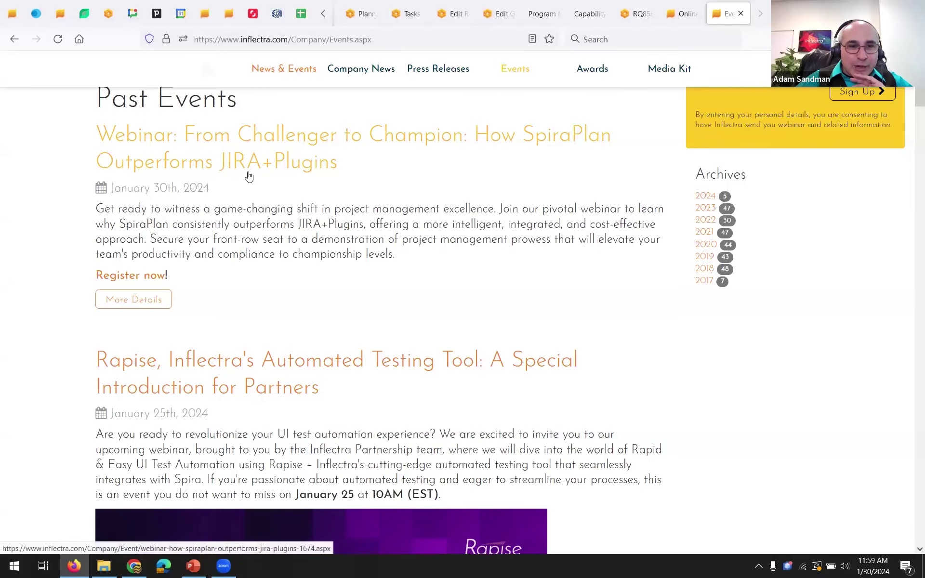
{"action": "scroll", "coordinate": [248, 175], "scroll_direction": "down", "scroll_amount": 9}
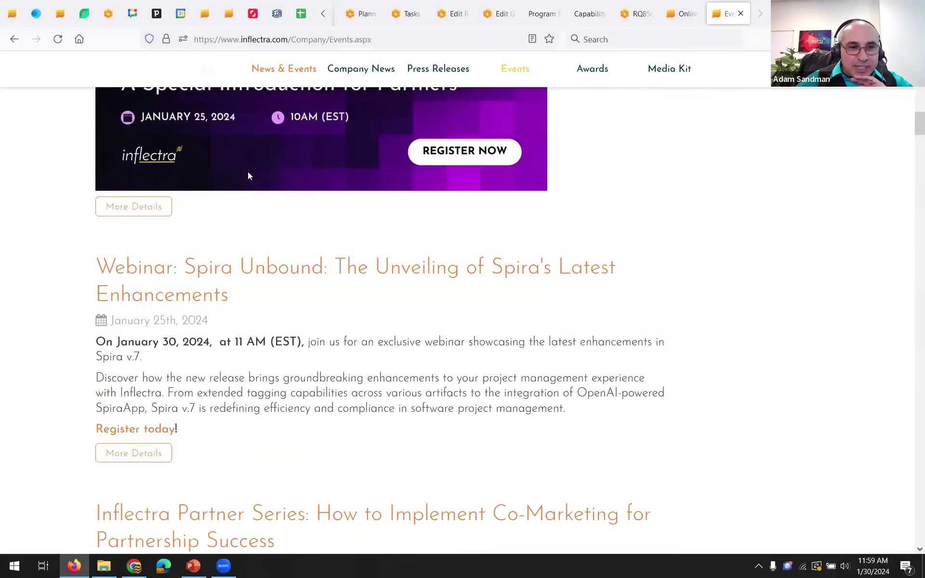
{"action": "scroll", "coordinate": [195, 190], "scroll_direction": "down", "scroll_amount": 3}
{"action": "scroll", "coordinate": [197, 180], "scroll_direction": "down", "scroll_amount": 5}
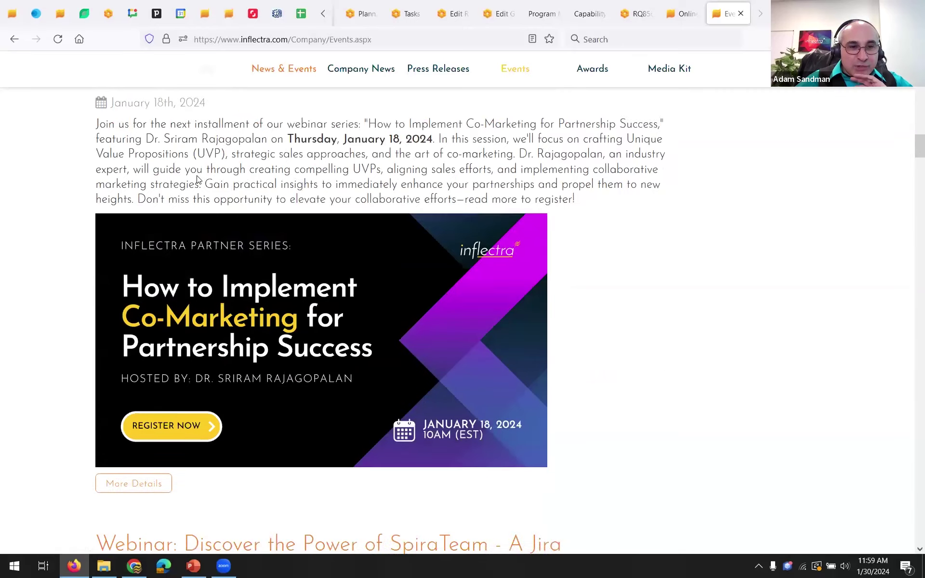
{"action": "scroll", "coordinate": [197, 179], "scroll_direction": "up", "scroll_amount": 15}
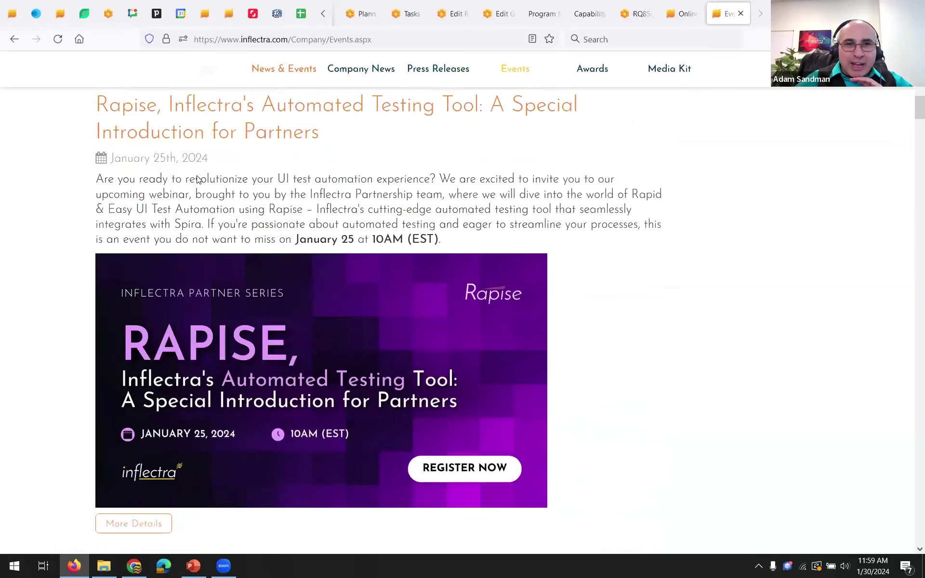